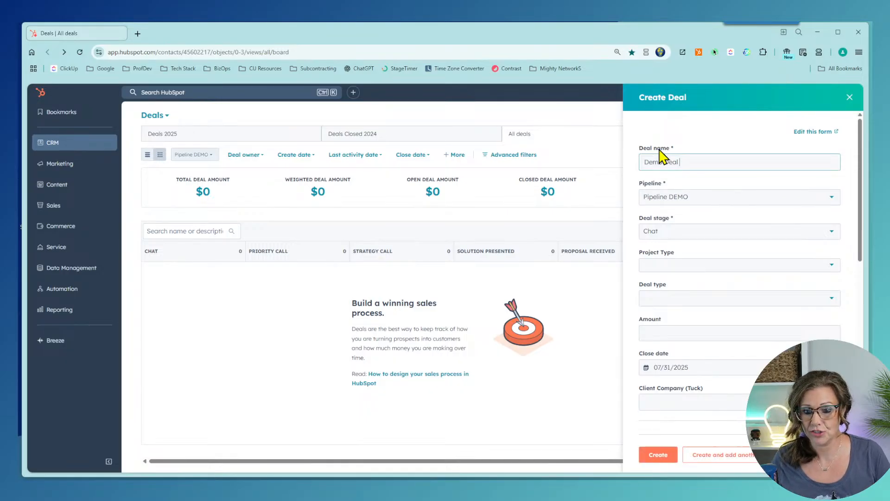
# Step: Name the deal Demo Deal 07/24 and set stage Solution Presented and type Net New
pyautogui.write('0')
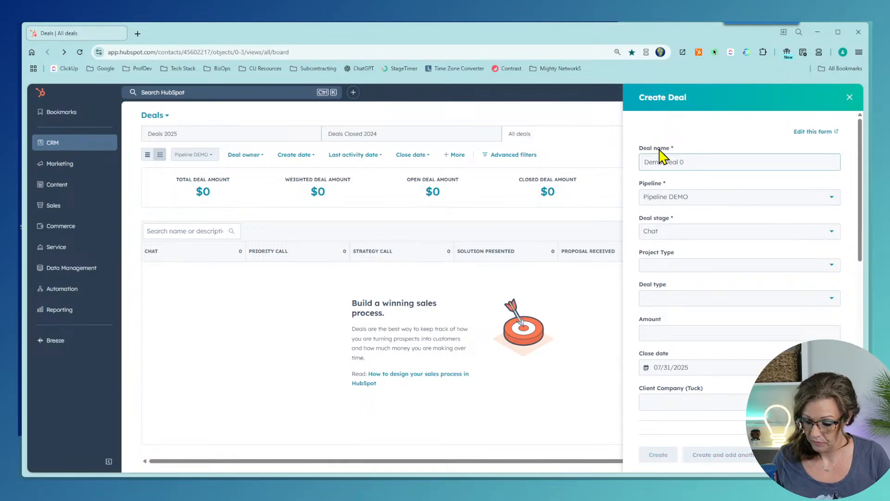
pyautogui.write('17/24')
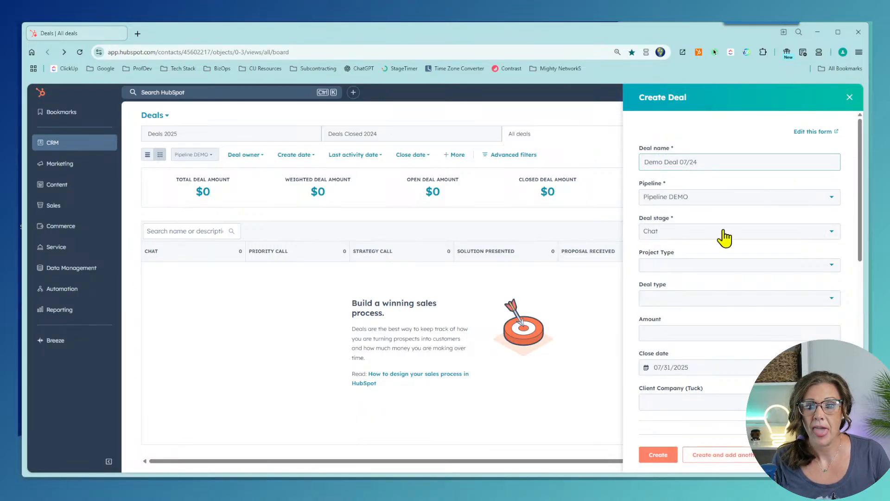
pyautogui.click(725, 235)
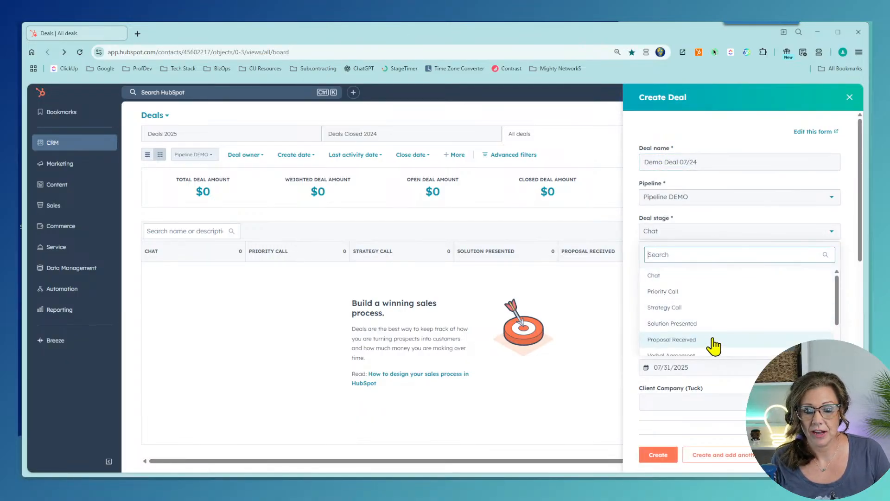
pyautogui.click(710, 324)
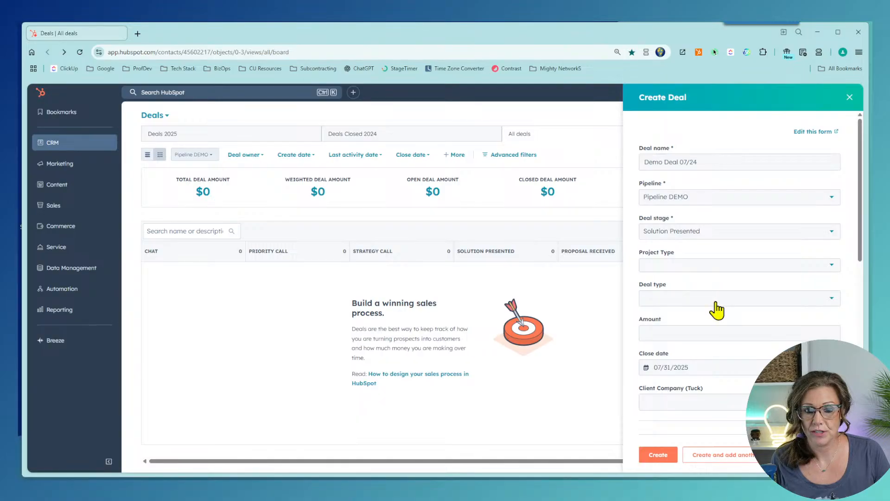
pyautogui.click(716, 301)
pyautogui.click(701, 334)
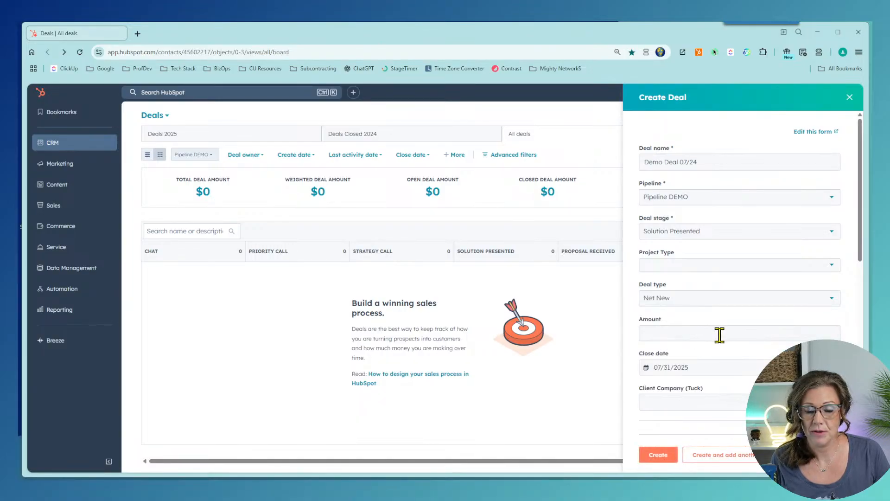
# Step: Enter an 8000 amount, clear the preset close date, and create the deal
pyautogui.scroll(-3, 714, 334)
pyautogui.click(668, 198)
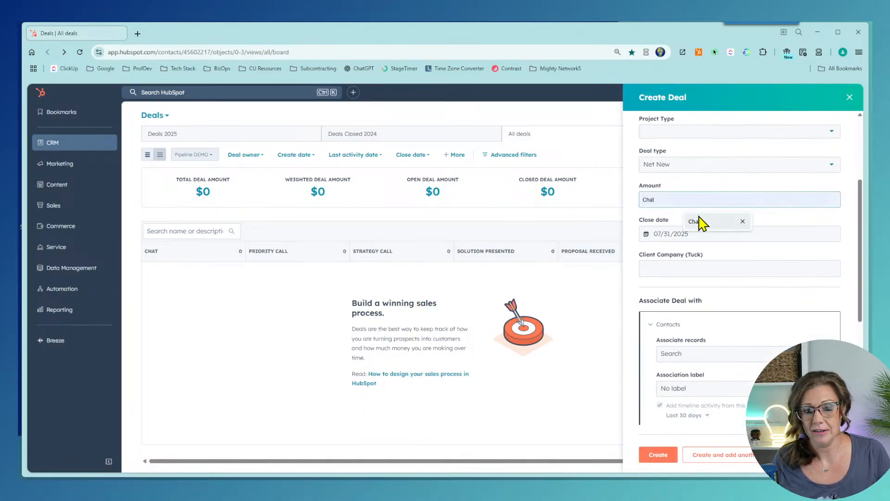
pyautogui.write('8000')
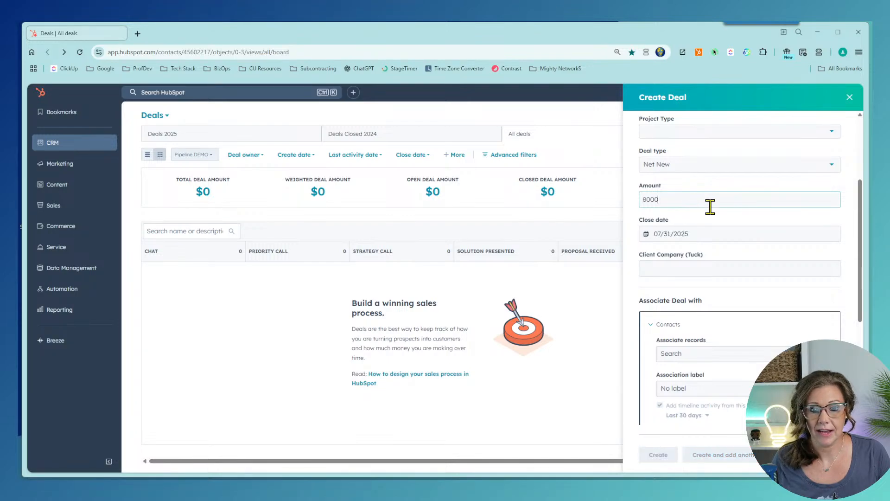
pyautogui.click(738, 235)
pyautogui.click(714, 368)
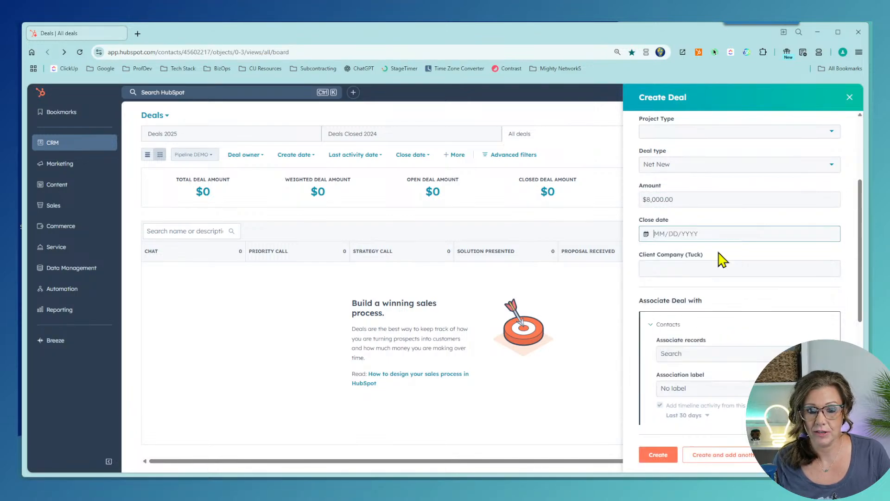
pyautogui.scroll(-3, 727, 193)
pyautogui.scroll(-3, 746, 269)
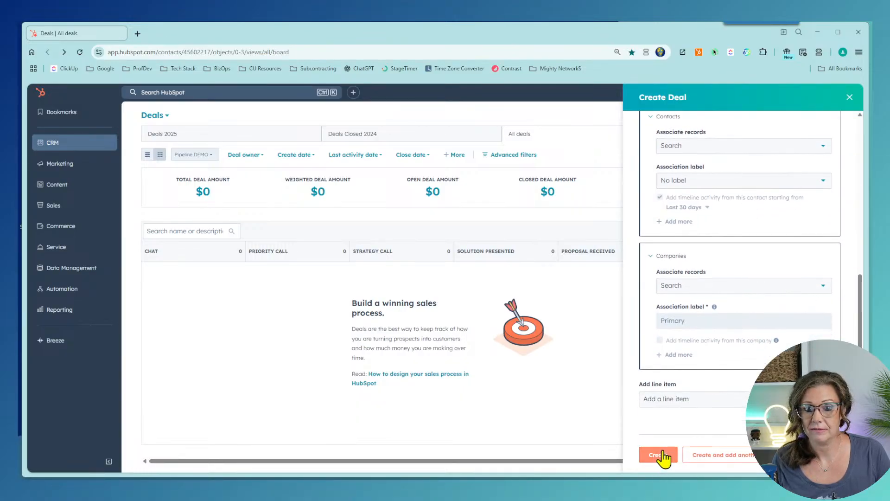
pyautogui.scroll(1, 681, 398)
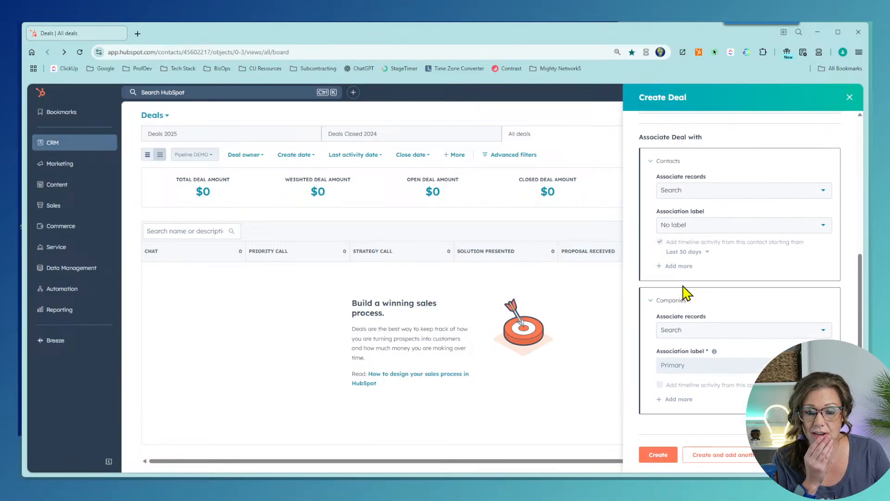
pyautogui.click(665, 449)
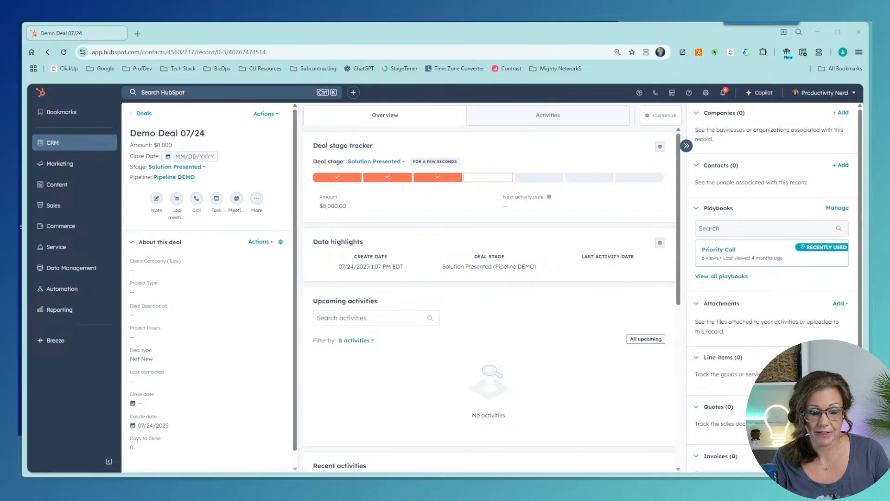
# Step: After reviewing the Demo Deal 07/24 record, minimize the browser to show the desktop
pyautogui.moveTo(545, 489)
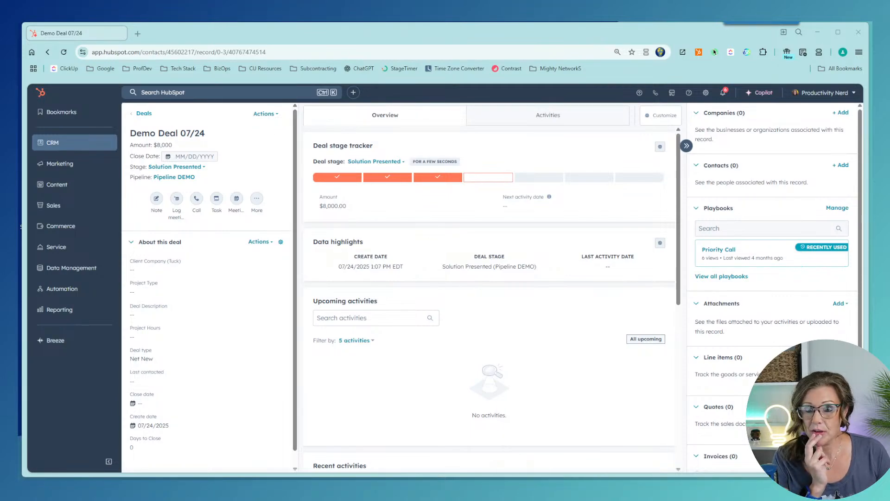
pyautogui.click(817, 32)
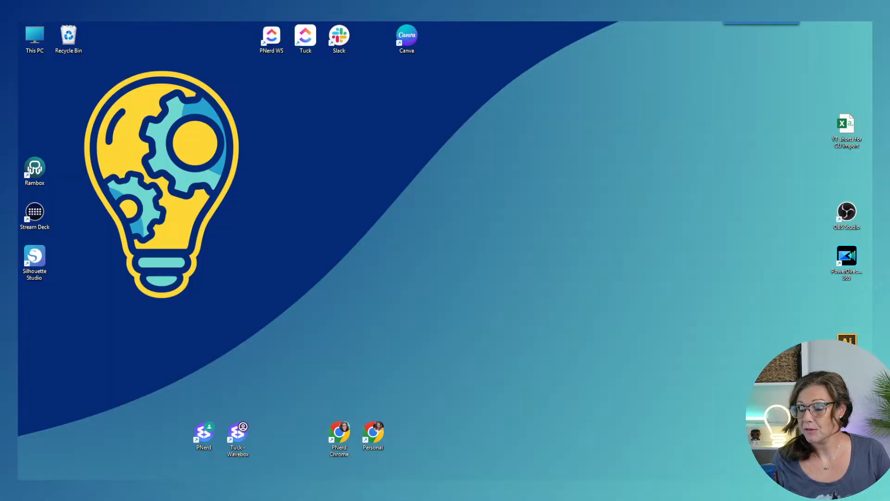
# Step: Bring ClickUp onscreen maximized, collapse Client Delivery, and zoom the content in two steps
pyautogui.moveTo(547, 478); pyautogui.dragTo(192, 84)
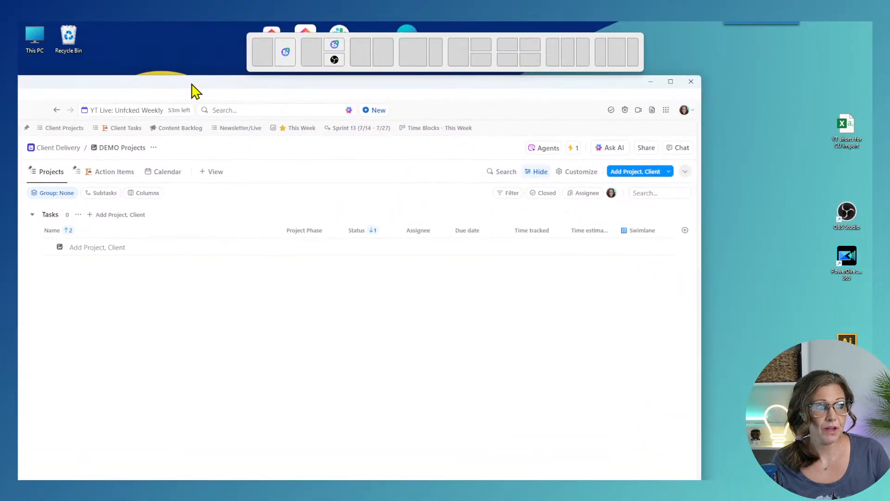
pyautogui.doubleClick(192, 87)
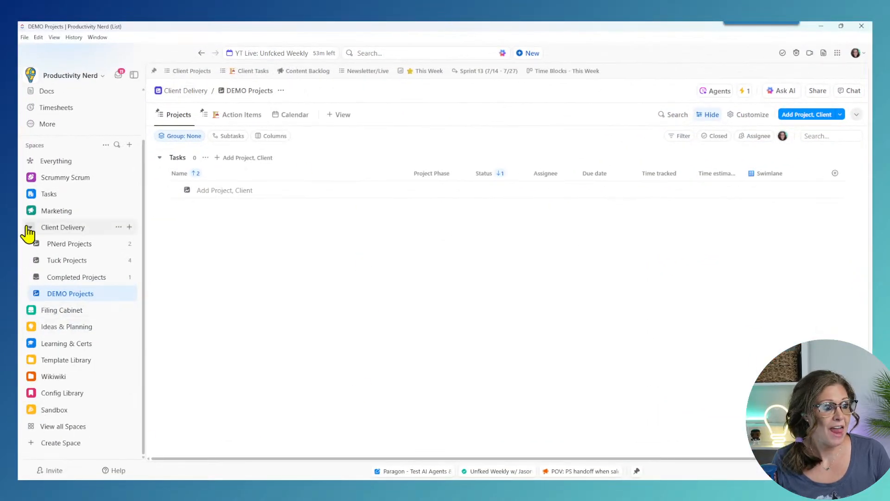
pyautogui.click(28, 227)
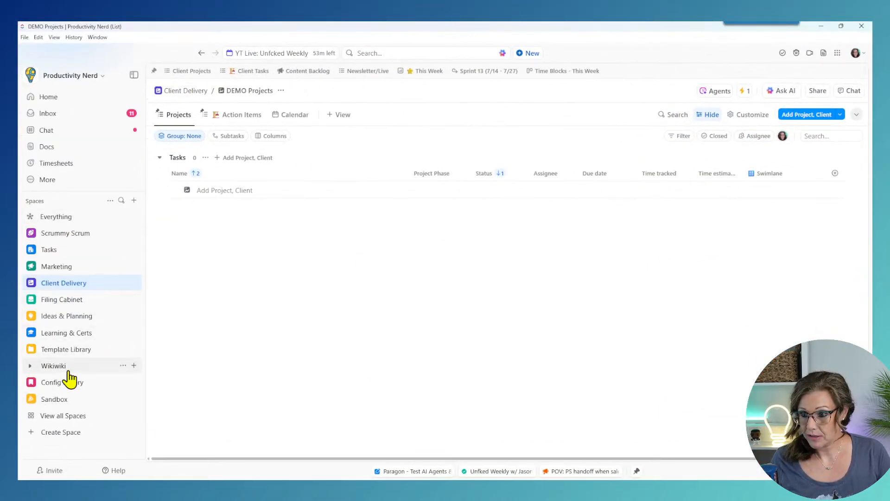
pyautogui.hotkey('ctrl', '+')
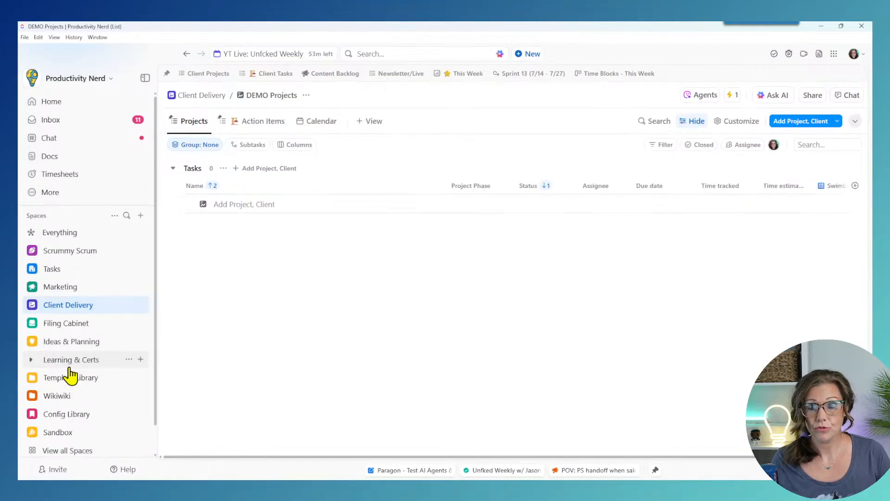
pyautogui.hotkey('ctrl', '+')
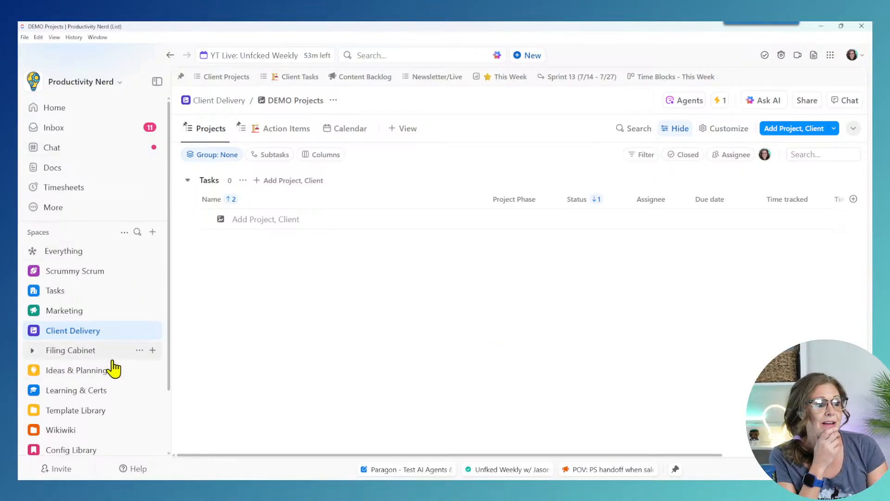
# Step: Expand the Template Library space and open the Client Project Templates list
pyautogui.scroll(-3, 113, 368)
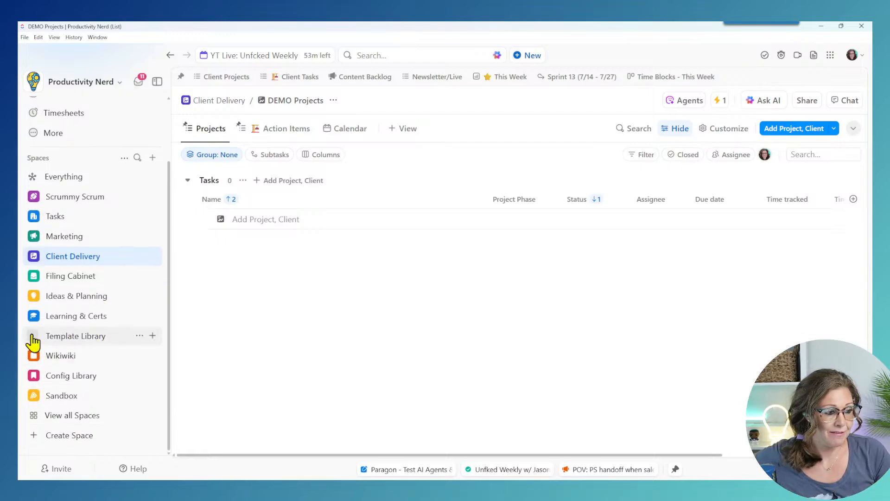
pyautogui.click(33, 336)
pyautogui.scroll(-2, 44, 338)
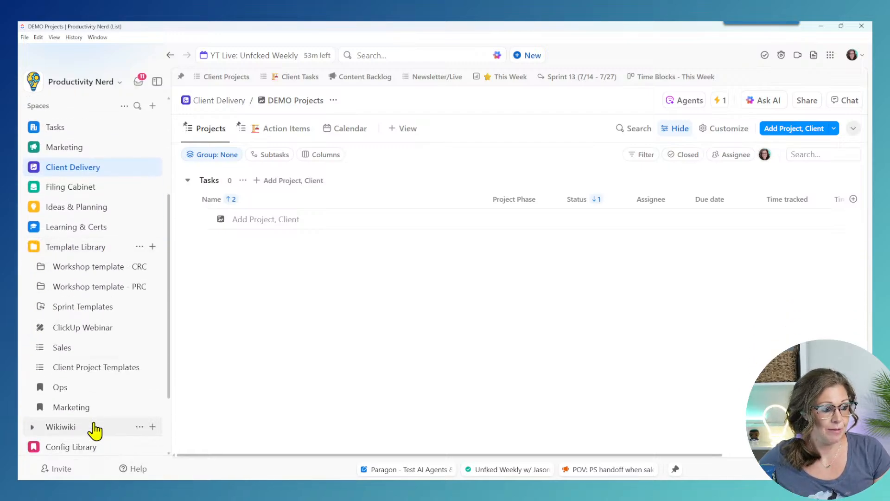
pyautogui.click(123, 369)
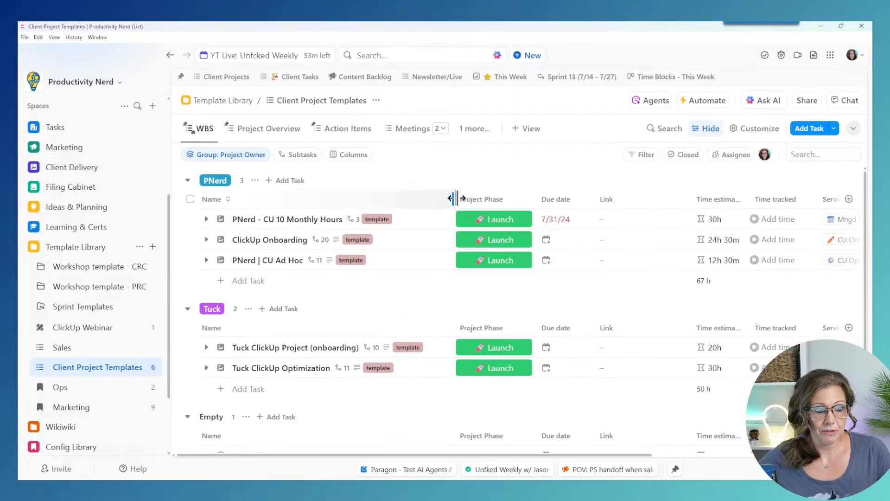
# Step: Zoom out and expand PNerd | CU Ad Hoc to scroll through its subtasks and phases
pyautogui.hotkey('ctrl', '-')
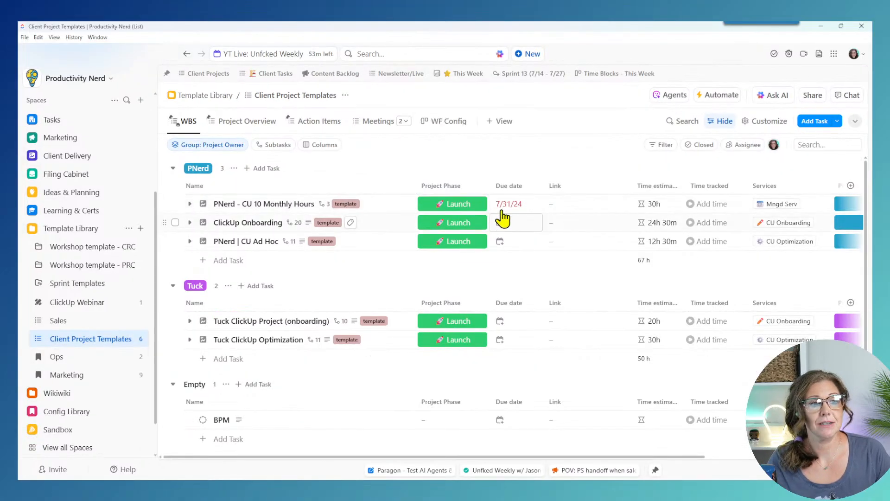
pyautogui.click(190, 241)
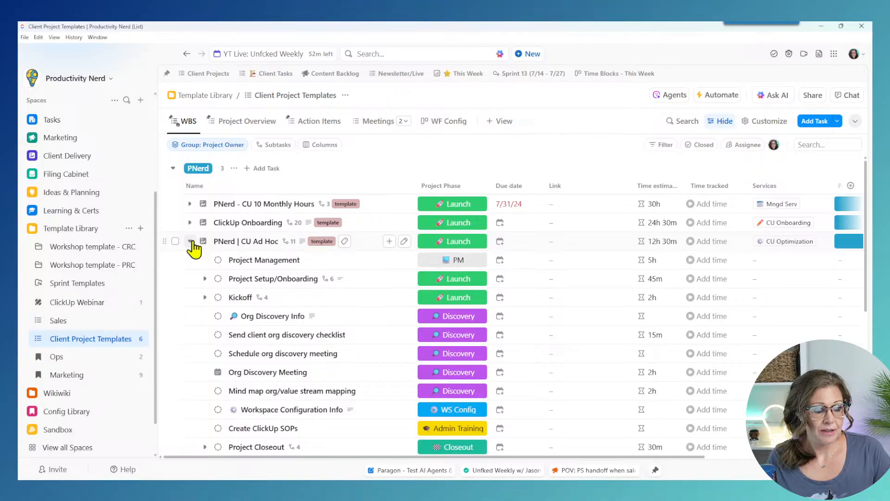
pyautogui.scroll(-3, 194, 249)
pyautogui.scroll(3, 194, 249)
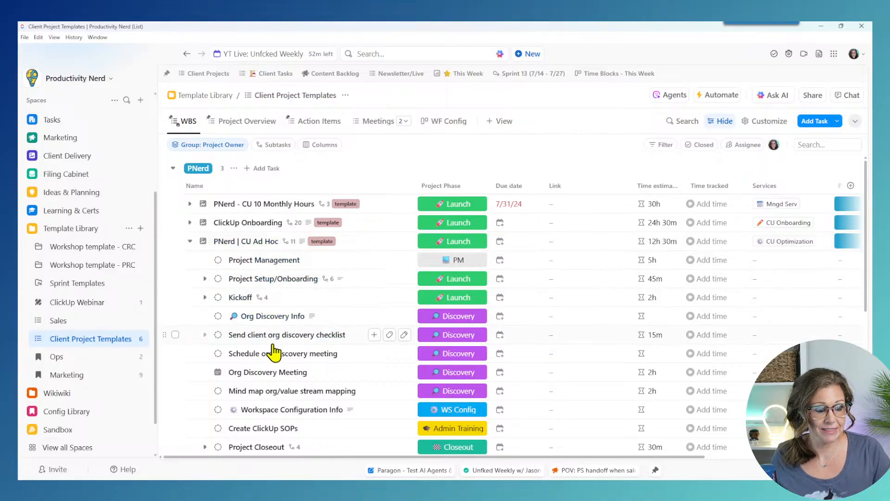
pyautogui.scroll(-1, 272, 315)
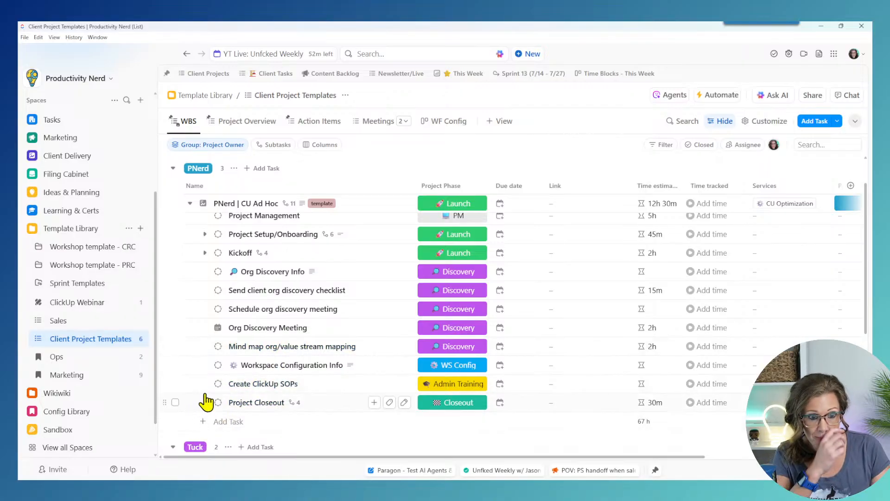
pyautogui.scroll(2, 203, 399)
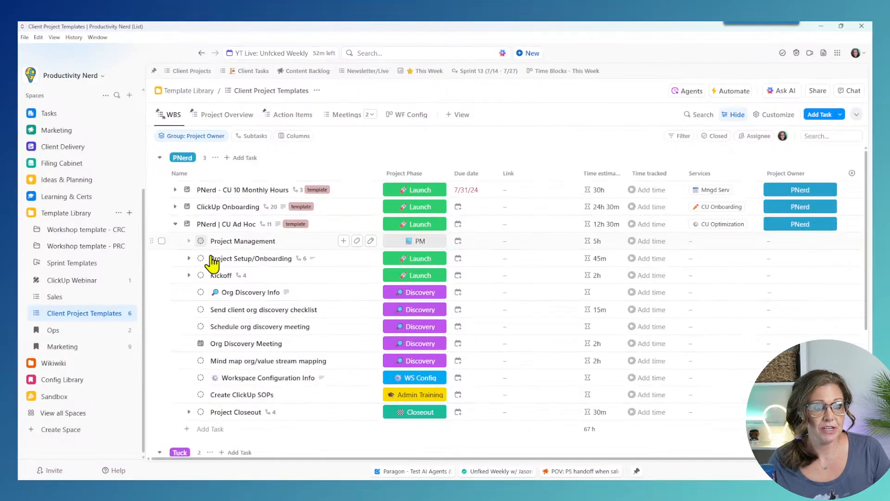
# Step: Collapse PNerd | CU Ad Hoc and narrow the Link column so Assignee is visible
pyautogui.hotkey('ctrl', '-')
pyautogui.click(176, 226)
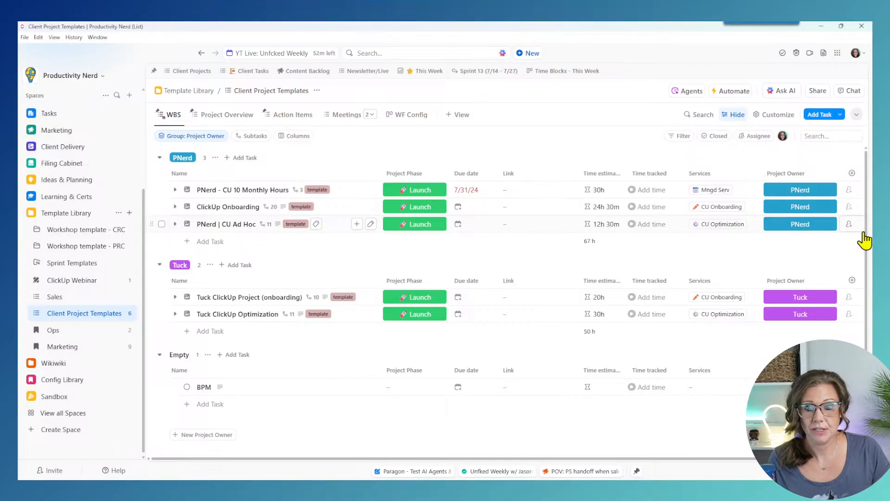
pyautogui.moveTo(577, 175); pyautogui.dragTo(543, 175)
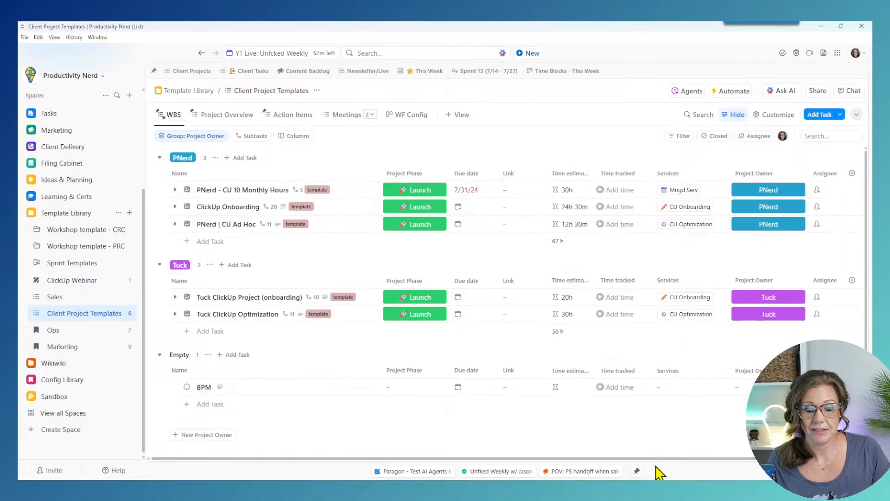
pyautogui.hscroll(5, 695, 459)
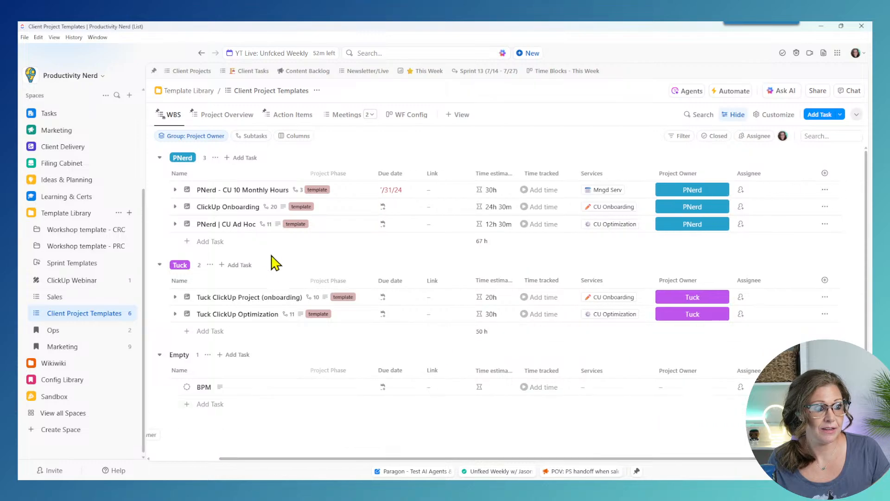
# Step: Duplicate PNerd | CU Ad Hoc as 'PNerd | CU Ad Hoc launch' with notifications turned off
pyautogui.click(824, 223)
pyautogui.click(774, 305)
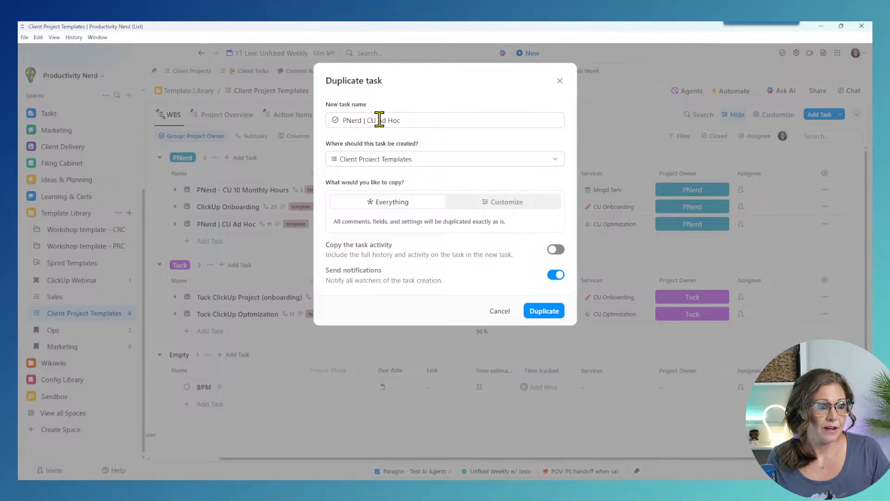
pyautogui.click(423, 120)
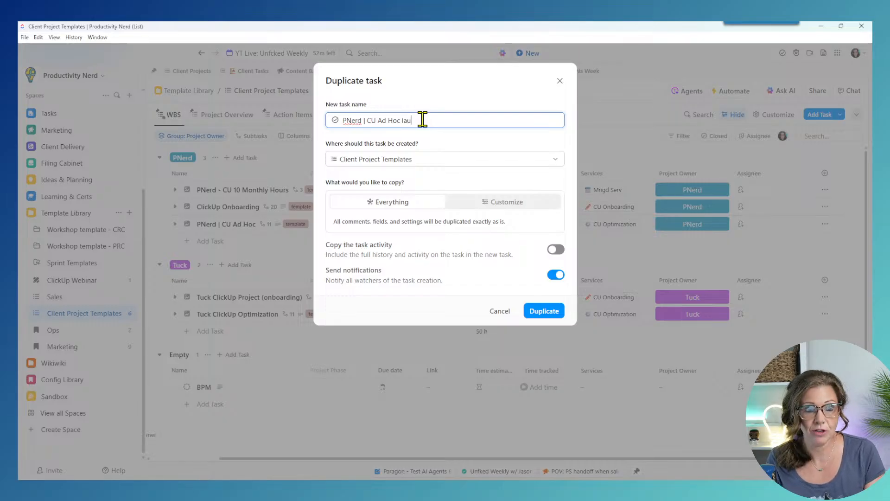
pyautogui.click(556, 275)
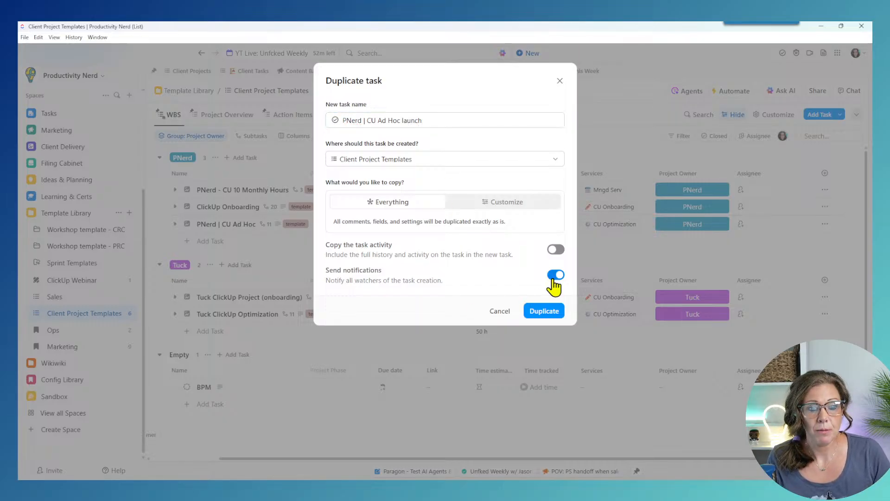
pyautogui.click(545, 311)
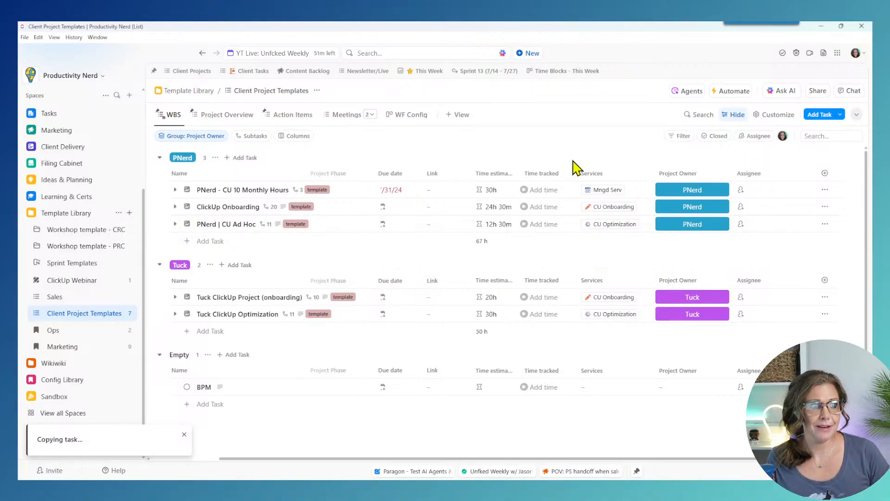
# Step: Review the PNerd | CU Ad Hoc subtasks, then hide the Project Owner column to reveal Project Phase
pyautogui.click(175, 224)
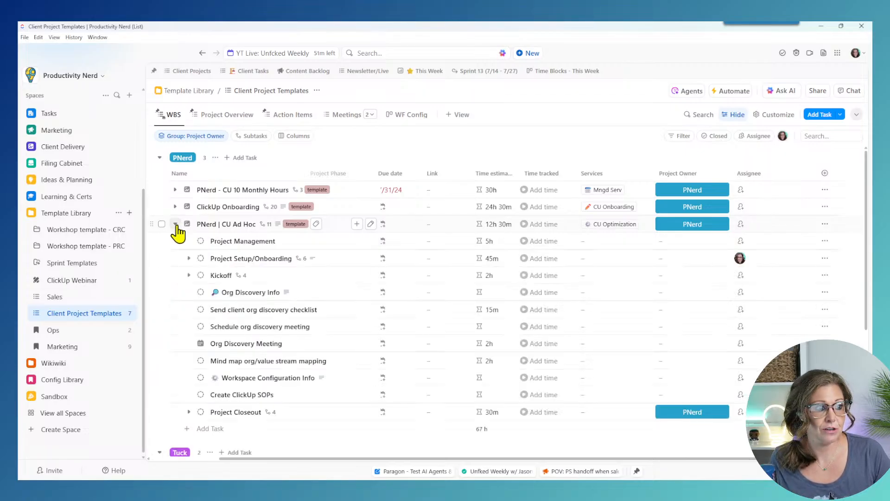
pyautogui.click(176, 224)
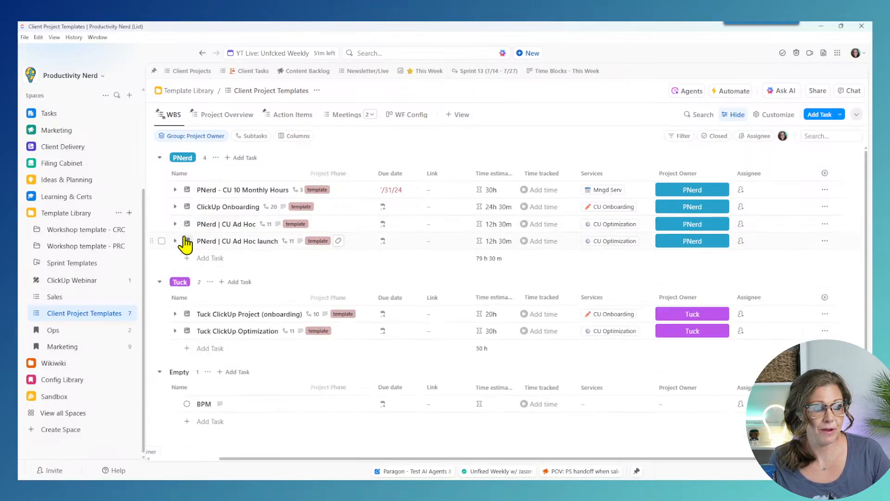
pyautogui.click(175, 224)
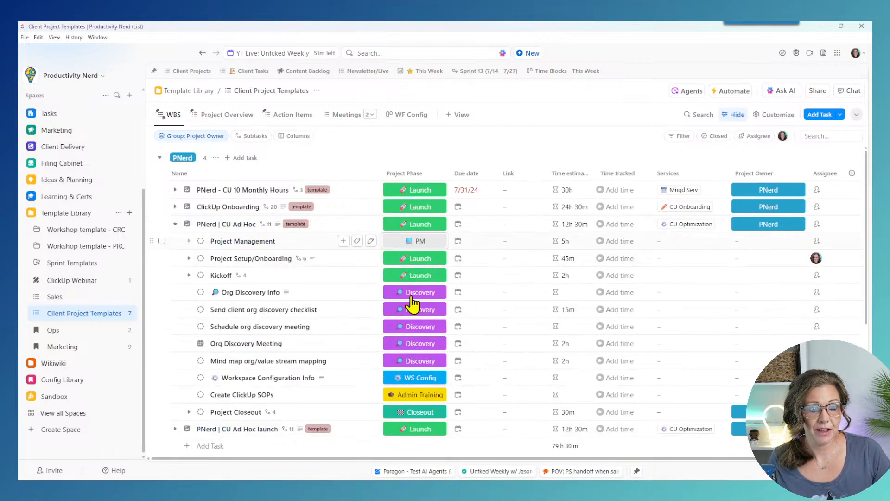
pyautogui.click(175, 224)
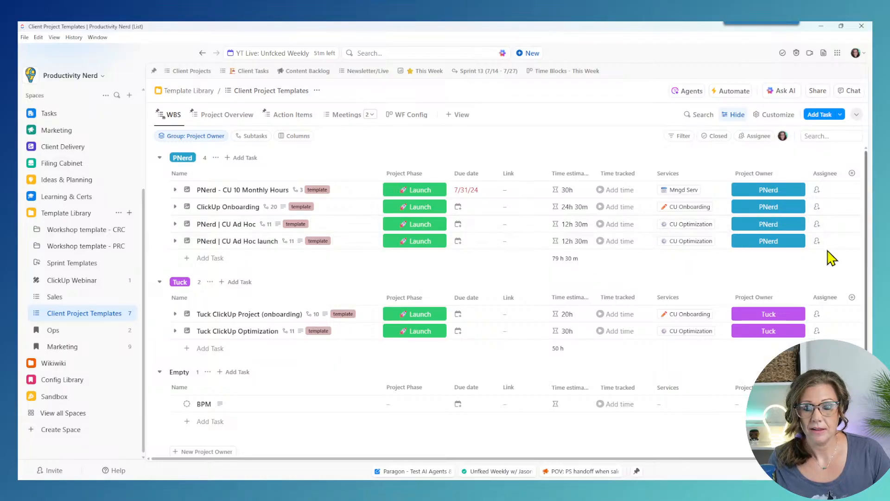
pyautogui.moveTo(665, 458); pyautogui.dragTo(590, 459)
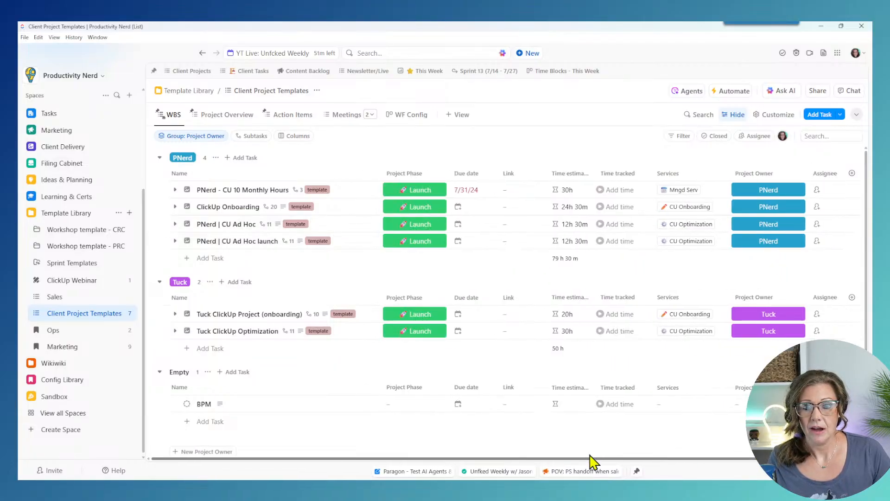
pyautogui.click(747, 173)
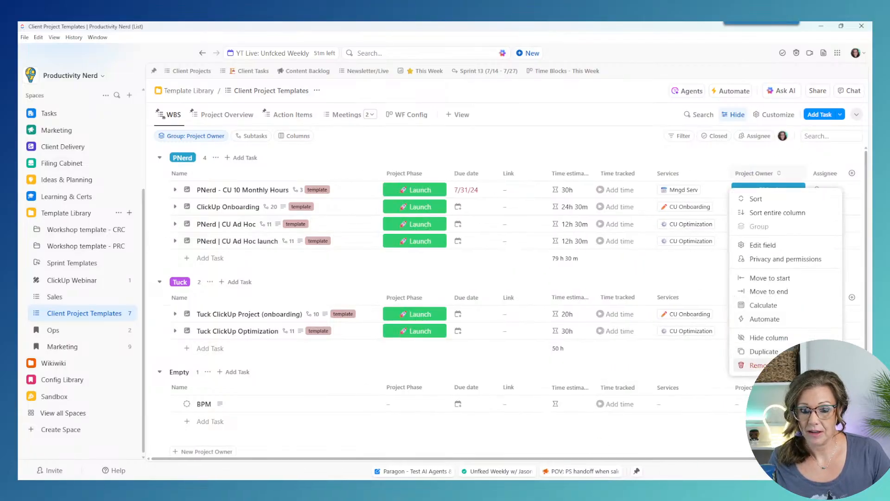
pyautogui.click(768, 338)
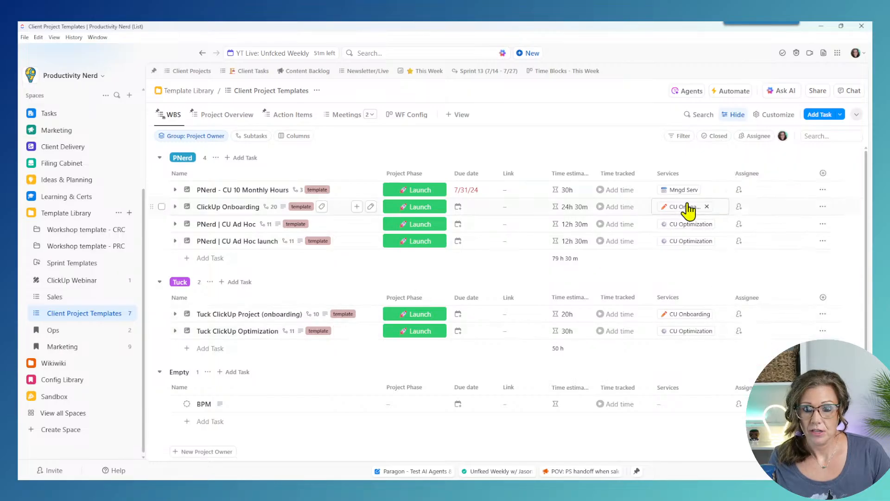
# Step: Duplicate the launch template as 'PNerd | CU Ad Hoc Discovery' without notifying watchers
pyautogui.click(823, 241)
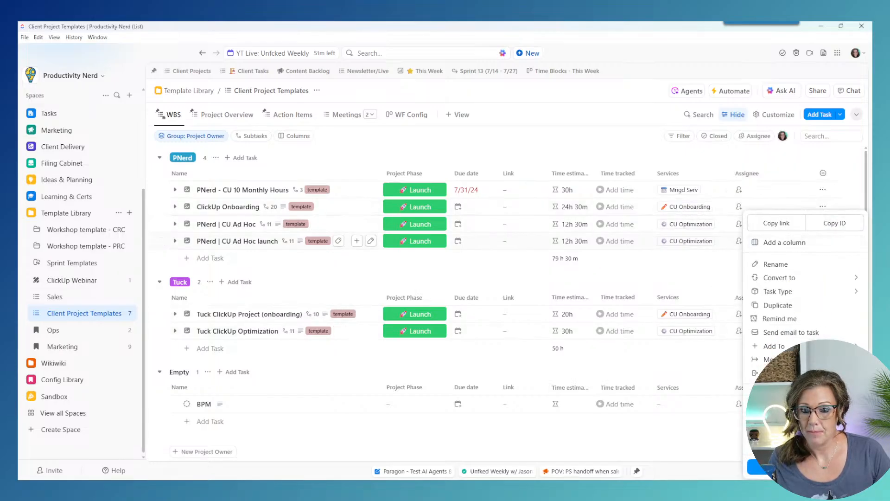
pyautogui.click(777, 305)
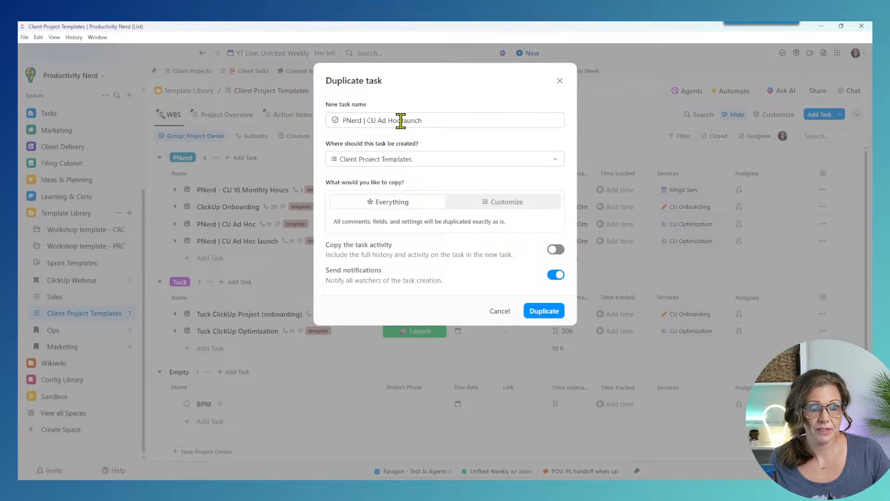
pyautogui.moveTo(401, 120); pyautogui.dragTo(481, 120)
pyautogui.press('BackSpace')
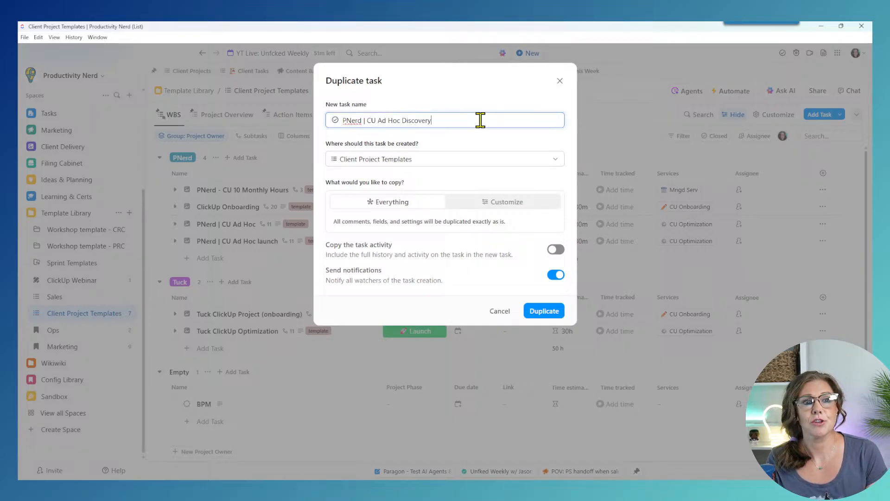
pyautogui.click(556, 275)
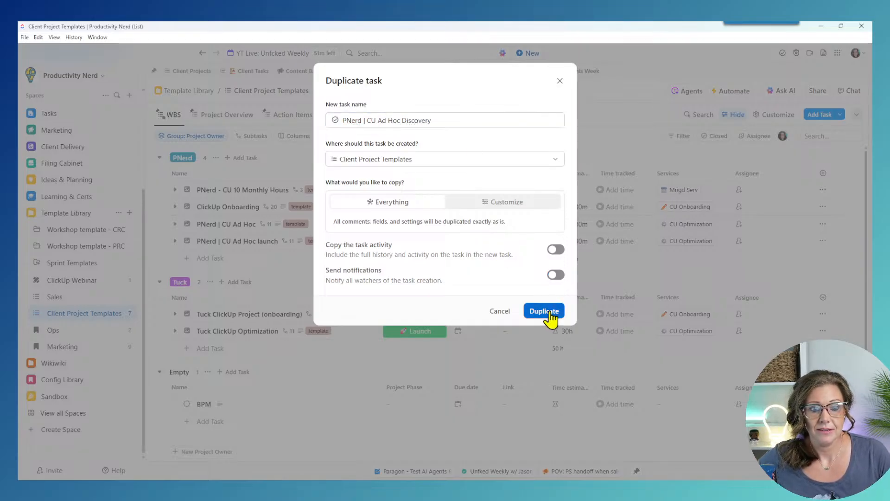
pyautogui.click(547, 311)
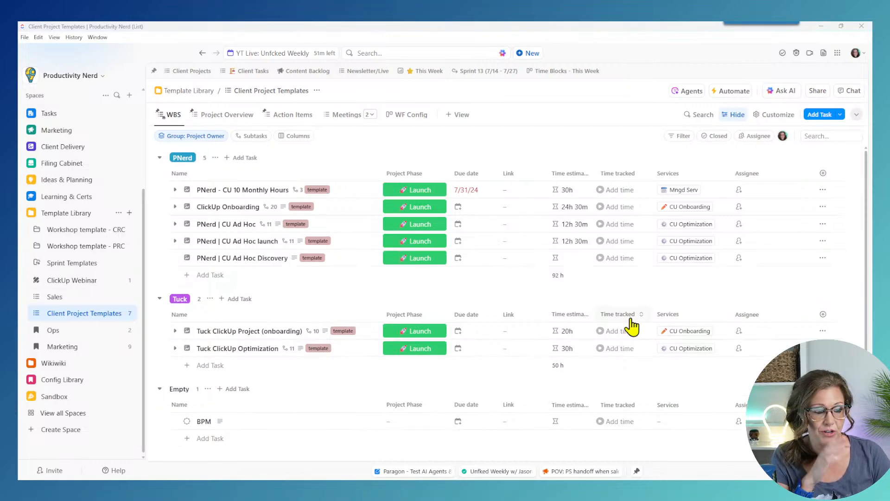
# Step: Expand and collapse the launch template's subtasks to review them
pyautogui.click(174, 258)
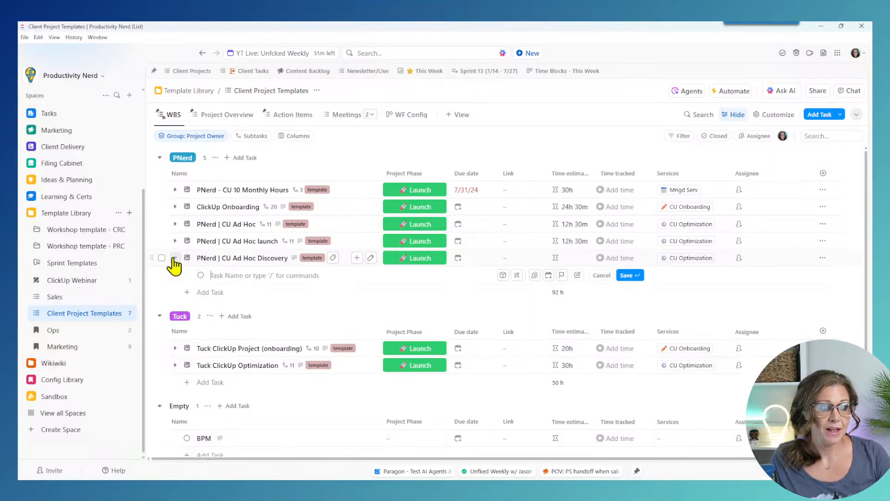
pyautogui.click(175, 241)
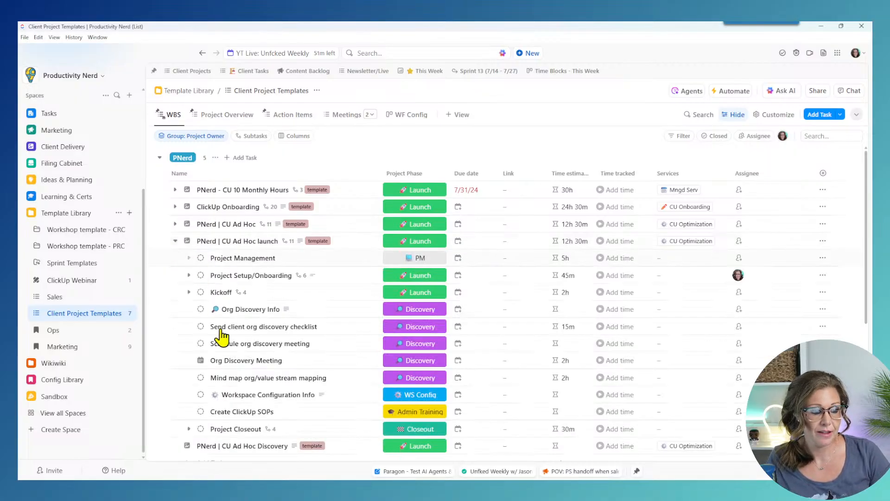
pyautogui.click(174, 241)
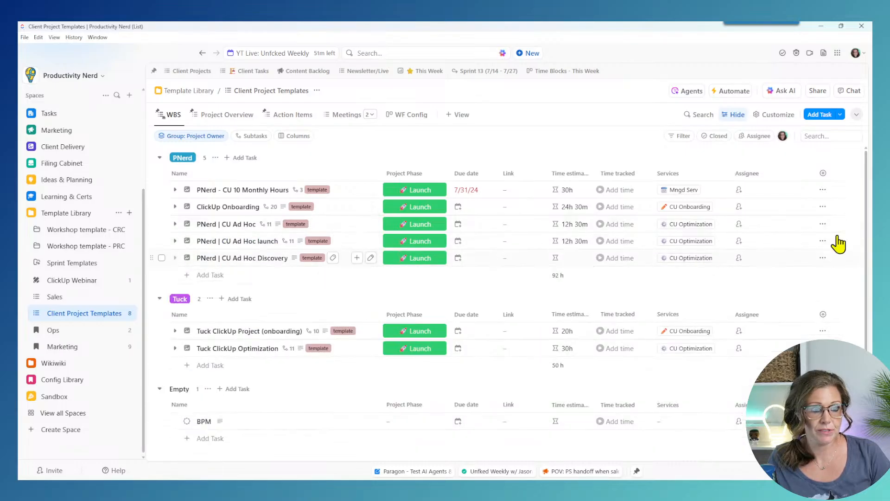
# Step: Duplicate the Discovery template as 'PNerd | CU Ad Hoc Close Out' without notifying watchers
pyautogui.click(823, 258)
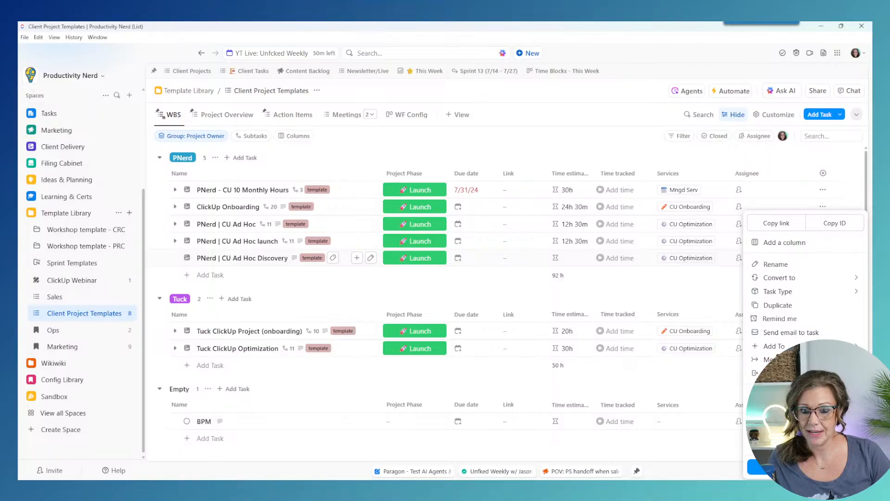
pyautogui.click(775, 304)
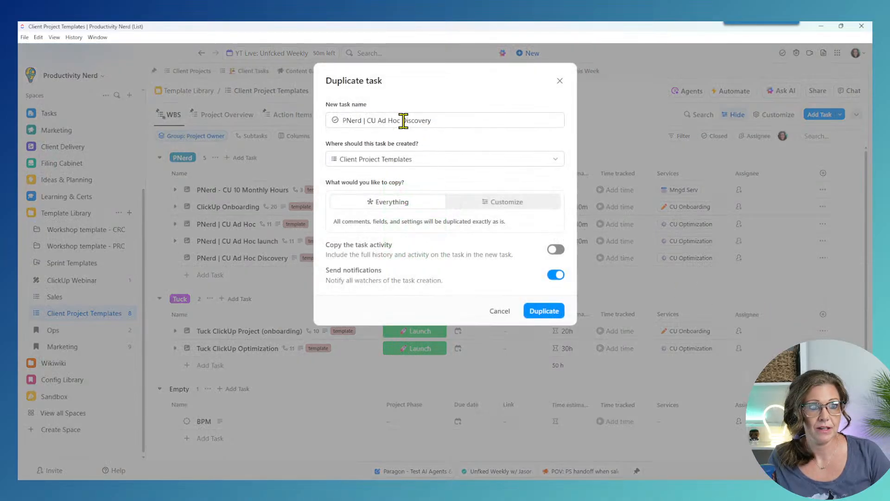
pyautogui.moveTo(402, 120); pyautogui.dragTo(491, 125)
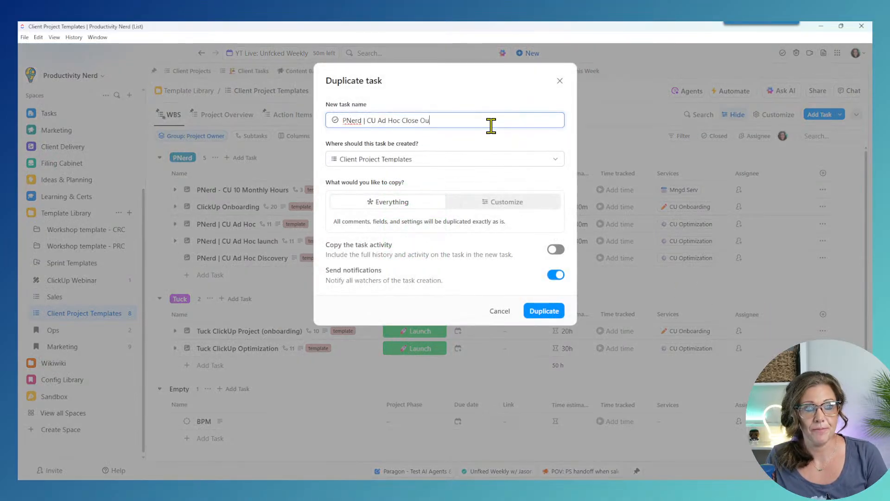
pyautogui.click(557, 275)
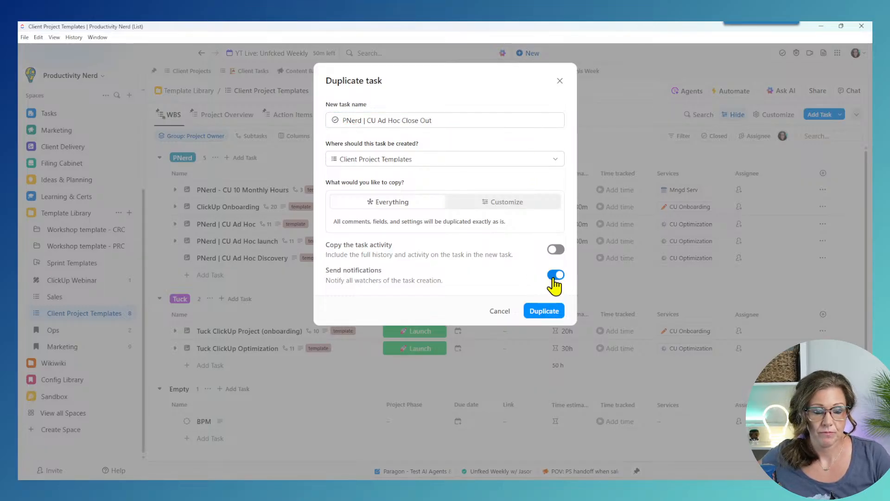
pyautogui.click(542, 309)
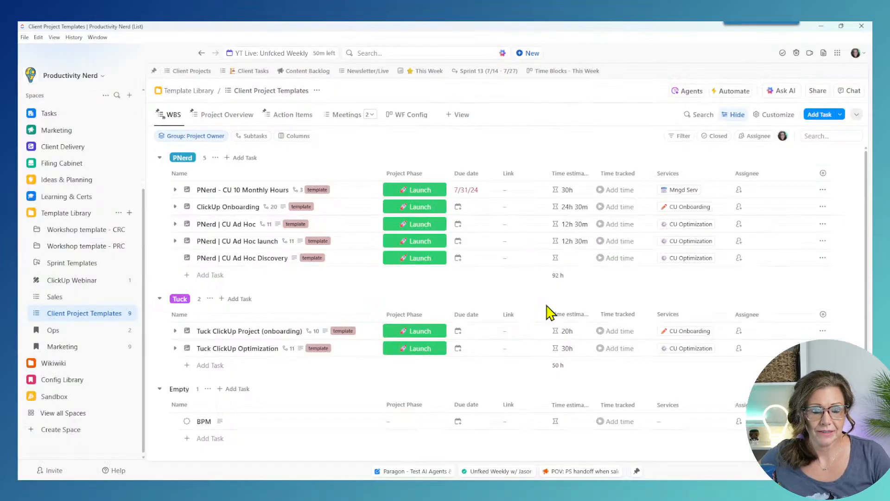
# Step: Delete the Project Management subtask from the launch template and tick Org Discovery Info
pyautogui.click(176, 224)
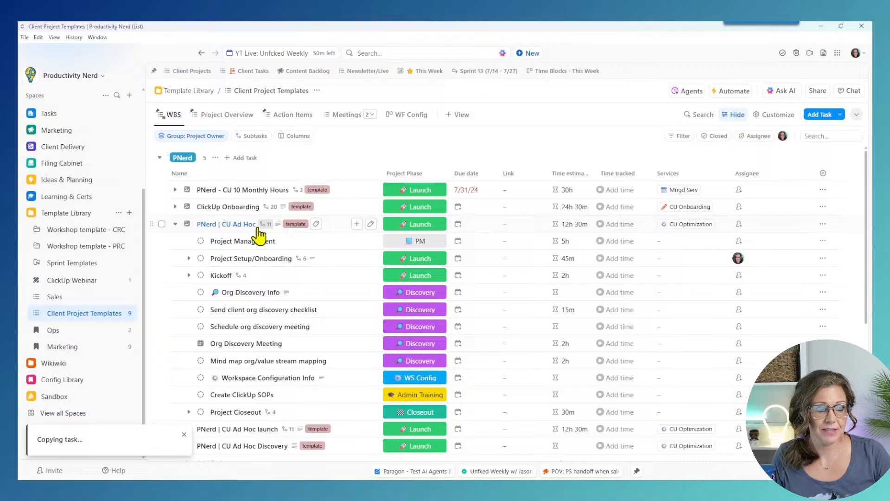
pyautogui.click(175, 224)
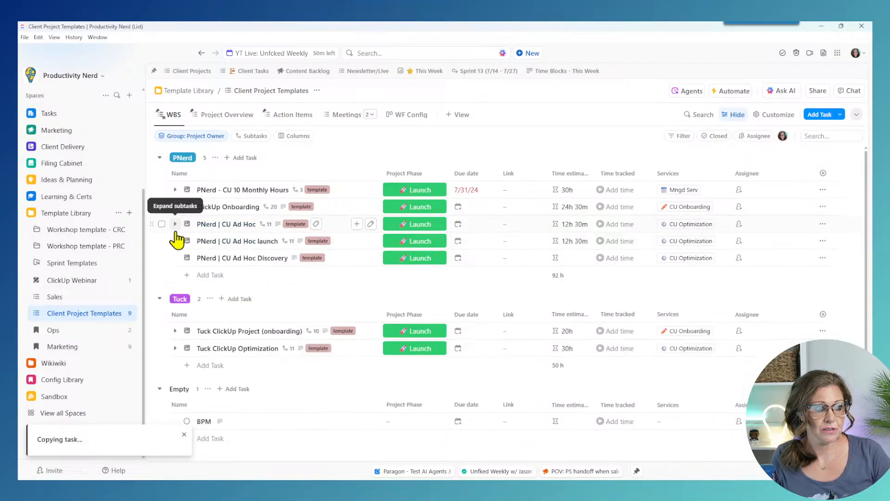
pyautogui.click(175, 241)
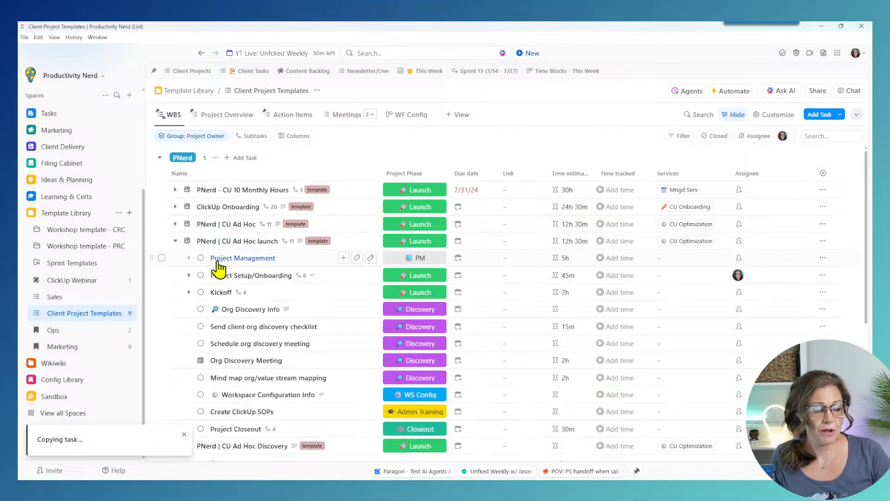
pyautogui.click(823, 258)
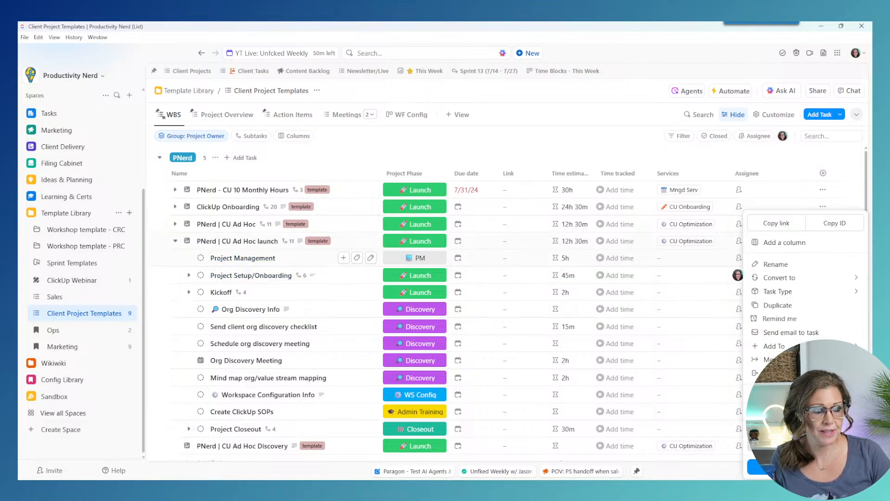
pyautogui.click(779, 446)
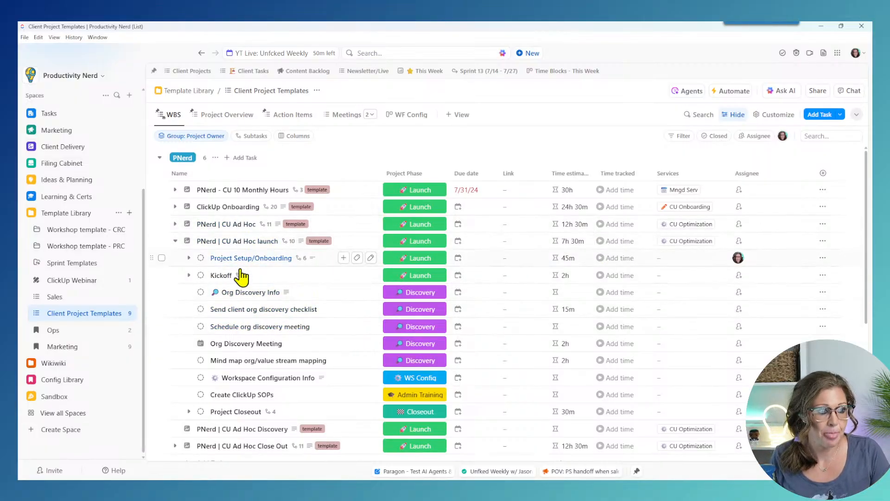
pyautogui.click(161, 292)
# Step: Select through Project Closeout and delete the eight non-launch subtasks from the launch template
pyautogui.keyDown('shift'); pyautogui.click(162, 411); pyautogui.keyUp('shift')
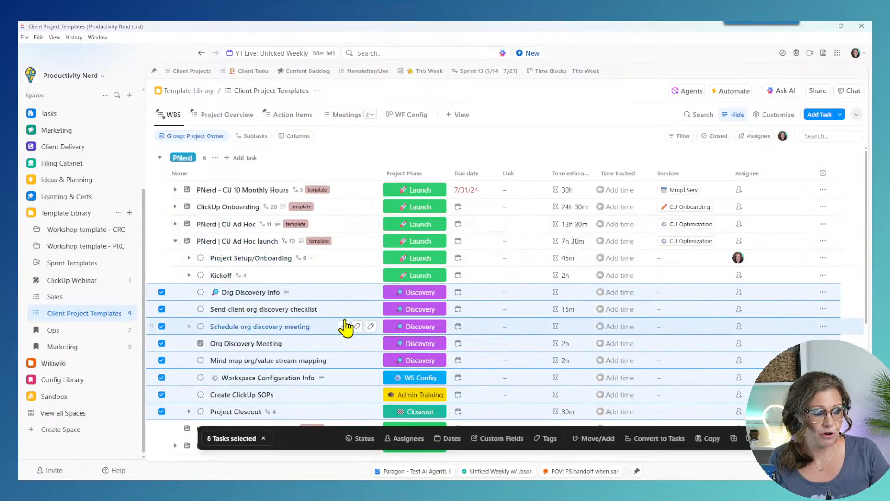
pyautogui.scroll(-2, 348, 325)
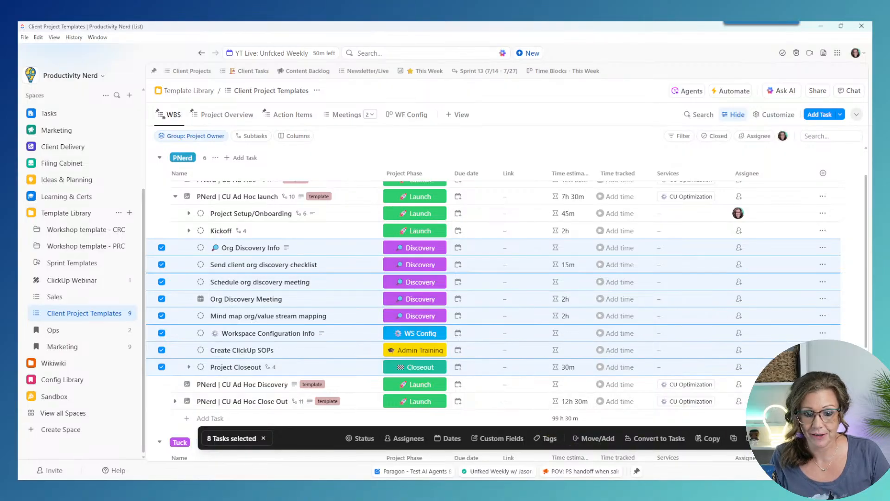
pyautogui.click(749, 438)
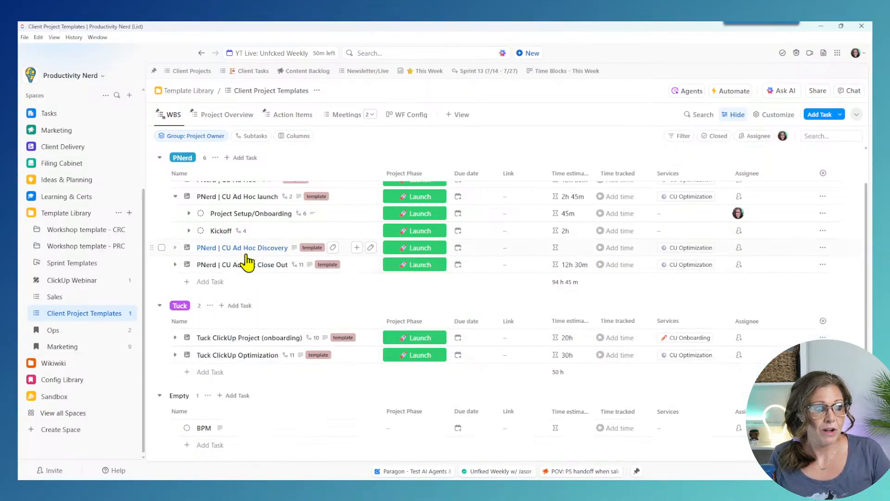
# Step: From Close Out, move Org Discovery Info through Create ClickUp SOPs under the Discovery template
pyautogui.click(175, 264)
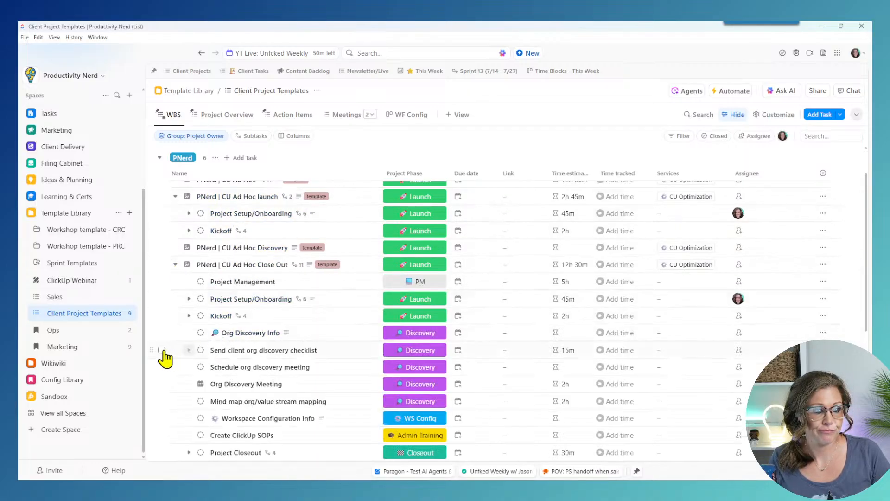
pyautogui.click(162, 332)
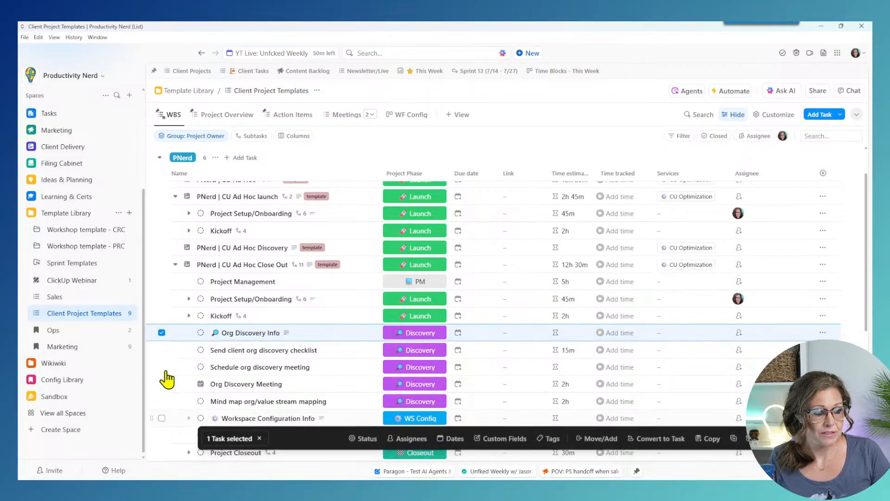
pyautogui.scroll(-2, 165, 382)
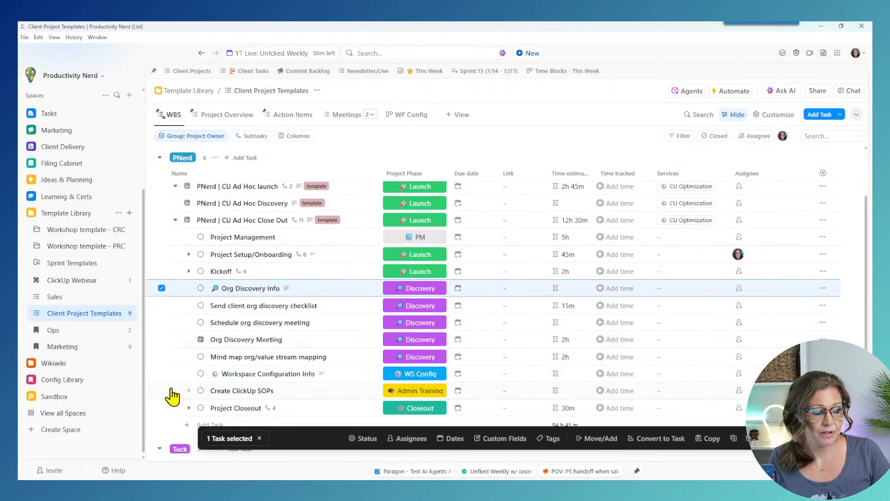
pyautogui.scroll(-2, 172, 395)
pyautogui.keyDown('shift'); pyautogui.click(161, 347); pyautogui.keyUp('shift')
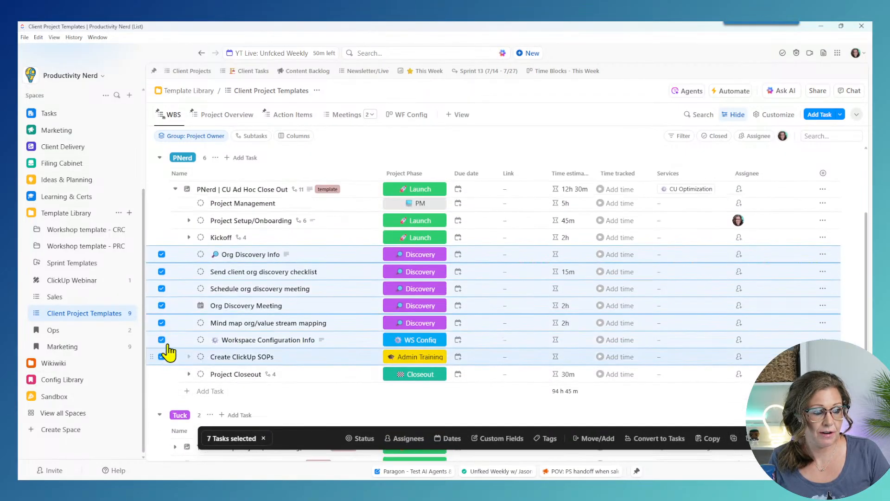
pyautogui.scroll(3, 200, 357)
pyautogui.moveTo(218, 338); pyautogui.dragTo(265, 254)
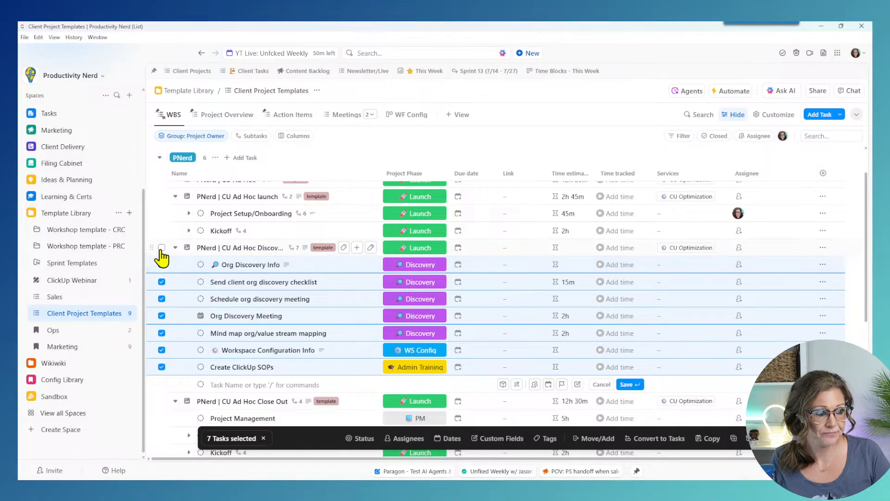
pyautogui.click(264, 438)
# Step: Delete Project Management, Project Setup/Onboarding and Kickoff from the Close Out template
pyautogui.scroll(-3, 417, 320)
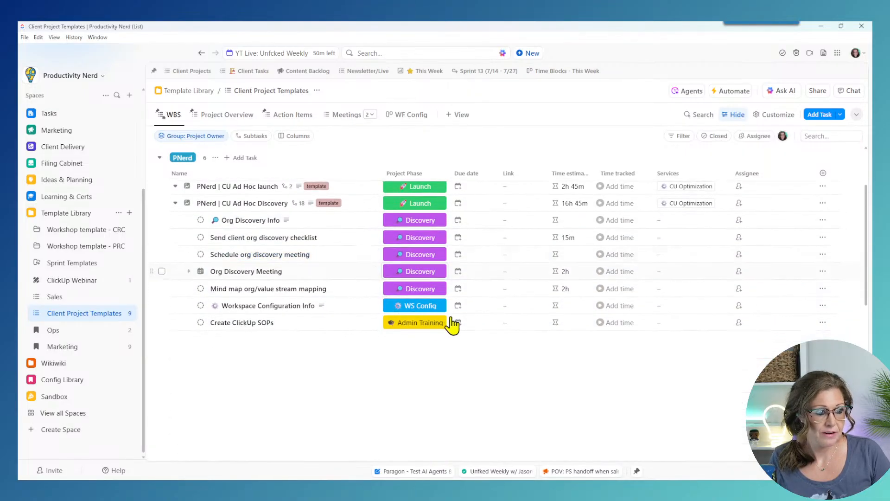
pyautogui.scroll(3, 175, 278)
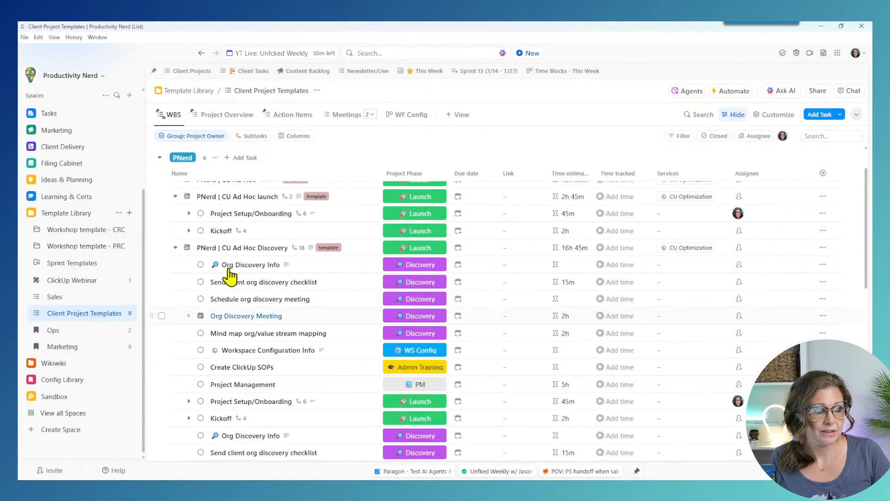
pyautogui.click(175, 247)
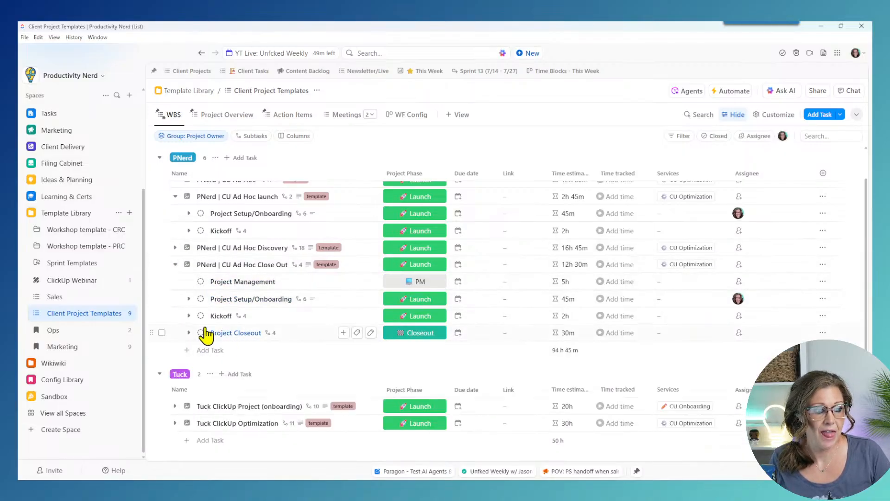
pyautogui.click(161, 315)
pyautogui.click(161, 298)
pyautogui.click(161, 282)
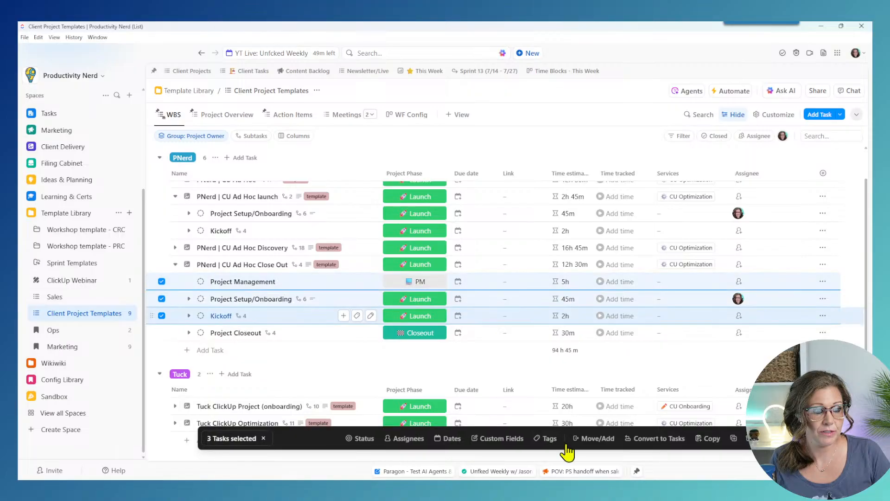
pyautogui.click(750, 438)
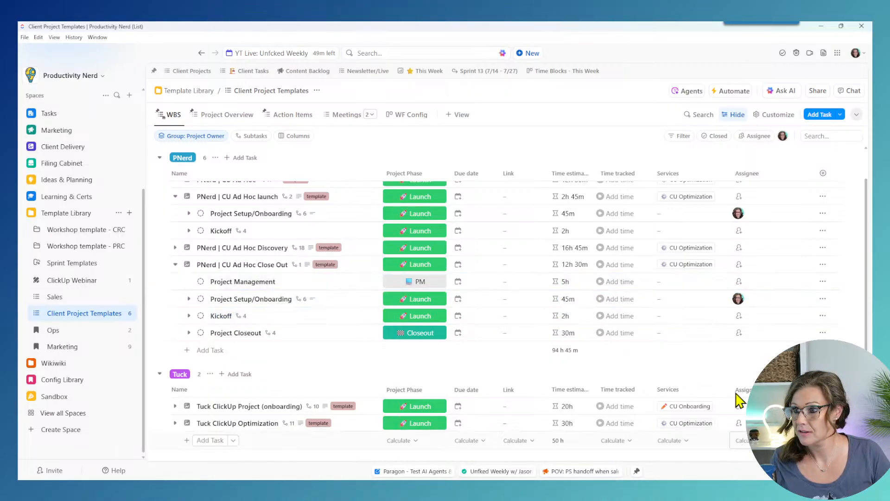
# Step: Select the ten duplicate Discovery subtasks from Project Management through Create ClickUp SOPs
pyautogui.click(175, 264)
pyautogui.click(175, 248)
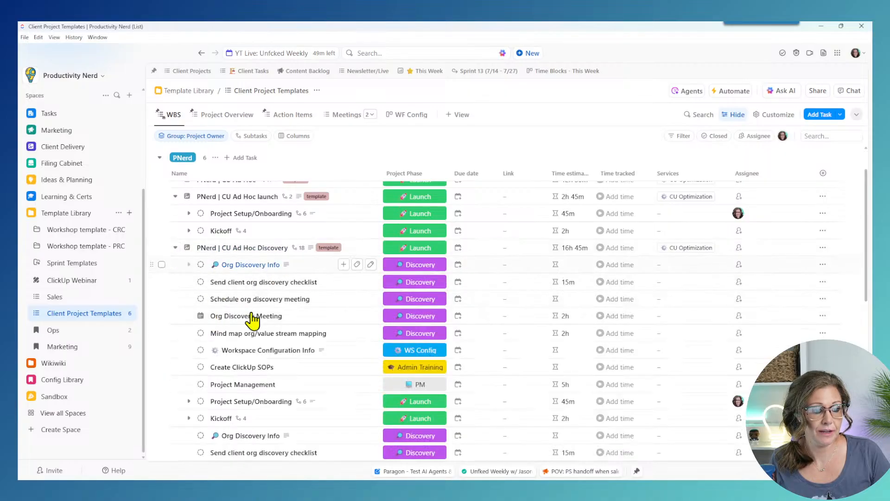
pyautogui.scroll(-2, 253, 319)
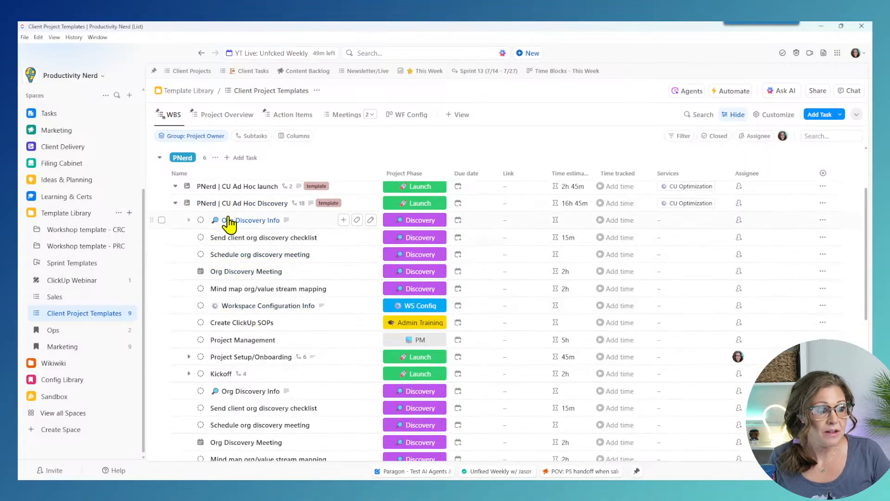
pyautogui.click(162, 340)
pyautogui.scroll(-6, 159, 361)
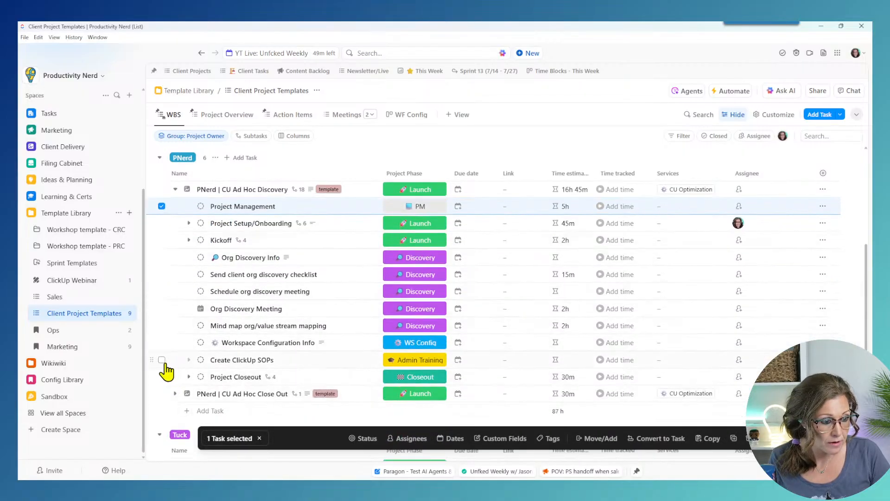
pyautogui.keyDown('shift'); pyautogui.click(161, 359); pyautogui.keyUp('shift')
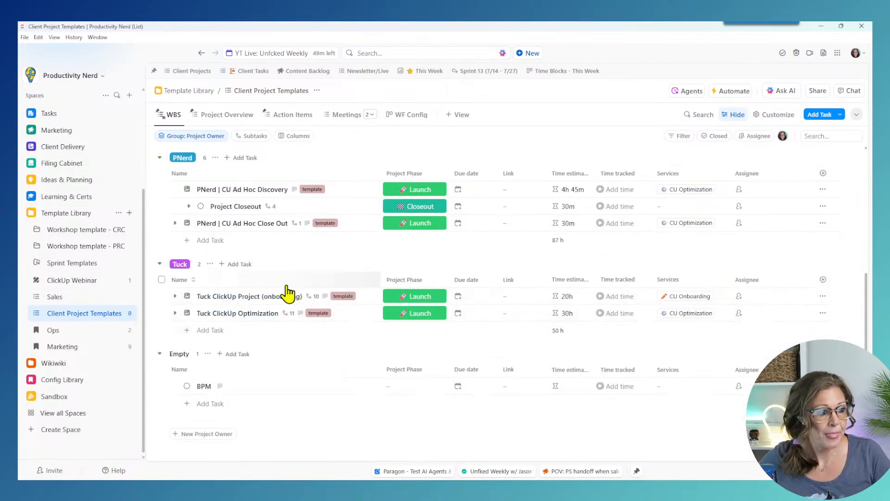
# Step: Delete the Project Closeout subtask from the Discovery template, leaving seven subtasks, then collapse the parents
pyautogui.click(175, 247)
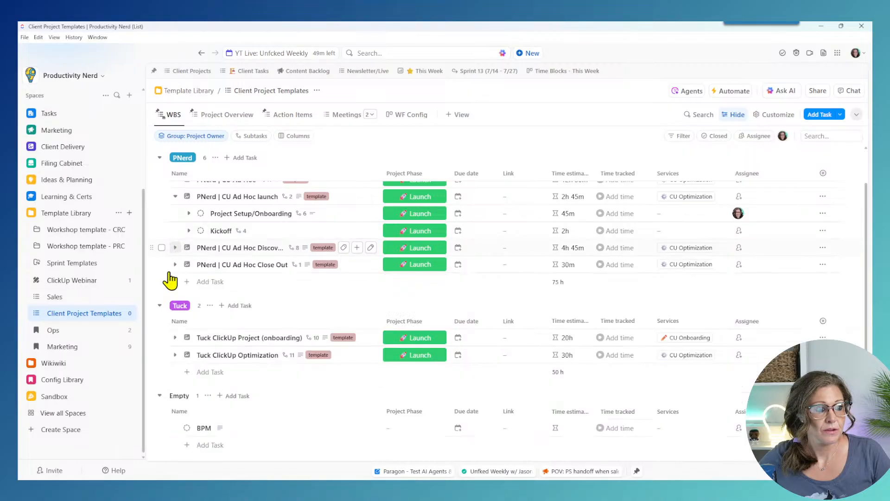
pyautogui.click(175, 196)
pyautogui.scroll(1, 187, 248)
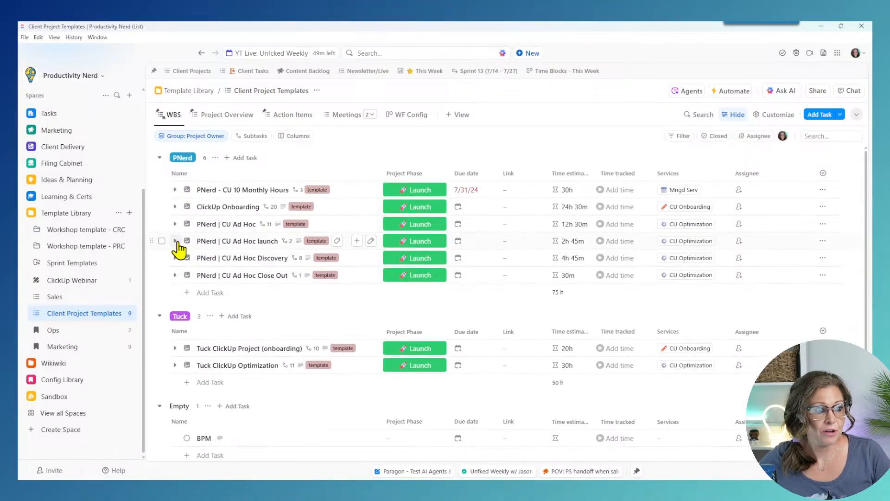
pyautogui.click(175, 240)
pyautogui.click(175, 292)
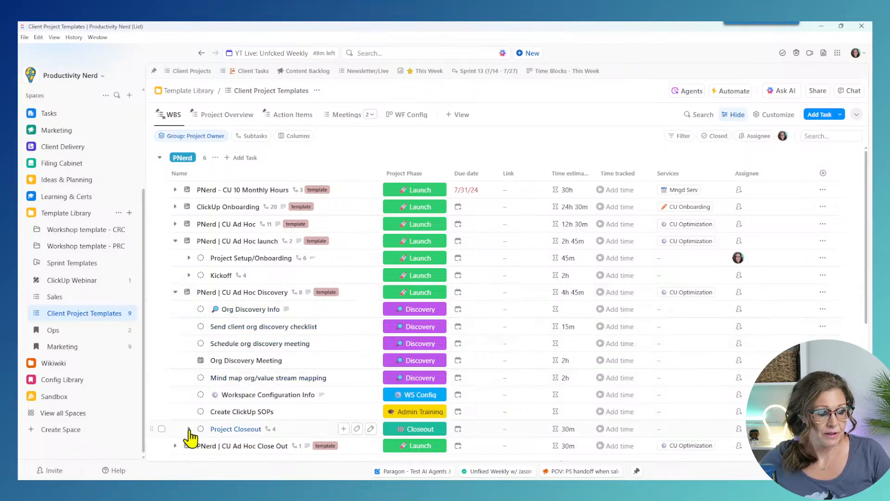
pyautogui.click(175, 292)
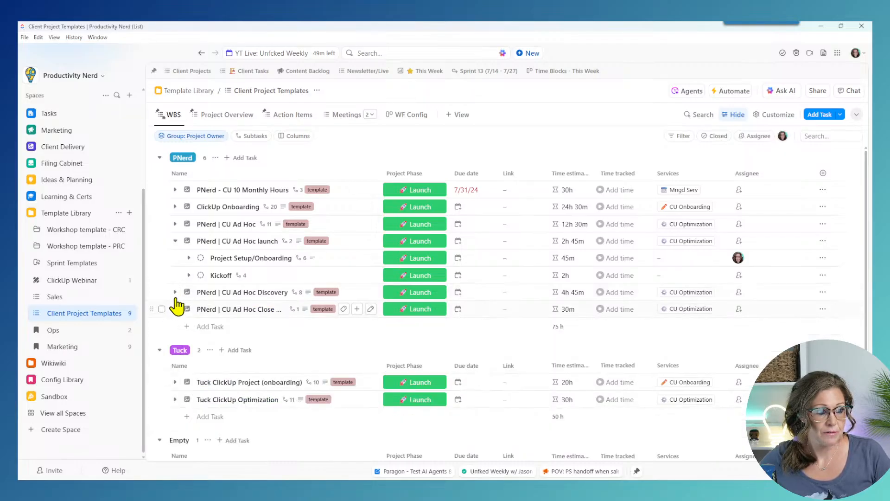
pyautogui.click(175, 293)
pyautogui.scroll(-1, 184, 311)
pyautogui.scroll(-2, 184, 311)
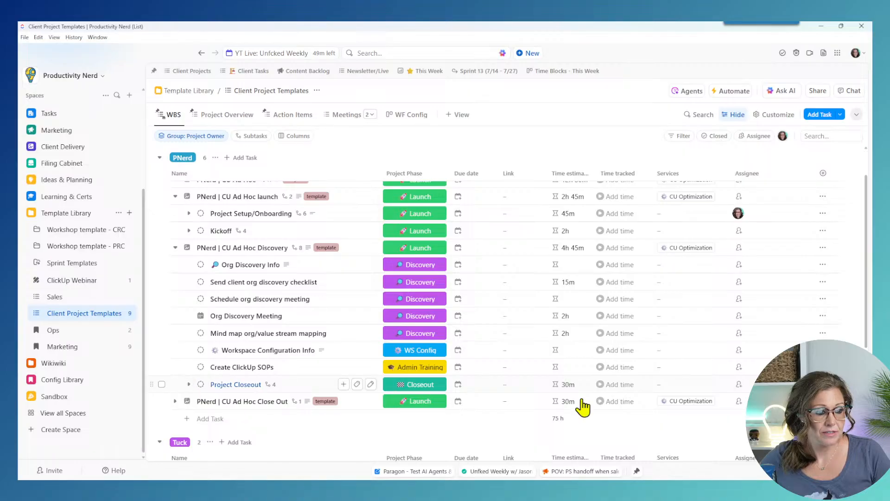
pyautogui.click(823, 383)
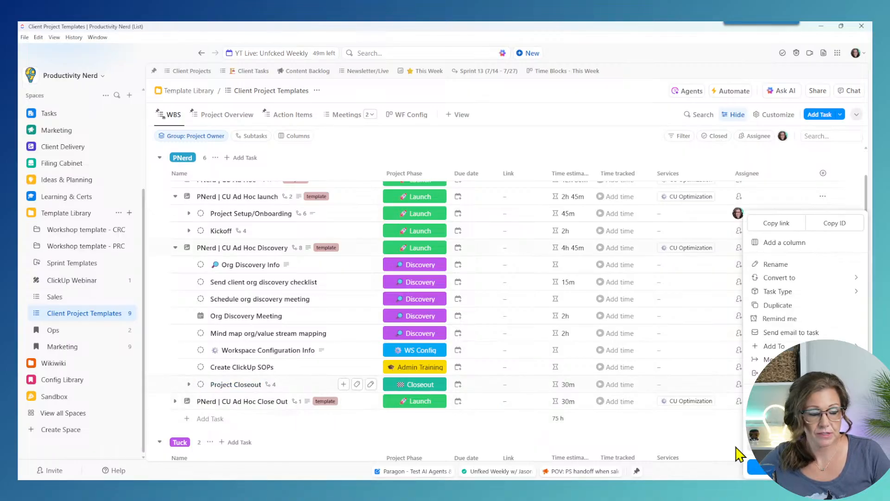
pyautogui.click(756, 466)
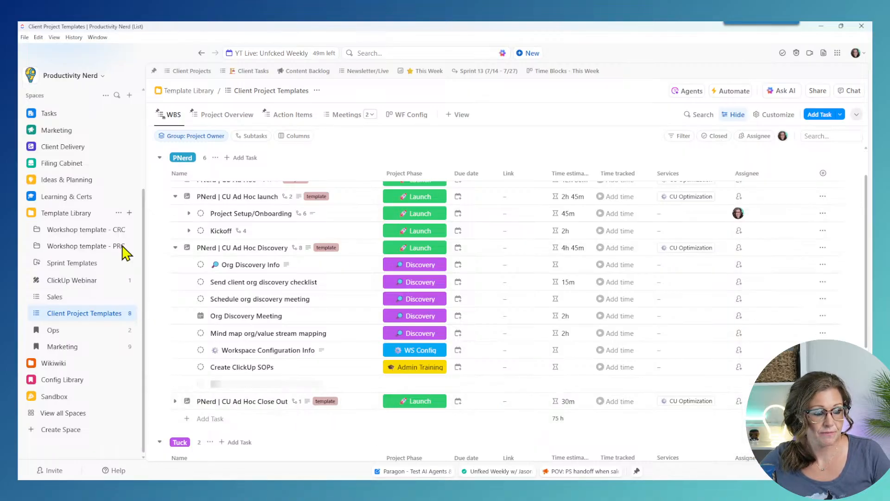
pyautogui.click(175, 247)
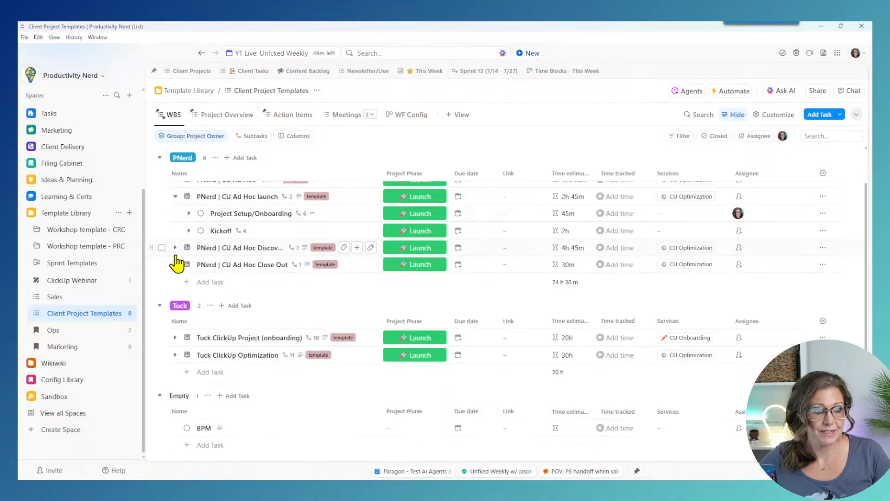
pyautogui.click(175, 241)
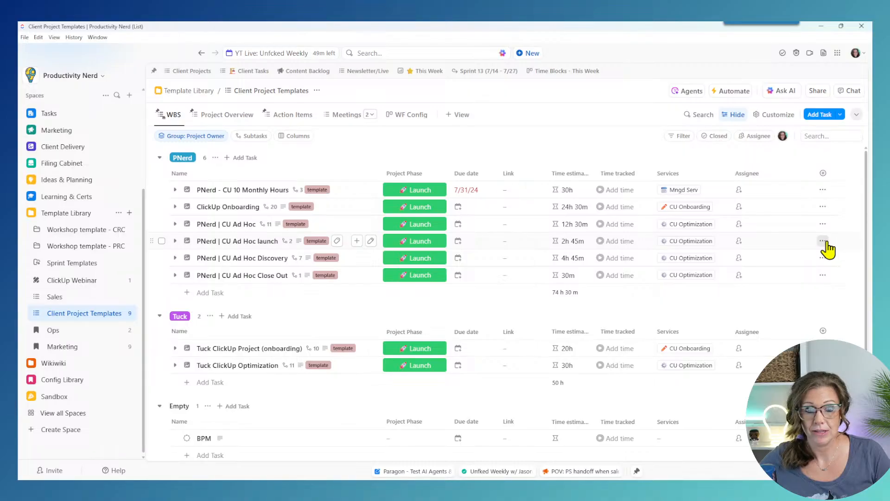
# Step: Widen the Link column and clear the Project Phase of the 'Add client to Wave & send deposit invoice' subtask
pyautogui.click(176, 241)
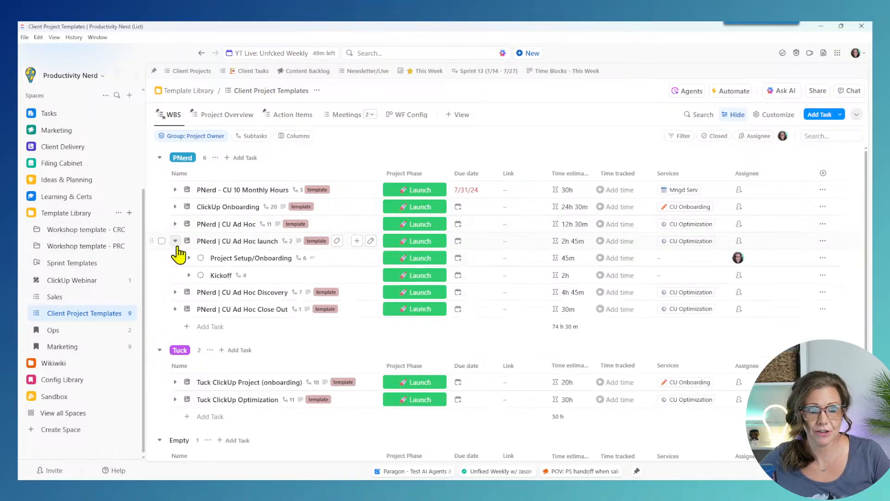
pyautogui.click(189, 258)
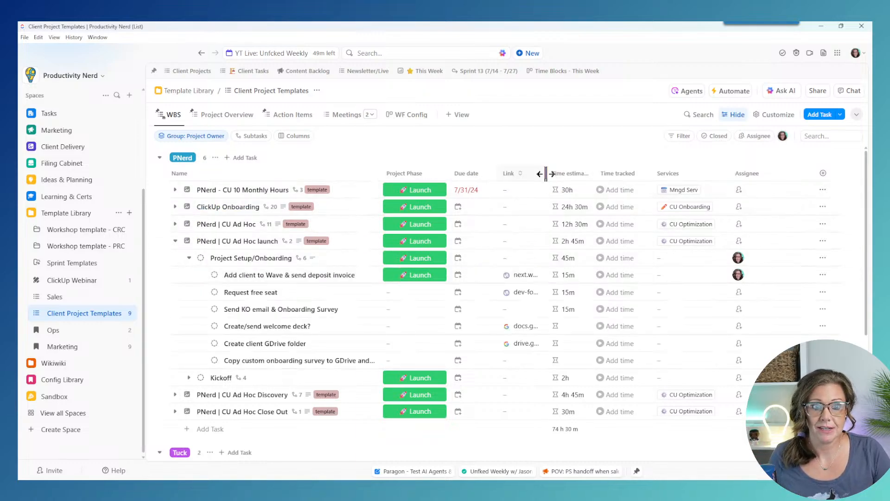
pyautogui.moveTo(546, 173); pyautogui.dragTo(594, 175)
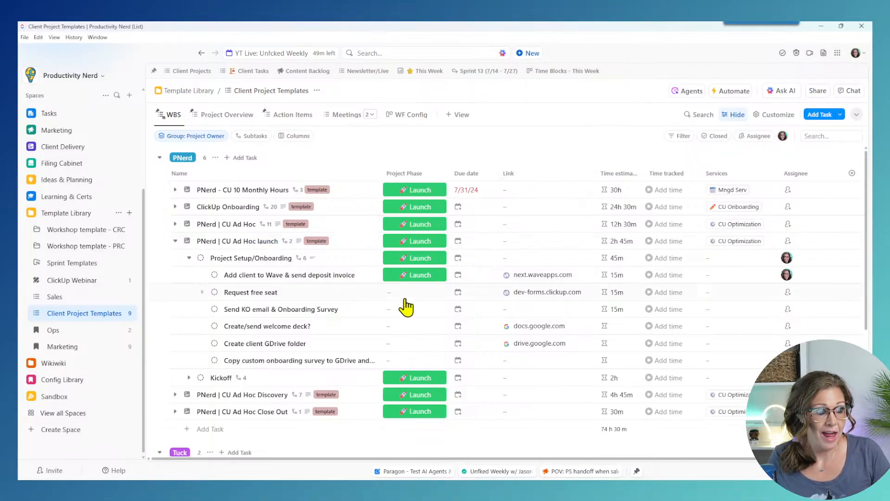
pyautogui.click(414, 274)
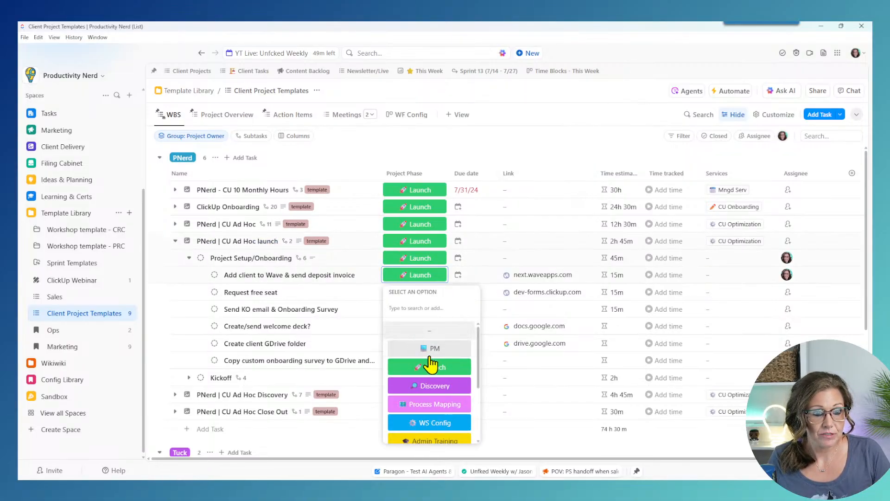
pyautogui.click(423, 294)
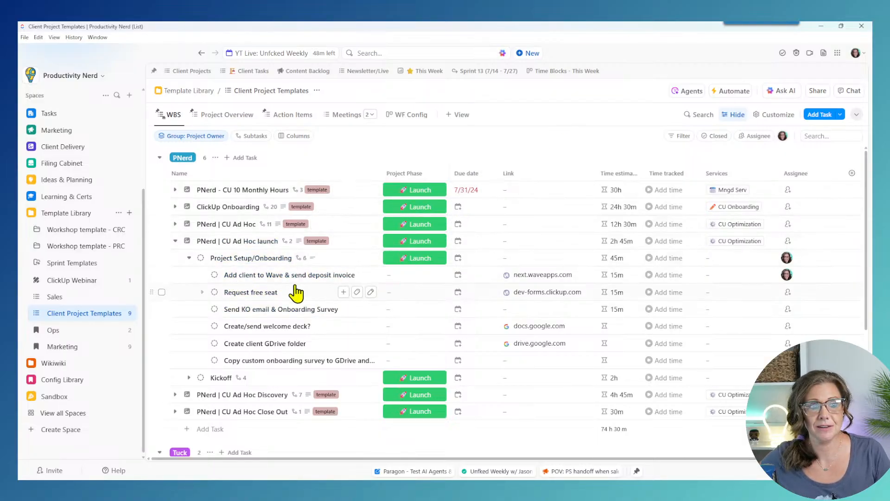
# Step: Open the task's Wave link, close the extra Forms and Meetings tabs, and close that browser window
pyautogui.click(538, 276)
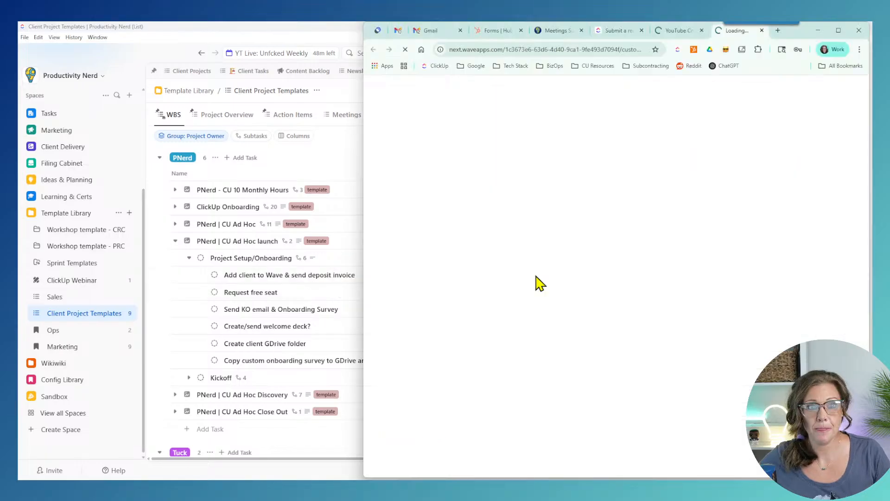
pyautogui.click(701, 30)
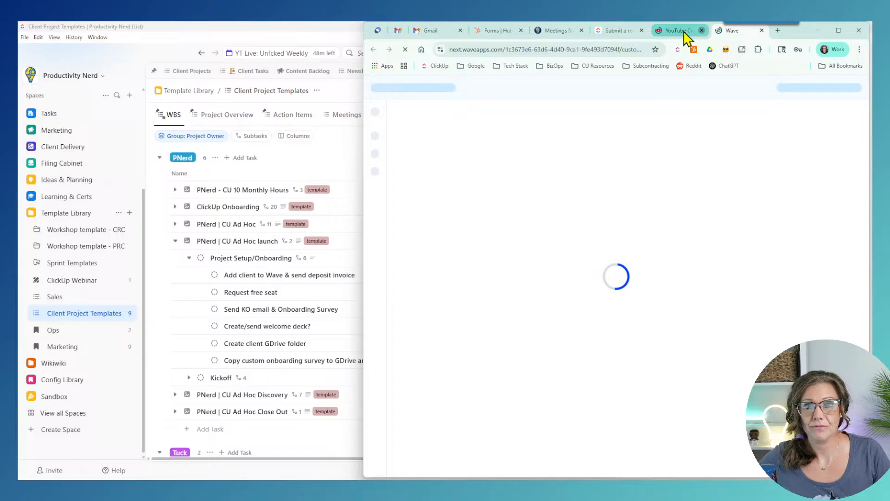
pyautogui.click(642, 31)
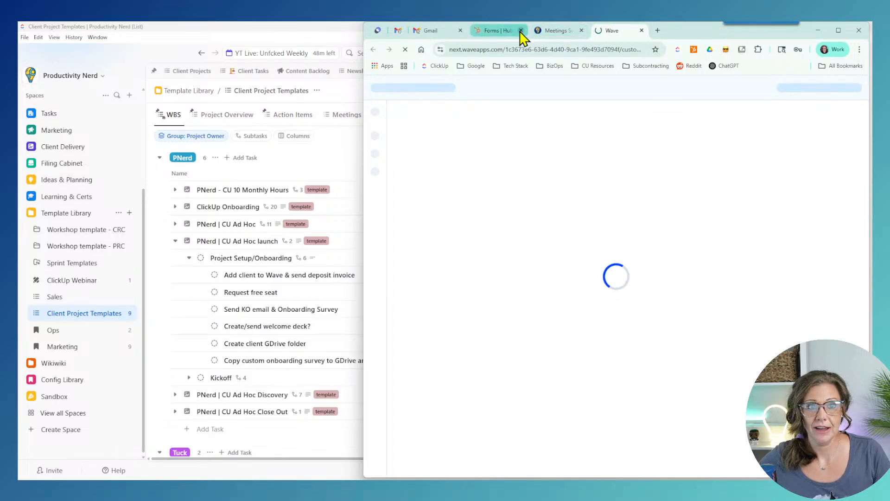
pyautogui.click(520, 30)
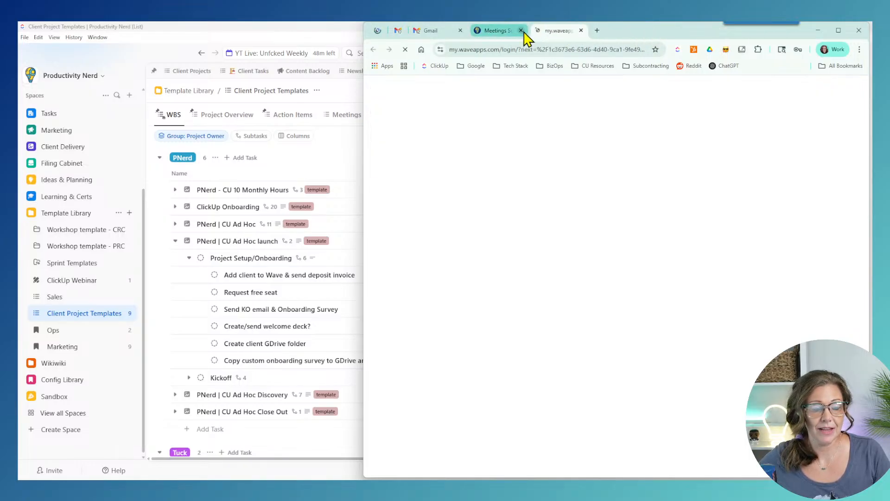
pyautogui.click(521, 30)
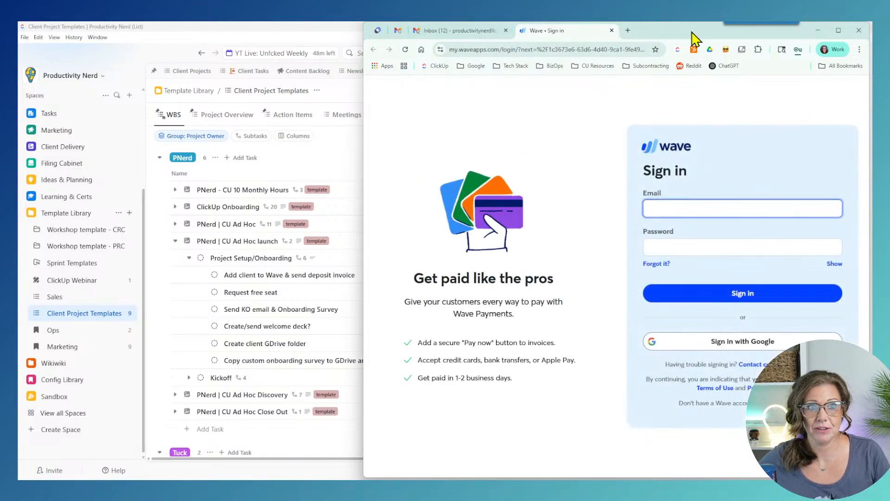
pyautogui.click(859, 31)
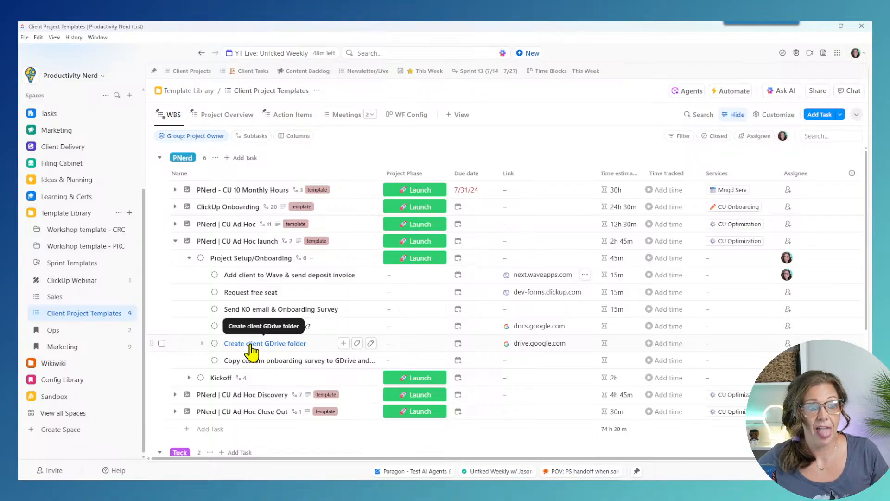
# Step: Open the linked Google Drive folder, close its error page and minimize Chrome
pyautogui.click(540, 343)
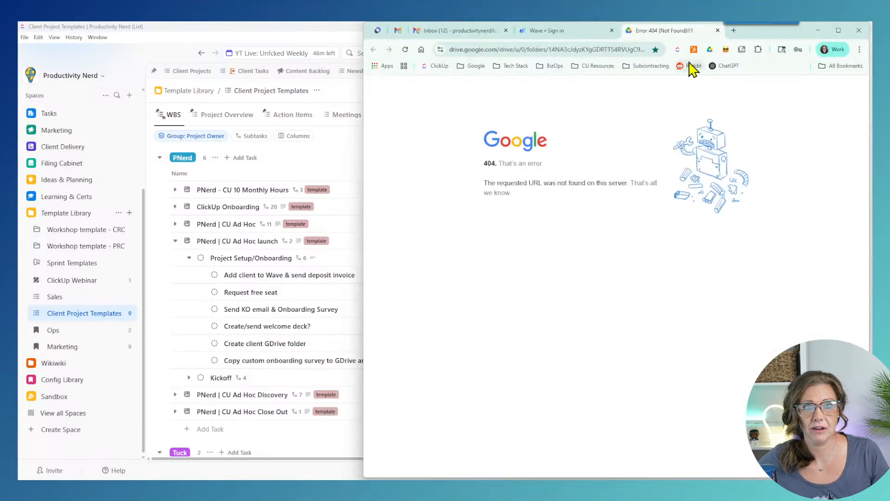
pyautogui.click(718, 31)
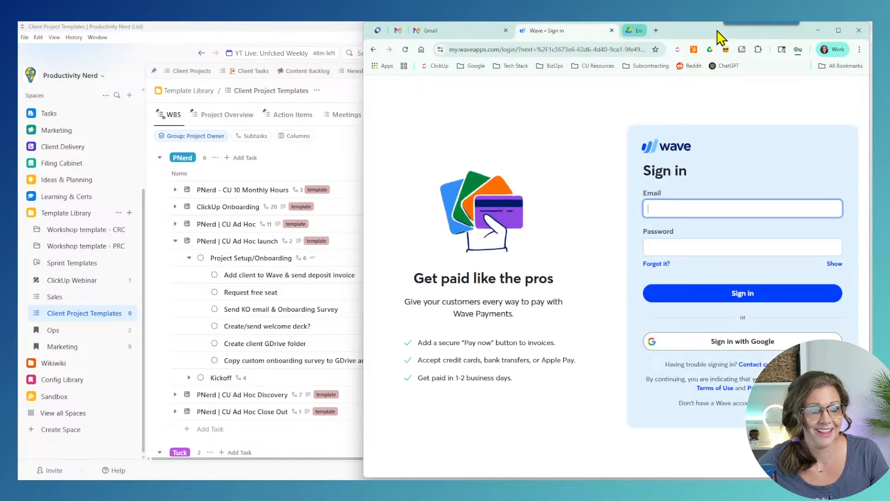
pyautogui.click(819, 30)
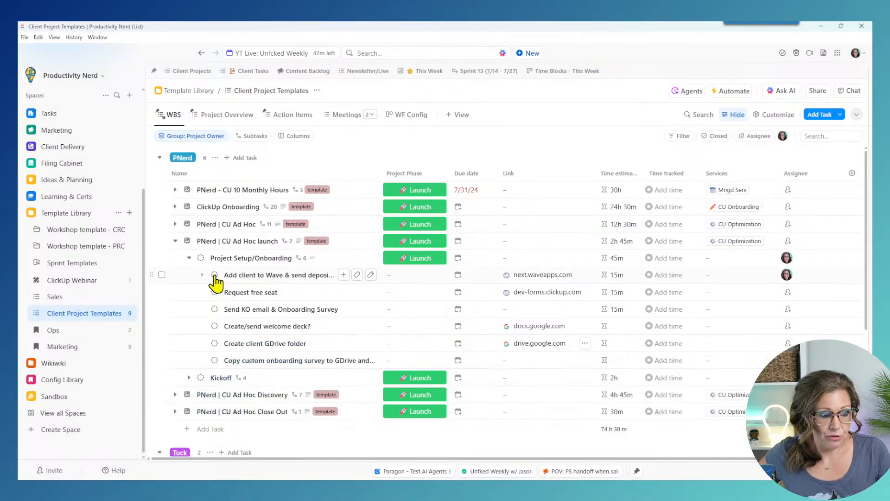
# Step: Collapse the Project Setup/Onboarding, Kickoff and launch task subtasks and narrow the Link column
pyautogui.click(189, 258)
pyautogui.click(188, 275)
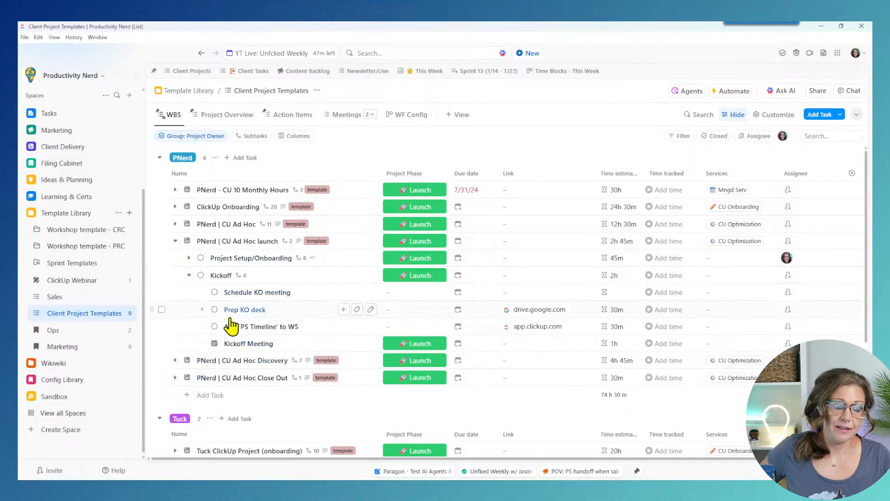
pyautogui.click(188, 276)
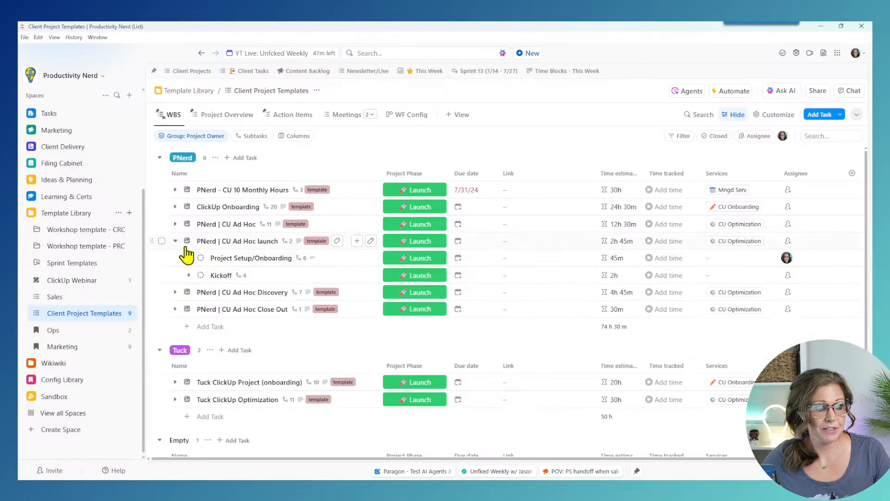
pyautogui.click(175, 241)
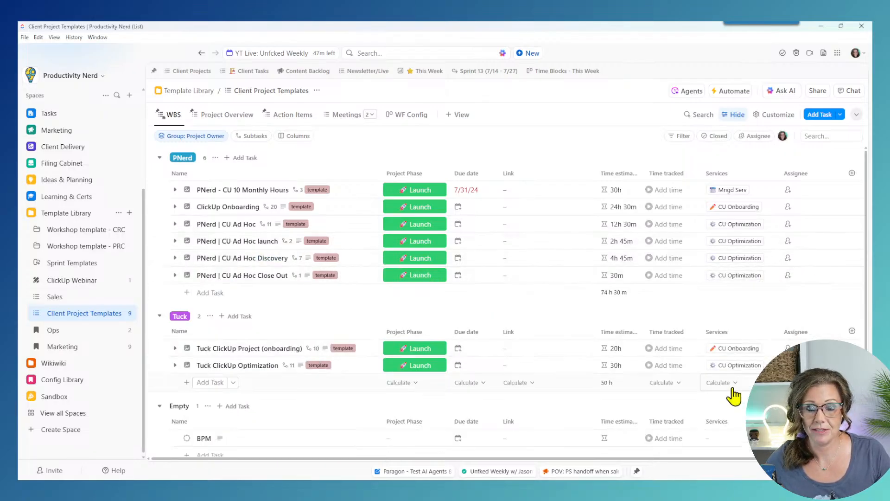
pyautogui.moveTo(541, 177); pyautogui.dragTo(533, 174)
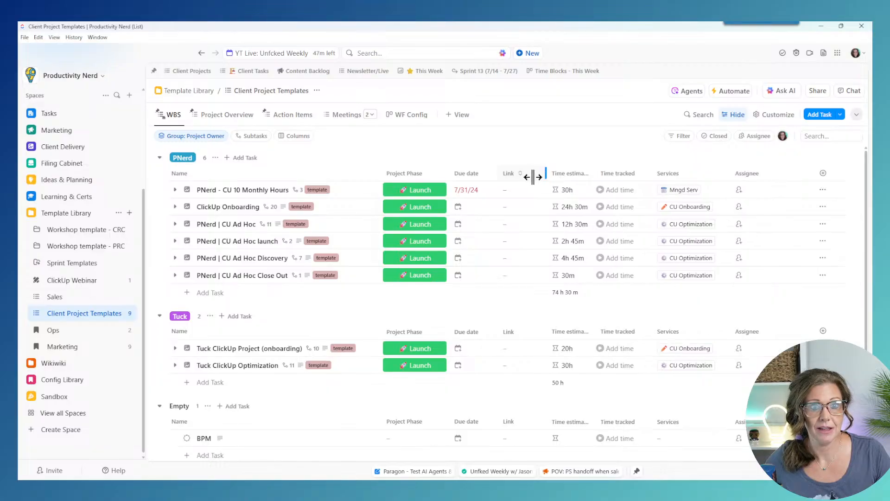
pyautogui.click(822, 241)
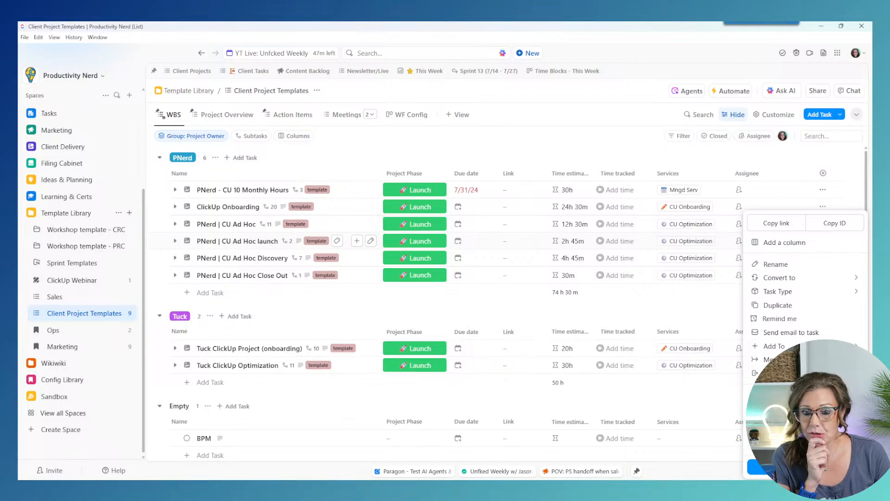
# Step: Save the launch task as a new task template named 'CU Ad hoc Launch 07/24/25'
pyautogui.moveTo(779, 409)
pyautogui.click(743, 447)
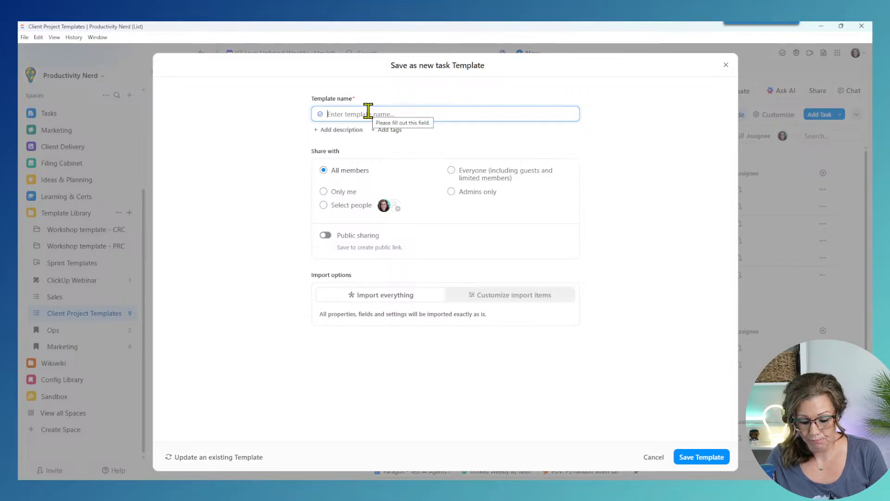
pyautogui.write('CU Ad hoc L')
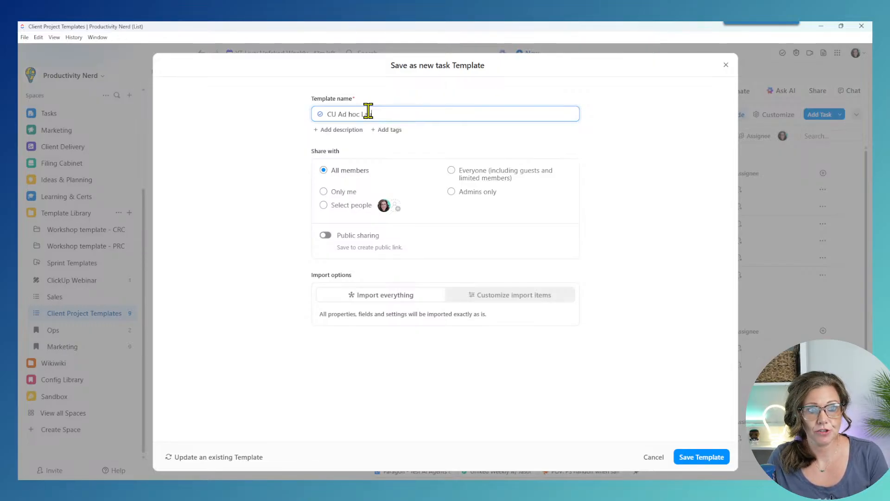
pyautogui.write('aunch 07/24')
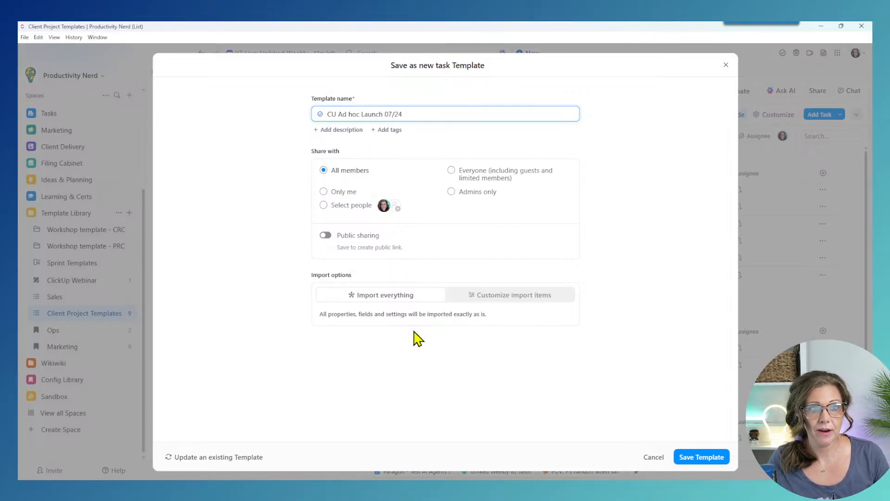
pyautogui.write('/')
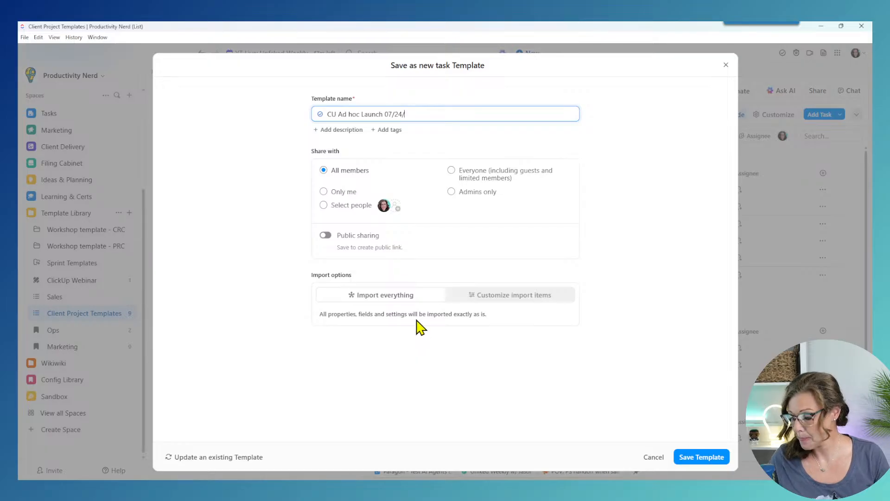
pyautogui.write('25')
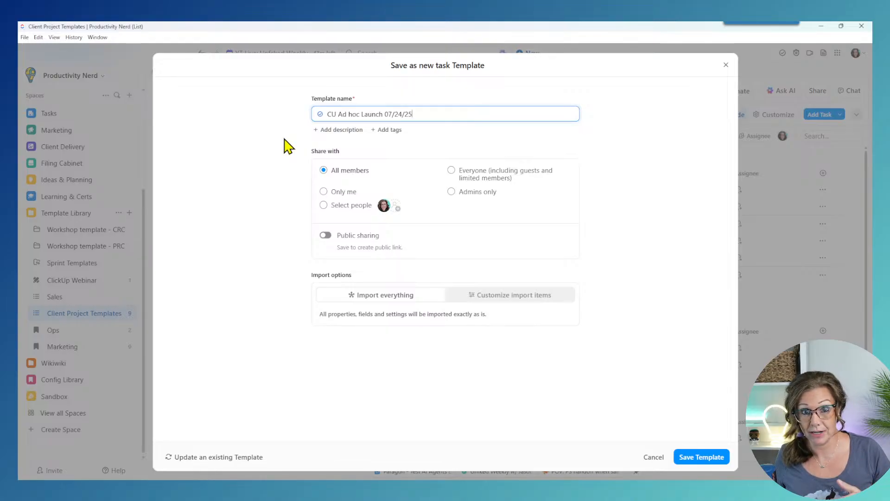
pyautogui.click(685, 458)
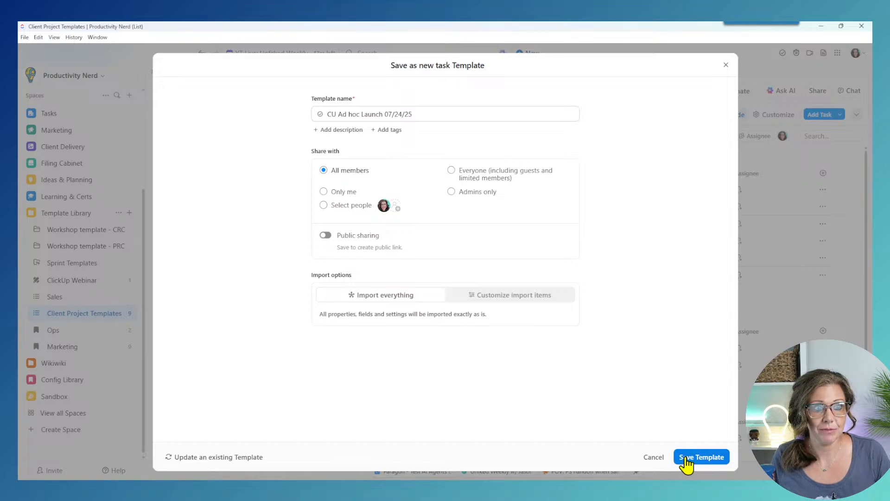
pyautogui.click(473, 301)
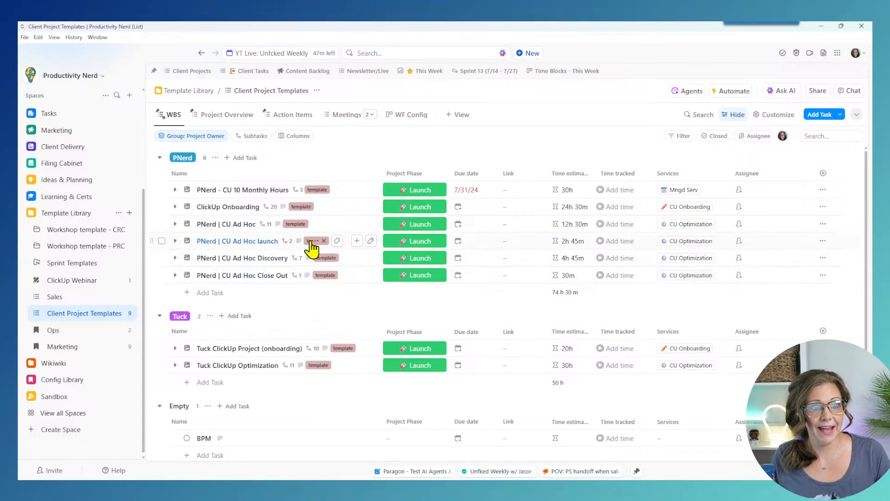
pyautogui.click(188, 241)
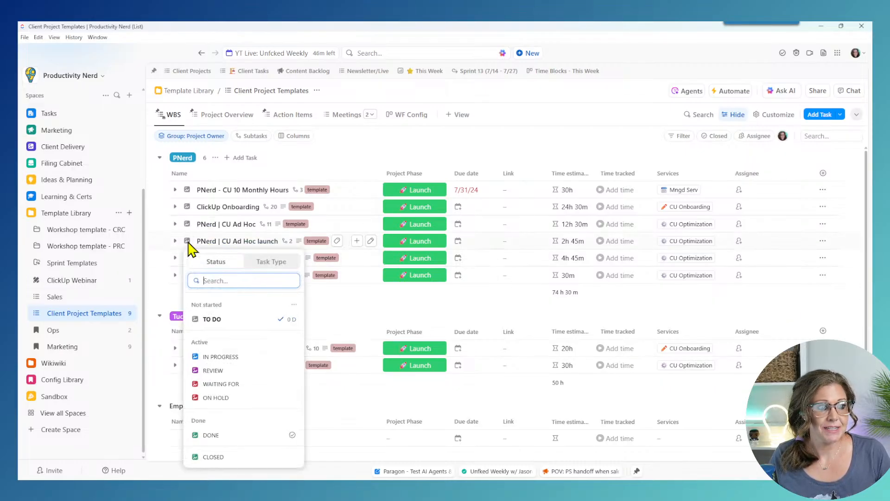
pyautogui.click(268, 267)
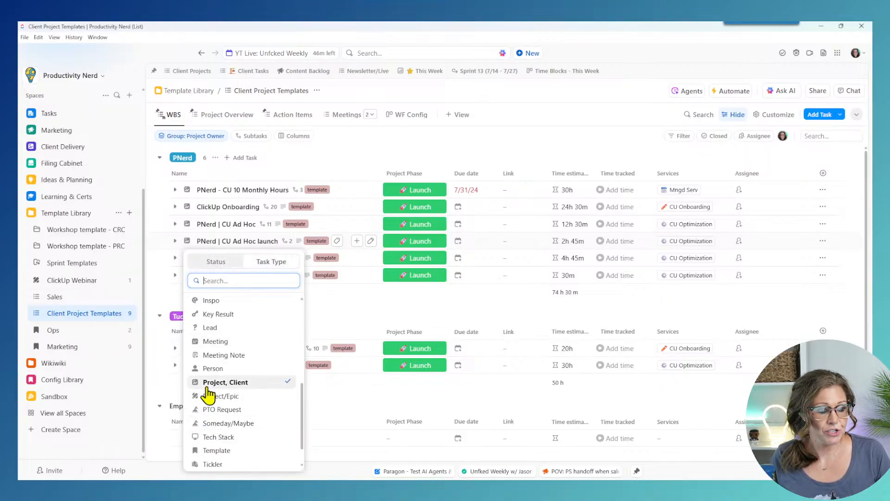
pyautogui.click(506, 153)
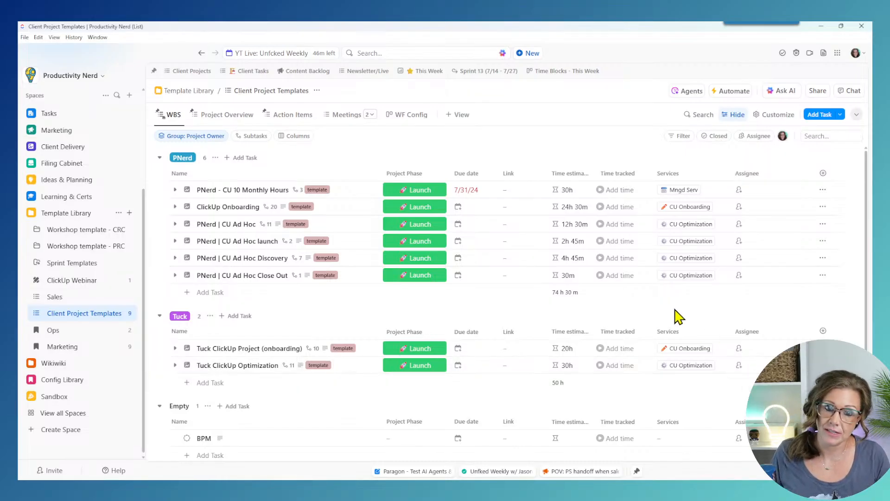
# Step: Update the 'CU Ad hoc Launch 07/24/25' template from the launch task, unchecking Tags in import items
pyautogui.click(822, 241)
pyautogui.moveTo(783, 407)
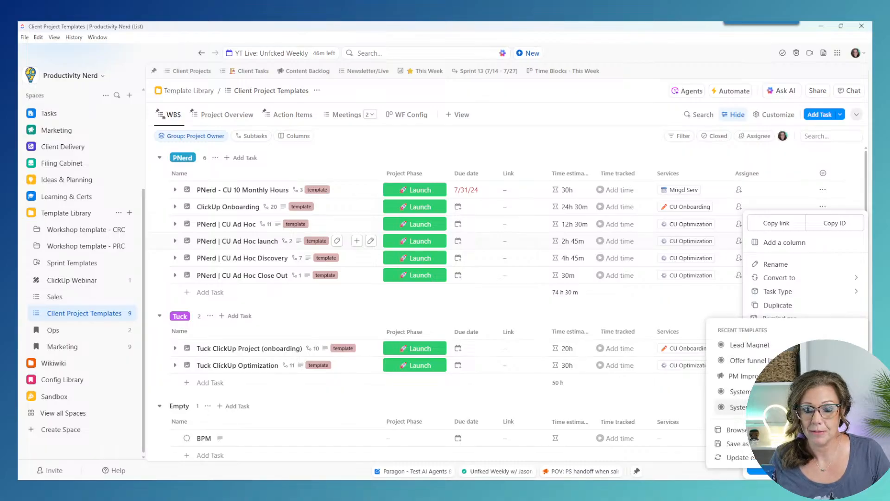
pyautogui.click(737, 458)
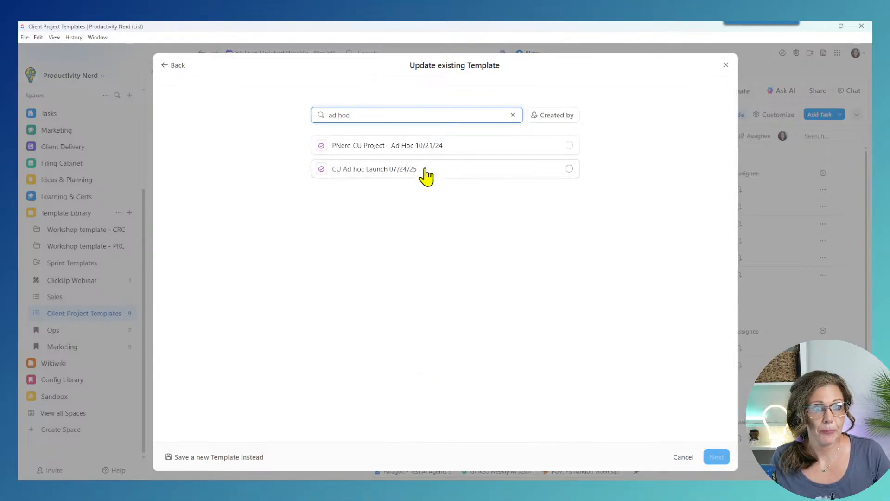
pyautogui.click(425, 173)
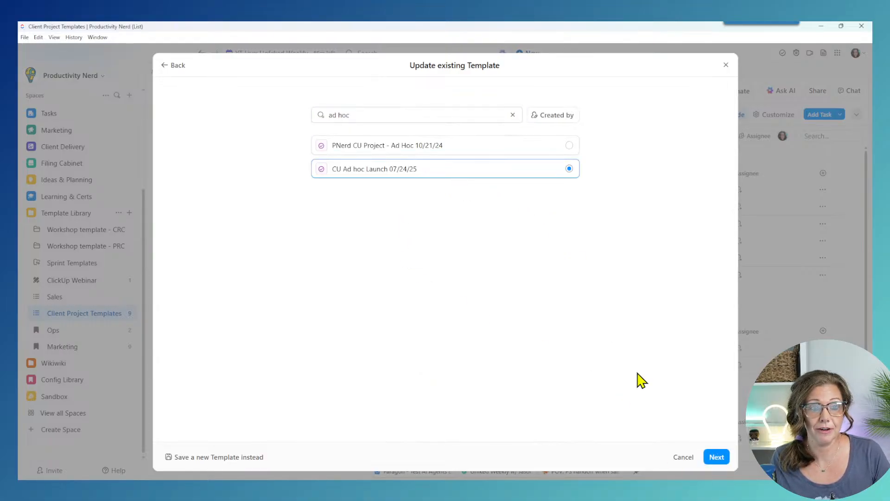
pyautogui.click(716, 458)
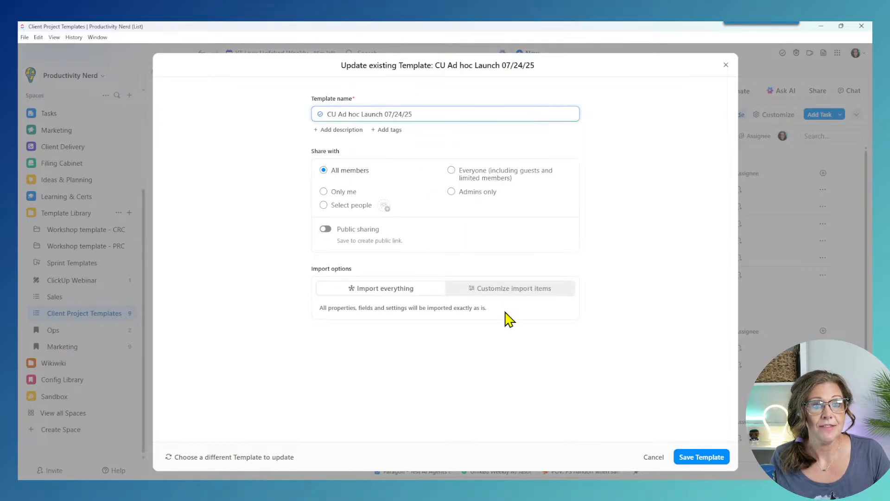
pyautogui.click(507, 287)
pyautogui.scroll(-1, 621, 289)
pyautogui.scroll(-1, 620, 290)
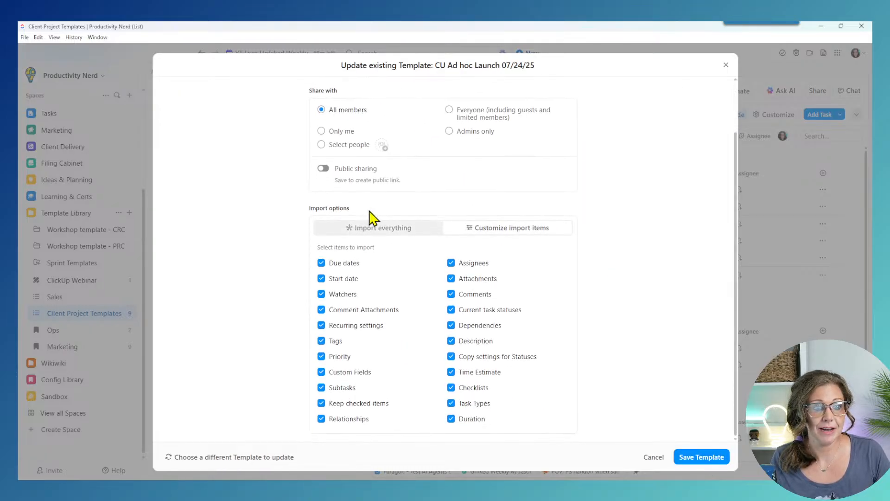
pyautogui.click(321, 342)
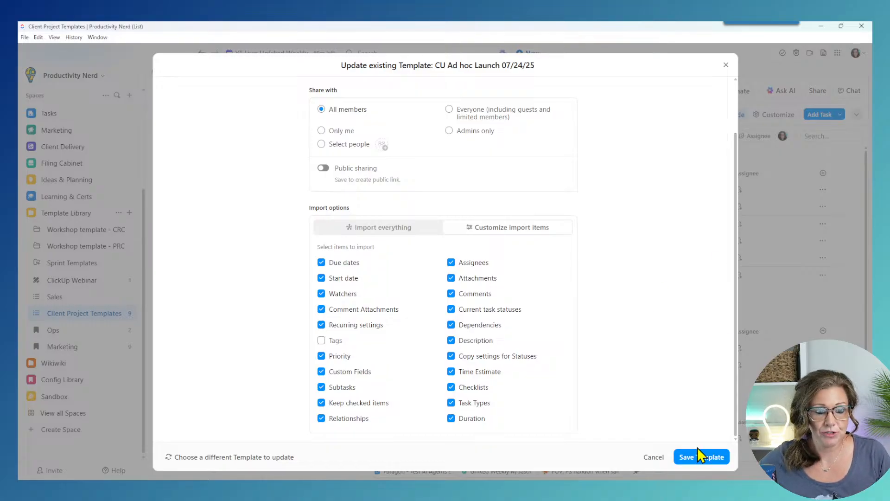
# Step: Save the updated launch template, then save the Discovery task as template 'CU Ad hoc Discocovery 07/24/25'
pyautogui.click(696, 459)
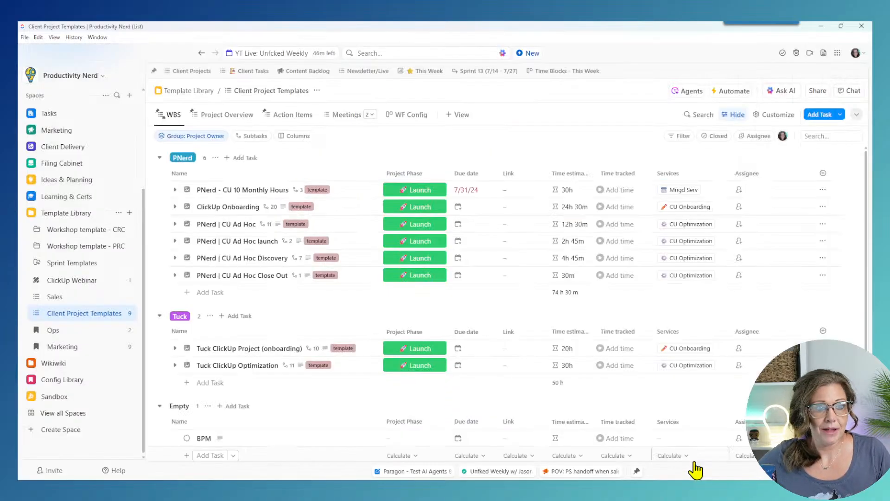
pyautogui.click(822, 258)
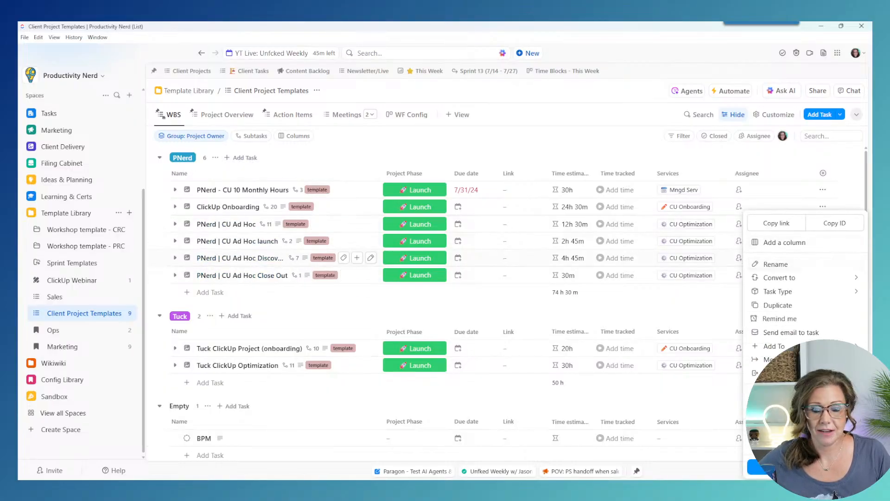
pyautogui.moveTo(794, 436)
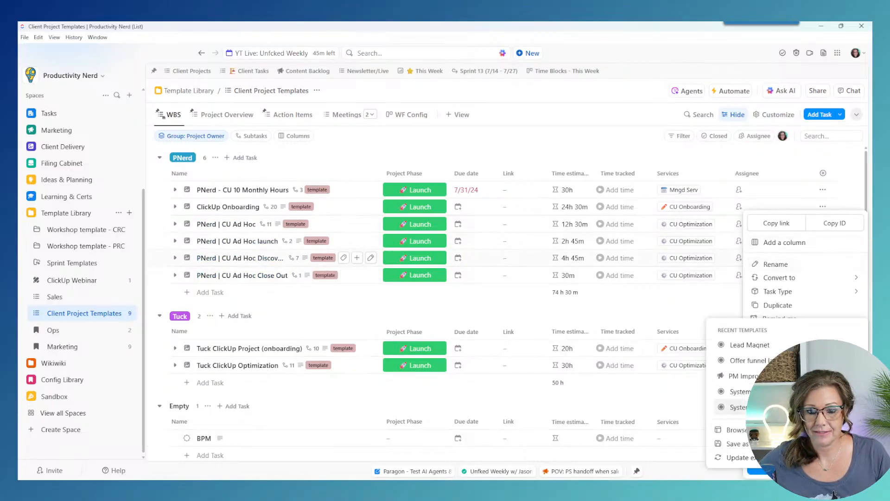
pyautogui.click(737, 443)
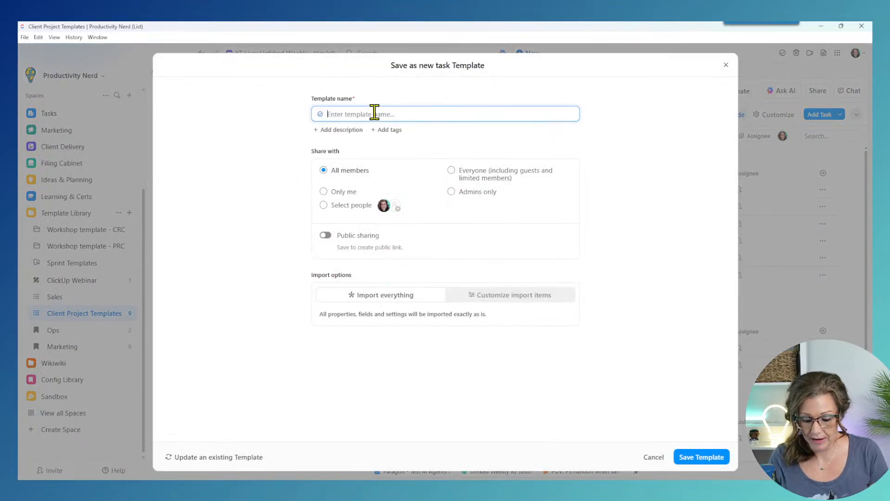
pyautogui.write('CU Ad hoc')
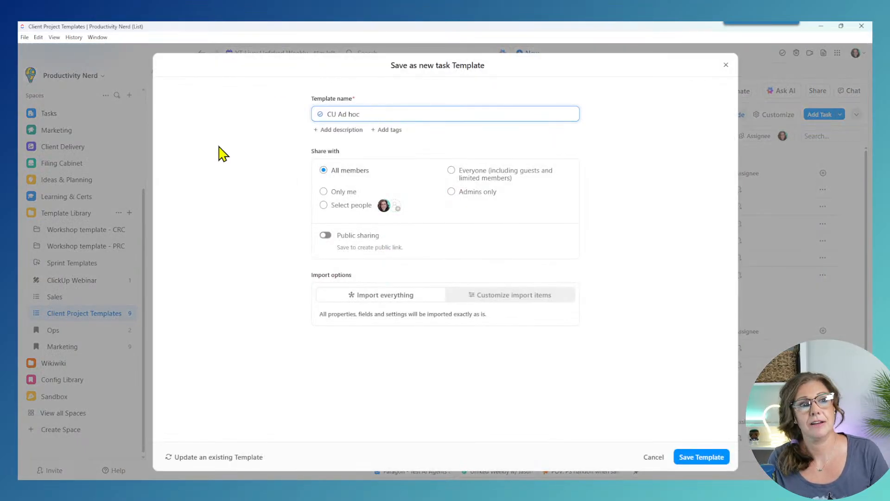
pyautogui.write(' Discoc')
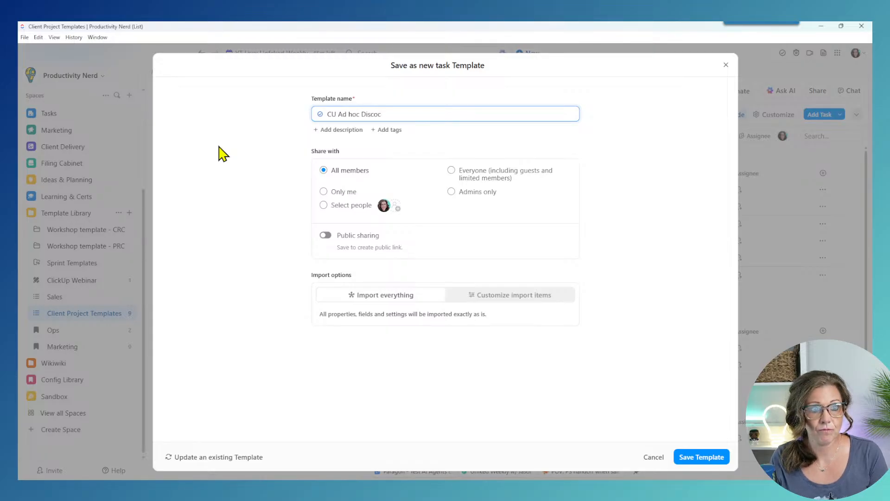
pyautogui.write('verry 07/2')
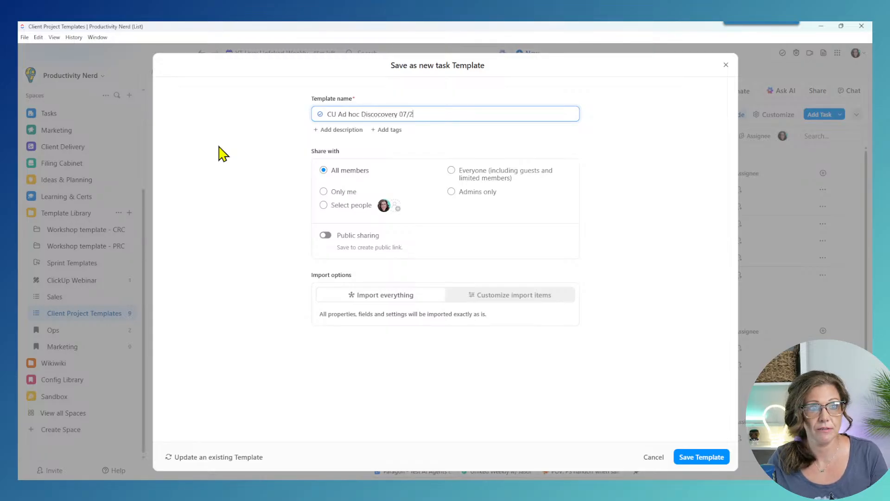
pyautogui.write('4/25')
pyautogui.click(478, 297)
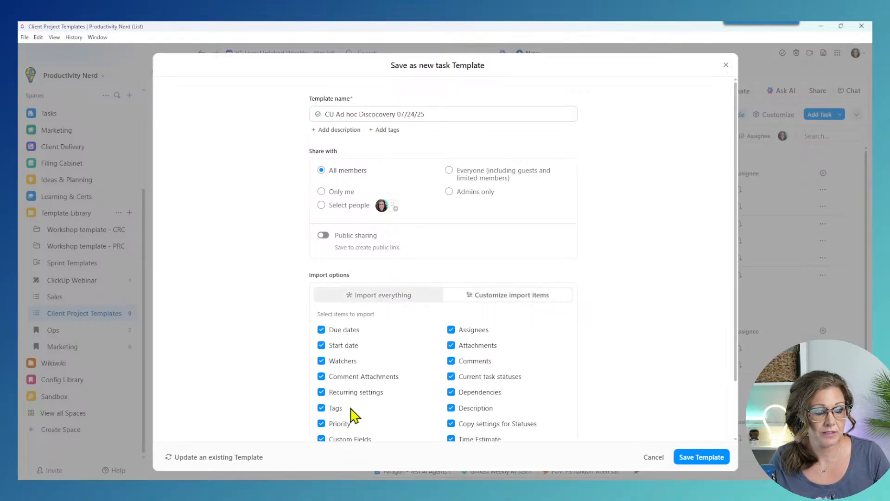
pyautogui.click(708, 458)
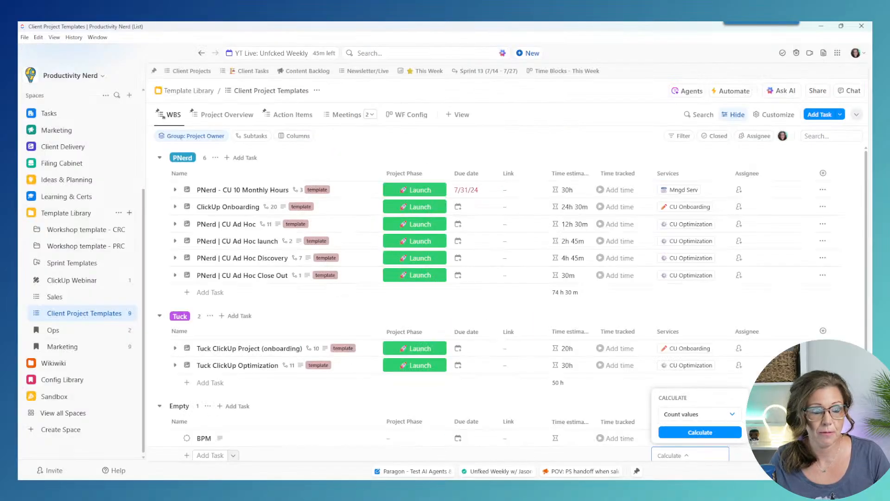
# Step: Save the Close Out task as template 'CU Ad hoc close out 07/24/25' with Tags excluded
pyautogui.click(821, 277)
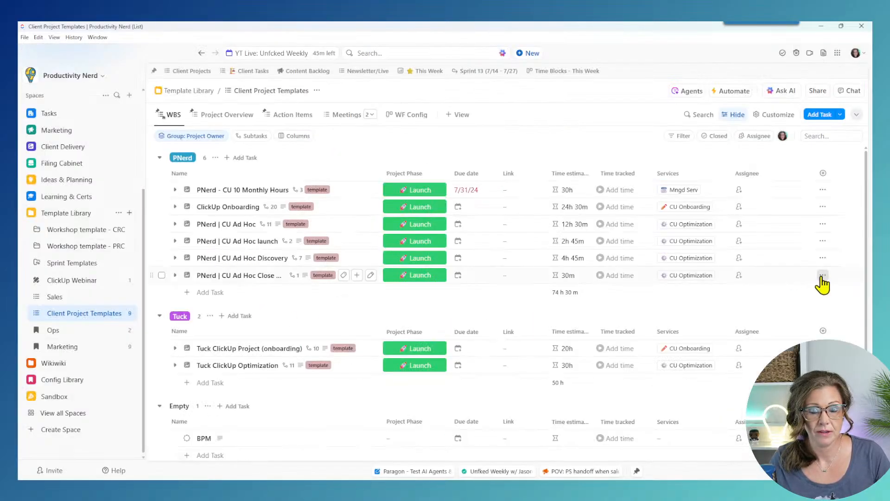
pyautogui.click(822, 275)
pyautogui.moveTo(765, 373)
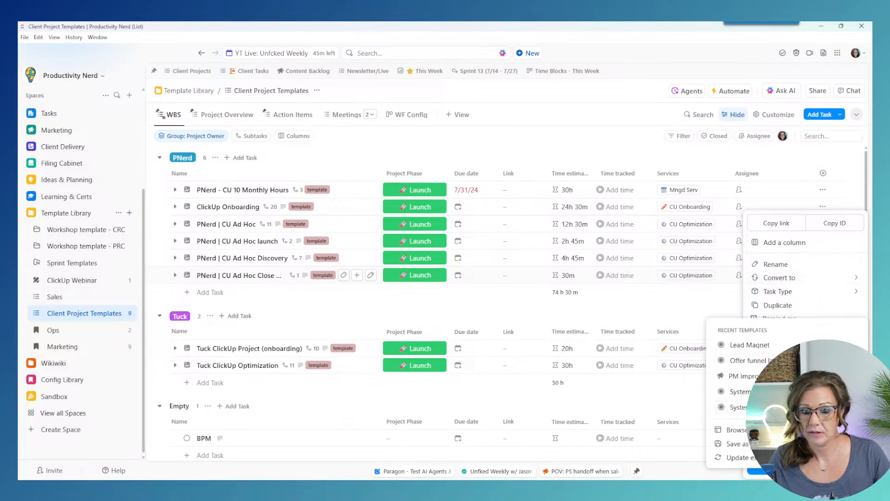
pyautogui.click(738, 443)
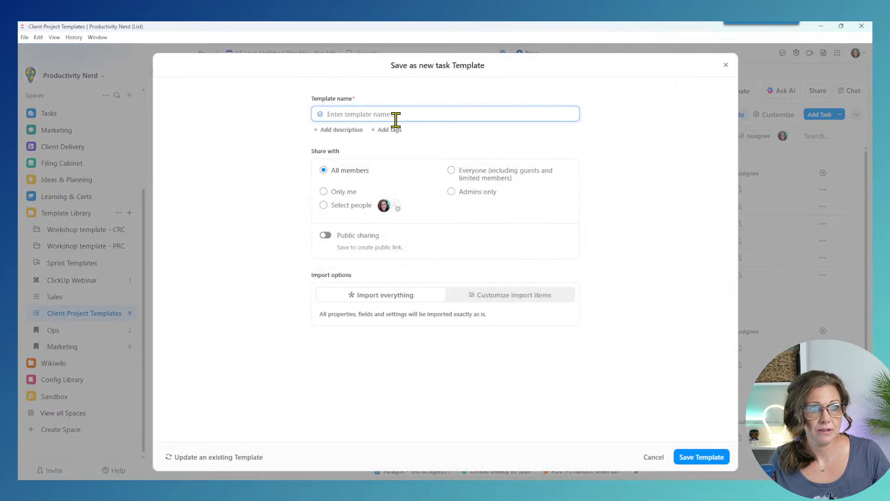
pyautogui.write('CU Ad hoc')
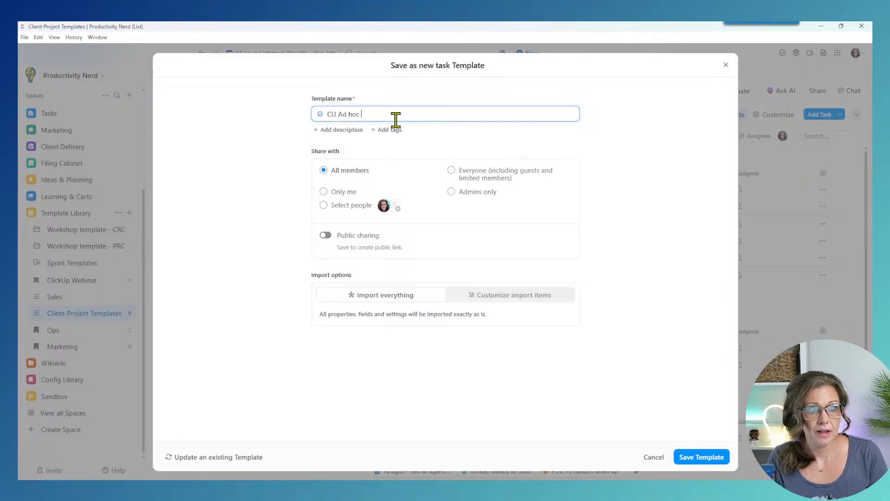
pyautogui.write(' close out')
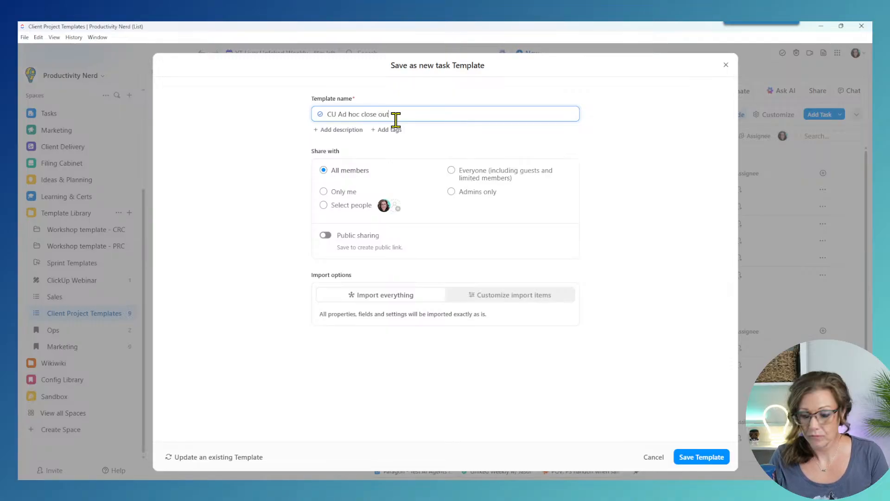
pyautogui.write(' 07/24/25')
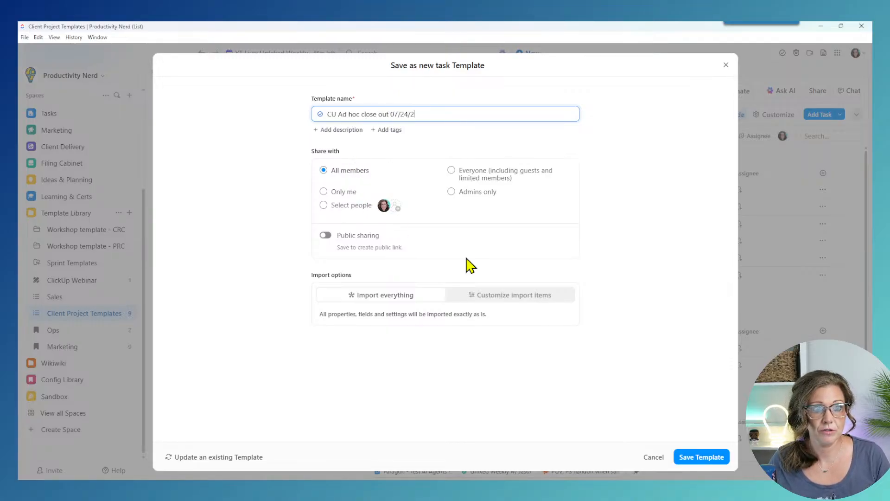
pyautogui.click(510, 296)
pyautogui.scroll(-2, 333, 445)
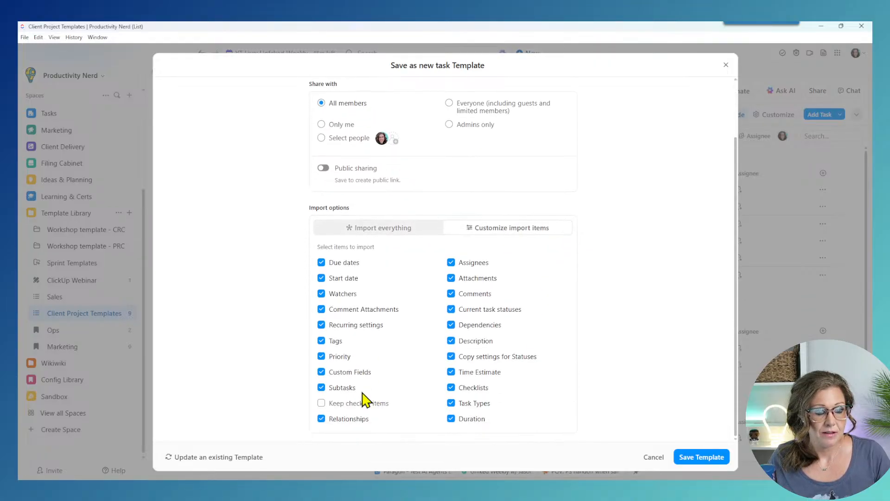
pyautogui.click(321, 341)
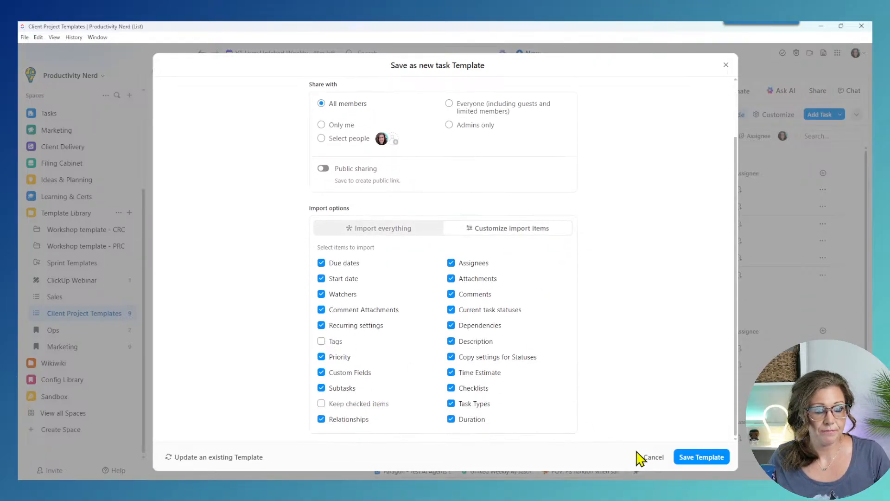
pyautogui.click(703, 459)
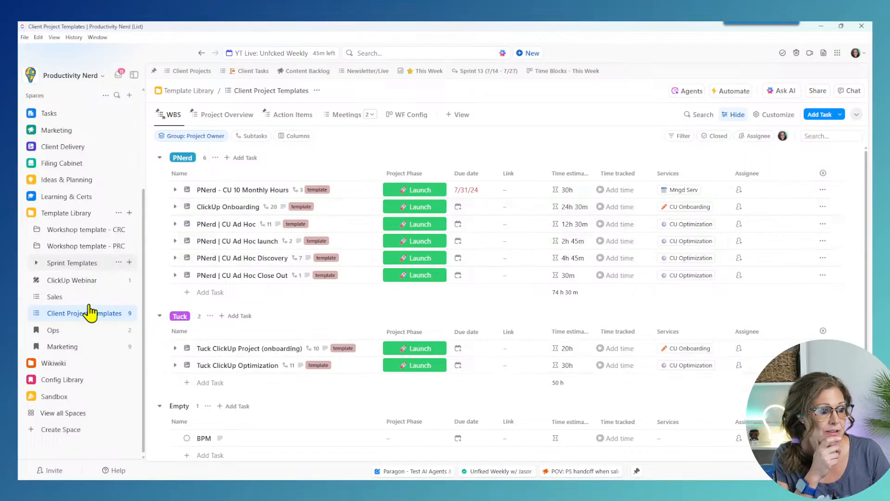
# Step: Collapse the sidebar Template Library and bring up the Clip screen-recording options
pyautogui.click(30, 216)
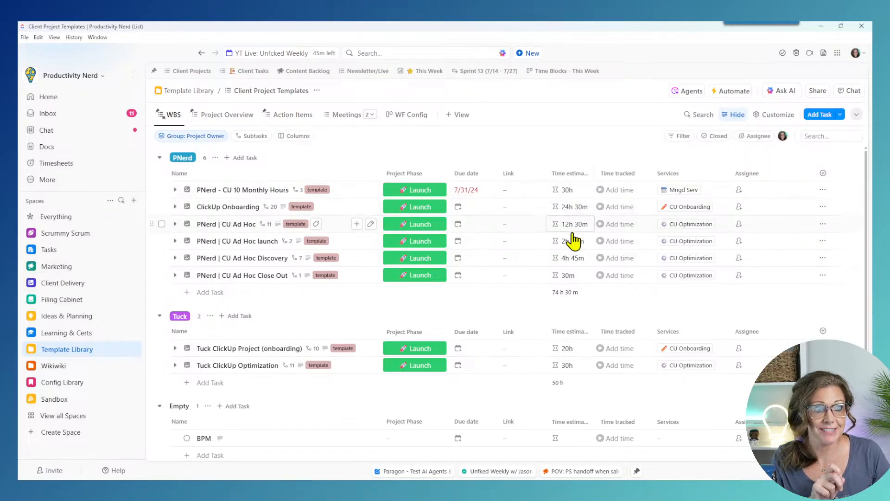
pyautogui.click(810, 54)
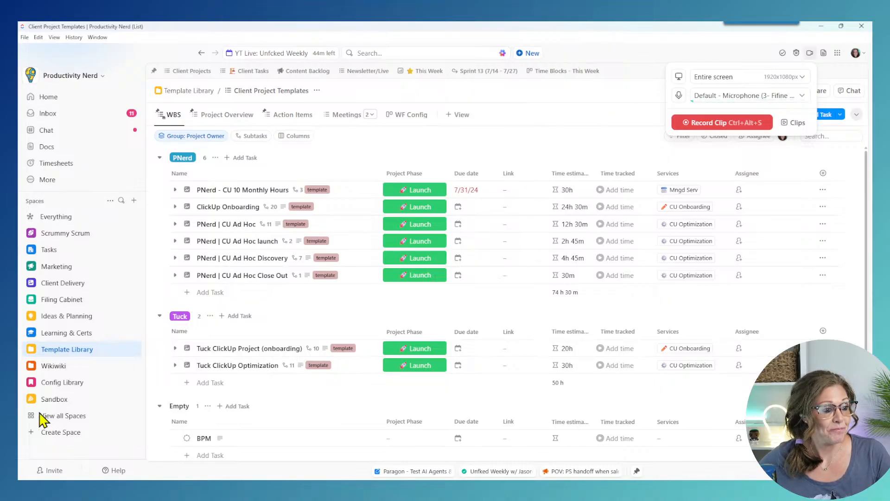
# Step: Review the task-created webhook Automation #1 in the DEMO Projects list
pyautogui.click(32, 283)
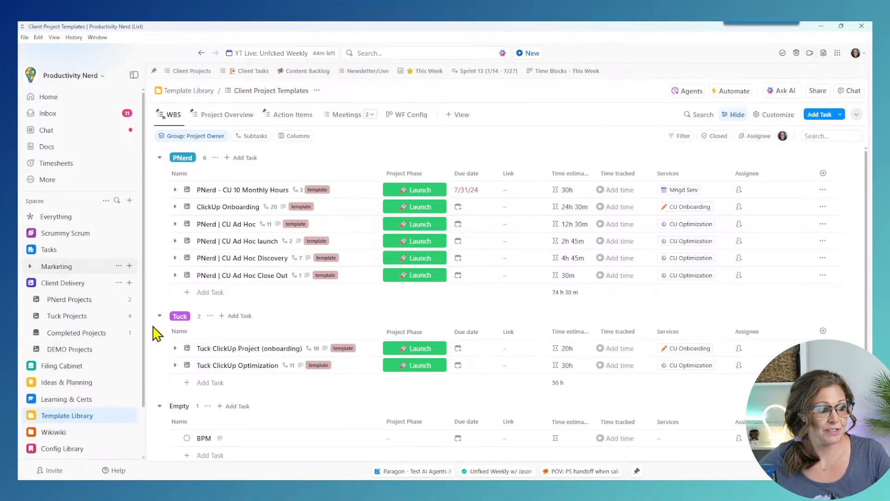
pyautogui.click(76, 353)
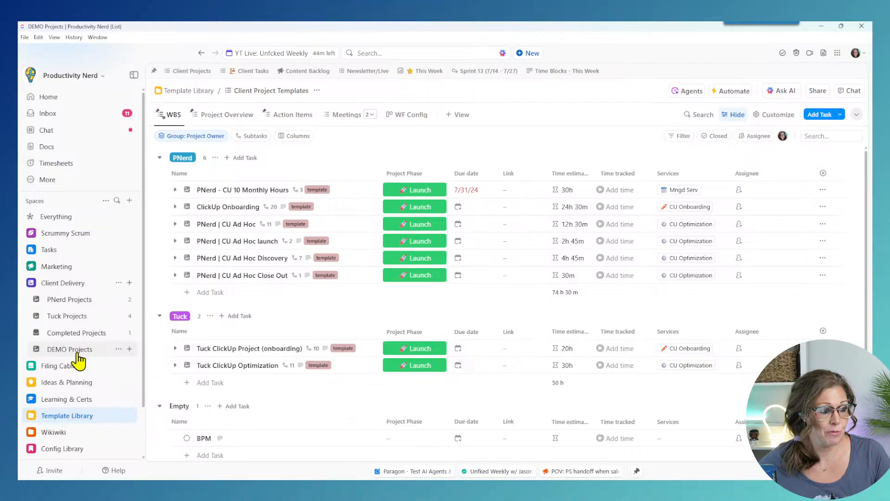
pyautogui.click(745, 91)
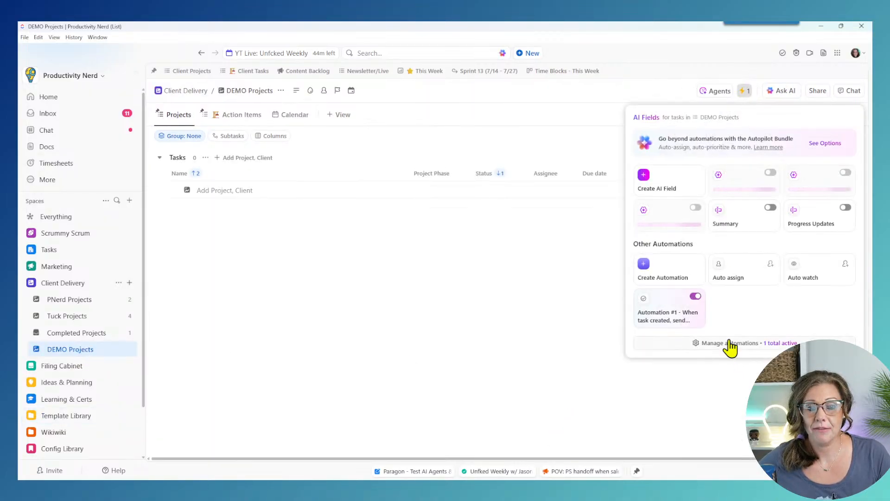
pyautogui.click(730, 343)
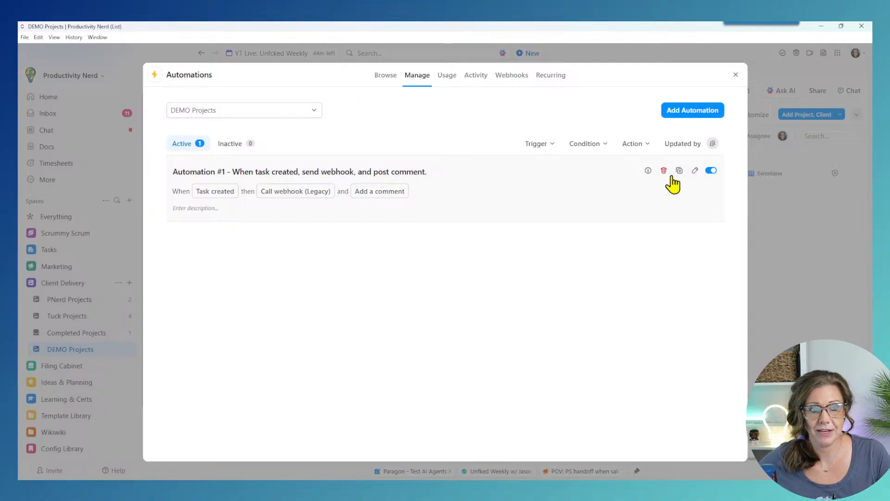
pyautogui.click(695, 171)
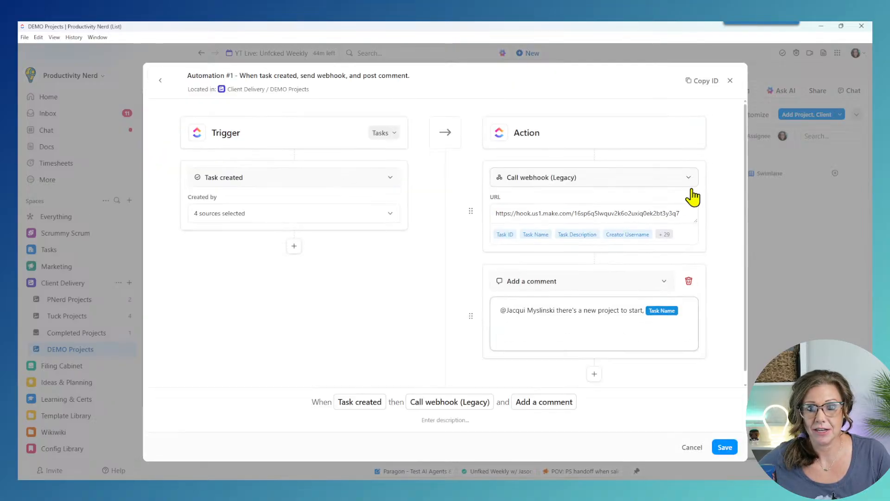
pyautogui.scroll(-1, 682, 331)
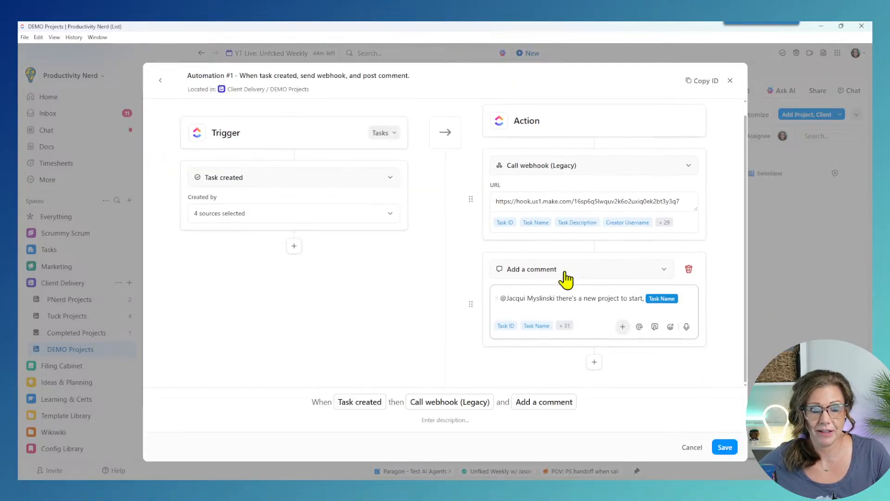
pyautogui.click(730, 82)
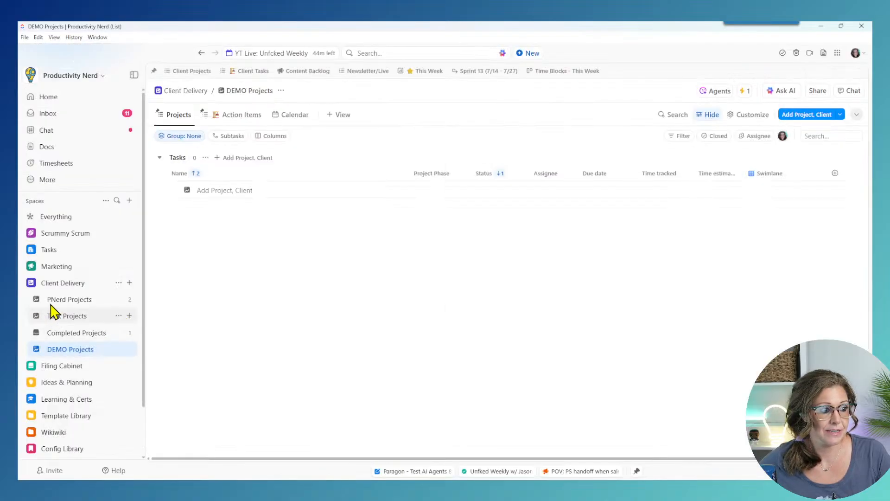
# Step: Review Automation #1's webhook and comment settings in the PNerd Projects list
pyautogui.click(69, 299)
pyautogui.click(744, 93)
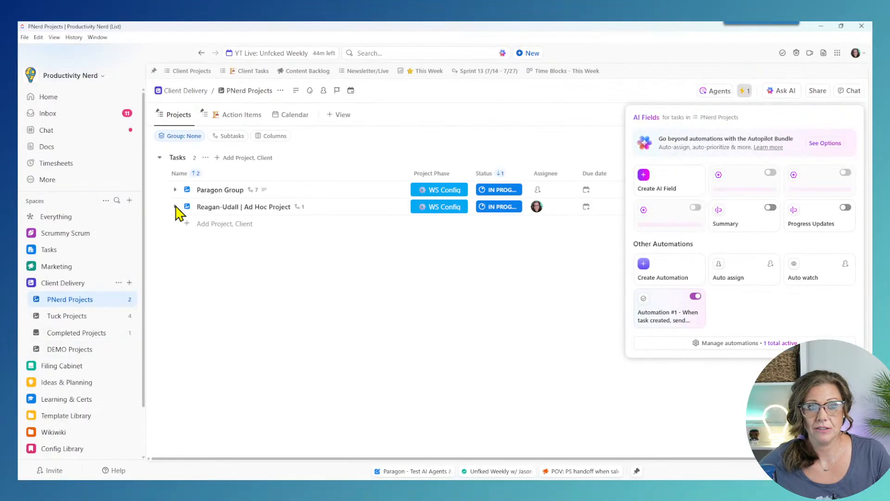
pyautogui.click(657, 347)
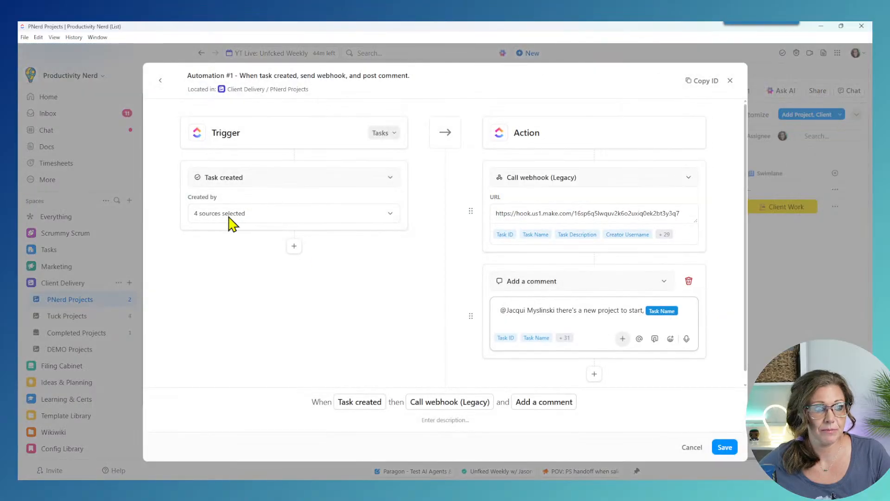
pyautogui.scroll(-1, 600, 292)
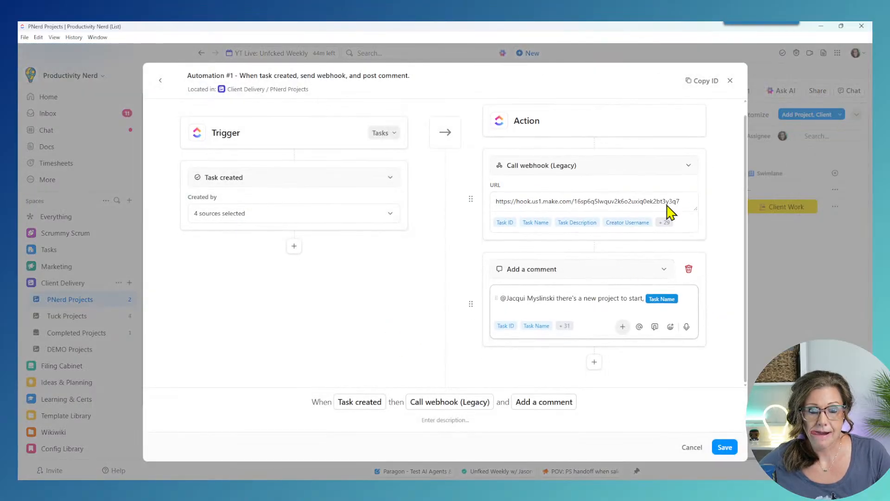
pyautogui.click(730, 80)
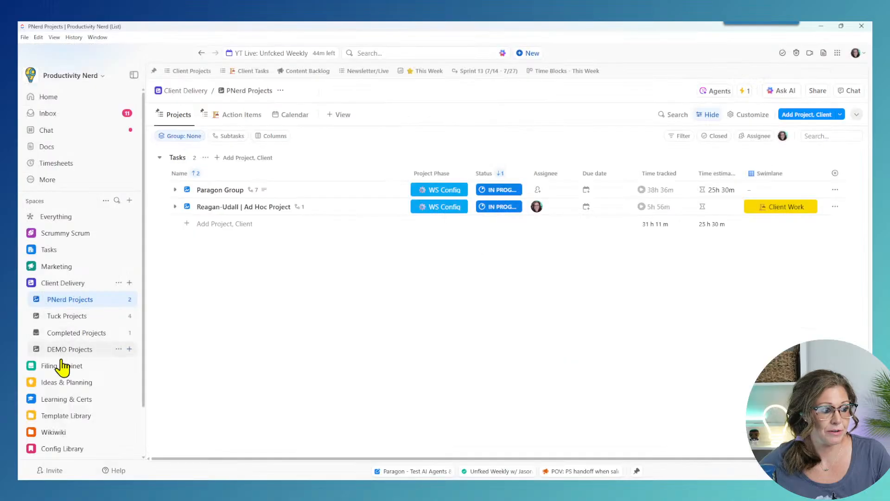
# Step: Start a new DEMO Projects automation for tasks triggered by custom field changes
pyautogui.click(65, 350)
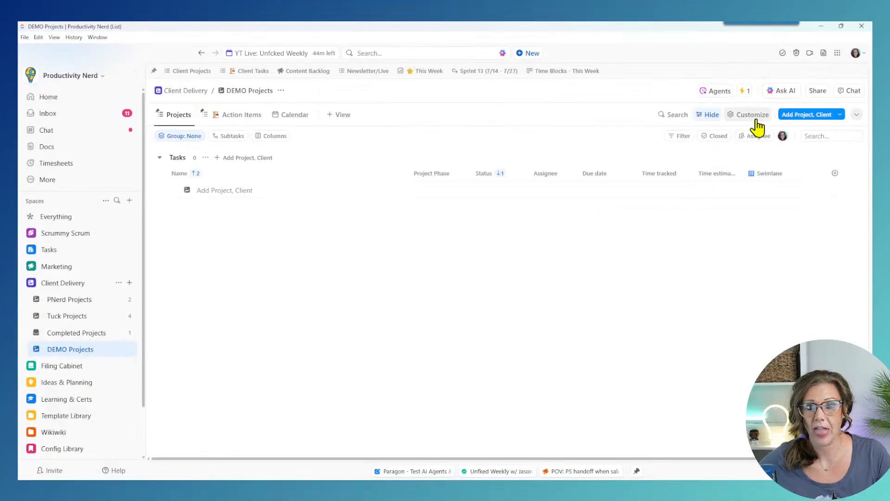
pyautogui.click(745, 91)
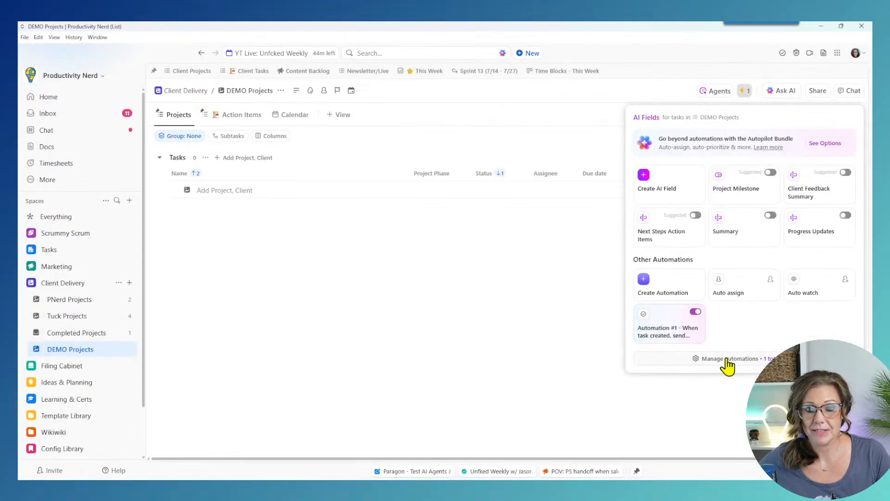
pyautogui.click(730, 359)
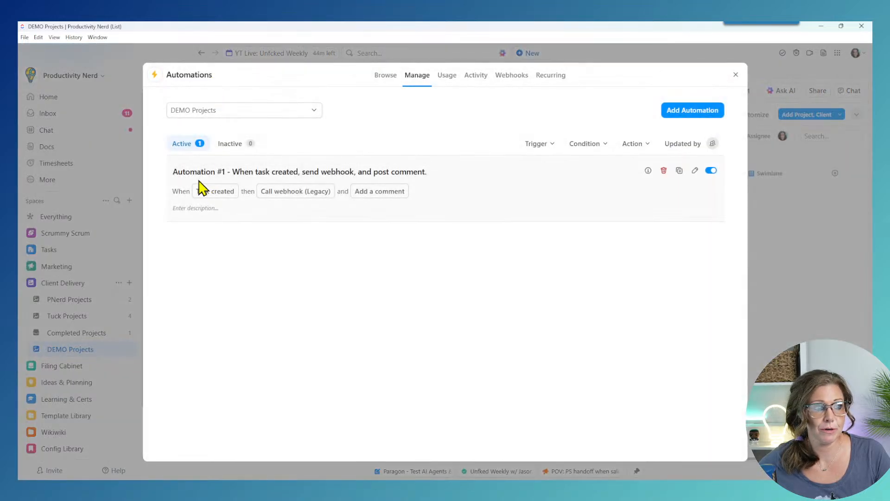
pyautogui.click(693, 112)
pyautogui.click(366, 134)
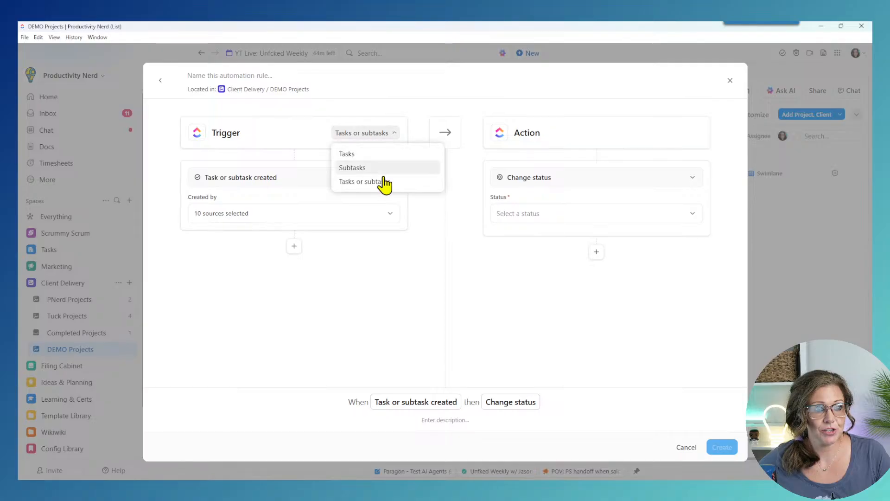
pyautogui.click(371, 153)
pyautogui.click(347, 178)
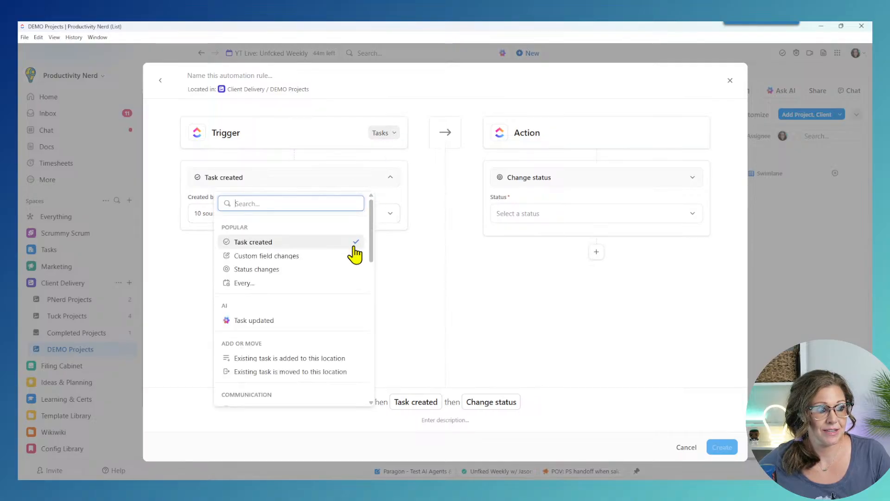
pyautogui.click(304, 256)
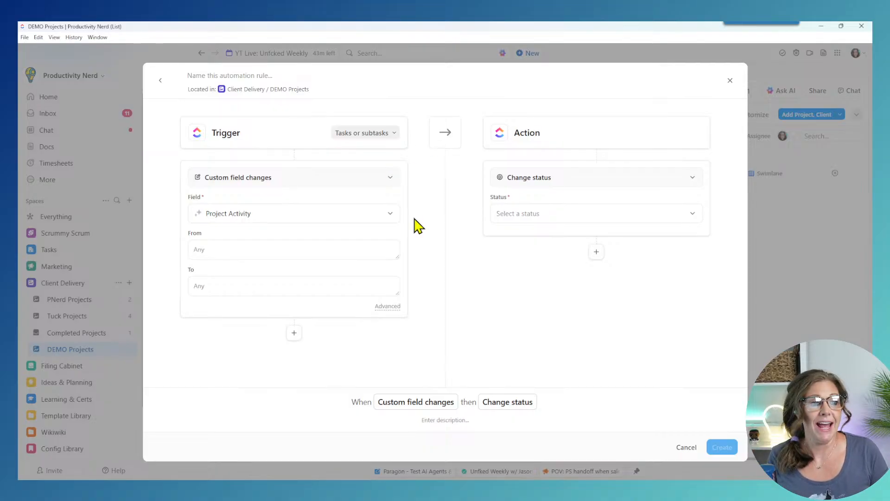
# Step: Discard the unfinished custom-field automation without saving it
pyautogui.click(374, 217)
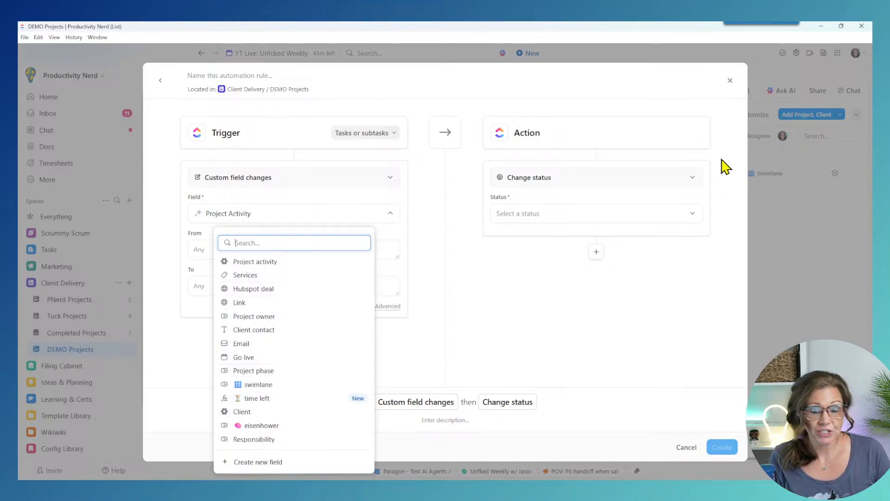
pyautogui.click(729, 81)
pyautogui.click(729, 82)
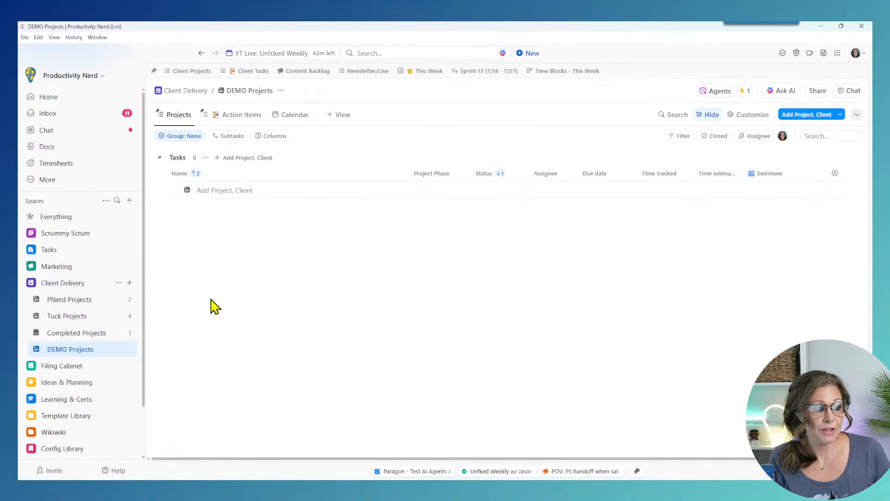
# Step: Begin a new DEMO Projects automation for tasks triggered by custom field changes
pyautogui.click(747, 96)
pyautogui.click(715, 363)
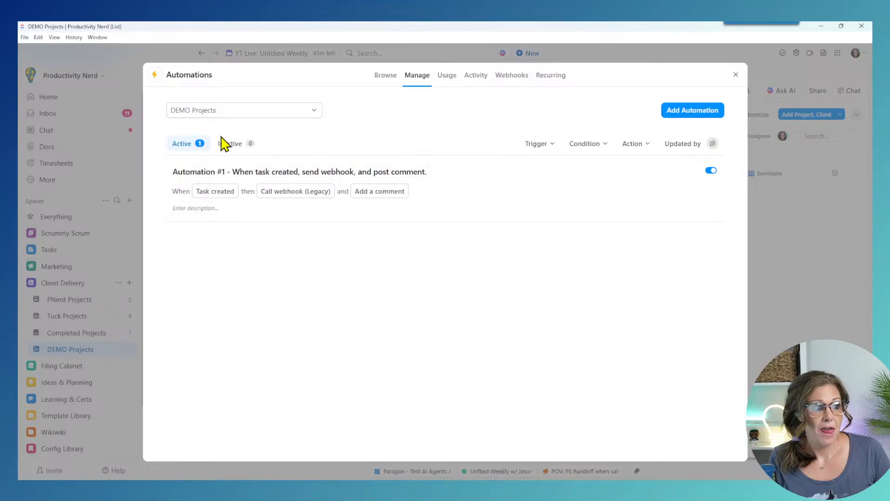
pyautogui.click(695, 111)
pyautogui.click(359, 134)
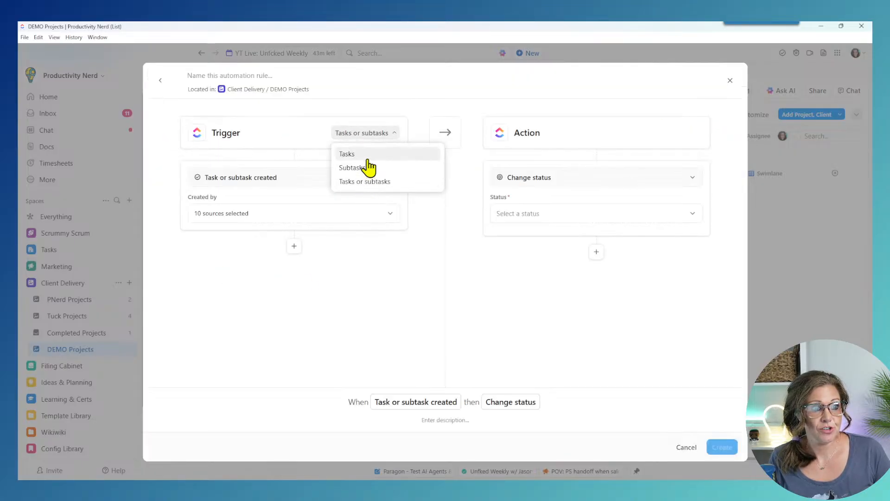
pyautogui.click(347, 154)
pyautogui.click(292, 182)
pyautogui.click(292, 181)
pyautogui.click(292, 181)
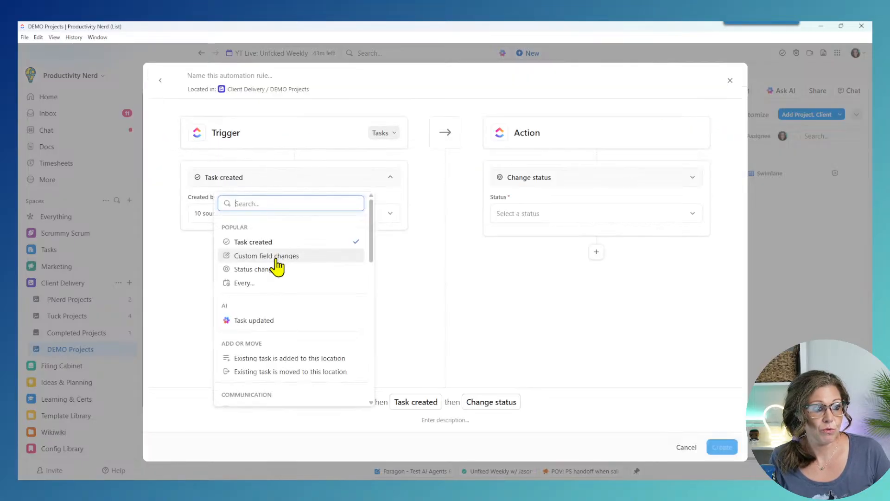
pyautogui.click(277, 258)
# Step: Trigger on Project Phase changing to Discovery, with the action Apply a template
pyautogui.click(240, 215)
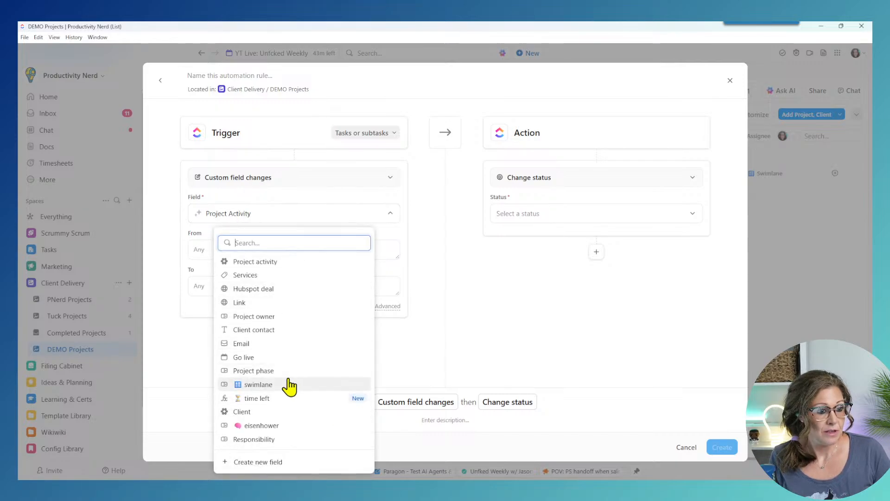
pyautogui.click(284, 319)
pyautogui.click(263, 218)
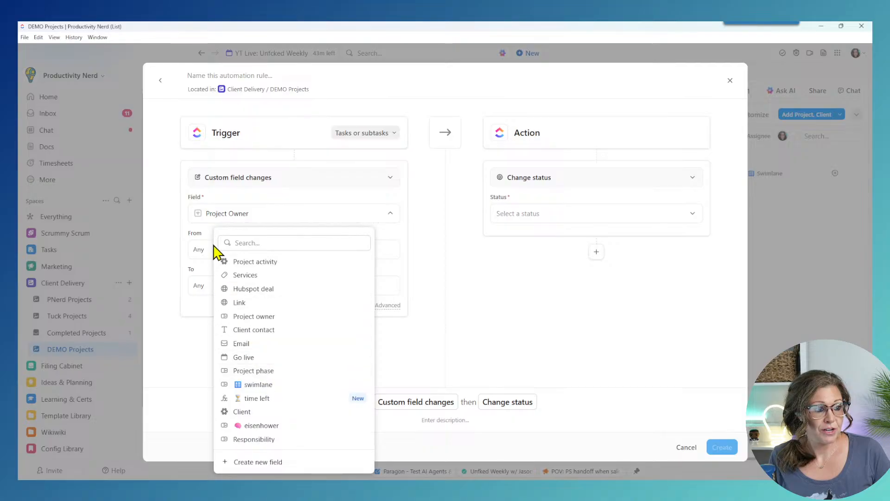
pyautogui.click(265, 373)
pyautogui.click(217, 285)
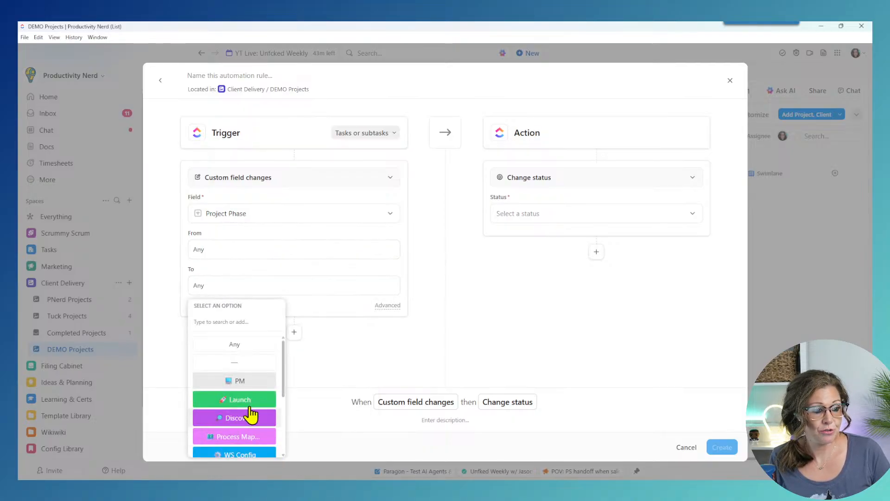
pyautogui.click(254, 419)
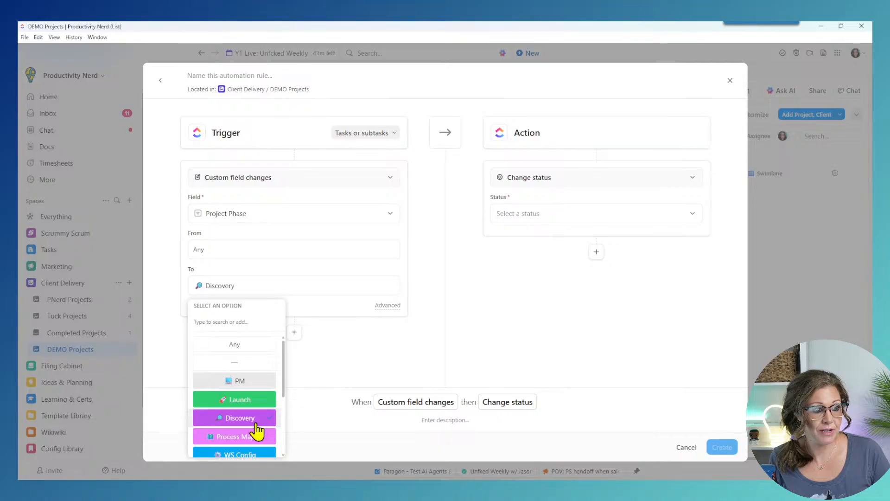
pyautogui.click(566, 178)
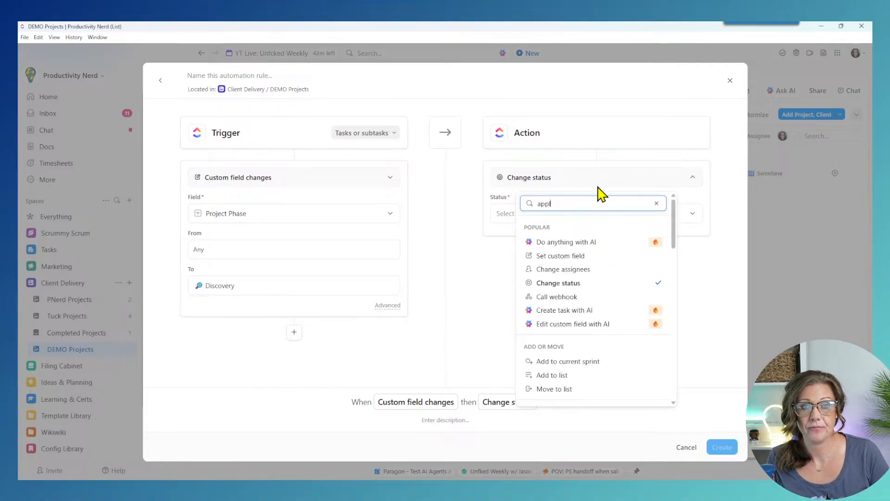
pyautogui.click(582, 227)
# Step: Search templates for 'di' and preview the Discovery Phase template
pyautogui.click(589, 213)
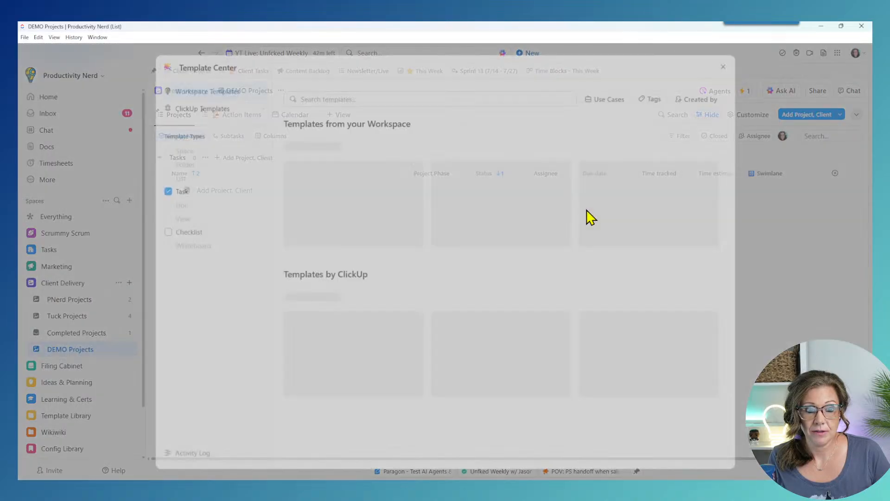
pyautogui.write('disco')
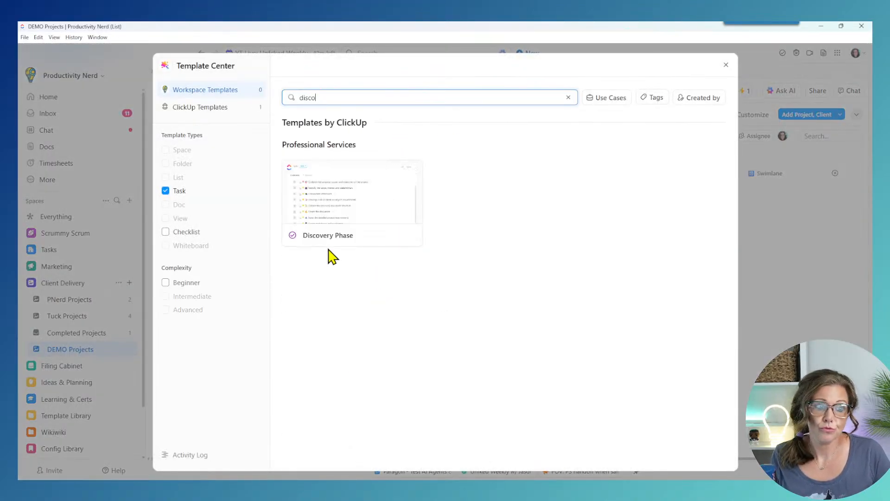
pyautogui.click(332, 236)
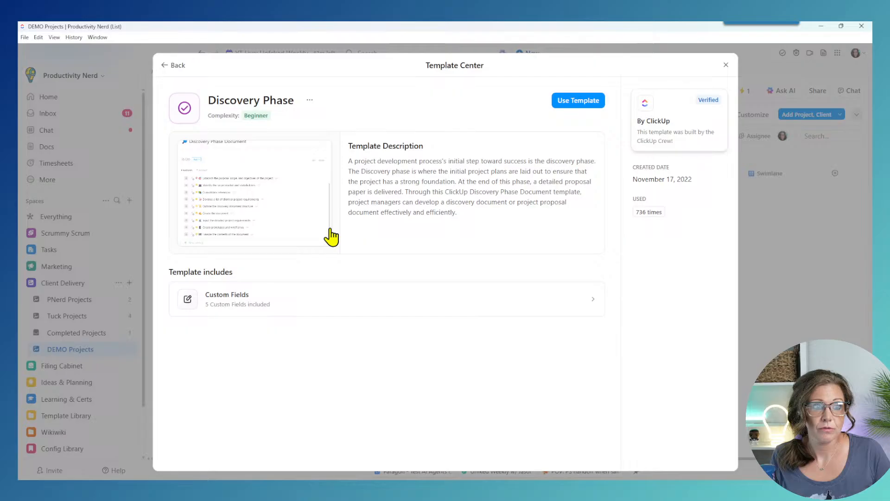
pyautogui.click(166, 66)
# Step: Search 'ad hoc', inspect the CU Ad hoc close out template's custom fields, then close the catalogue
pyautogui.moveTo(378, 106); pyautogui.dragTo(261, 98)
pyautogui.moveTo(334, 101); pyautogui.dragTo(274, 98)
pyautogui.press('BackSpace')
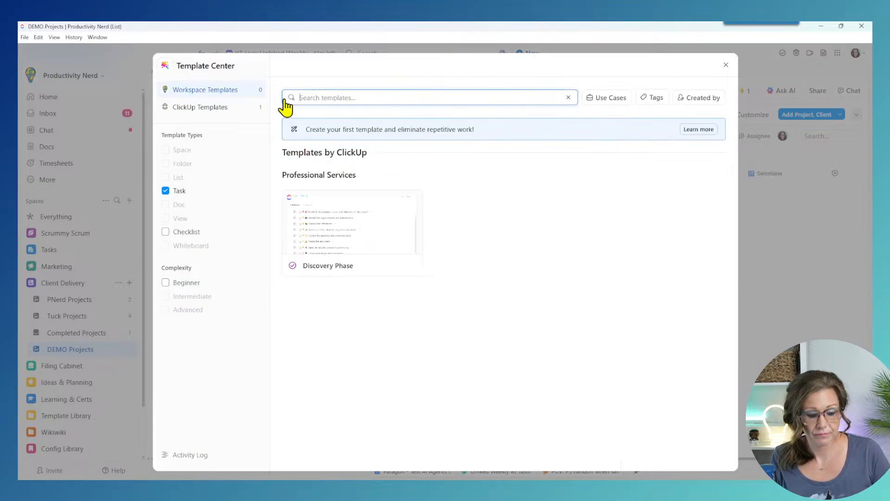
pyautogui.write('ad hoc')
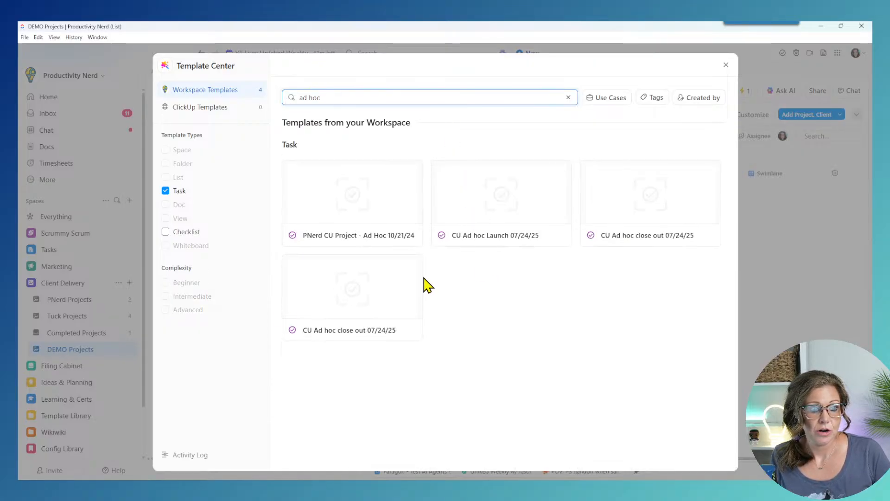
pyautogui.click(334, 303)
pyautogui.click(236, 301)
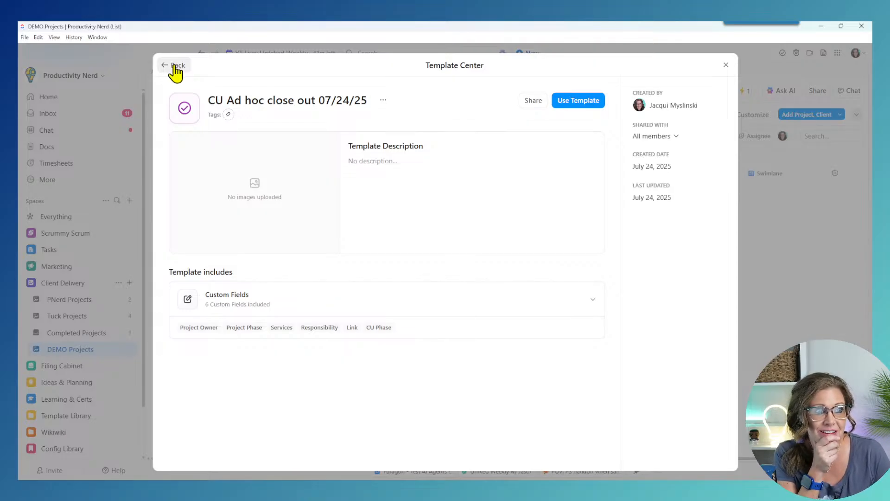
pyautogui.click(726, 65)
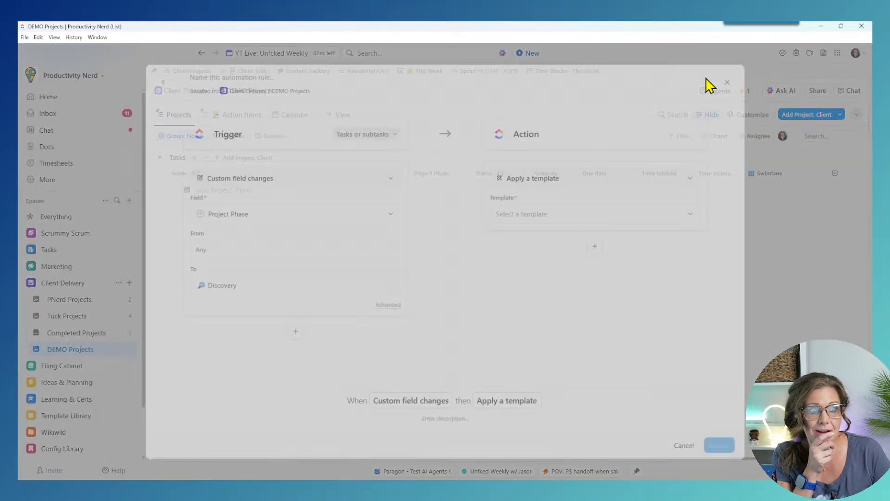
# Step: Close the unsaved rule and open Template Library's Client Project Templates list
pyautogui.click(730, 80)
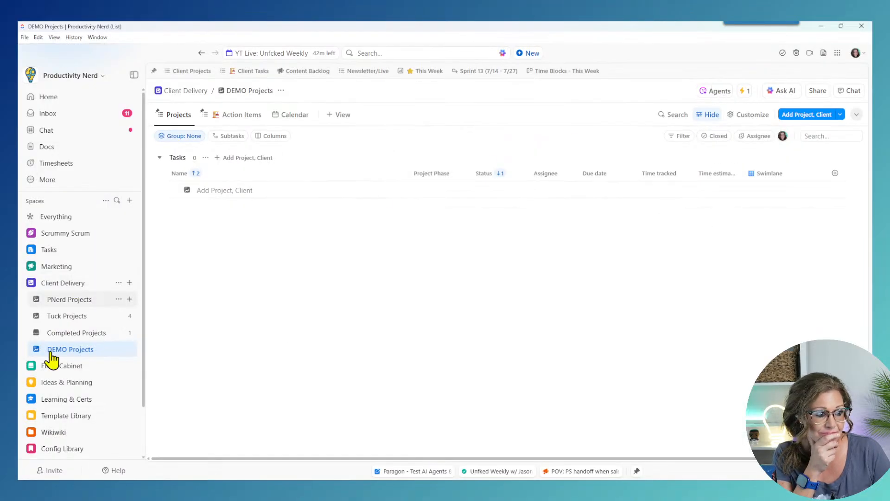
pyautogui.click(30, 420)
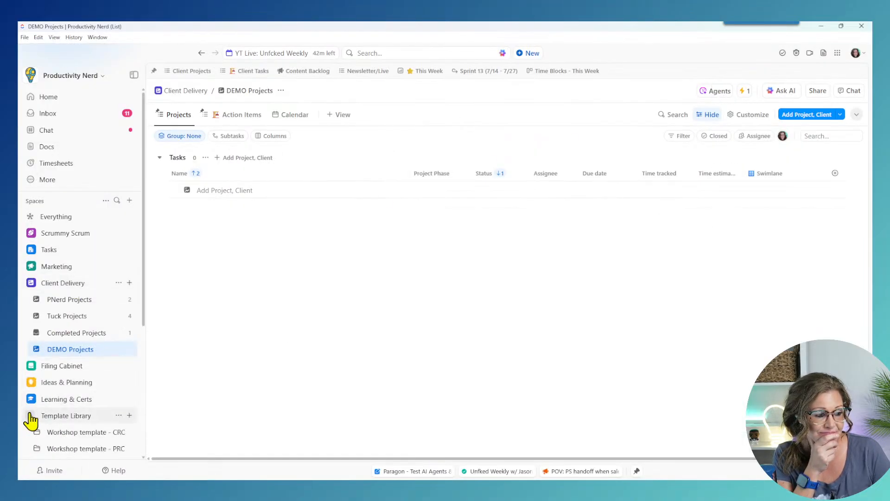
pyautogui.scroll(-3, 55, 352)
pyautogui.click(61, 383)
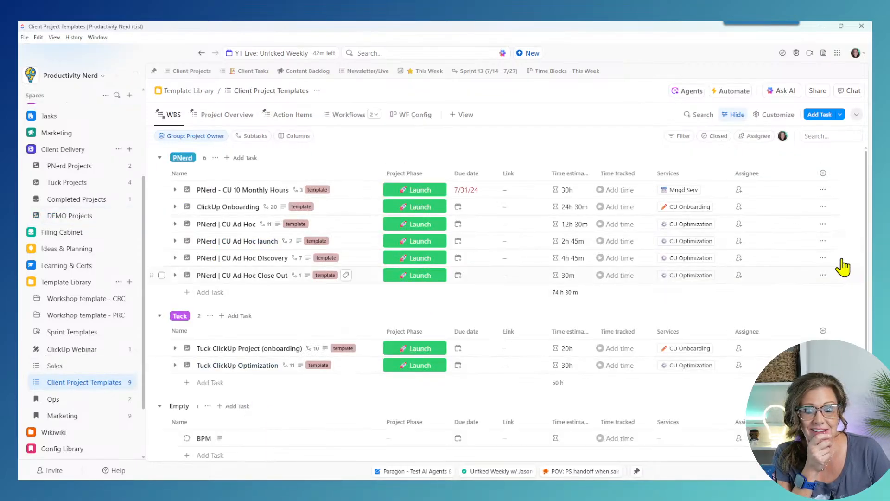
# Step: Save the CU Ad Hoc Discovery task as new template 'CU Ad Hoc Discovery 07/24/25', excluding tags
pyautogui.click(823, 258)
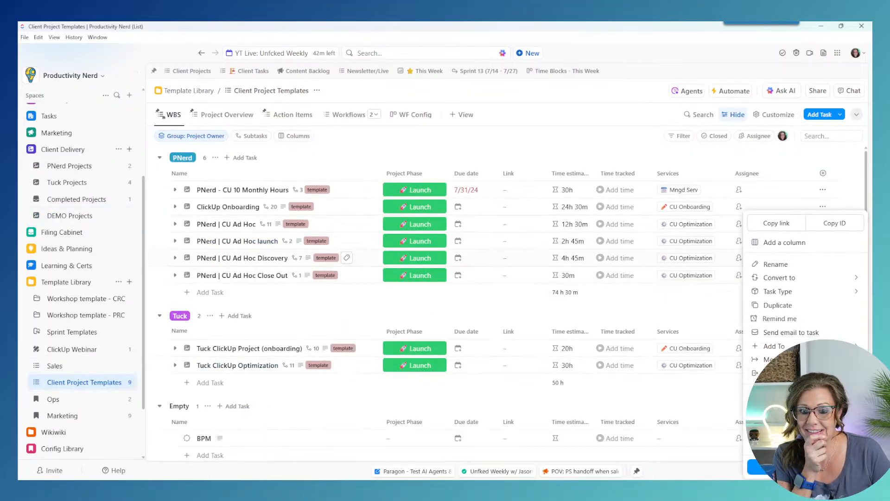
pyautogui.moveTo(783, 407)
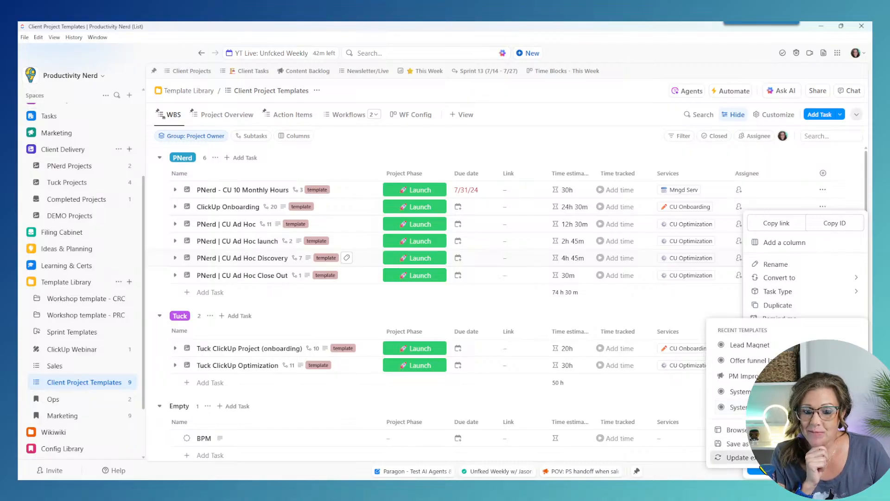
pyautogui.click(737, 458)
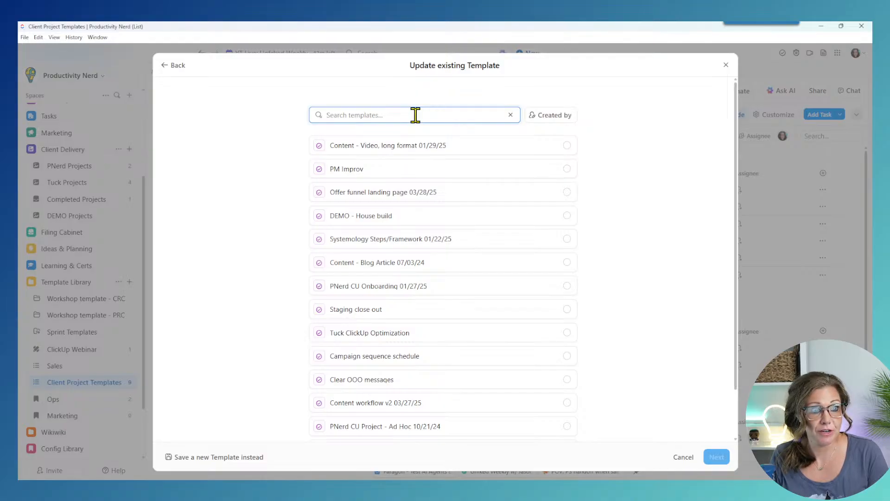
pyautogui.click(212, 458)
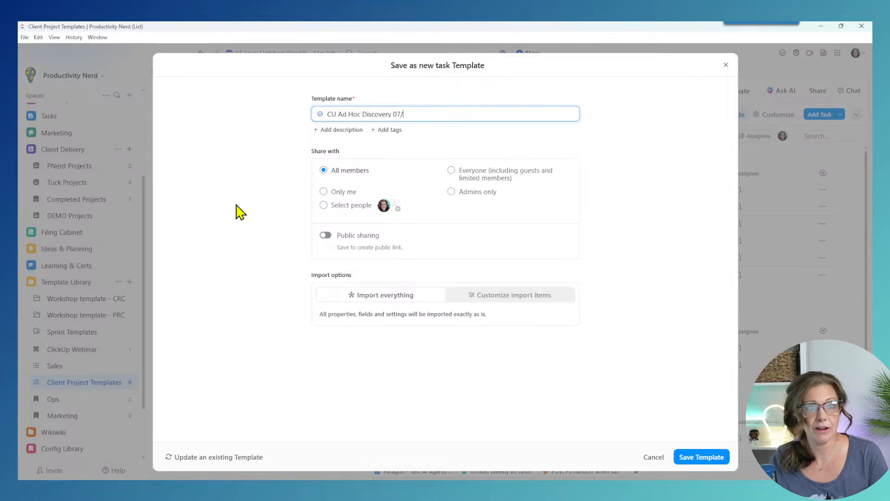
pyautogui.write('24/25')
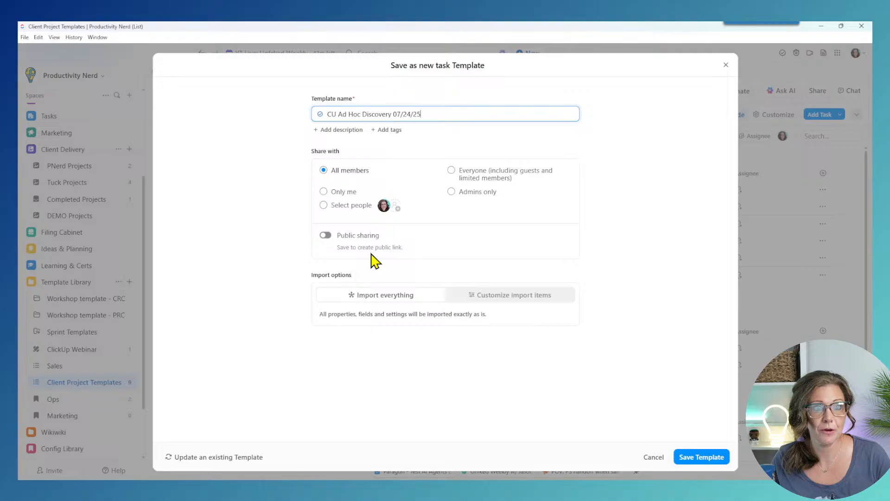
pyautogui.click(520, 295)
pyautogui.click(321, 408)
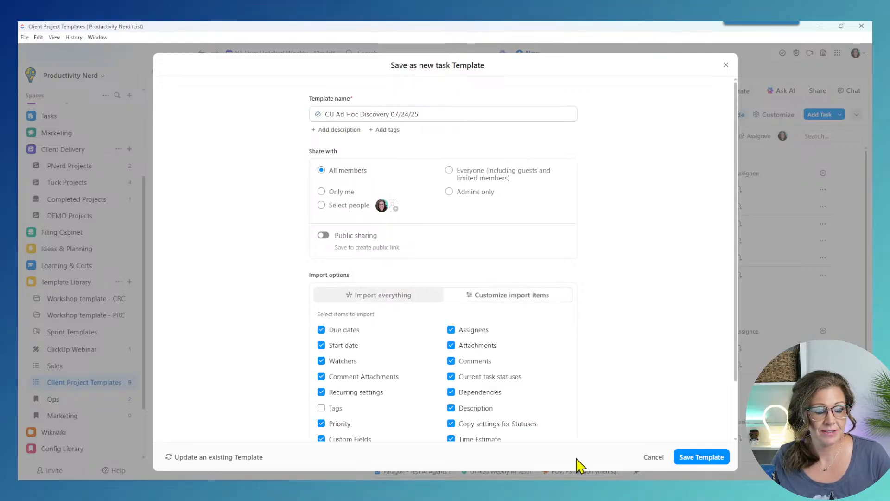
pyautogui.click(716, 459)
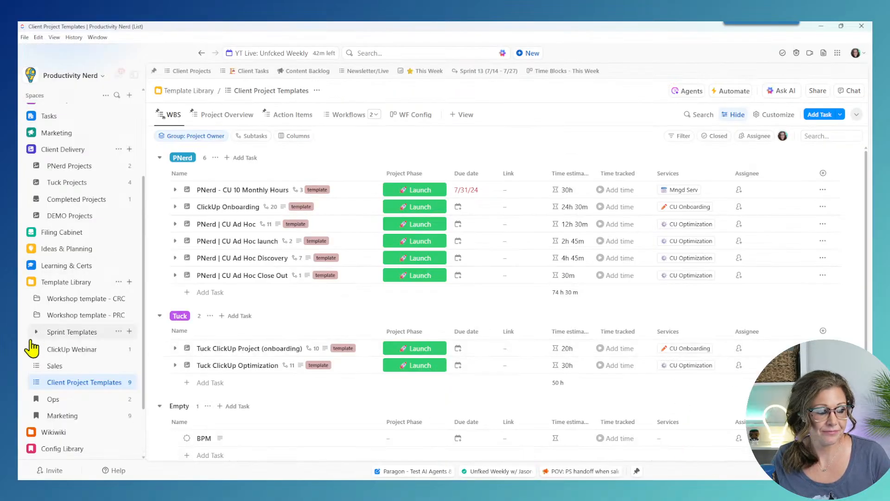
# Step: Browse the Client Project Templates list's templates with the List filter turned off
pyautogui.click(119, 382)
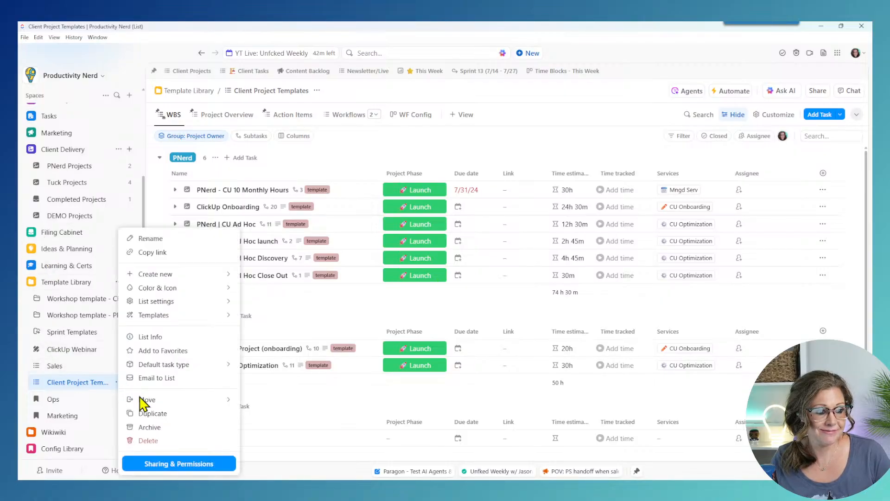
pyautogui.moveTo(199, 314)
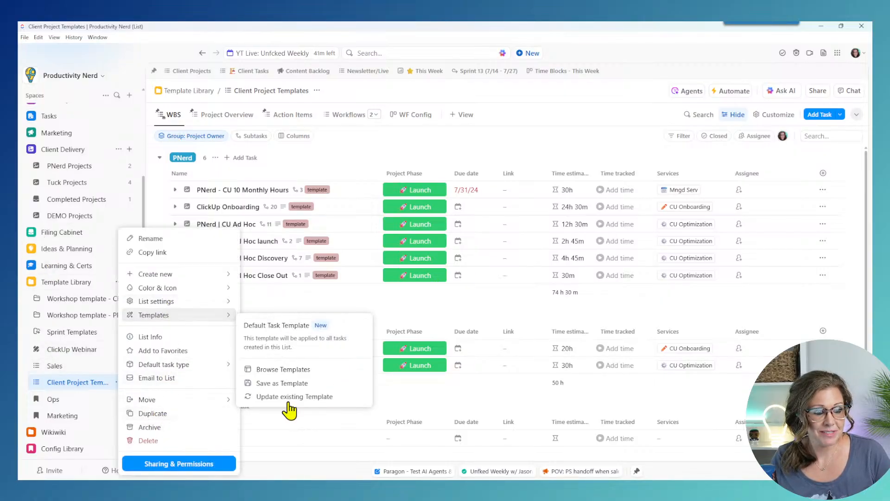
pyautogui.click(283, 369)
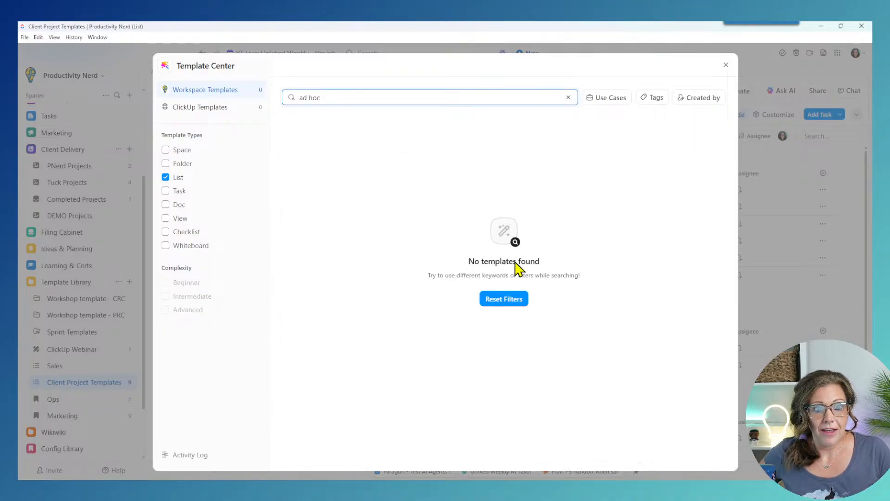
pyautogui.click(165, 177)
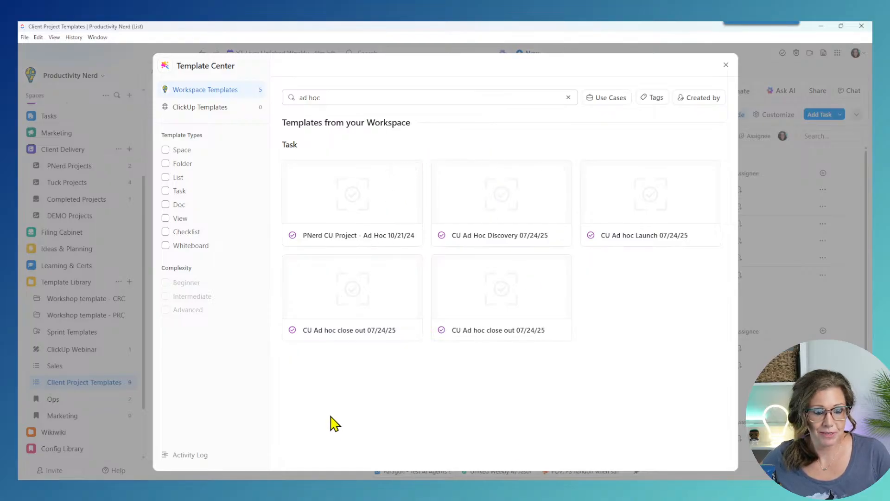
# Step: Delete the duplicate CU Ad hoc close out 07/24/25 template and close the Template Center
pyautogui.click(366, 302)
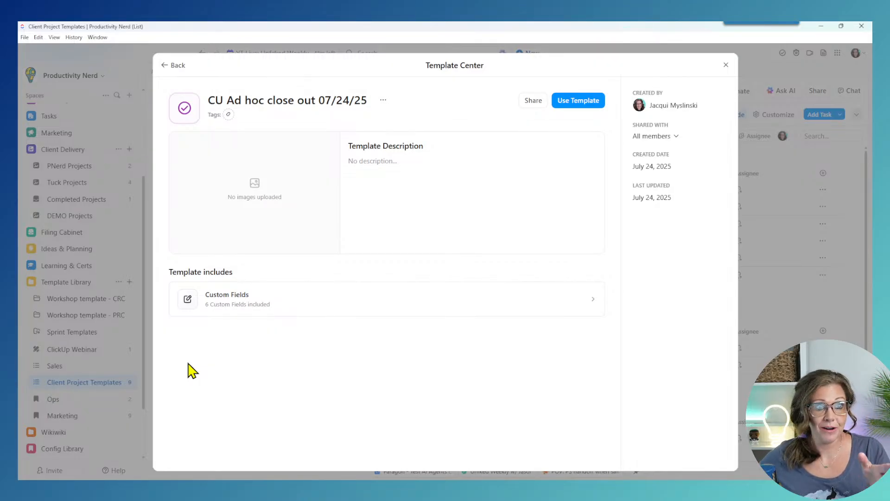
pyautogui.click(204, 312)
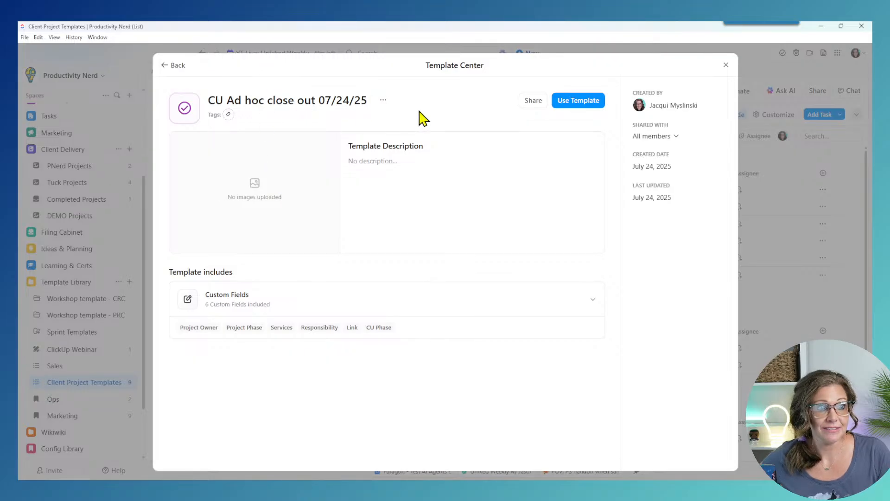
pyautogui.click(383, 101)
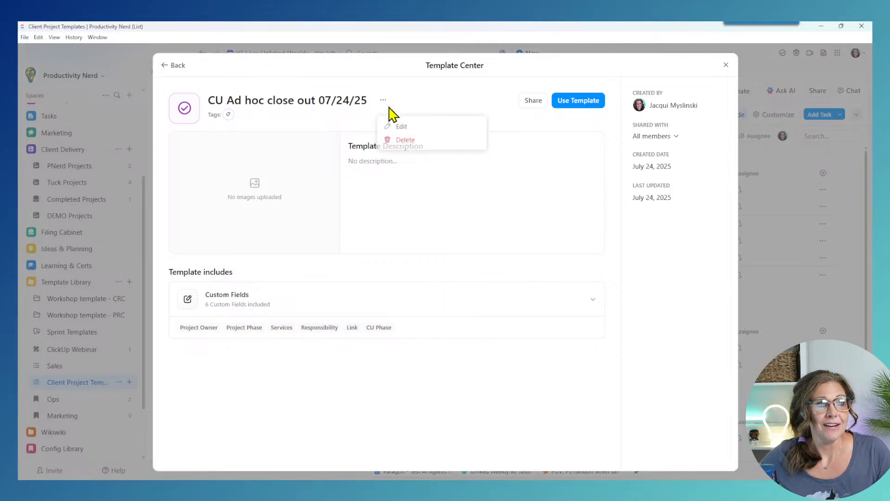
pyautogui.click(408, 147)
pyautogui.click(512, 172)
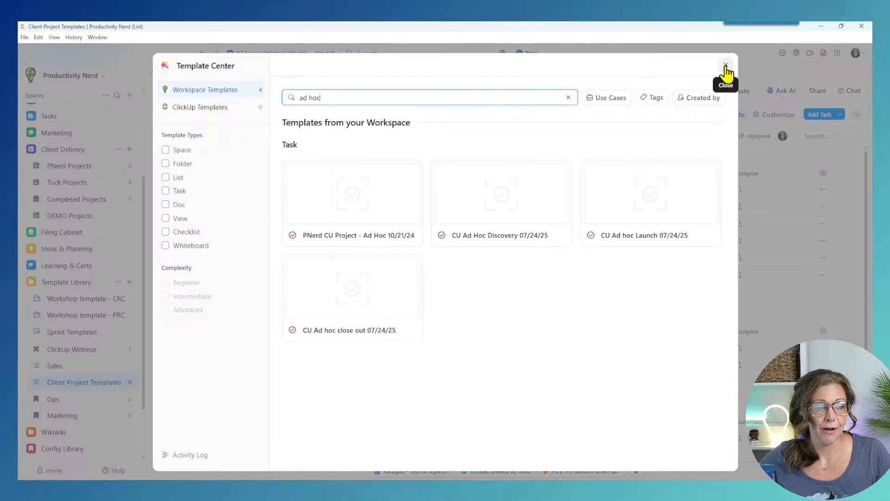
pyautogui.click(726, 67)
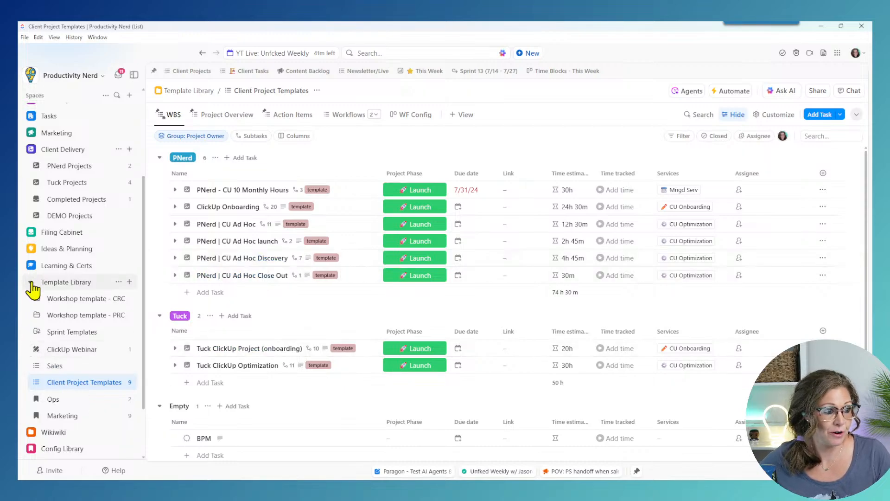
# Step: Start a new DEMO Projects automation for tasks triggered by a custom field change
pyautogui.click(59, 282)
pyautogui.click(70, 294)
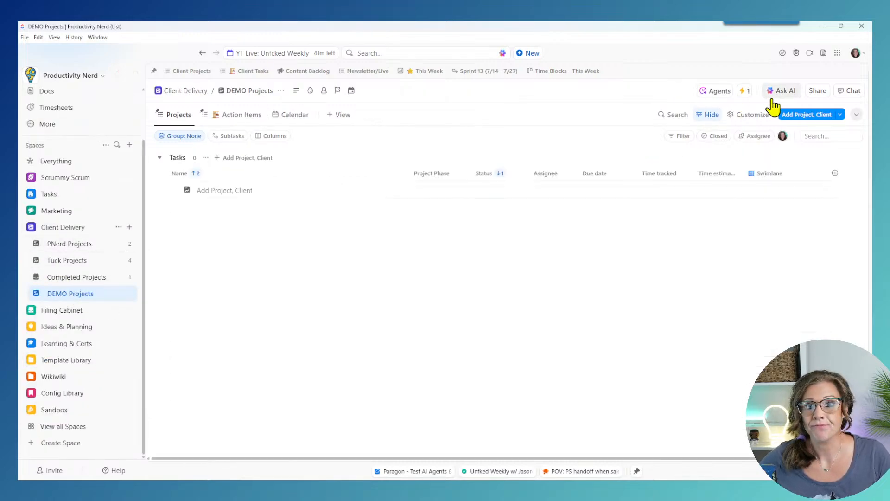
pyautogui.click(745, 92)
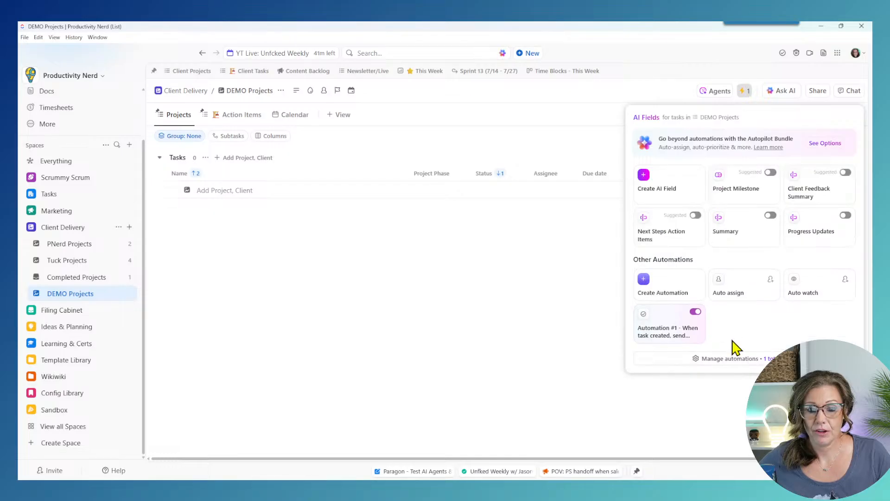
pyautogui.click(736, 344)
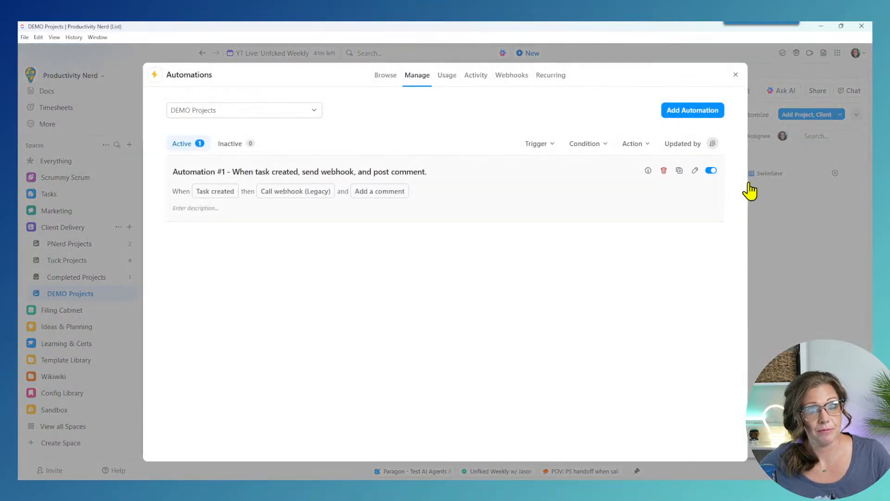
pyautogui.click(686, 111)
pyautogui.click(362, 136)
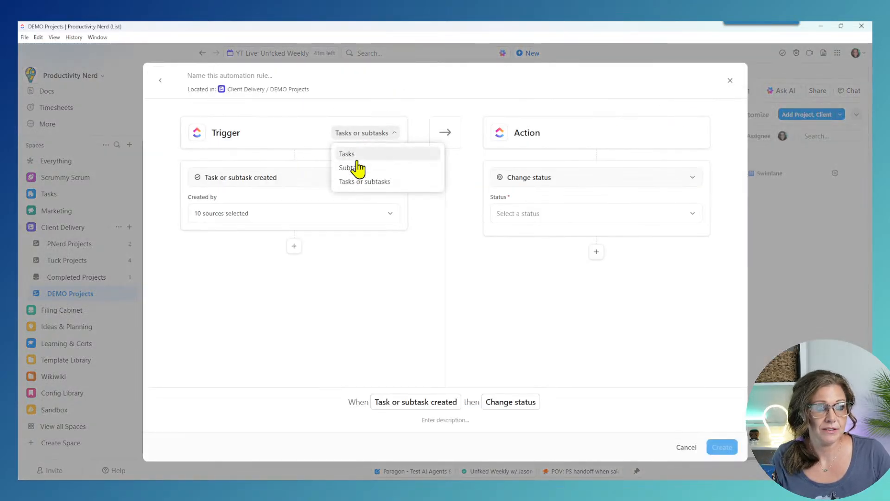
pyautogui.click(352, 154)
pyautogui.click(323, 181)
pyautogui.click(278, 256)
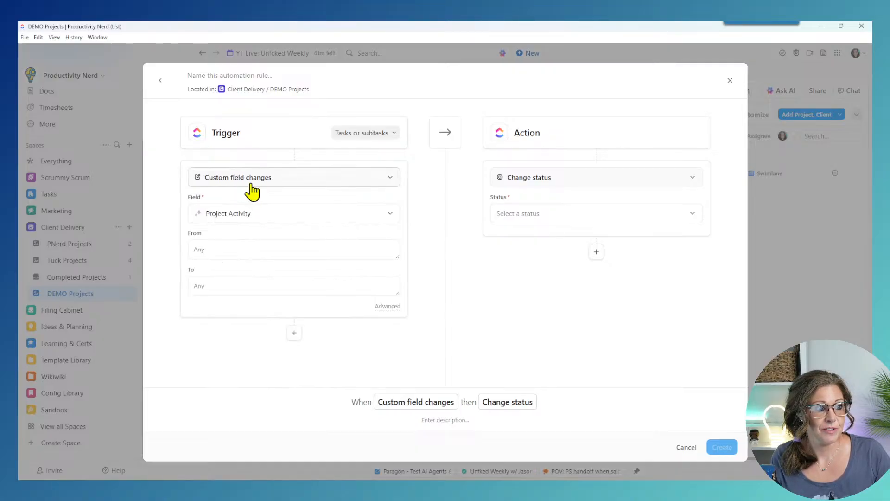
pyautogui.click(249, 181)
# Step: Make the trigger Project Phase changing to Discovery
pyautogui.click(234, 220)
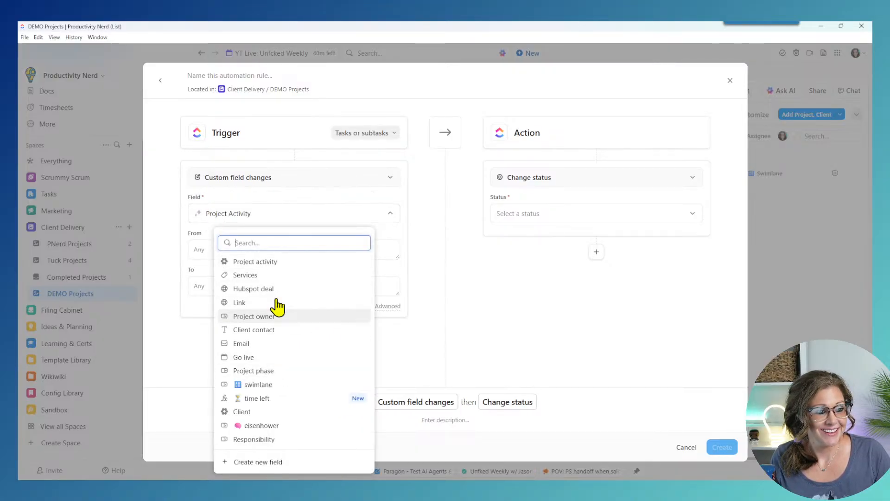
pyautogui.click(262, 318)
pyautogui.click(251, 215)
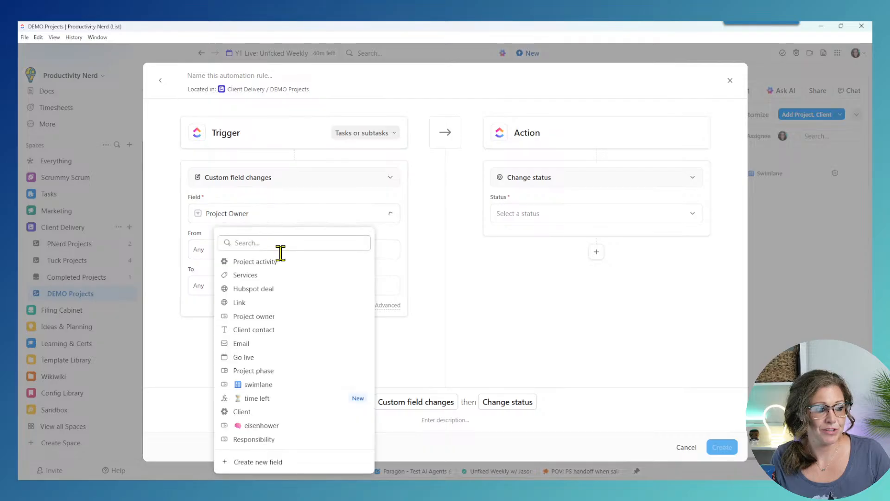
pyautogui.click(266, 369)
pyautogui.click(225, 285)
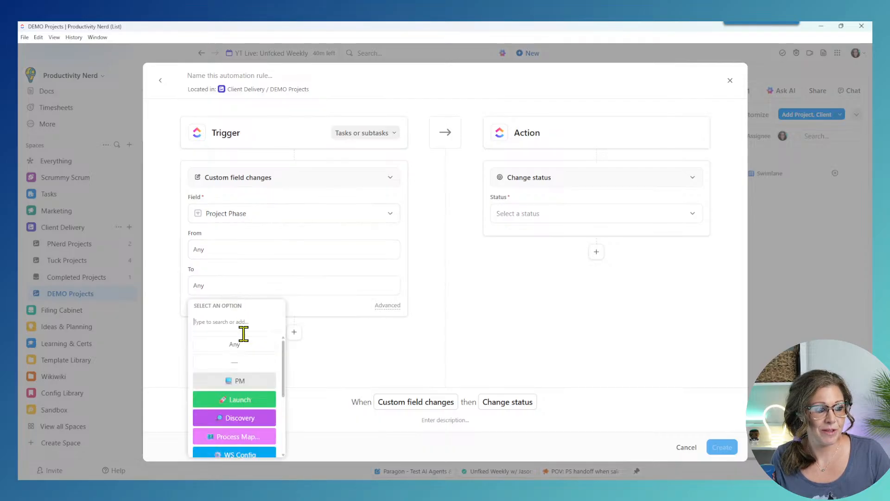
pyautogui.click(242, 416)
# Step: Set the action to apply the CU Ad Hoc Discovery 07/24/25 template and create the automation
pyautogui.click(593, 185)
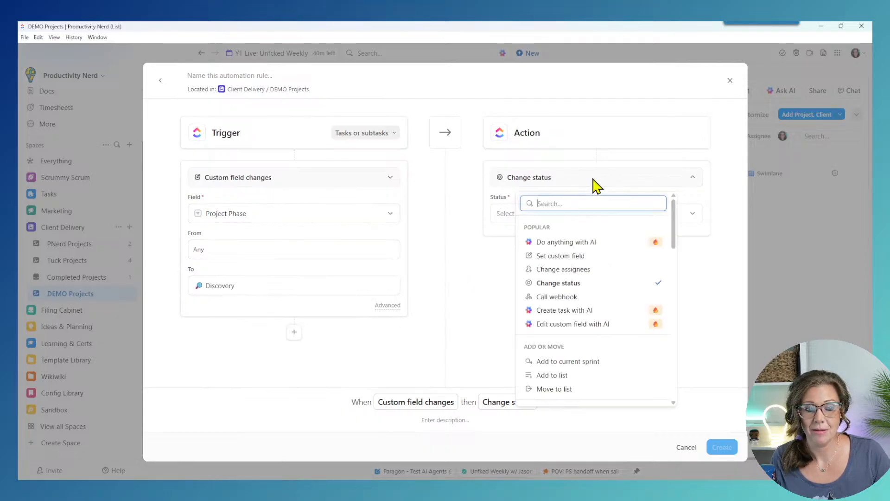
pyautogui.write('temp')
pyautogui.click(584, 229)
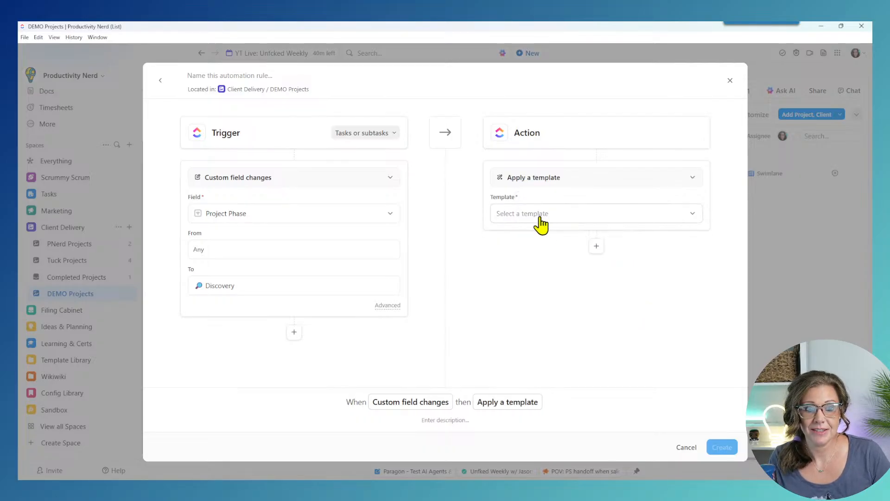
pyautogui.click(539, 214)
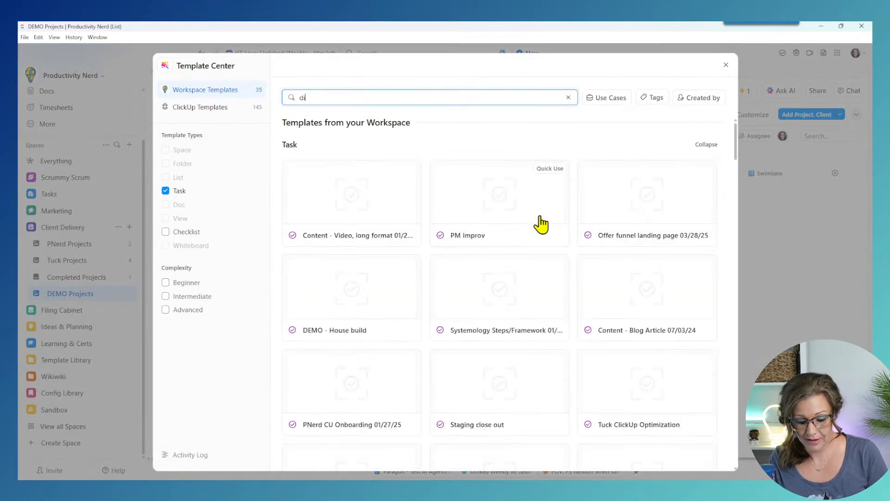
pyautogui.write('dis')
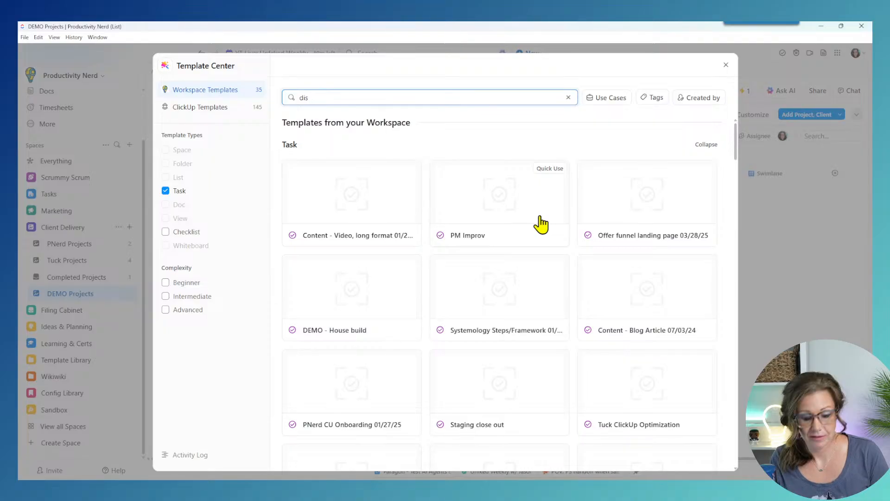
pyautogui.write('c')
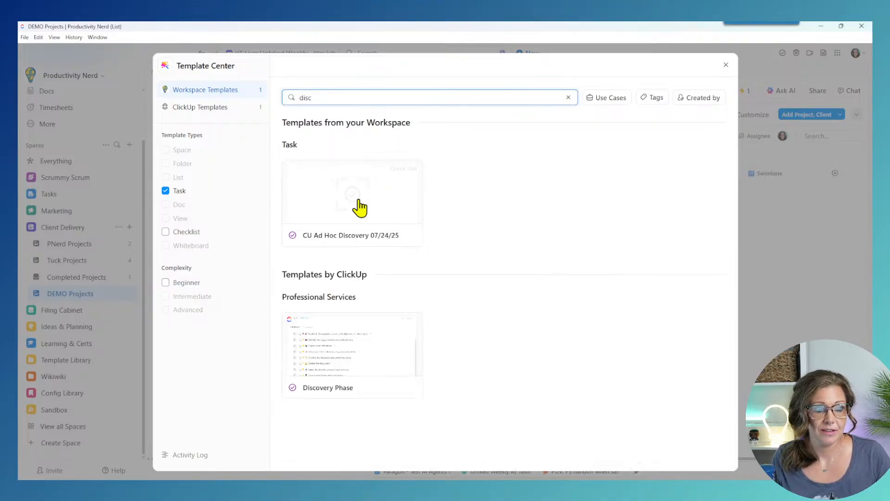
pyautogui.click(360, 208)
pyautogui.click(586, 103)
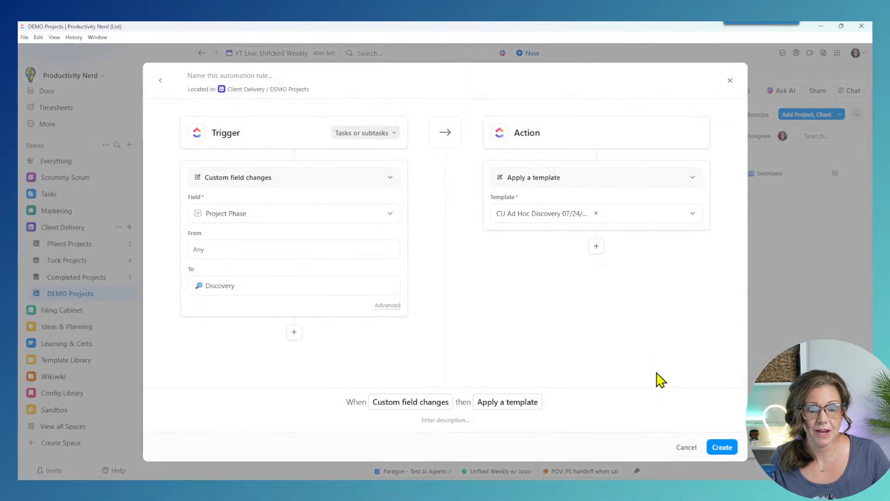
pyautogui.click(722, 447)
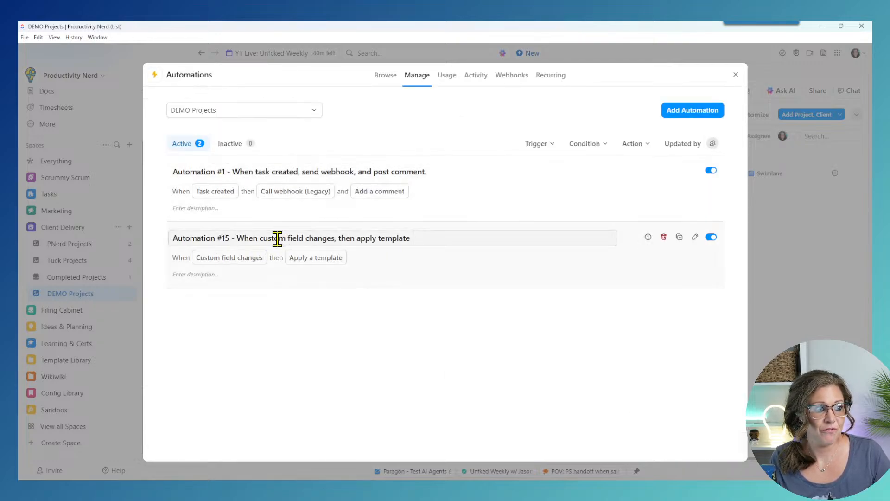
# Step: Retitle Automation #15 as 'Phase is Discovery > apply Discovery template'
pyautogui.moveTo(229, 238)
pyautogui.mouseDown()
pyautogui.moveTo(155, 238)
pyautogui.moveTo(238, 242)
pyautogui.mouseUp()
pyautogui.press('BackSpace')
pyautogui.write('Phas e')
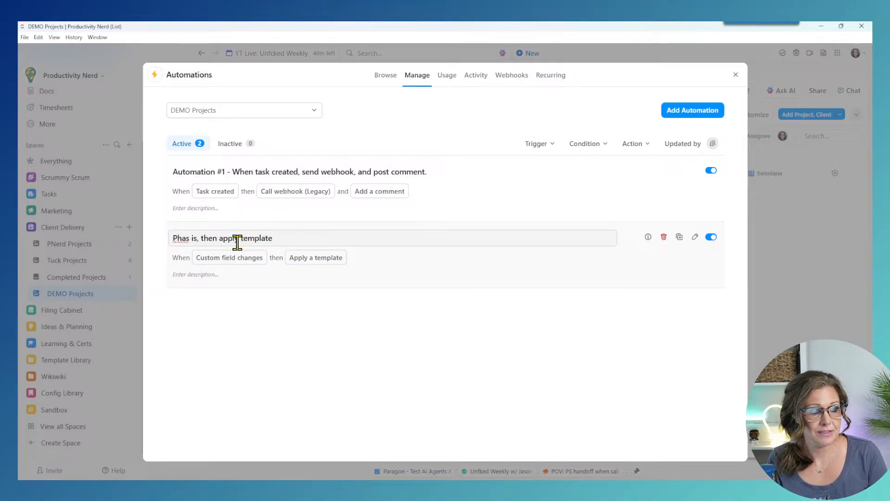
pyautogui.press('BackSpace')
pyautogui.press('BackSpace')
pyautogui.write('e is SD')
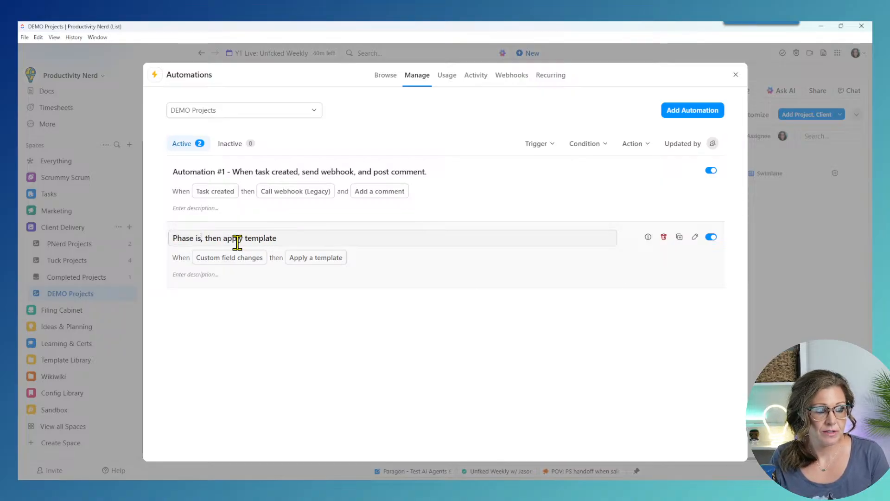
pyautogui.press('BackSpace')
pyautogui.press('BackSpace')
pyautogui.write('Discovery')
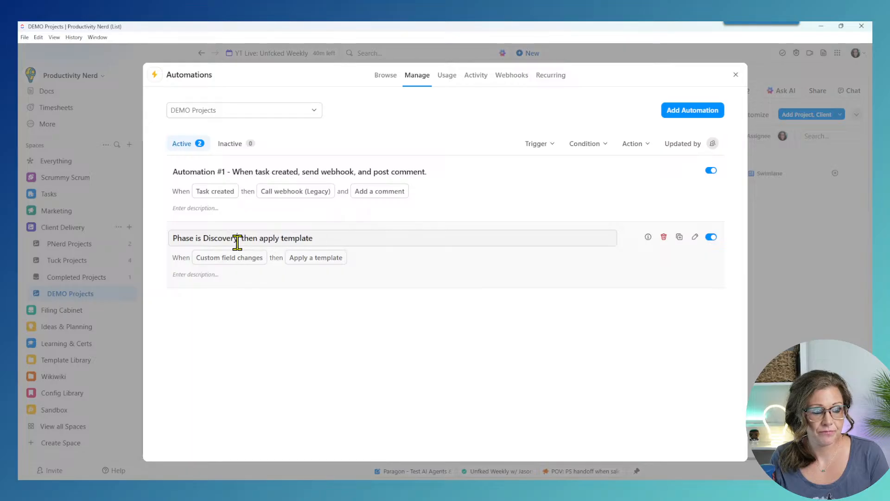
pyautogui.press('Delete')
pyautogui.write('>')
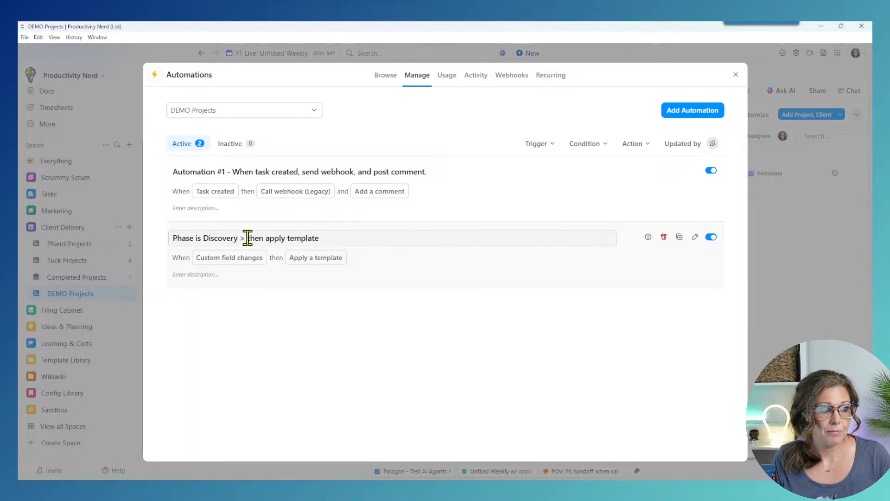
pyautogui.doubleClick(254, 238)
pyautogui.press('BackSpace')
pyautogui.click(267, 238)
pyautogui.write('D')
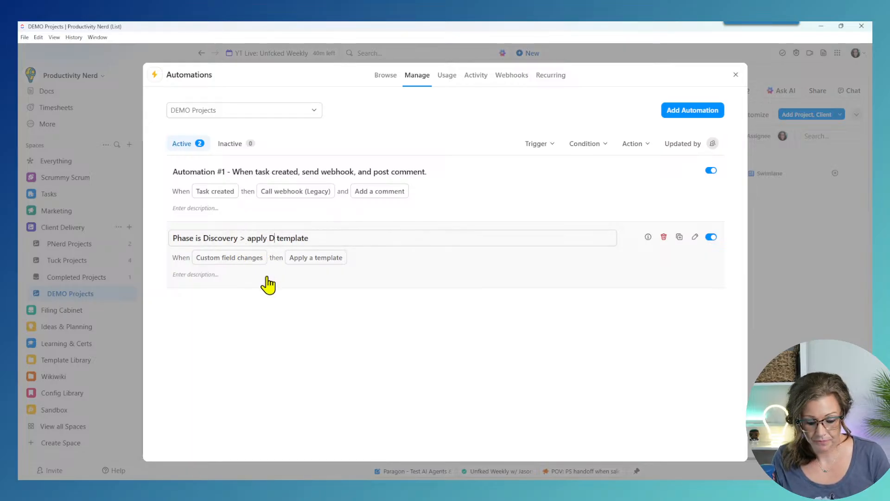
pyautogui.write('iscovery')
pyautogui.click(421, 312)
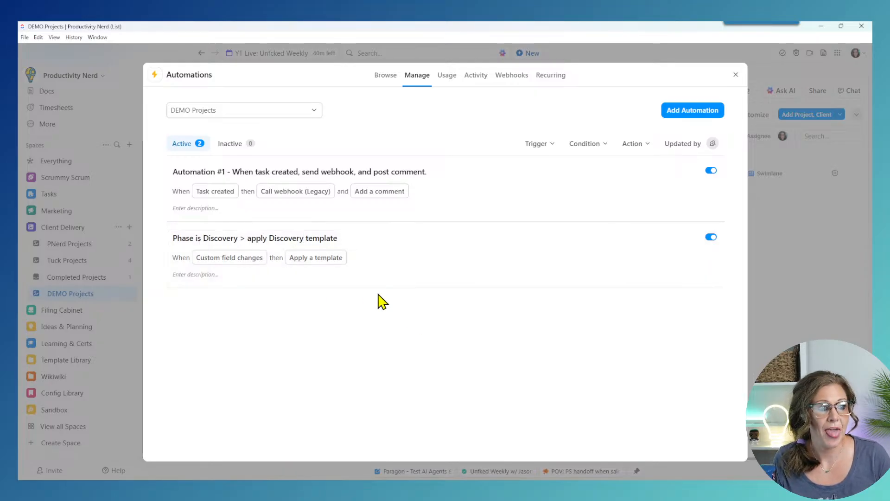
pyautogui.click(679, 238)
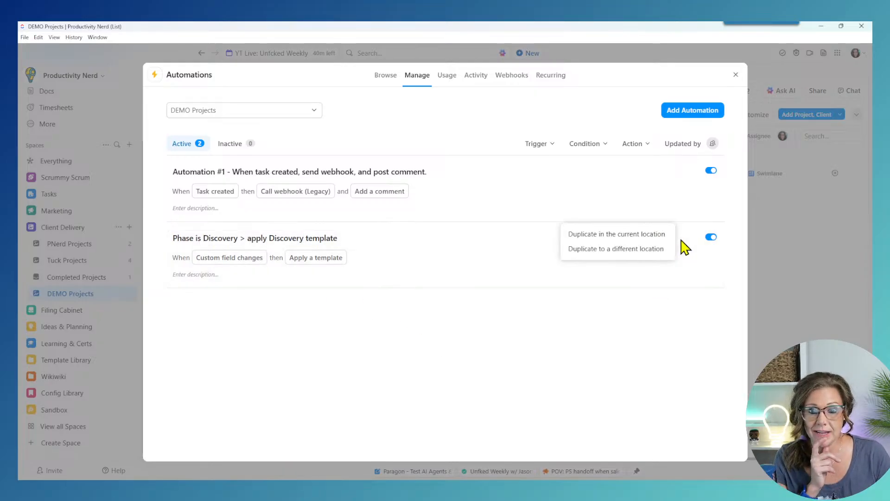
# Step: Duplicate the Discovery automation and change its target Project Phase to Closeout only
pyautogui.click(638, 239)
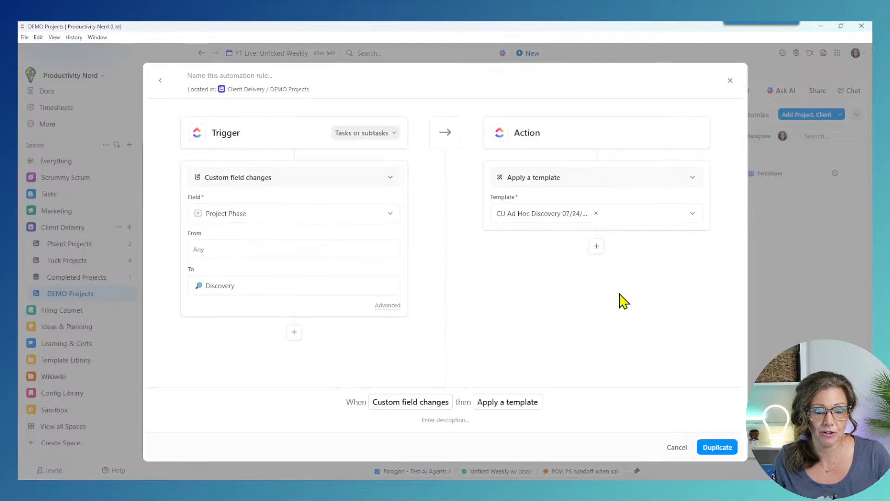
pyautogui.click(229, 286)
pyautogui.scroll(-2, 248, 443)
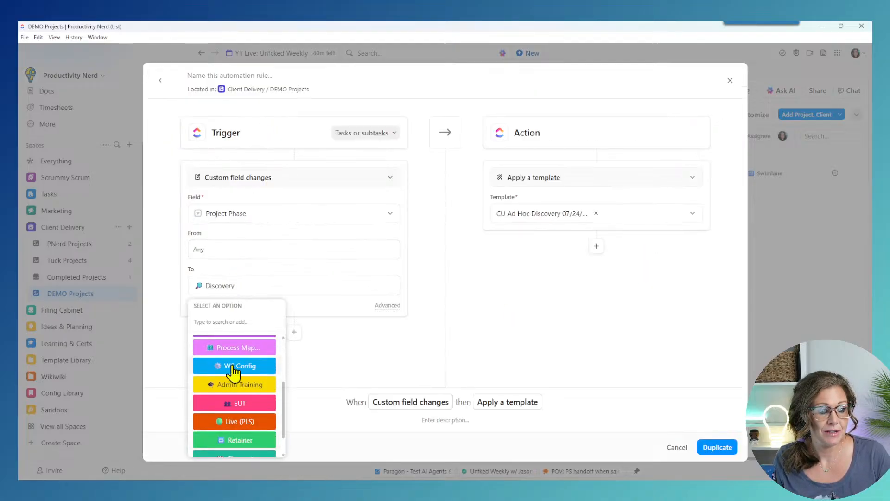
pyautogui.scroll(-1, 249, 442)
pyautogui.click(250, 431)
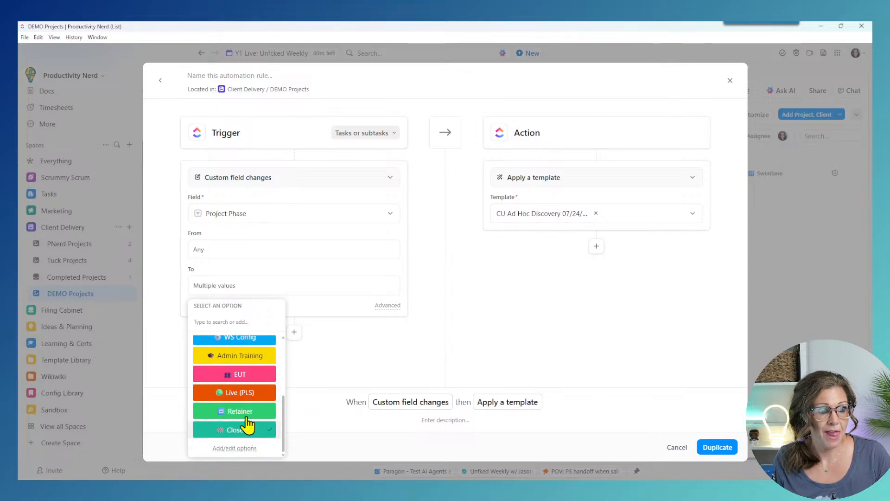
pyautogui.scroll(3, 234, 376)
pyautogui.click(236, 392)
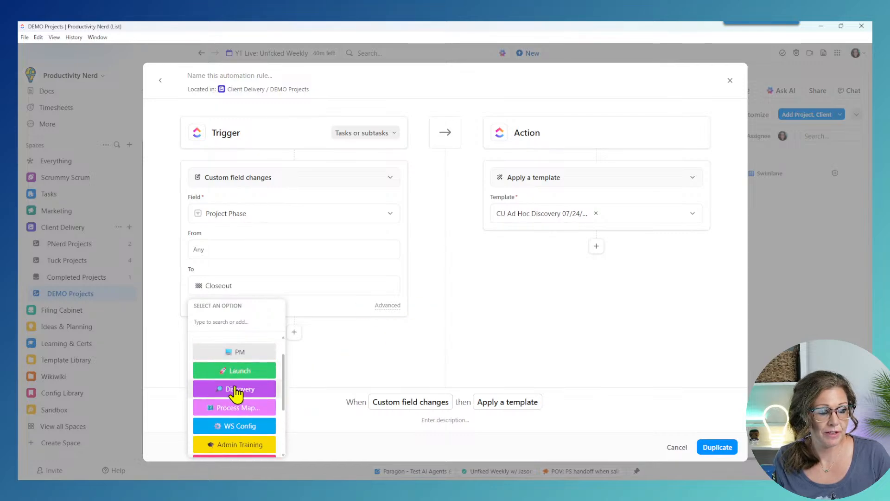
pyautogui.click(571, 265)
# Step: Switch the copy's template to CU Ad hoc close out 07/24/25 and save it
pyautogui.click(552, 216)
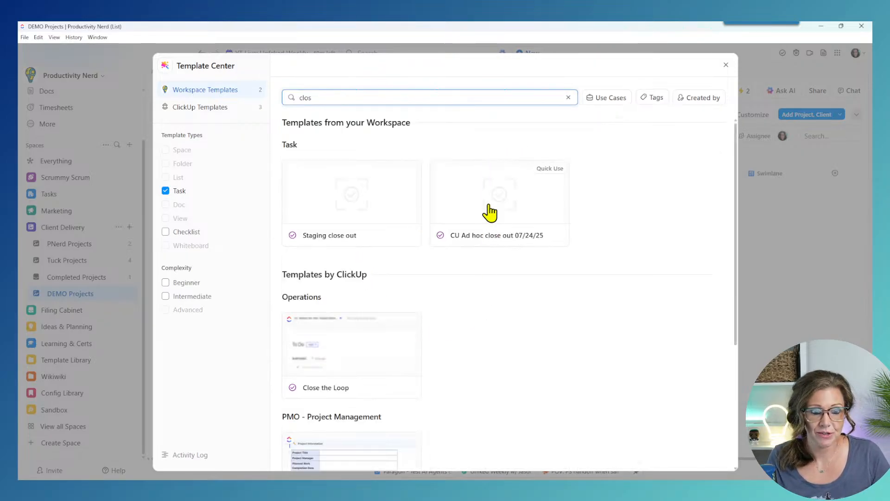
pyautogui.click(489, 212)
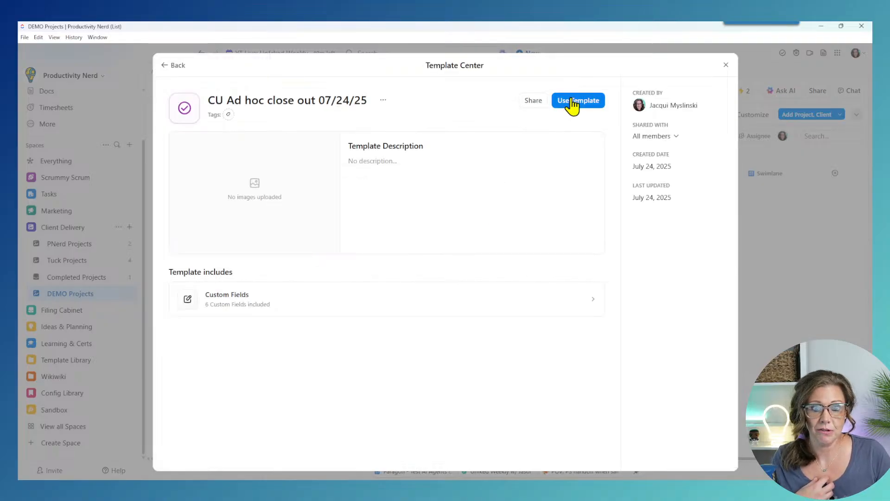
pyautogui.click(573, 106)
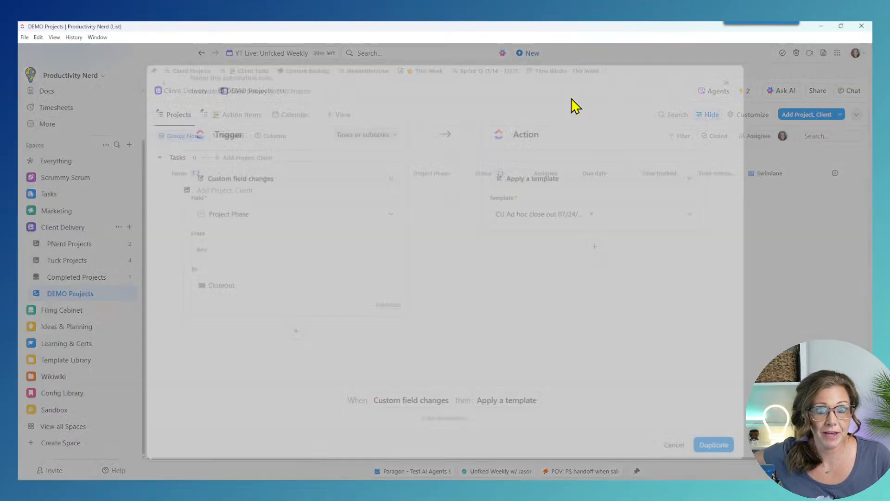
pyautogui.click(723, 446)
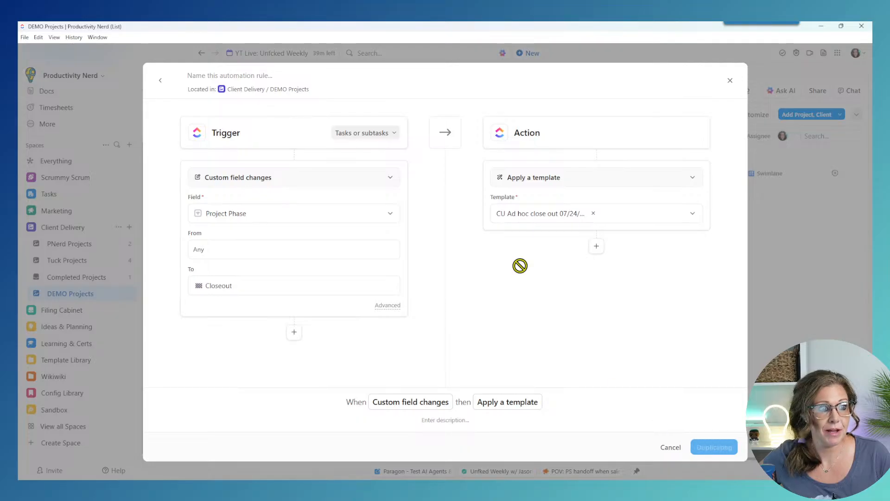
# Step: Copy the Discovery automation's title onto the third automation
pyautogui.click(232, 238)
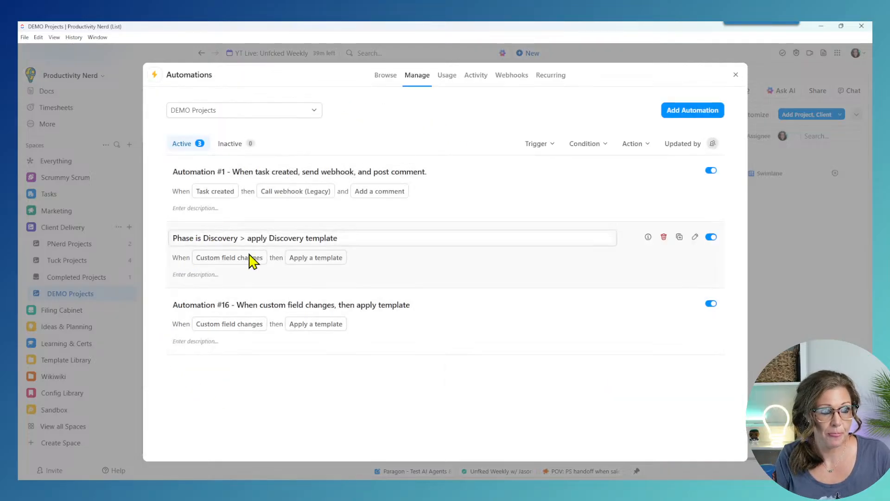
pyautogui.tripleClick(248, 238)
pyautogui.hotkey('ctrl', 'c')
pyautogui.click(284, 305)
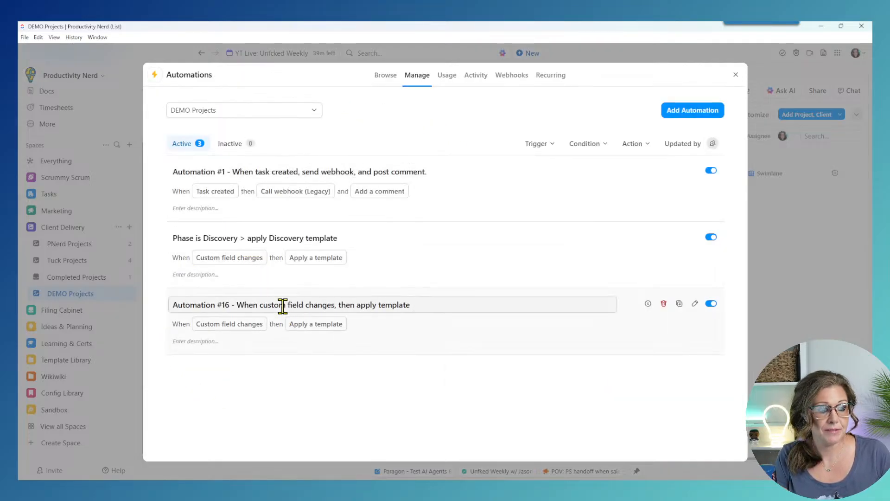
pyautogui.tripleClick(284, 305)
pyautogui.hotkey('ctrl', 'v')
# Step: Edit the pasted title to 'Phase is Close Out > apply Close Out template' and close the automations window
pyautogui.doubleClick(219, 305)
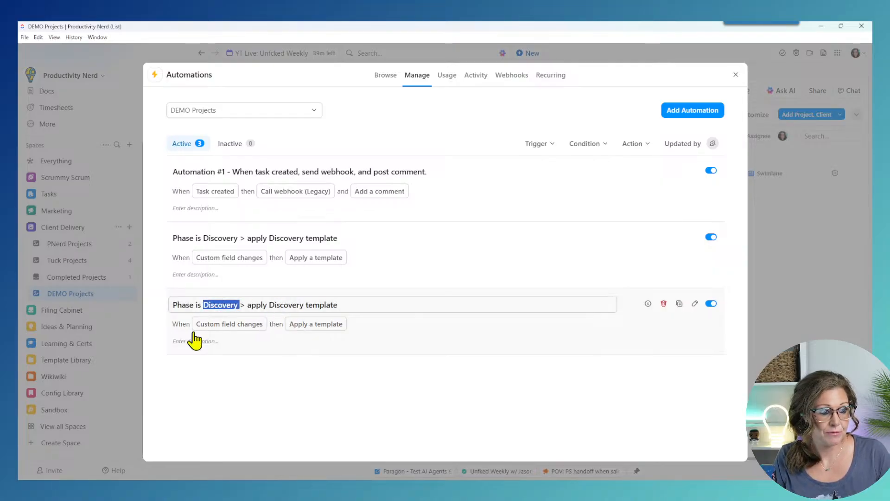
pyautogui.write('Close OU')
pyautogui.press('BackSpace')
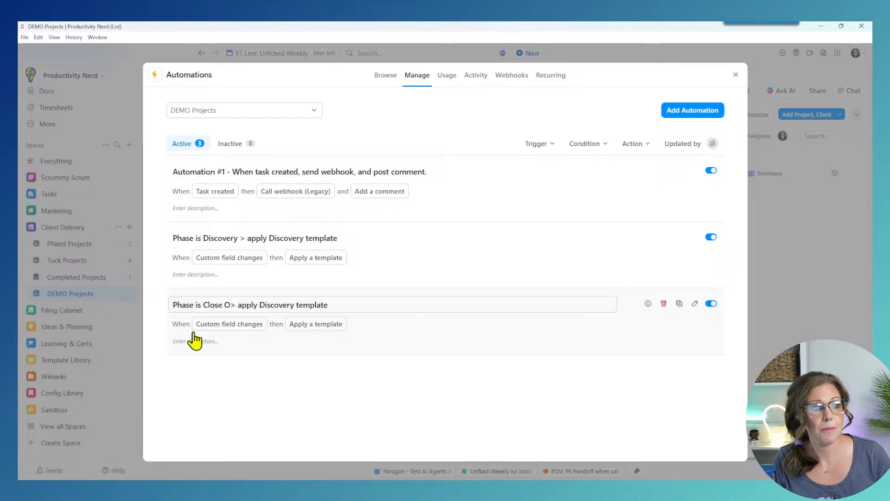
pyautogui.write('ut')
pyautogui.doubleClick(274, 306)
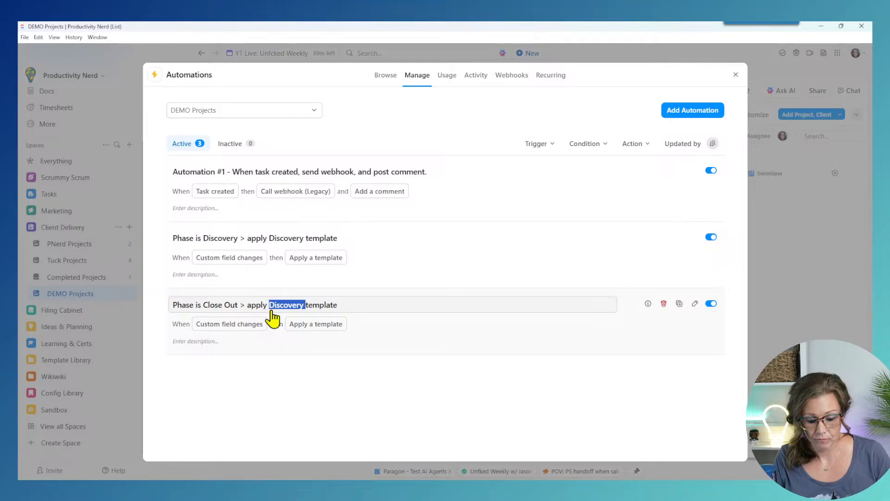
pyautogui.write('CLose Out')
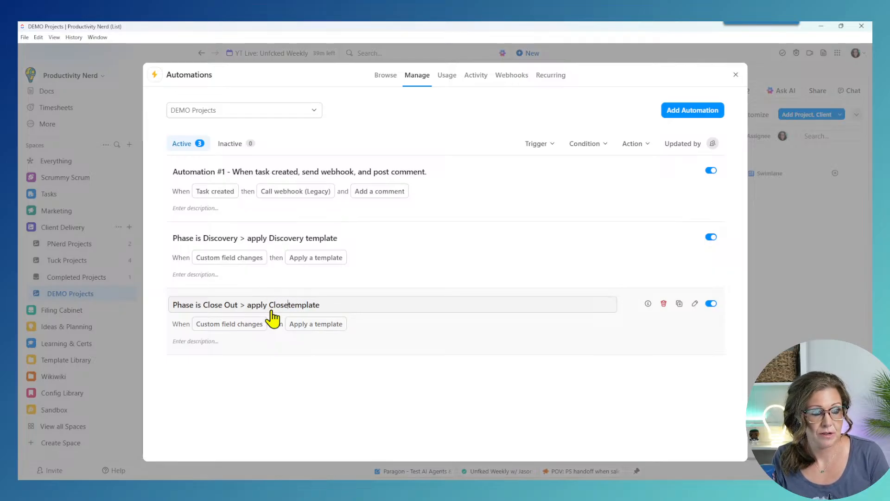
pyautogui.click(414, 369)
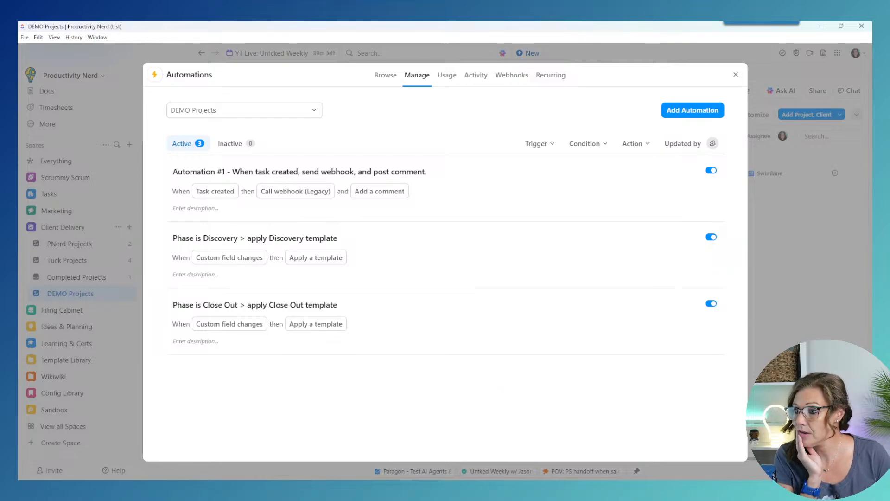
pyautogui.click(736, 75)
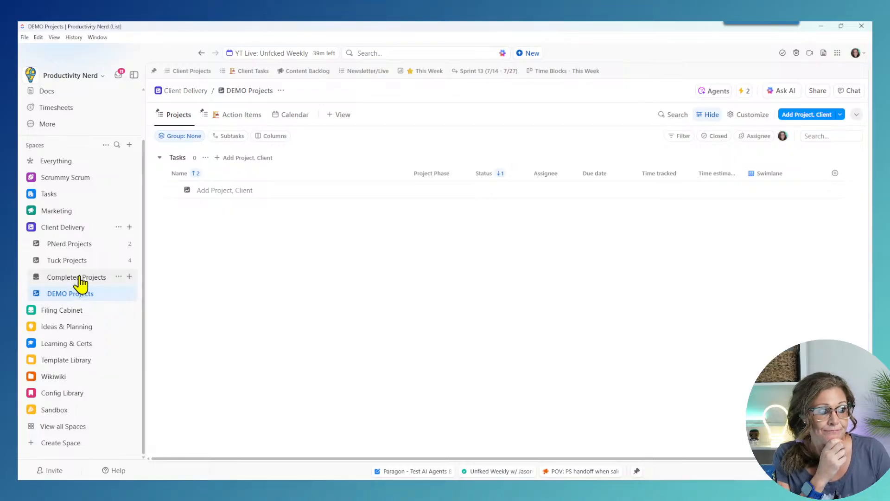
# Step: Switch back to HubSpot and open the Pipeline DEMO deals board, where Demo Deal 07/24 sits under Solution Presented
pyautogui.click(820, 26)
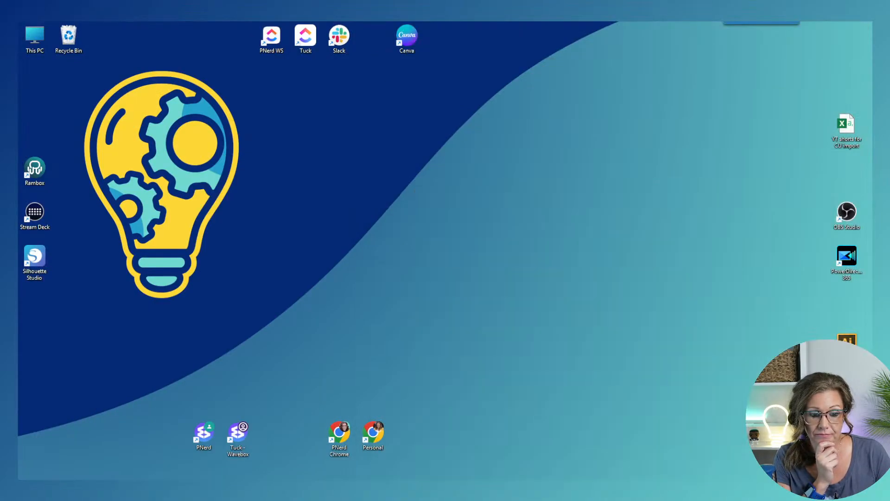
pyautogui.moveTo(496, 490)
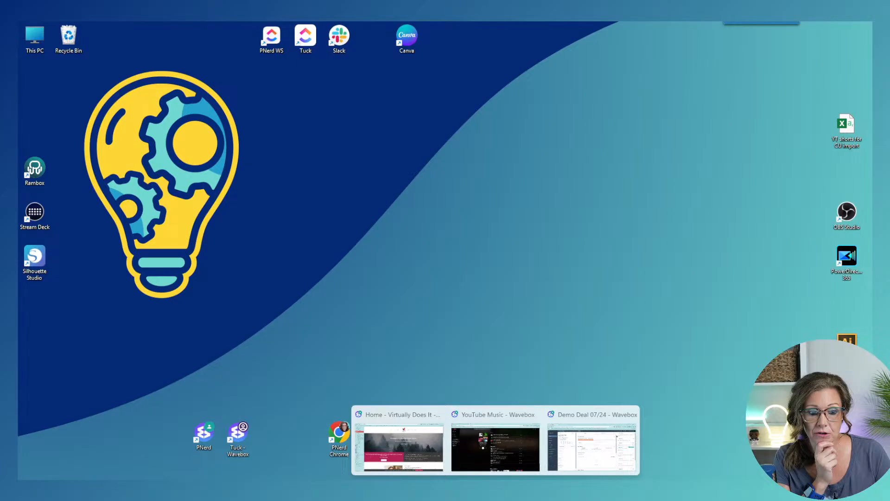
pyautogui.click(576, 461)
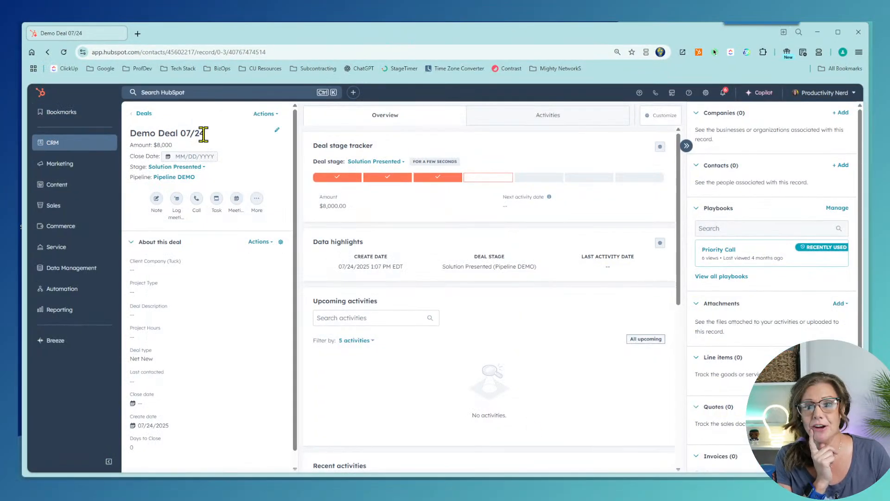
pyautogui.click(139, 113)
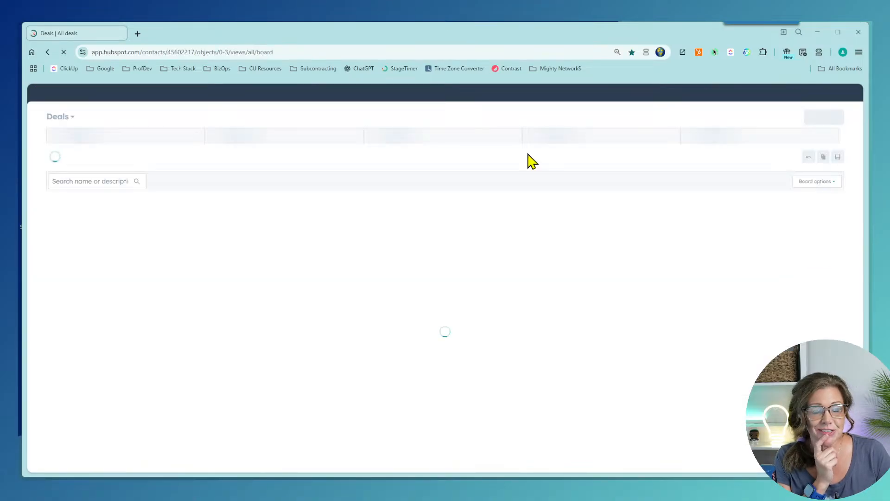
pyautogui.moveTo(67, 299)
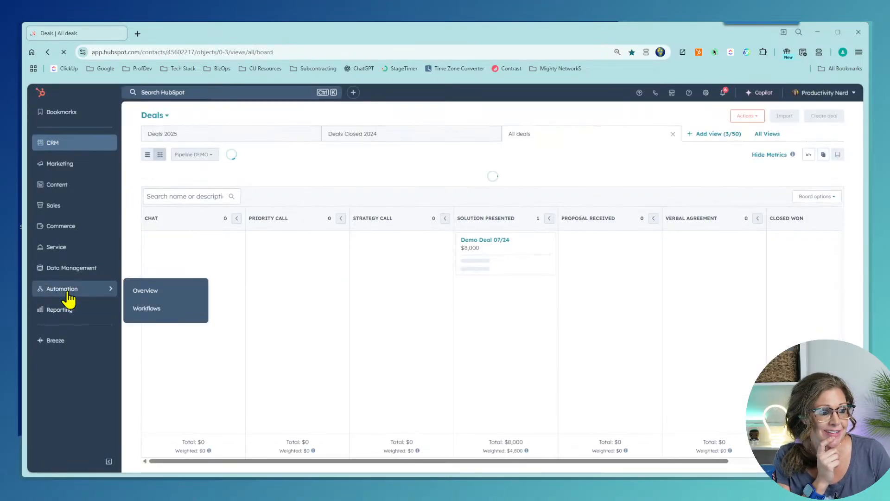
# Step: Open the HubSpot Workflows list from the Automation menu
pyautogui.click(151, 308)
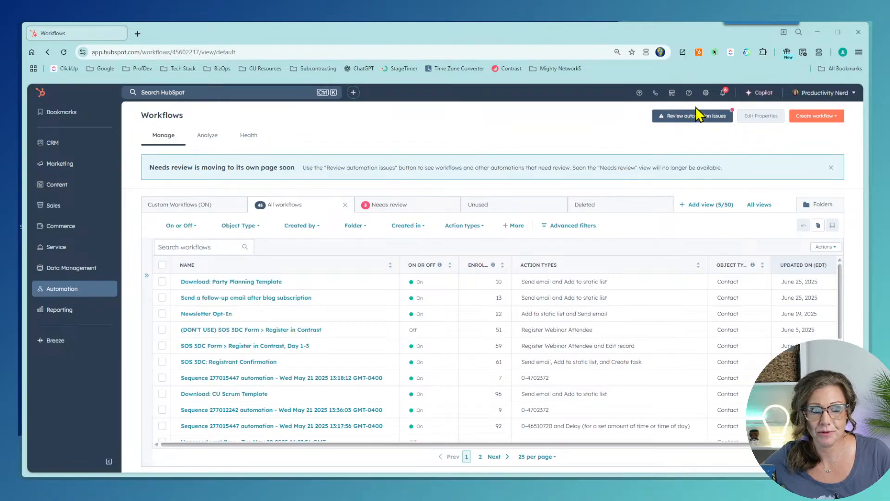
pyautogui.scroll(-1, 487, 318)
pyautogui.scroll(1, 338, 362)
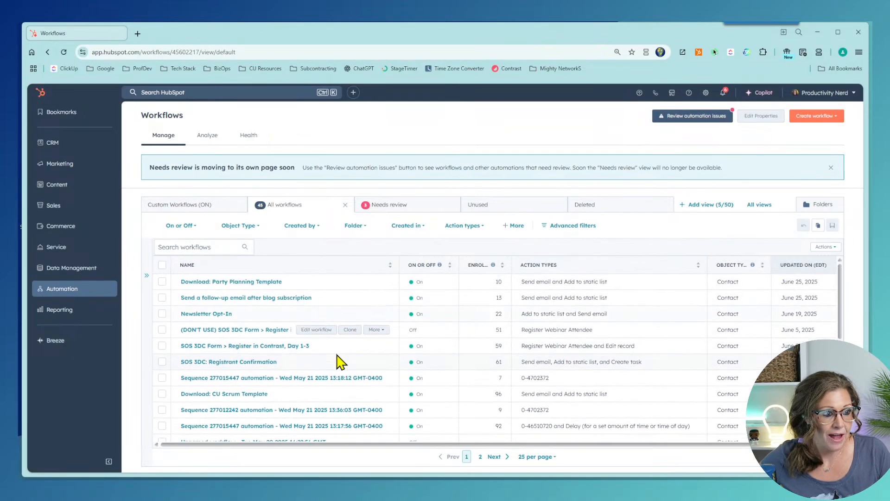
pyautogui.scroll(-3, 291, 313)
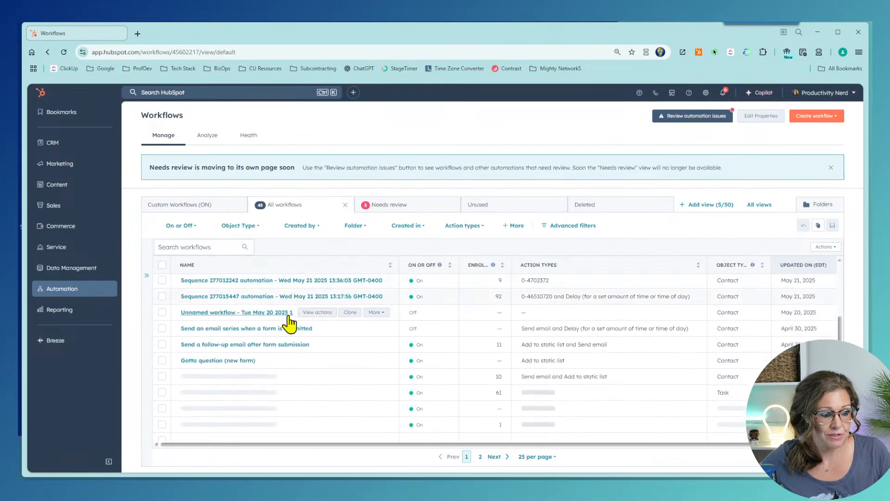
# Step: In the Custom Workflows (ON) view, open the PNerd CU Optimization Won > create CU task workflow
pyautogui.click(169, 205)
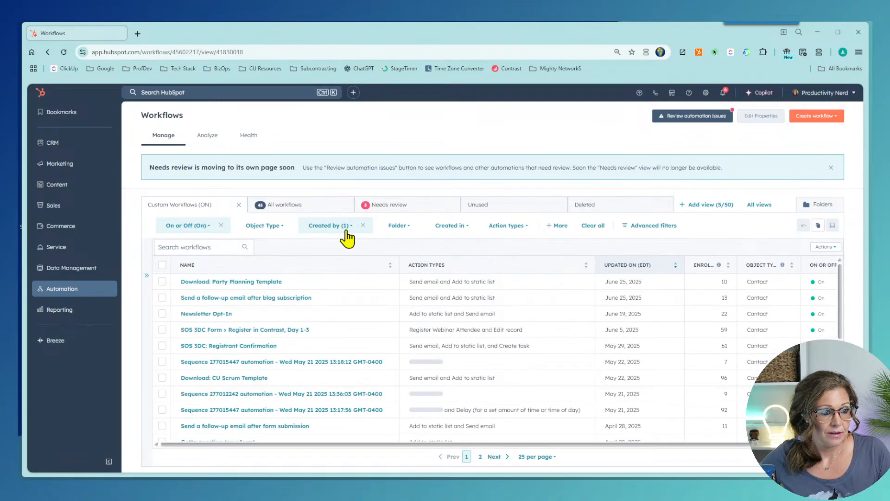
pyautogui.scroll(-5, 383, 405)
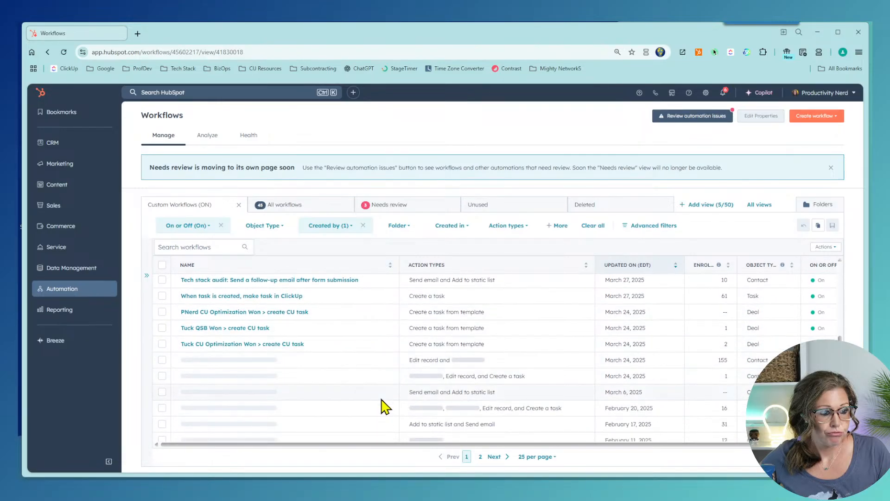
pyautogui.click(250, 312)
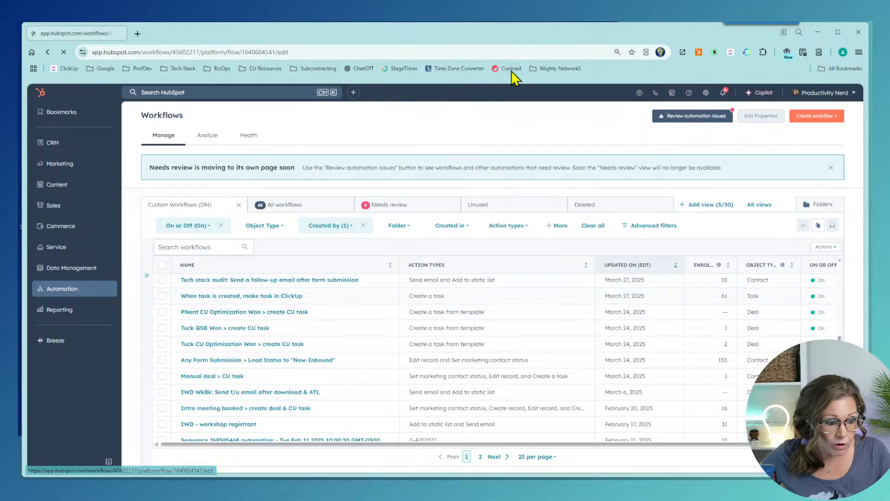
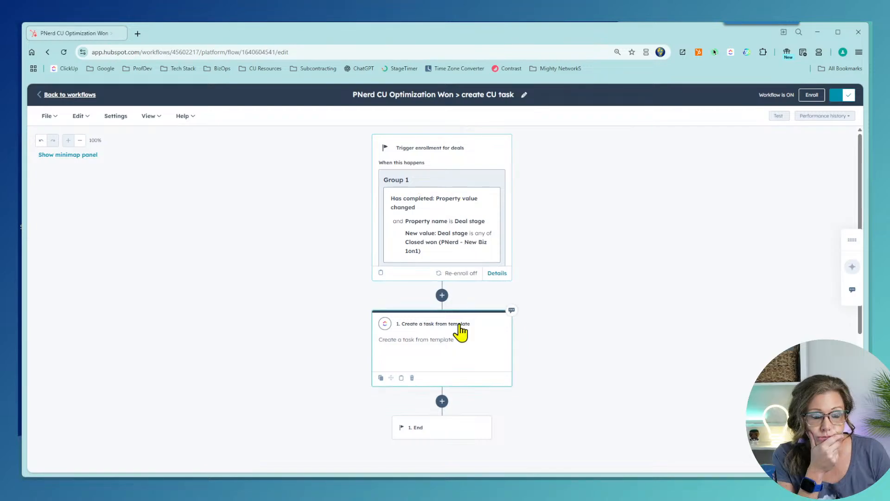
# Step: Review the workflow's enrollment trigger and its Edit and Settings menus, then go back to the Workflows list
pyautogui.scroll(-3, 505, 330)
pyautogui.scroll(3, 463, 278)
pyautogui.click(423, 233)
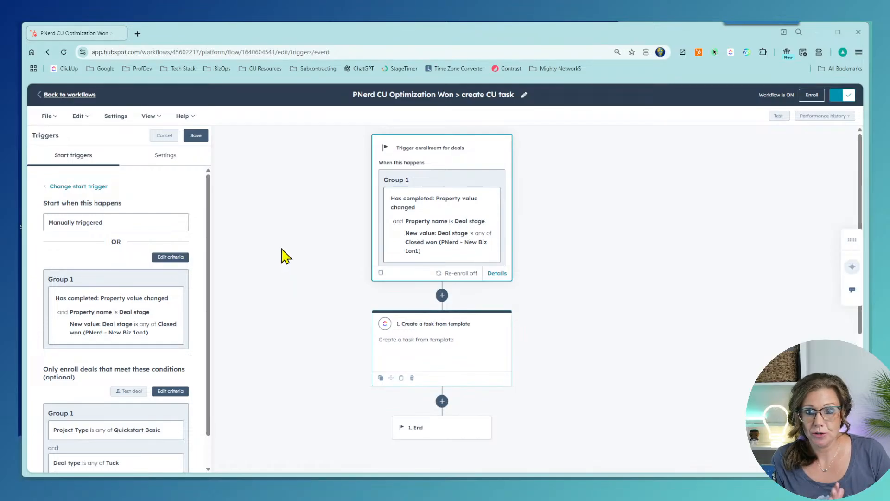
pyautogui.click(83, 122)
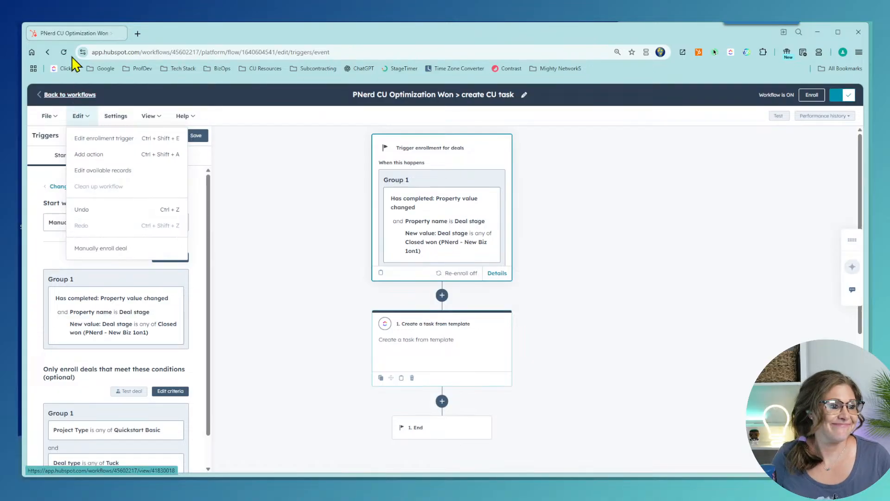
pyautogui.click(115, 116)
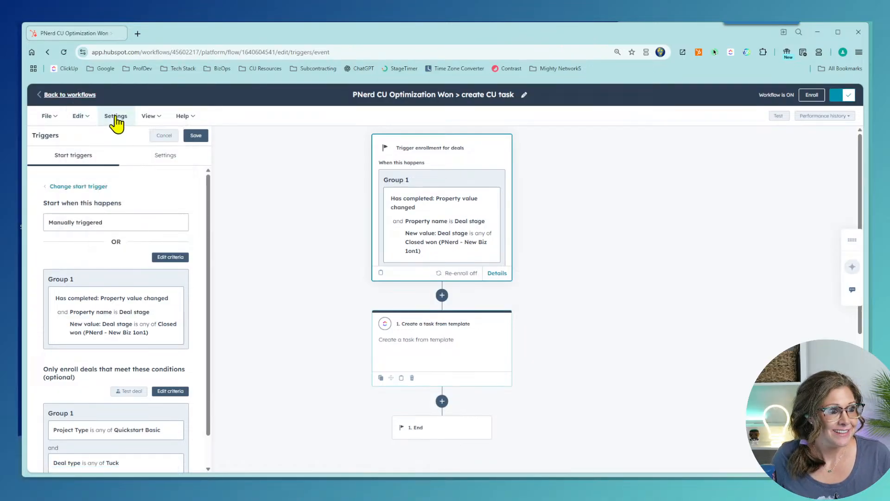
pyautogui.click(54, 96)
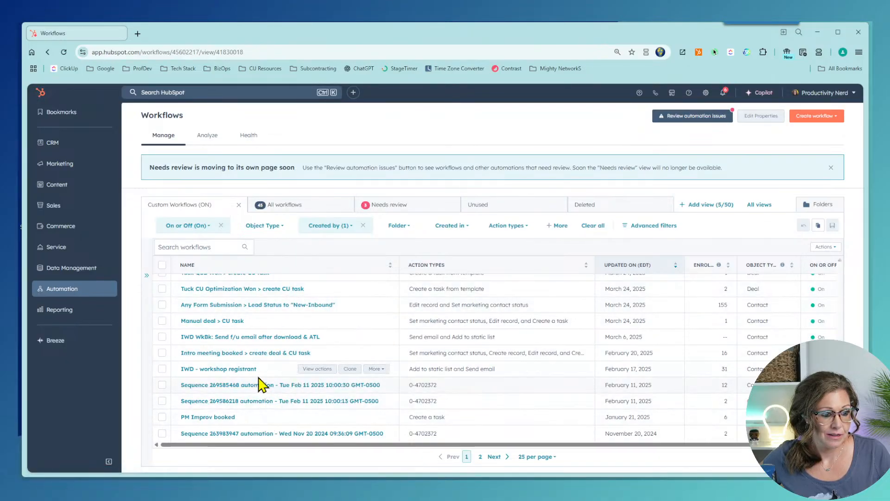
# Step: Clone the PNerd CU Optimization Won workflow, replacing the '(cloned)' suffix with a 'DEMO' prefix
pyautogui.scroll(2, 264, 389)
pyautogui.scroll(2, 262, 384)
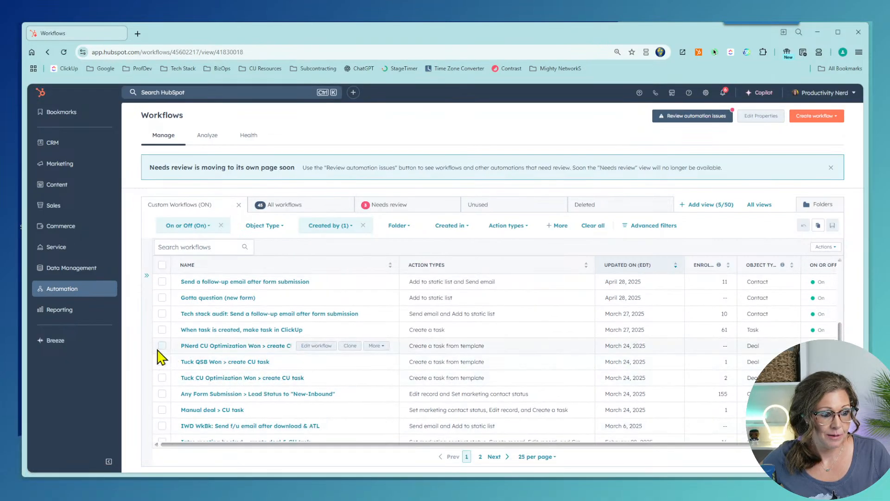
pyautogui.click(348, 346)
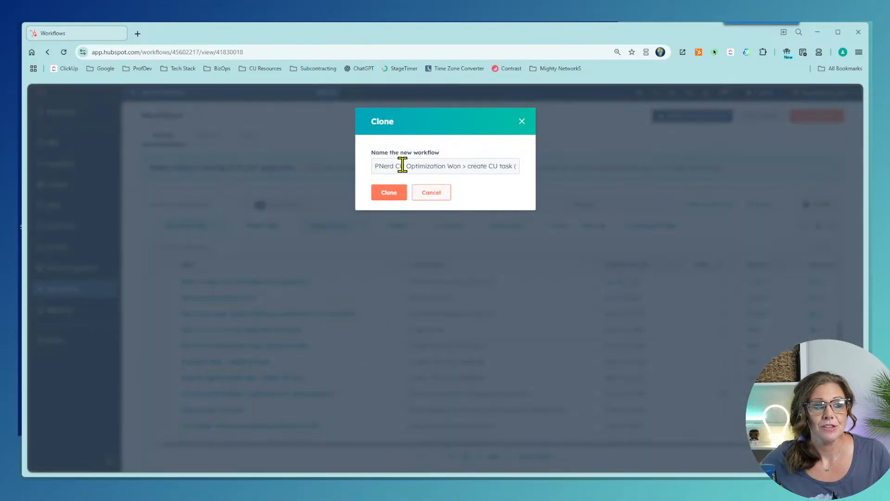
pyautogui.click(500, 166)
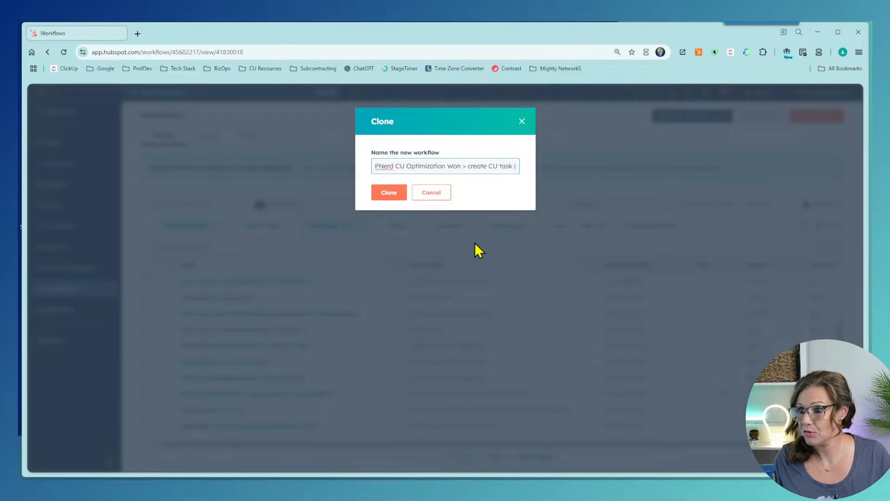
pyautogui.press('End')
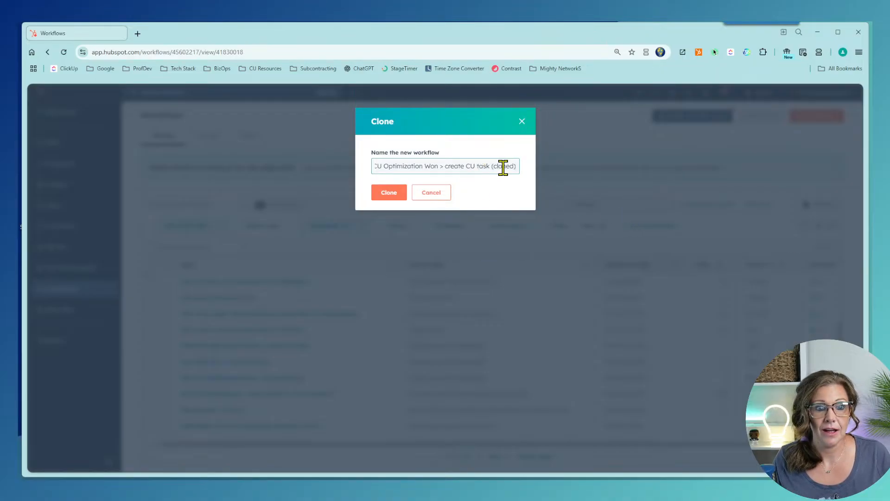
pyautogui.moveTo(493, 167); pyautogui.dragTo(536, 175)
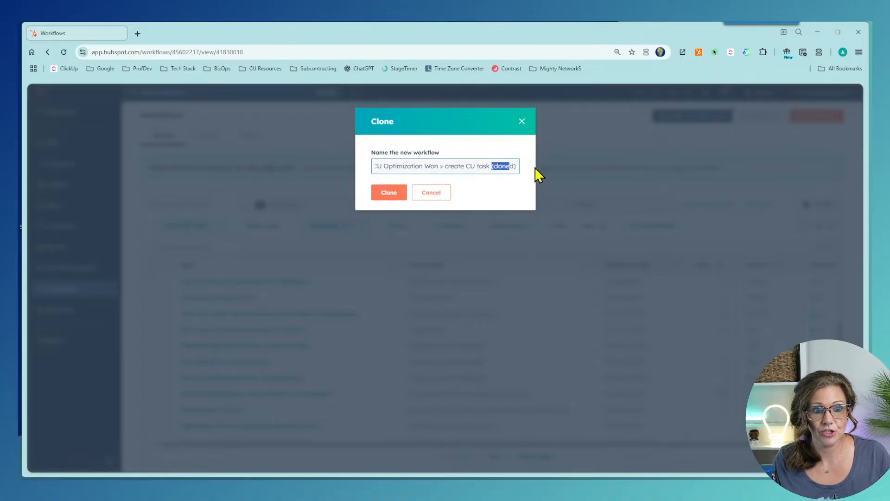
pyautogui.press('BackSpace')
pyautogui.write('DEMO PNerd')
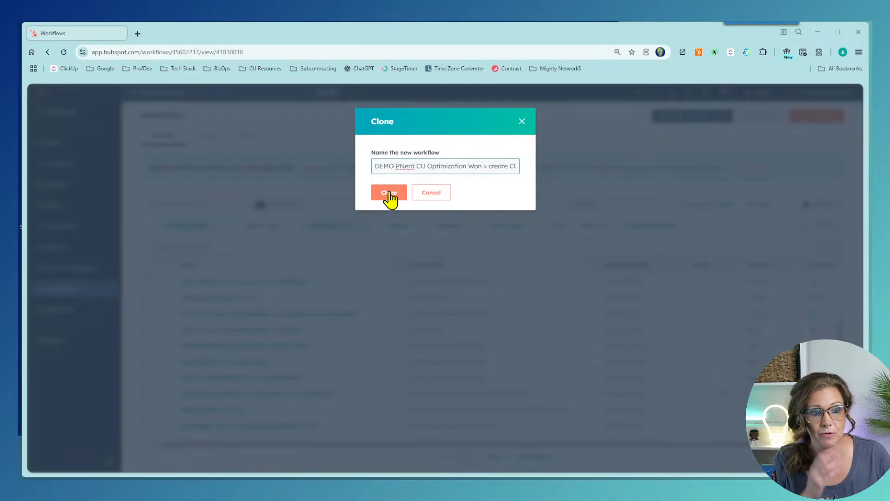
pyautogui.click(388, 194)
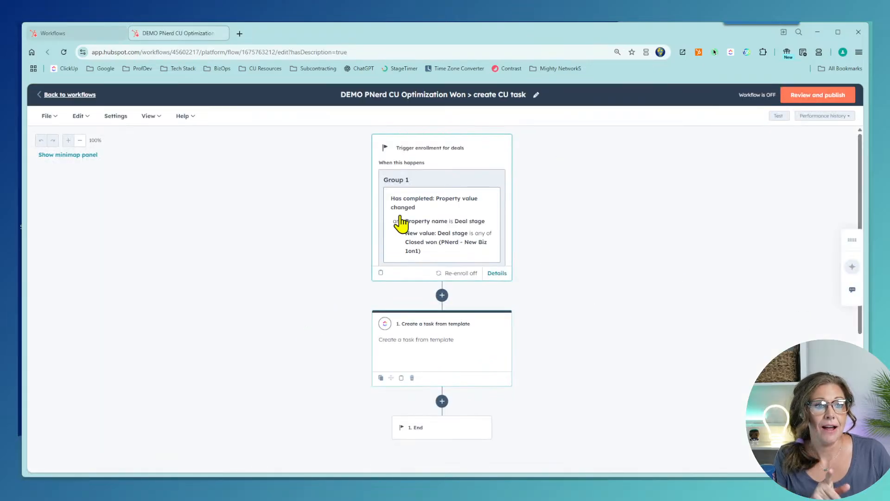
# Step: Open the trigger's Deal stage condition and remove the Closed won (PNerd - New Biz 1on1) stage
pyautogui.click(444, 219)
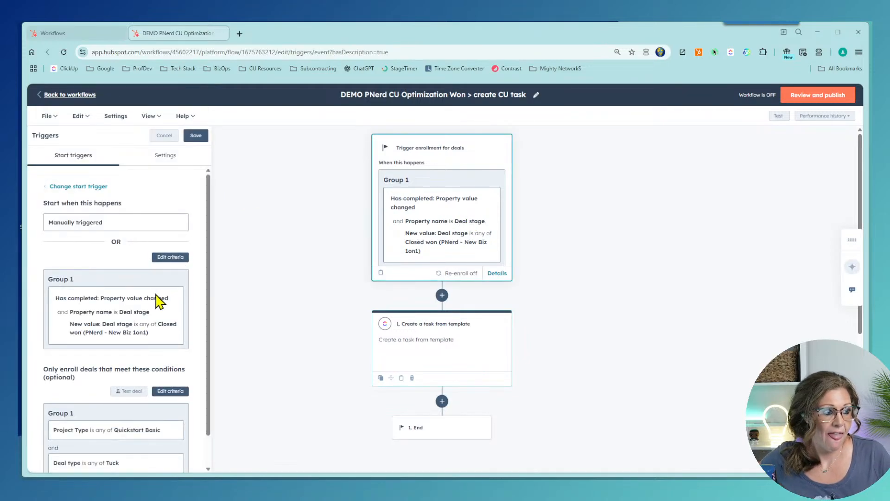
pyautogui.scroll(-1, 167, 306)
pyautogui.click(167, 225)
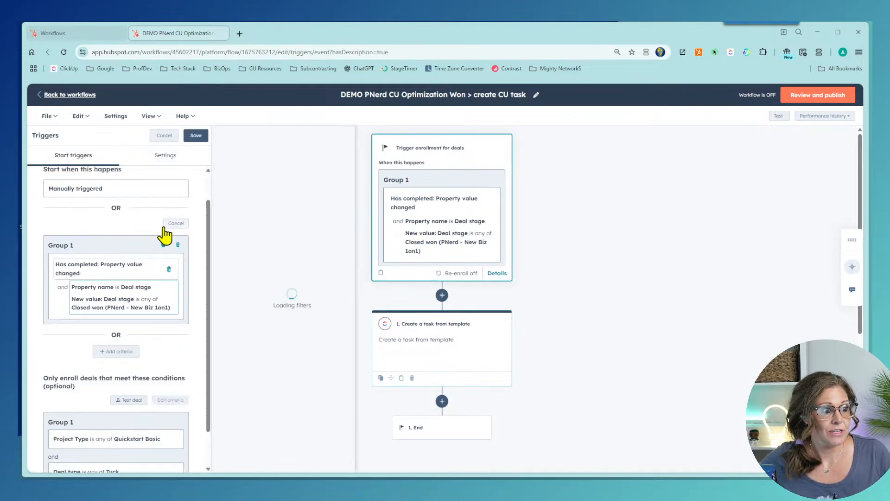
pyautogui.click(139, 306)
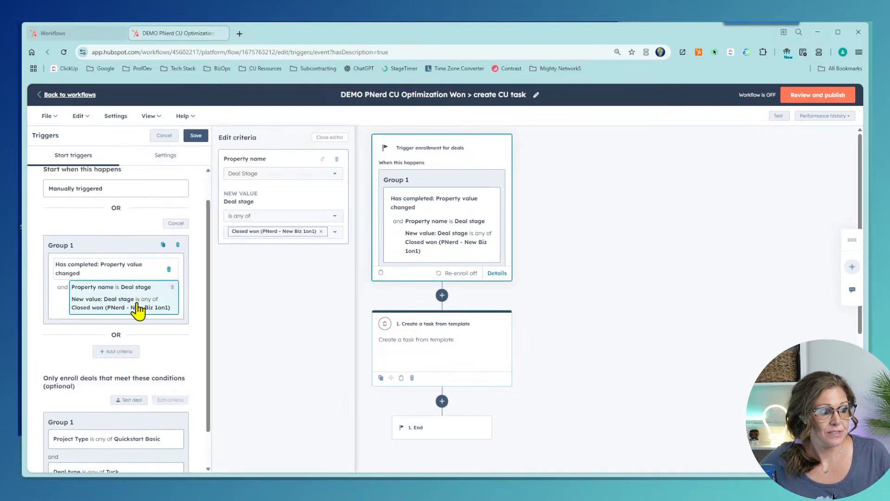
pyautogui.click(321, 231)
pyautogui.click(319, 237)
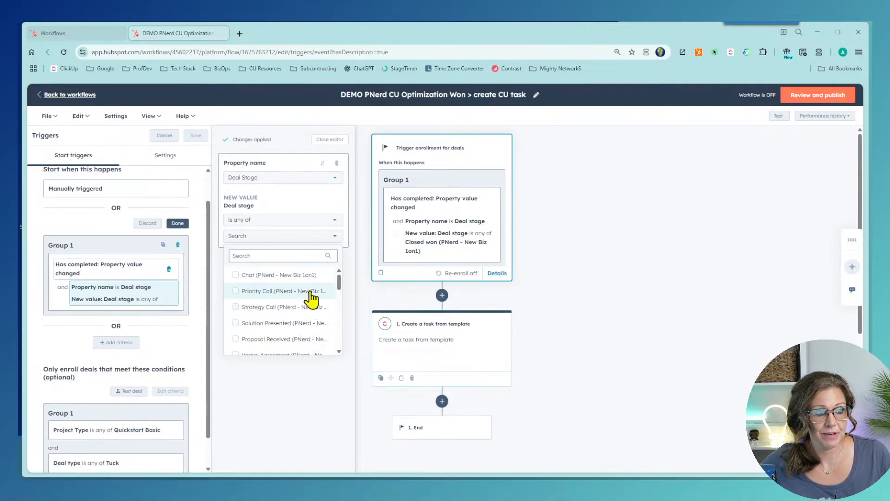
pyautogui.scroll(-4, 305, 295)
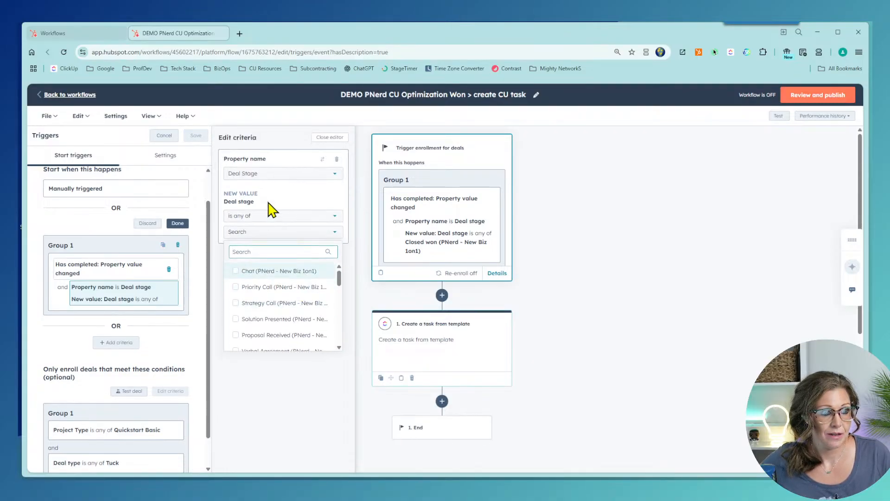
pyautogui.click(270, 177)
pyautogui.click(270, 175)
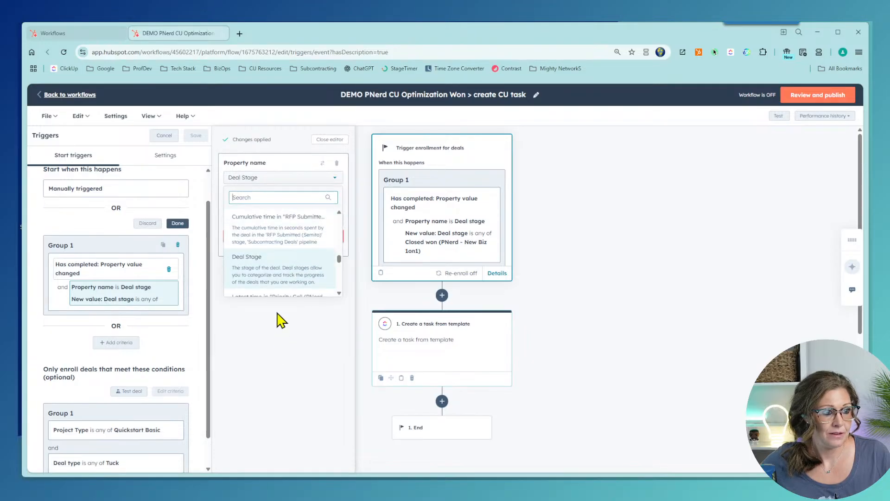
pyautogui.click(305, 178)
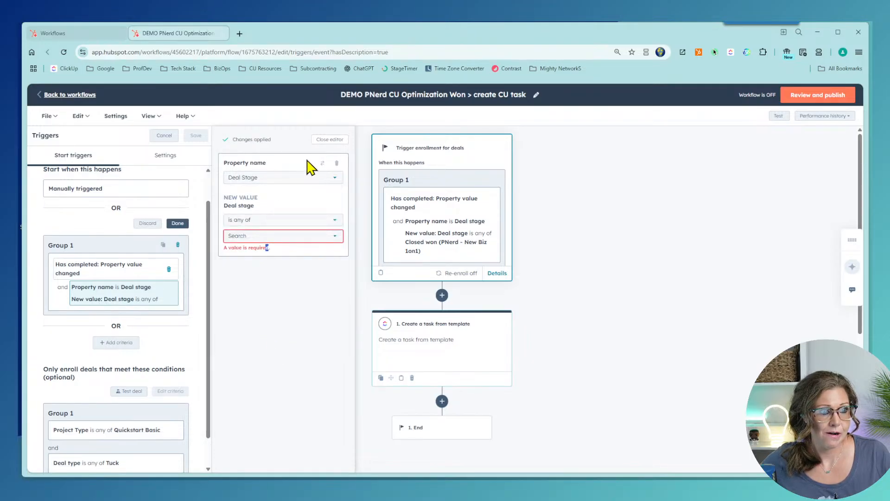
pyautogui.click(330, 139)
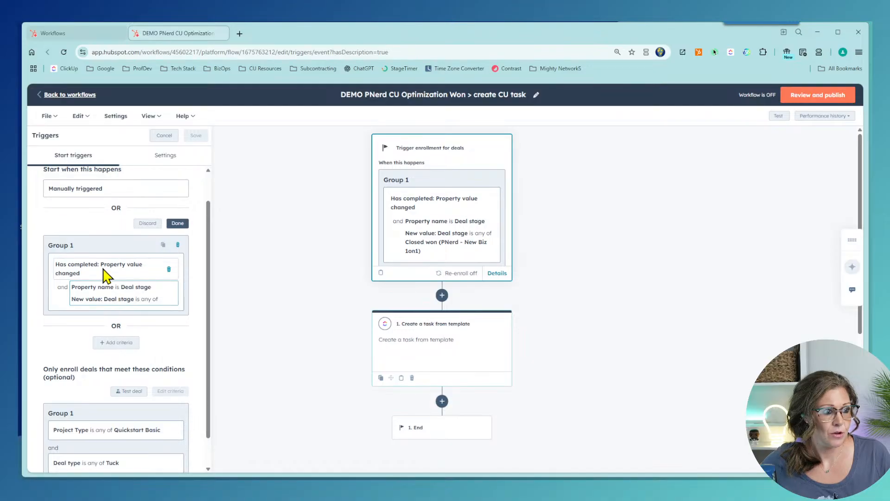
# Step: Set the Deal stage condition to Closed Won (Pipeline DEMO) and close the criteria editor
pyautogui.click(103, 302)
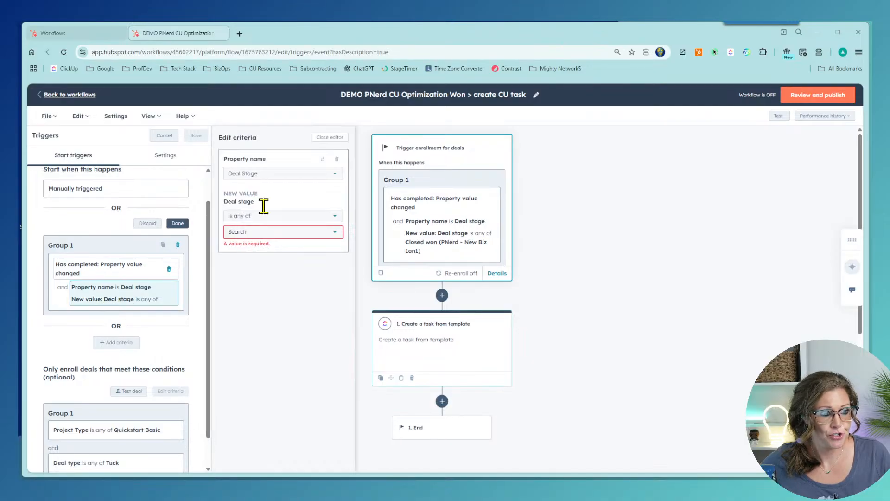
pyautogui.click(262, 174)
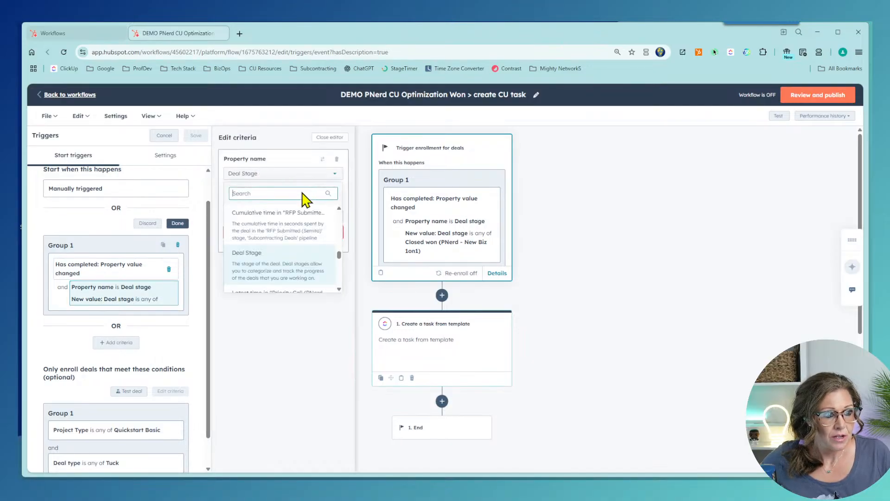
pyautogui.click(297, 266)
pyautogui.click(288, 232)
pyautogui.scroll(-5, 300, 334)
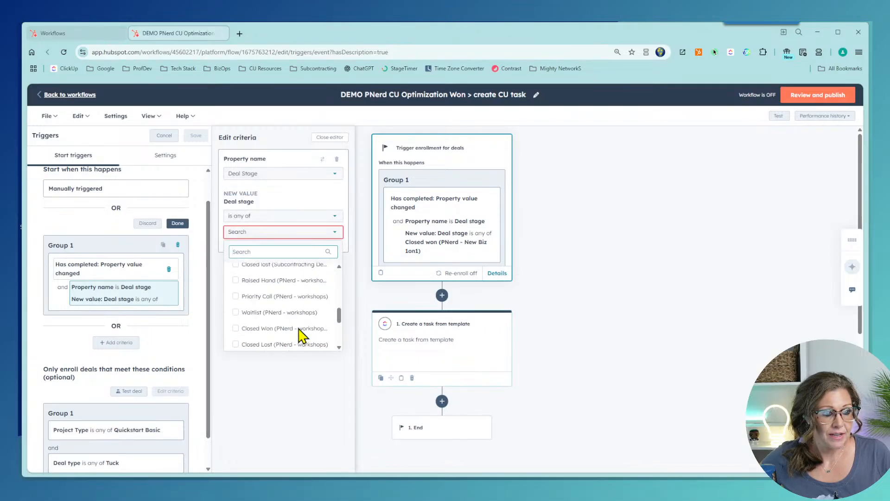
pyautogui.scroll(-2, 301, 338)
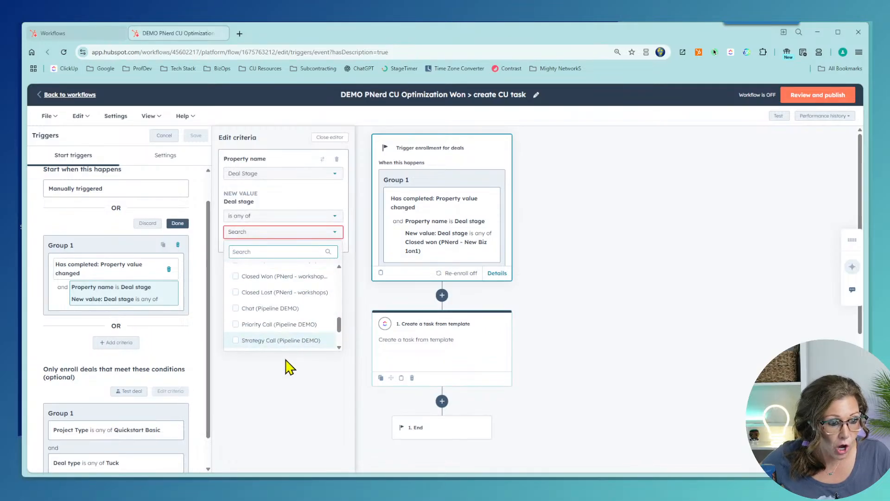
pyautogui.scroll(-4, 291, 343)
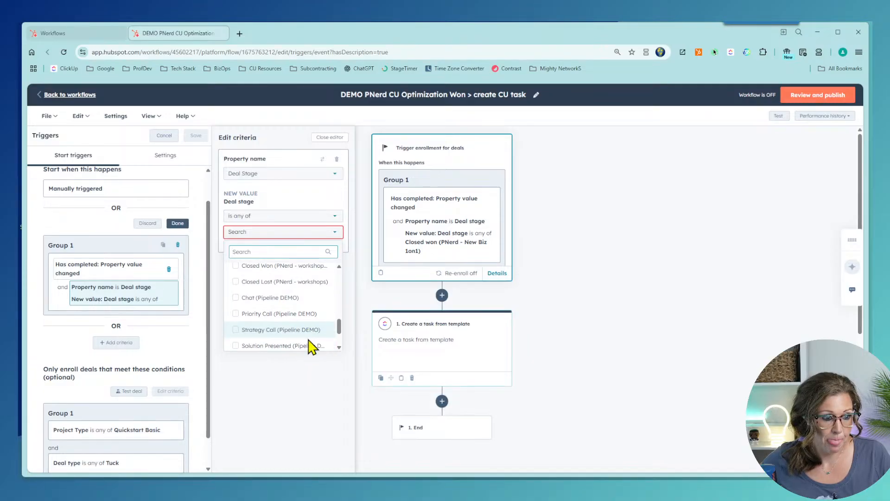
pyautogui.scroll(4, 296, 327)
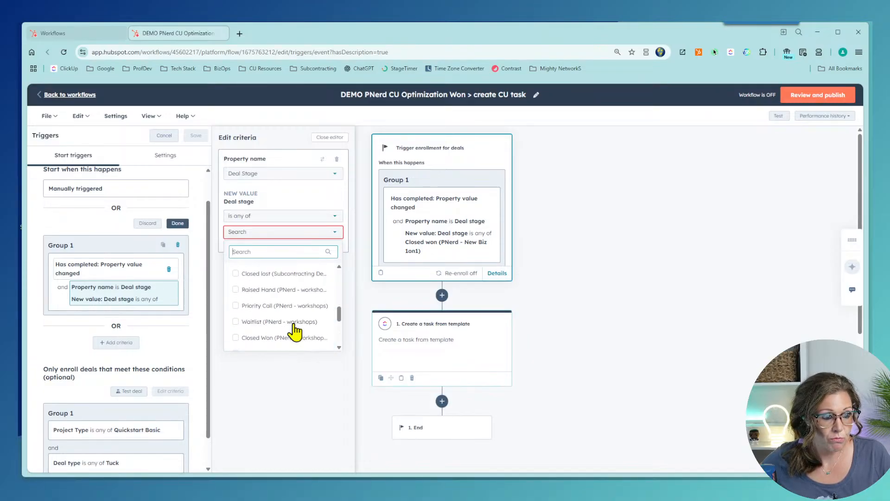
pyautogui.scroll(4, 292, 321)
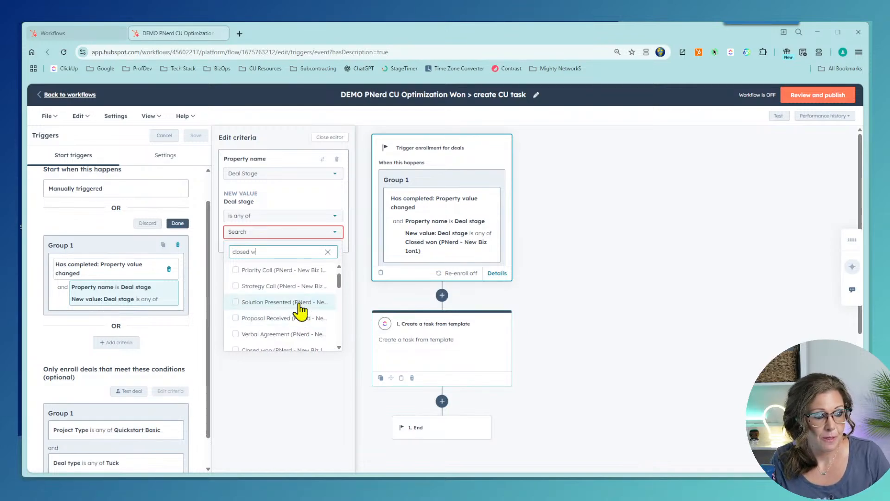
pyautogui.click(257, 319)
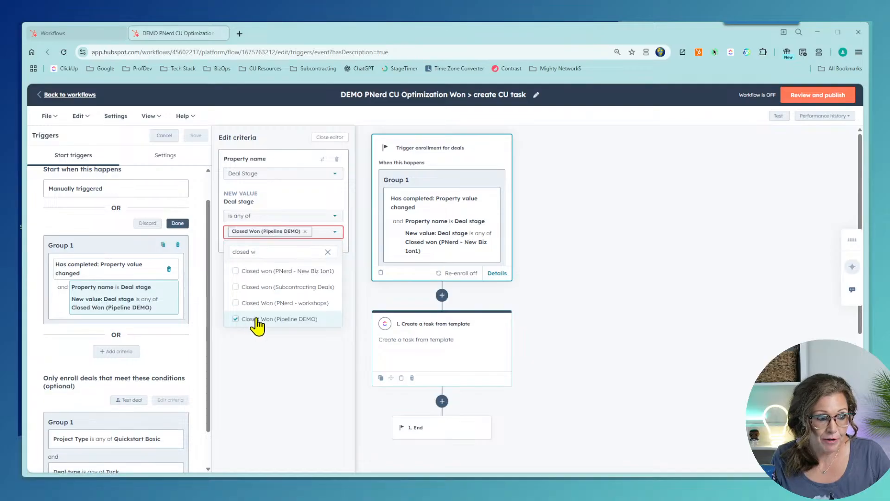
pyautogui.click(276, 355)
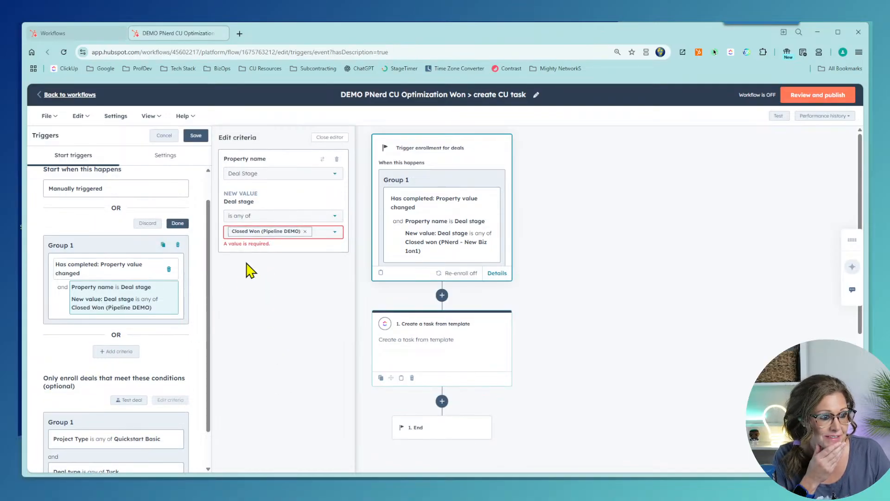
pyautogui.click(330, 137)
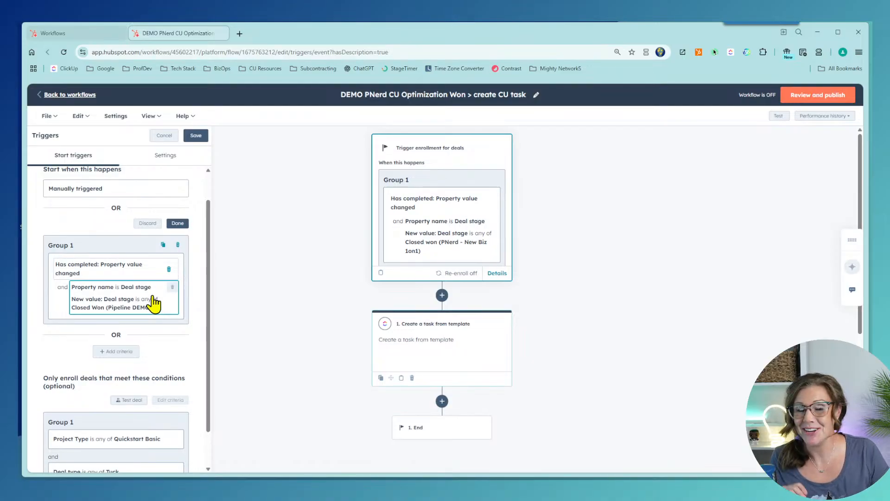
# Step: Inspect the enrollment trigger details, then discard the unsaved trigger changes
pyautogui.scroll(-1, 157, 324)
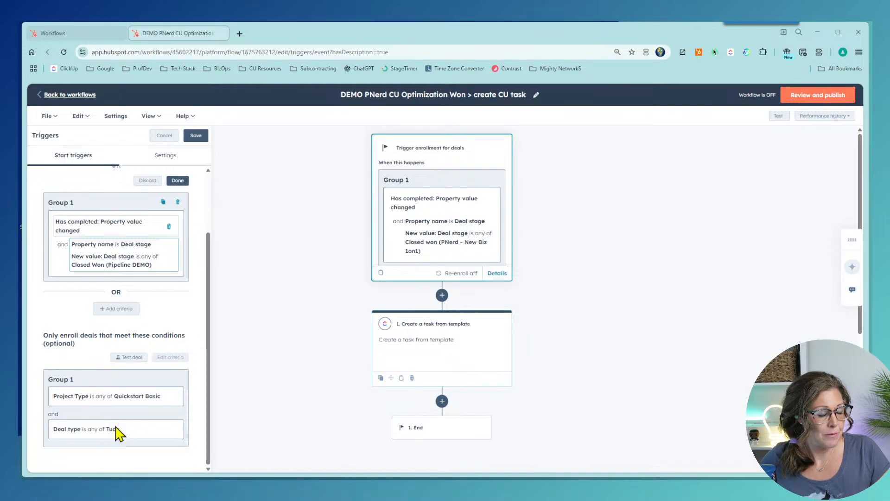
pyautogui.scroll(2, 120, 433)
pyautogui.scroll(-2, 120, 433)
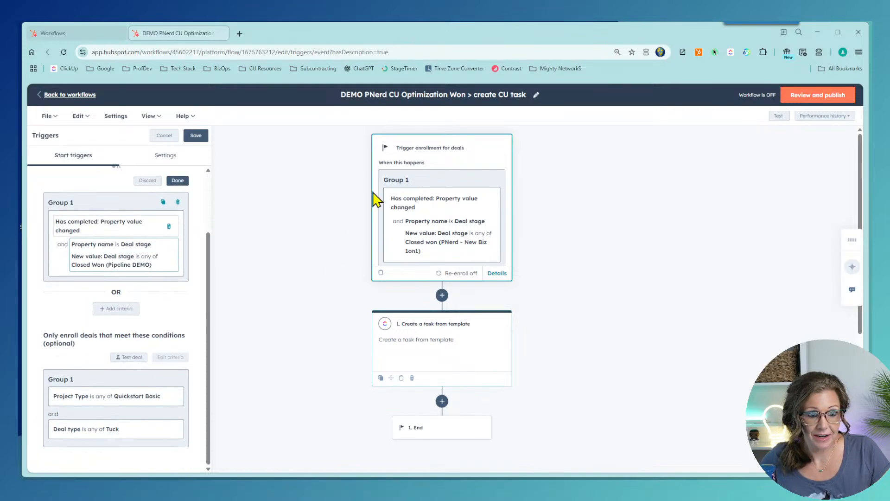
pyautogui.click(502, 277)
pyautogui.scroll(-3, 601, 363)
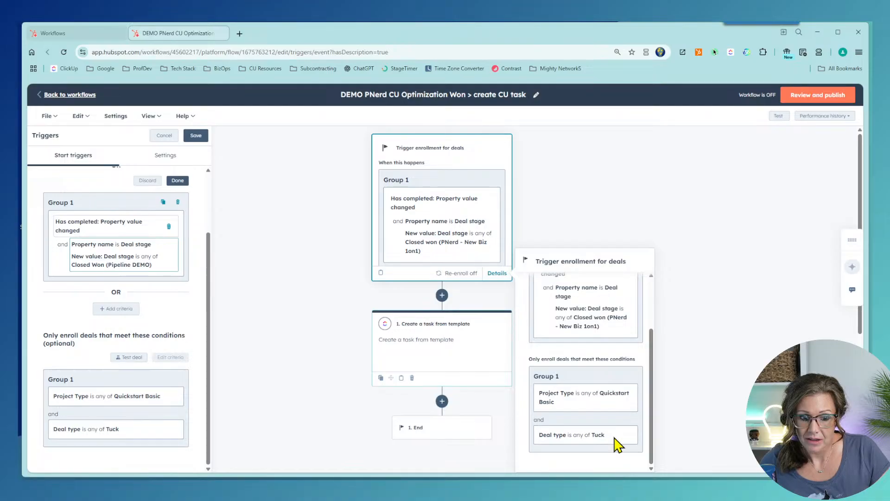
pyautogui.scroll(2, 79, 288)
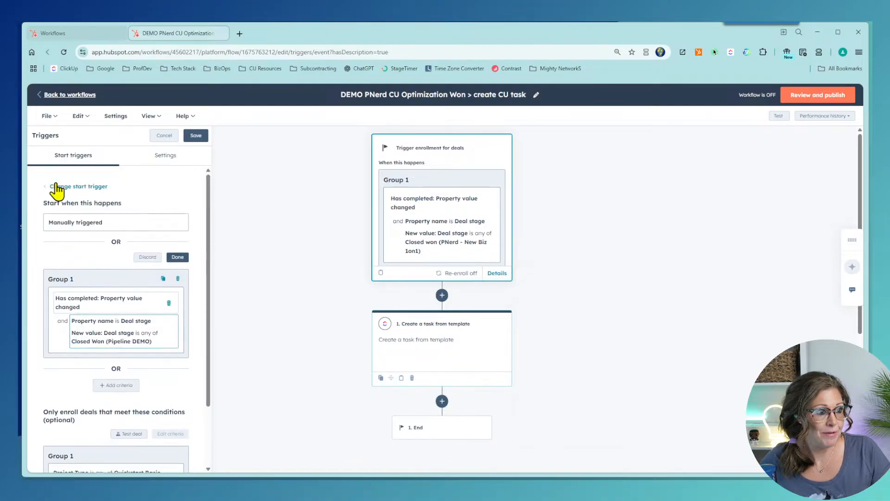
pyautogui.click(146, 258)
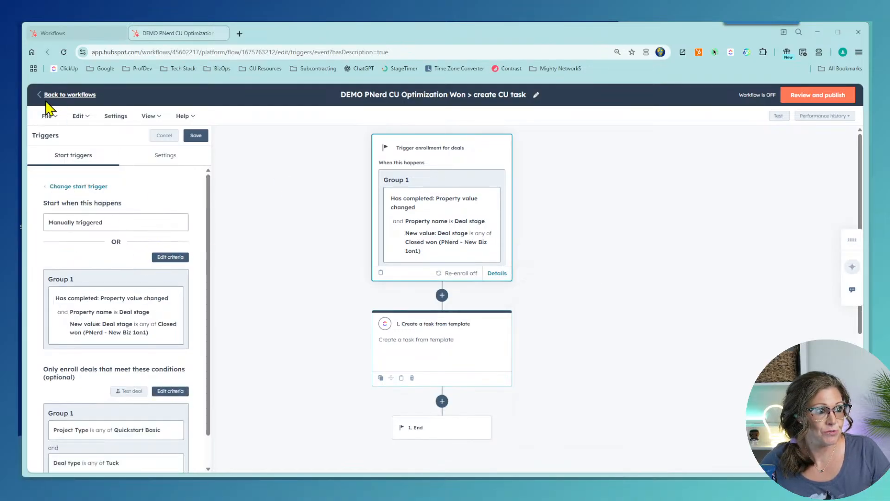
# Step: Delete the DEMO workflow through File > Delete and confirm
pyautogui.click(48, 116)
pyautogui.click(54, 216)
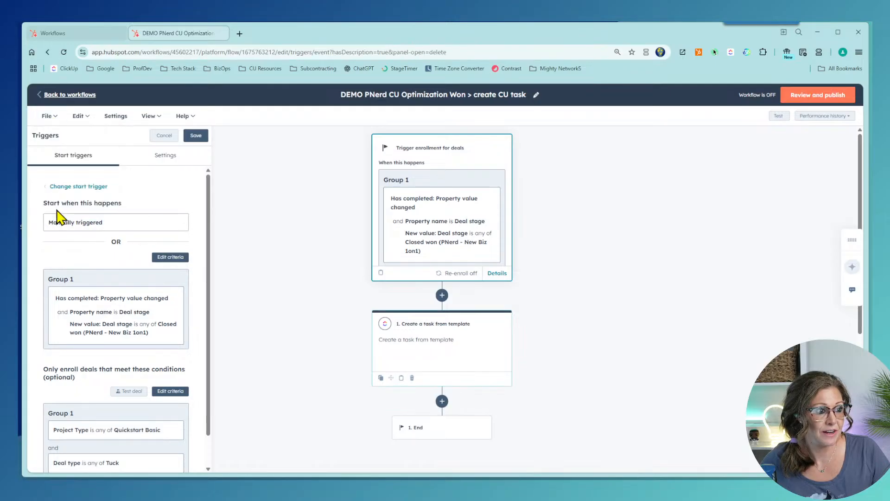
pyautogui.click(405, 272)
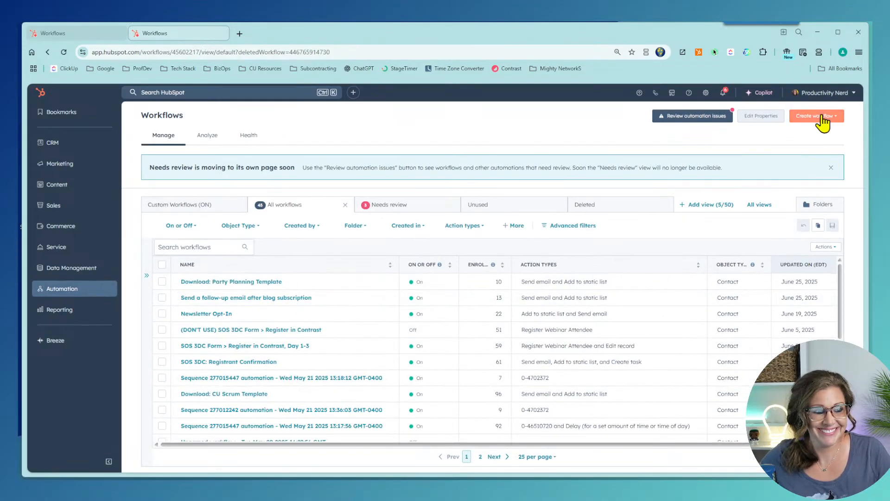
# Step: Start a new workflow from scratch and browse the automation, data change and advanced trigger categories
pyautogui.click(822, 116)
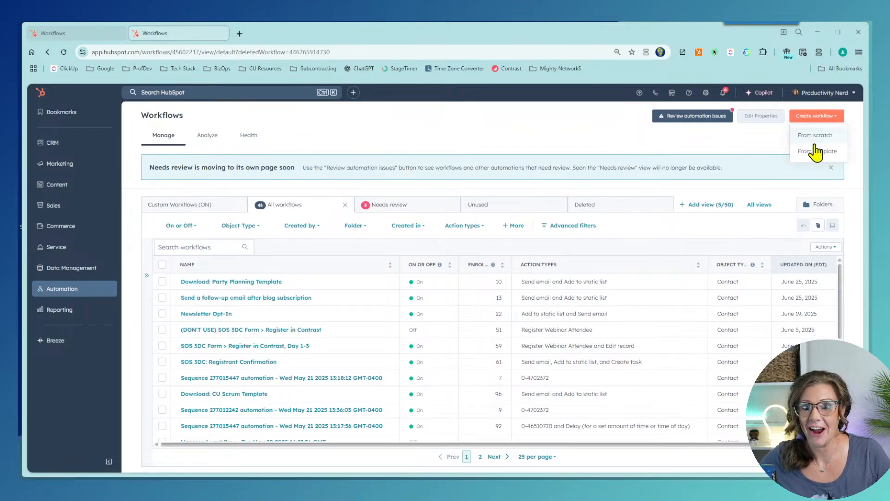
pyautogui.click(816, 135)
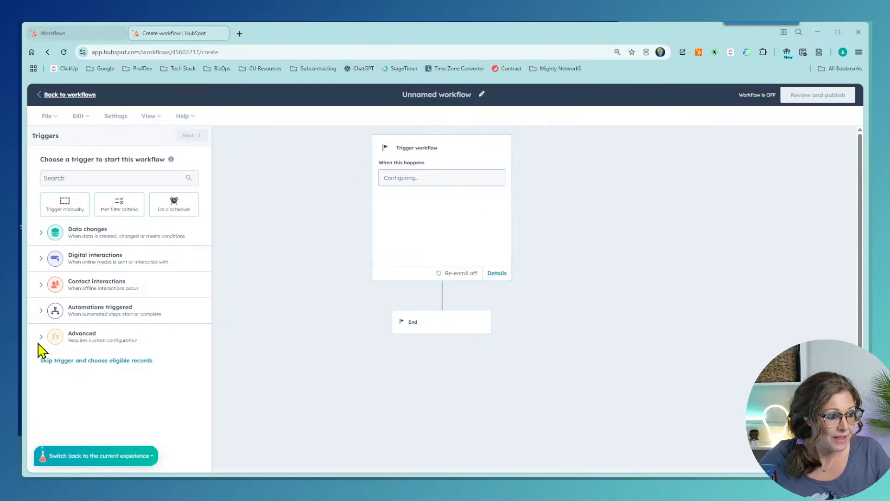
pyautogui.click(41, 312)
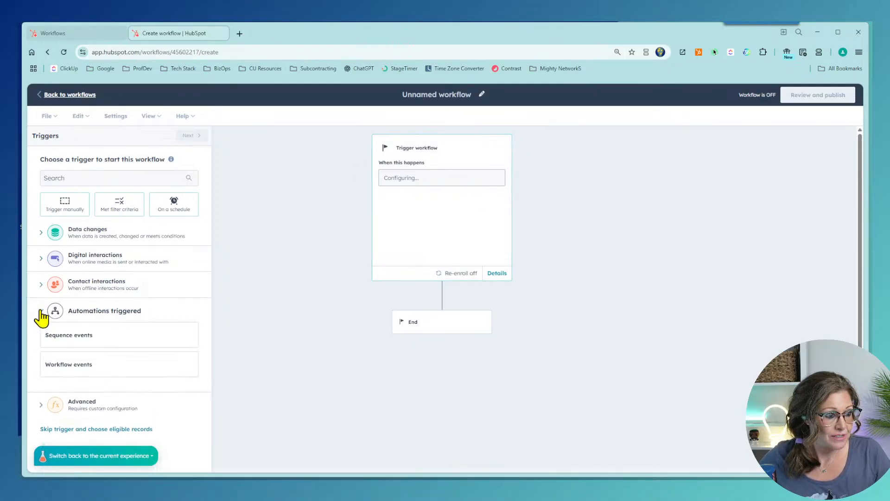
pyautogui.click(41, 311)
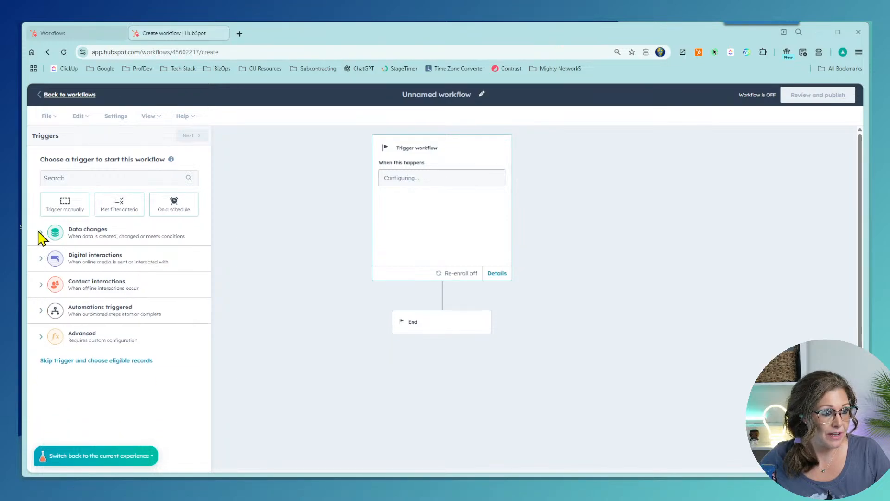
pyautogui.click(43, 237)
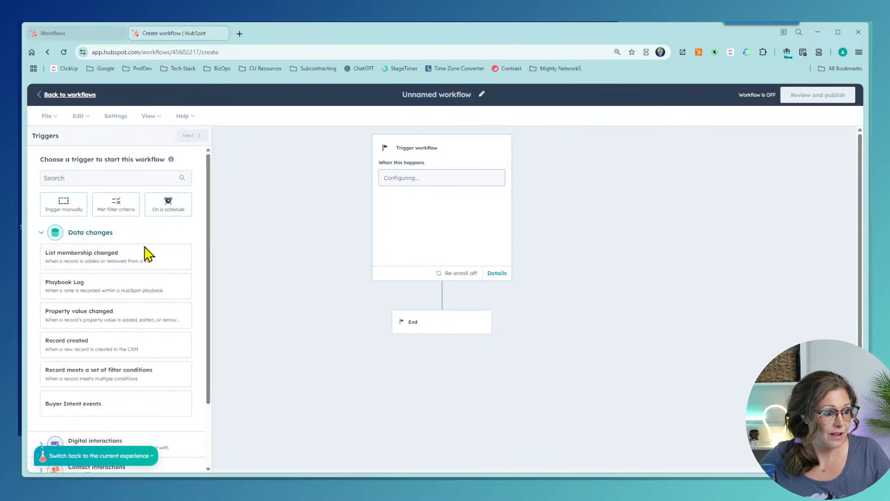
pyautogui.click(41, 234)
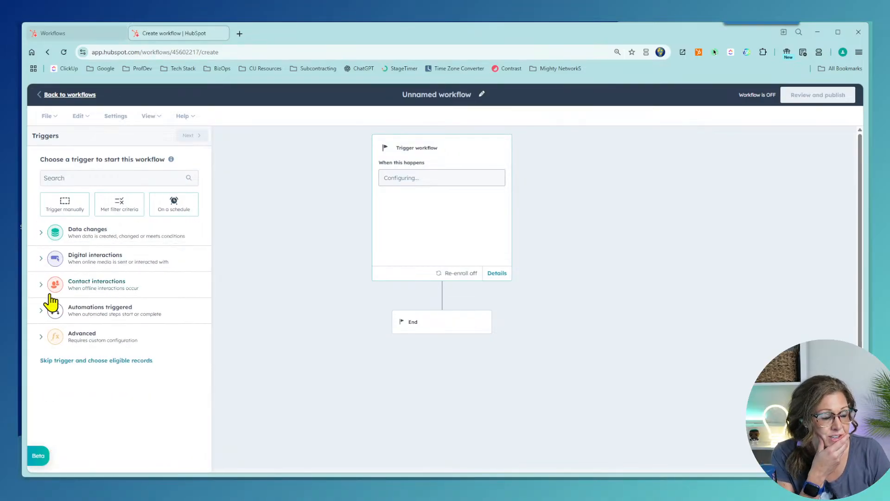
pyautogui.click(41, 337)
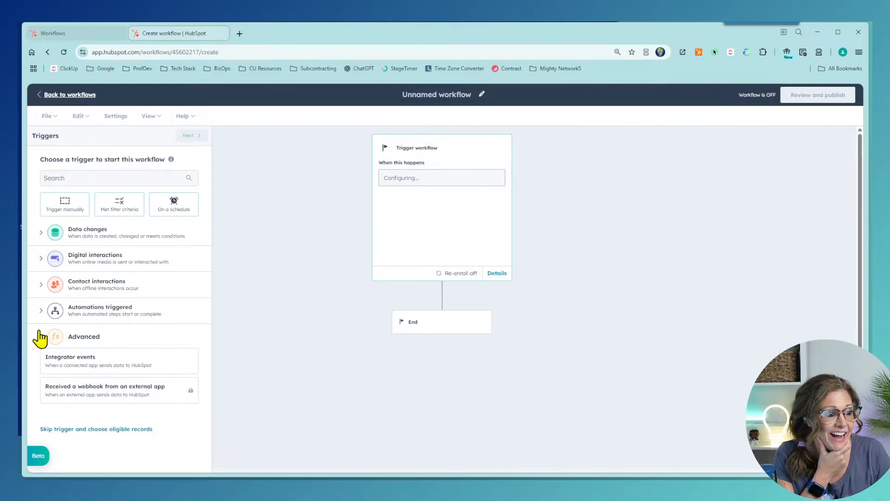
pyautogui.click(41, 337)
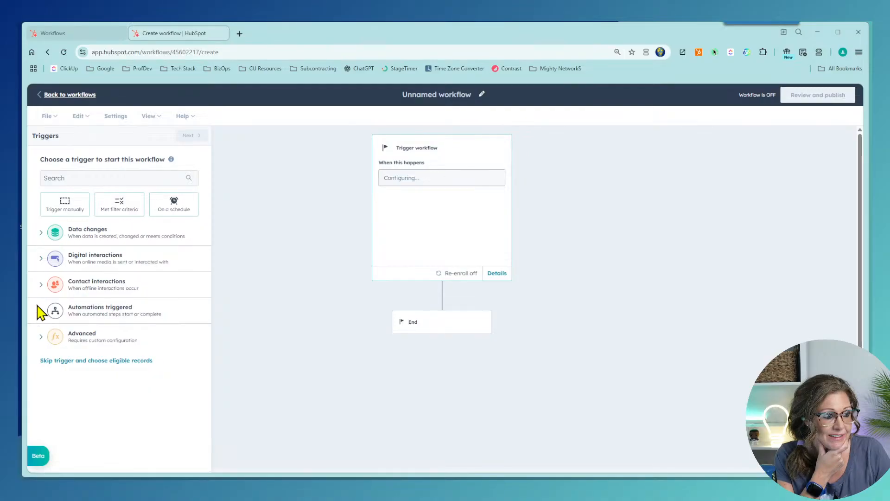
# Step: Pick the 'Record meets a set of filter conditions' trigger under Data changes
pyautogui.click(41, 311)
pyautogui.click(41, 311)
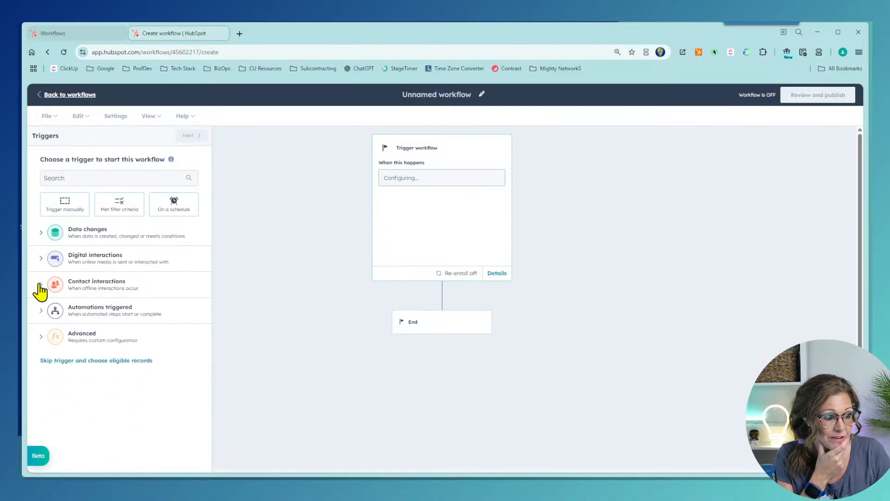
pyautogui.click(40, 284)
pyautogui.click(41, 259)
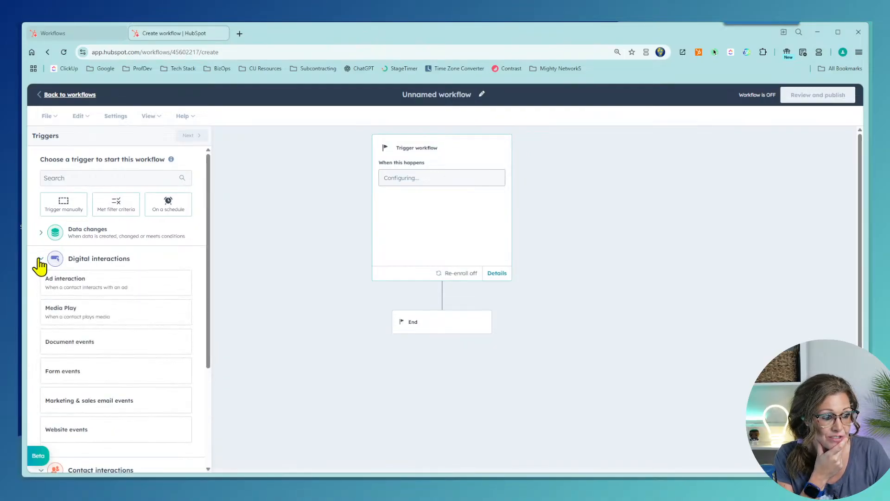
pyautogui.scroll(-1, 39, 266)
pyautogui.click(41, 185)
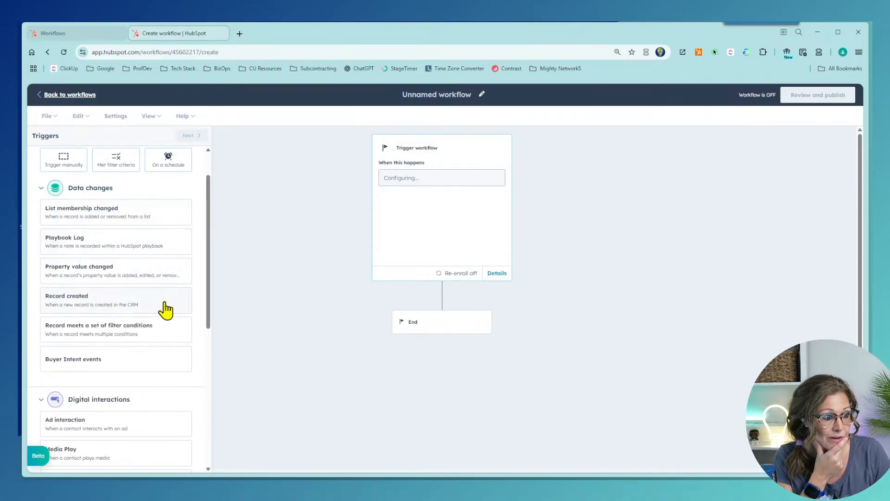
pyautogui.click(146, 335)
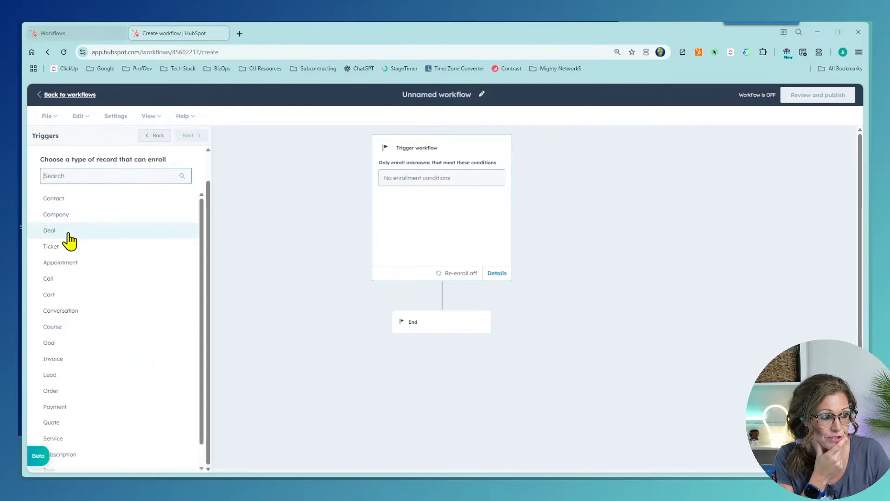
# Step: Enroll deals whose Deal stage is Closed Won (Pipeline DEMO) and proceed to Settings
pyautogui.click(68, 235)
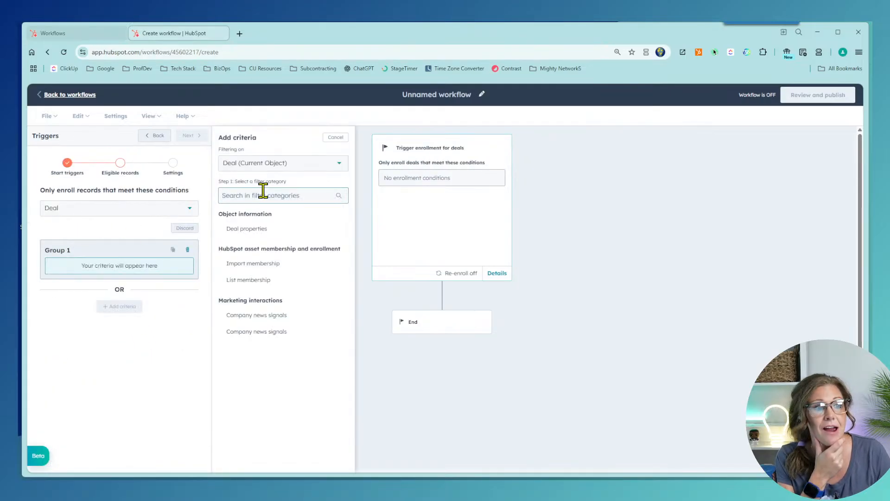
pyautogui.click(273, 232)
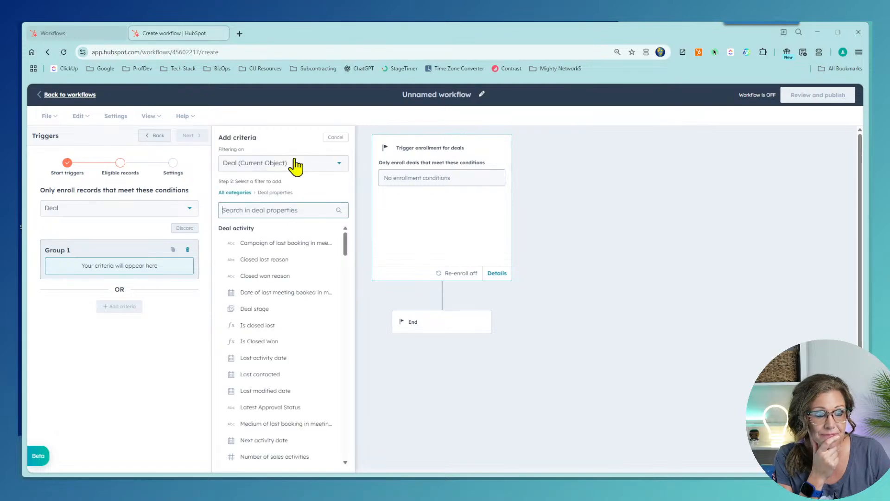
pyautogui.write('stag')
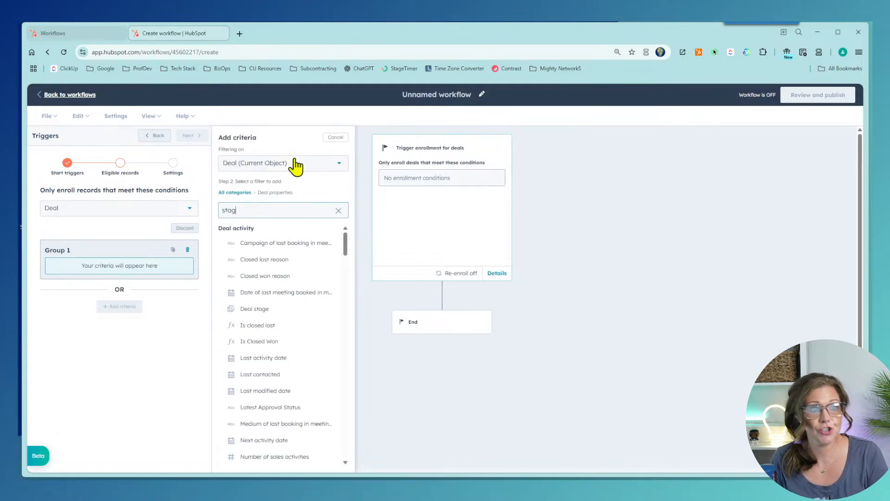
pyautogui.click(255, 242)
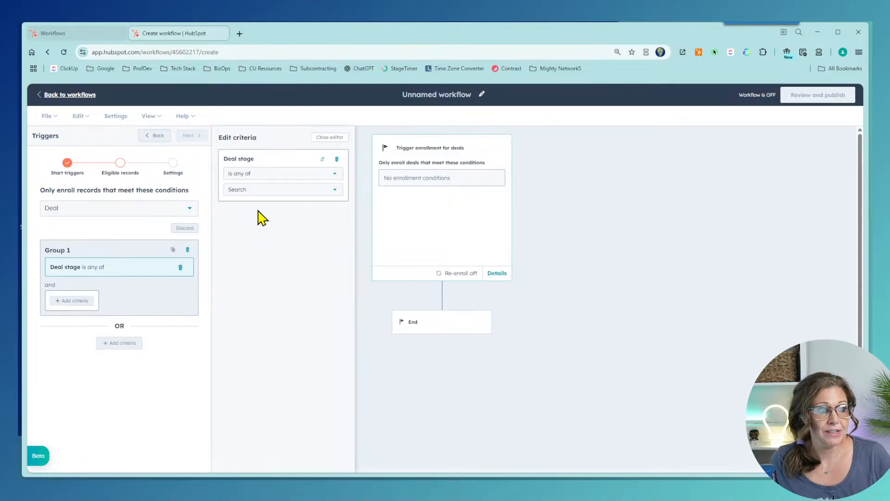
pyautogui.click(259, 191)
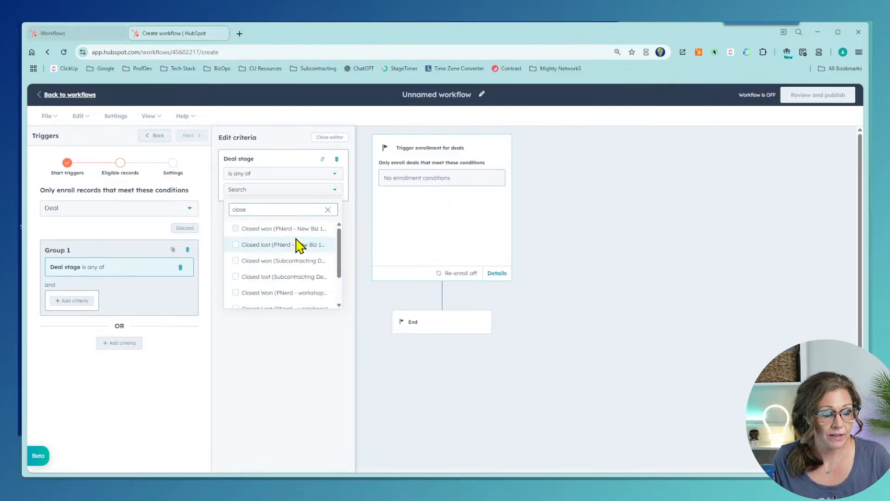
pyautogui.scroll(-3, 310, 285)
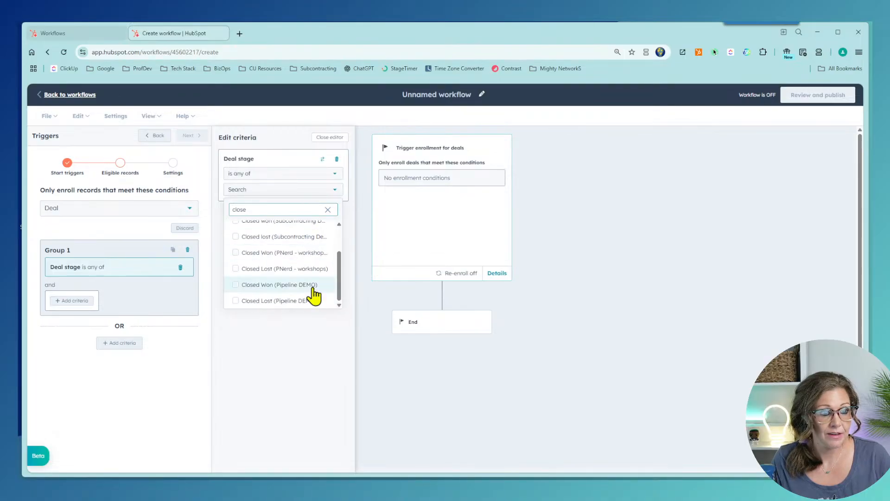
pyautogui.click(310, 288)
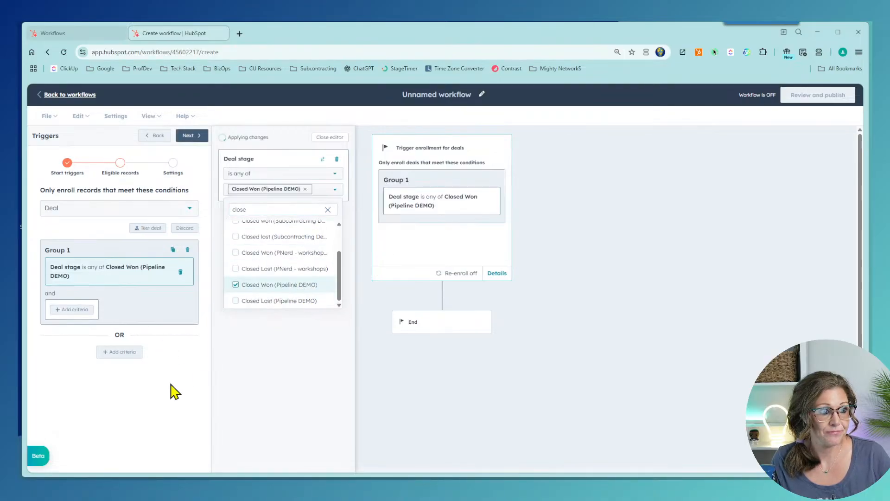
pyautogui.click(189, 136)
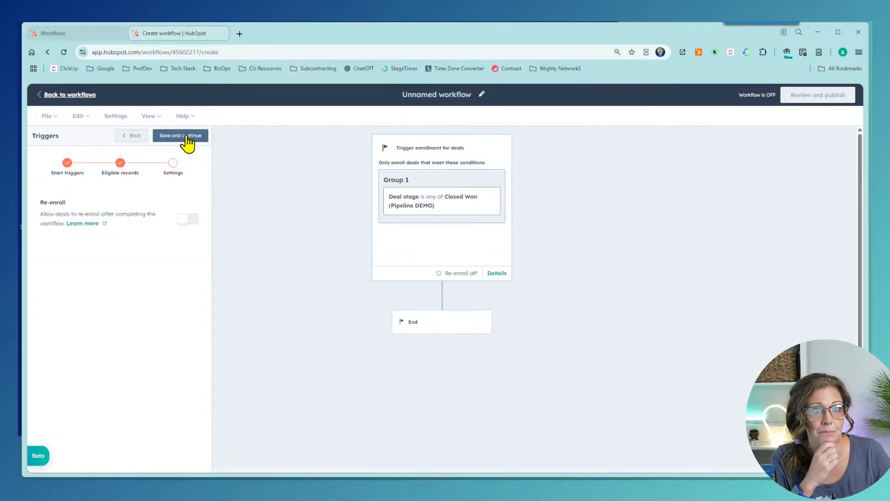
# Step: Save and continue the Closed Won (Pipeline DEMO) deal-stage trigger
pyautogui.click(163, 139)
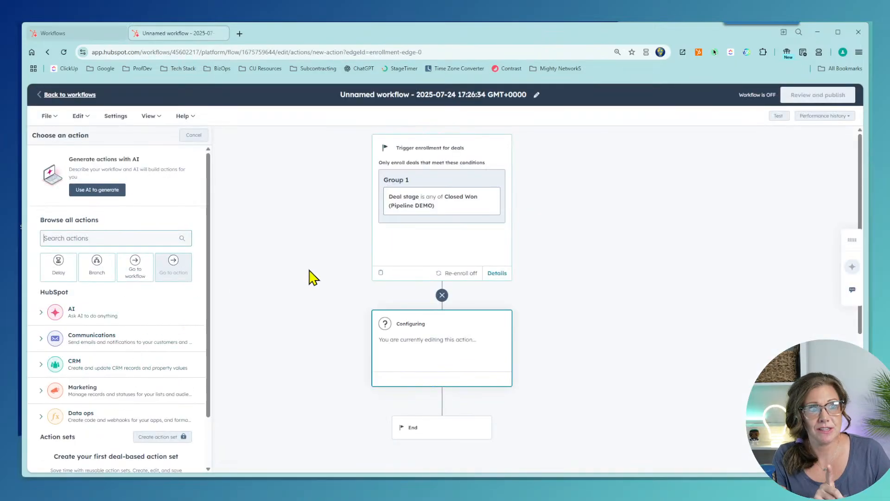
pyautogui.scroll(-1, 457, 396)
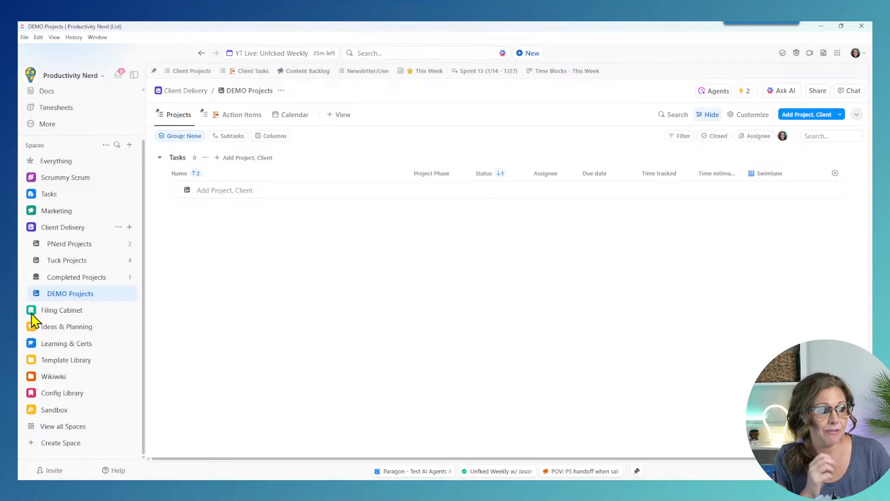
# Step: Minimize the ClickUp DEMO Projects window to reveal the HubSpot workflow editor
pyautogui.click(821, 27)
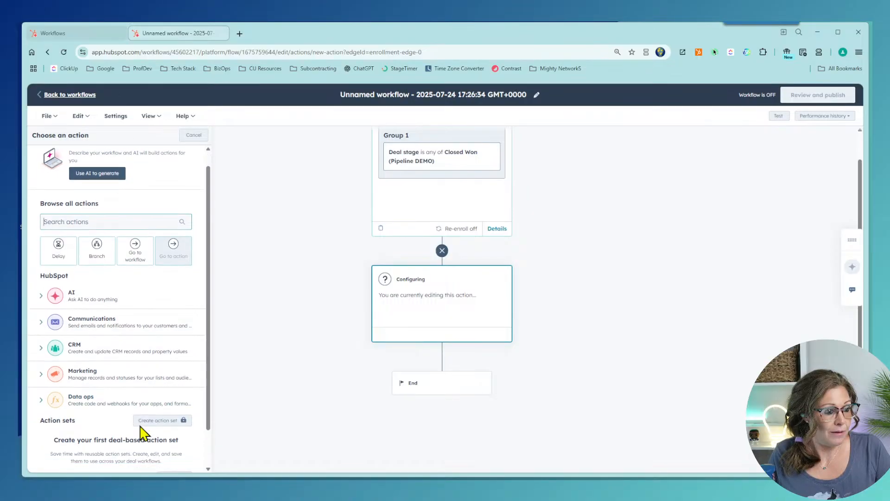
# Step: Attempt to publish, then expand ClickUp under Integrated apps to list its actions
pyautogui.scroll(-2, 99, 459)
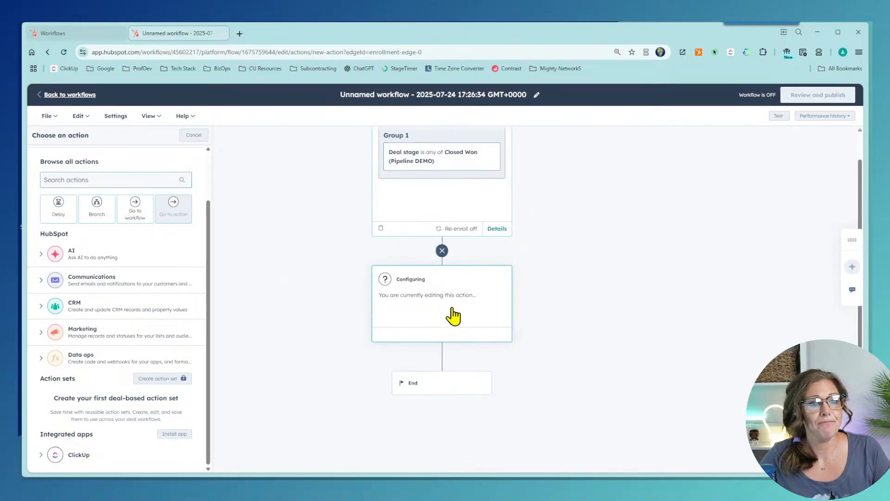
pyautogui.scroll(1, 403, 176)
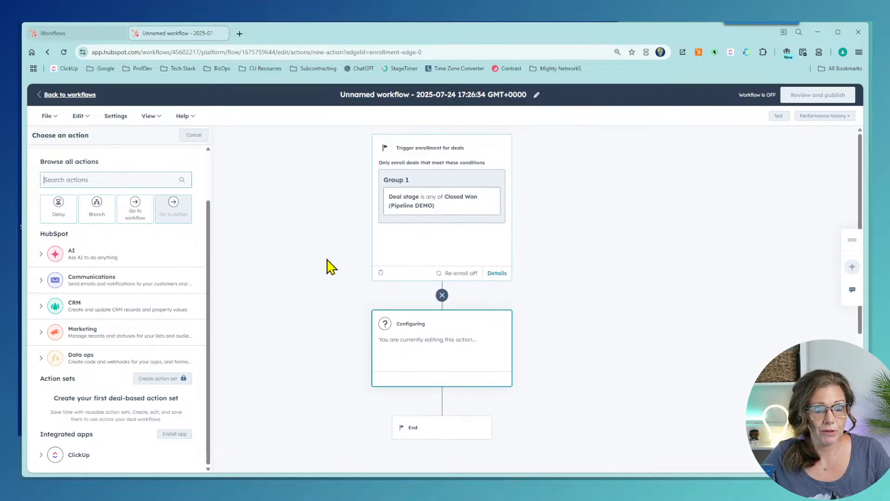
pyautogui.click(799, 93)
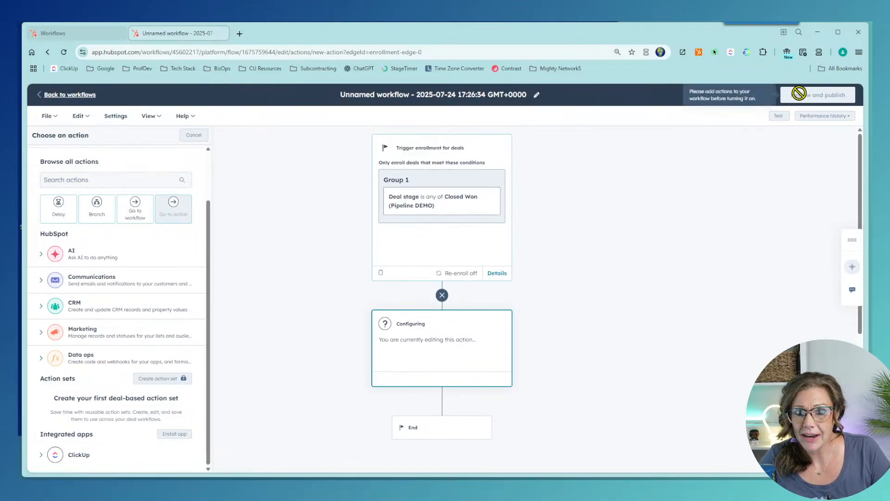
pyautogui.scroll(-5, 302, 286)
pyautogui.scroll(5, 302, 286)
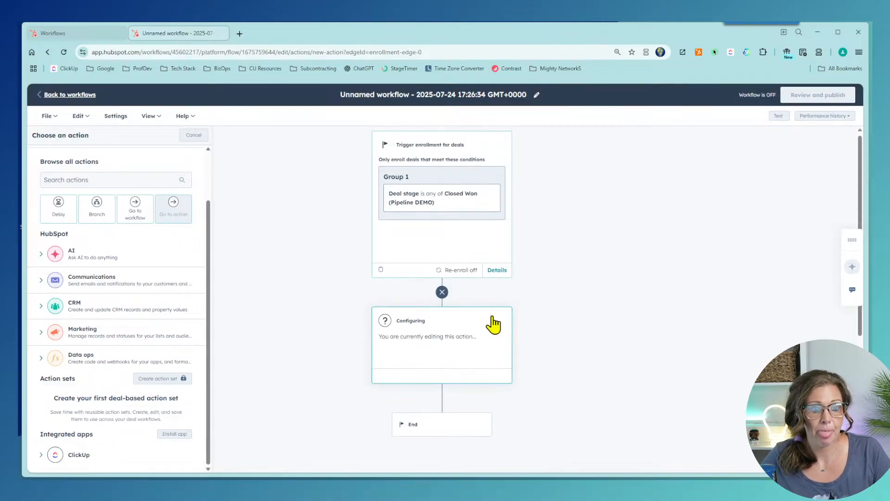
pyautogui.scroll(2, 103, 258)
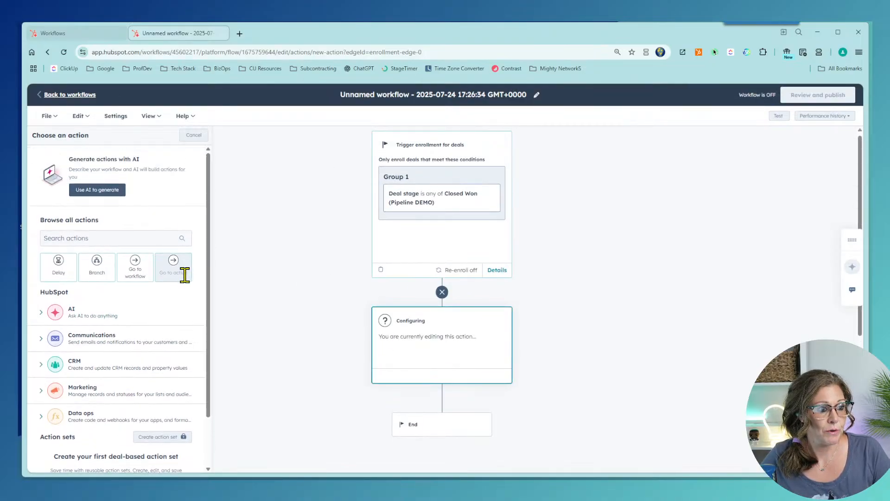
pyautogui.scroll(-2, 185, 275)
pyautogui.click(41, 455)
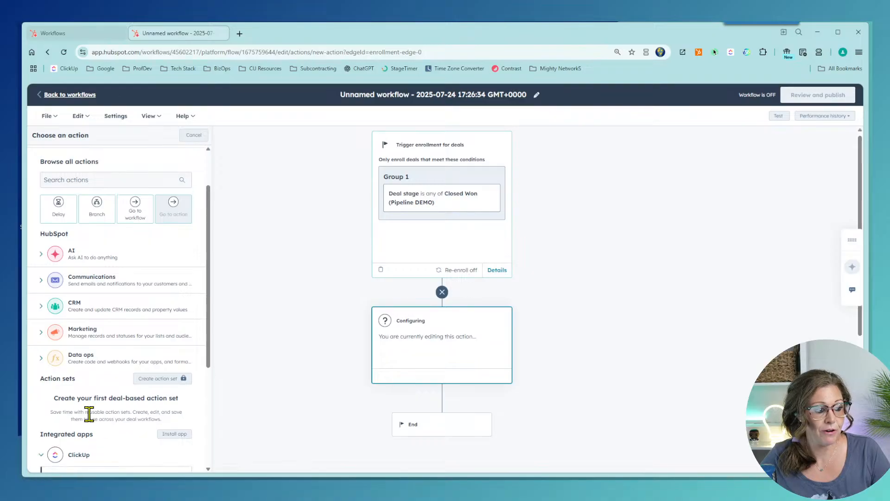
pyautogui.scroll(-6, 89, 414)
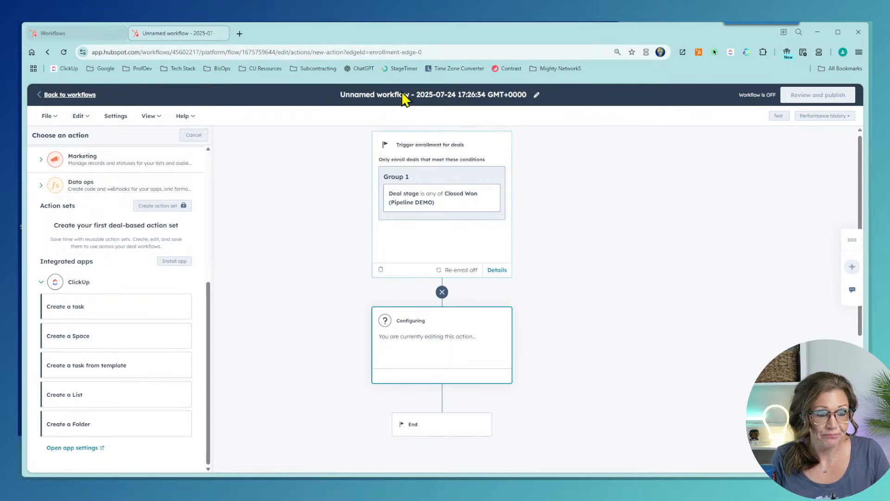
# Step: Rename the workflow to '(DEMO) Closed Won > Create CU Task' and save the name
pyautogui.click(537, 95)
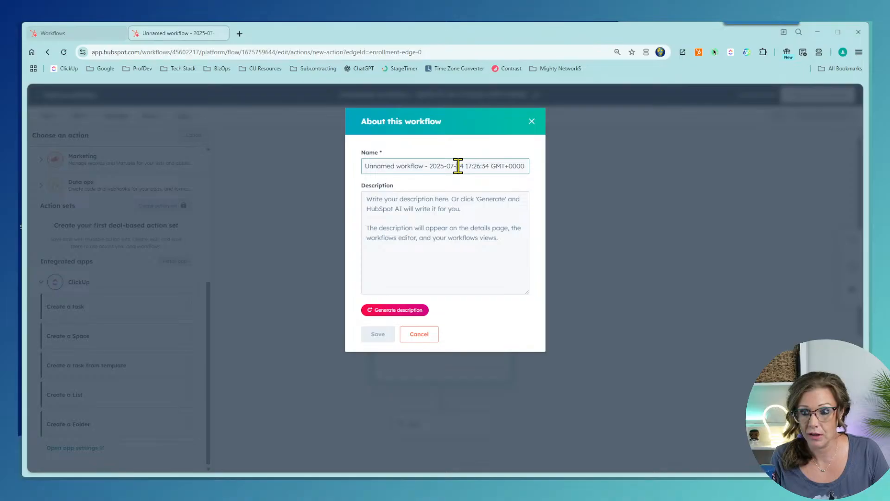
pyautogui.tripleClick(458, 166)
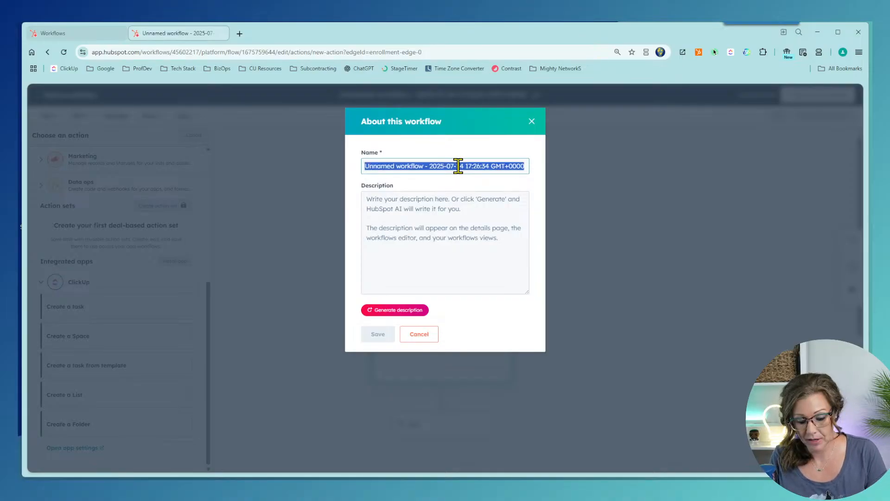
pyautogui.write('Closed Won > Create CU Task')
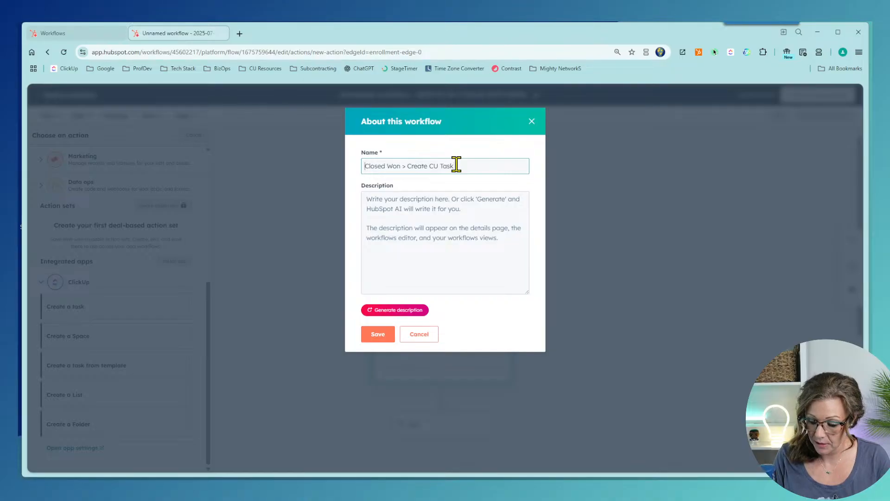
pyautogui.write('(DEMO)')
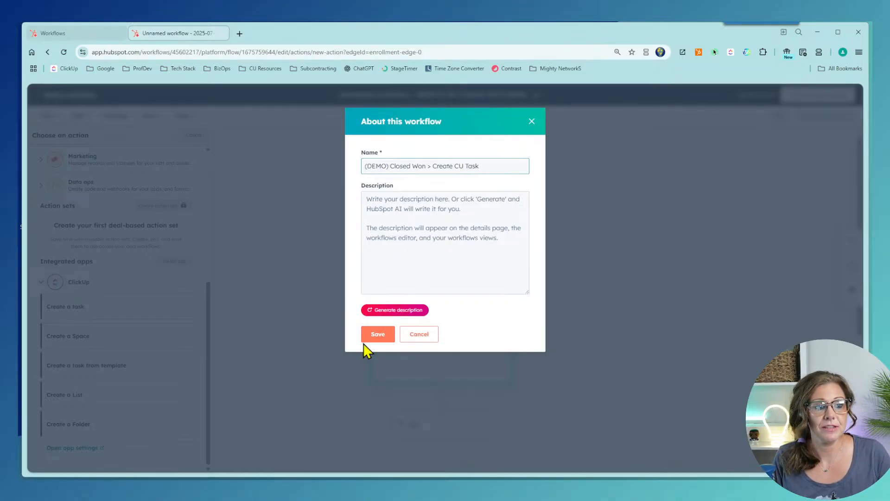
pyautogui.click(370, 339)
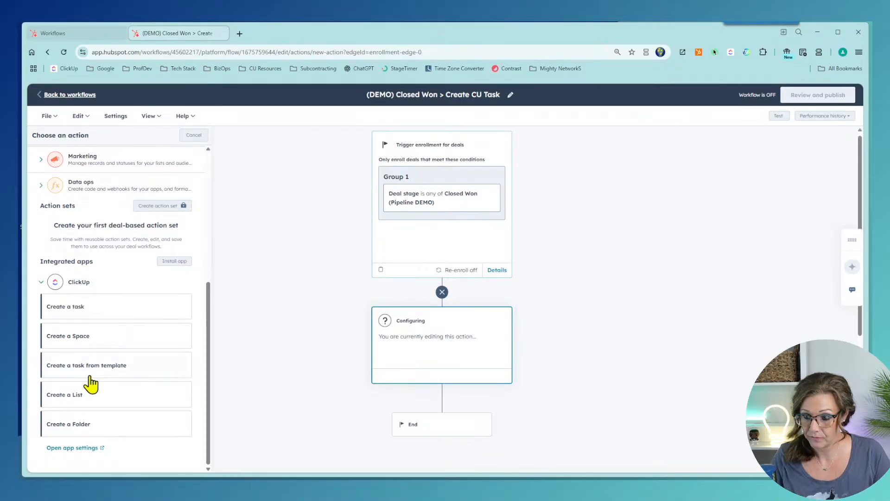
# Step: Add a ClickUp 'Create a task from template' step: Productivity Nerd workspace, Client Delivery space, No Folder
pyautogui.click(90, 376)
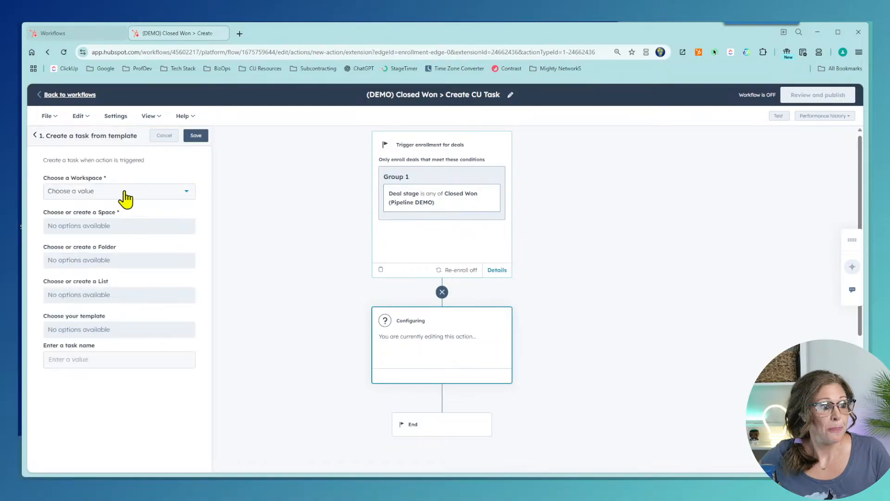
pyautogui.click(125, 197)
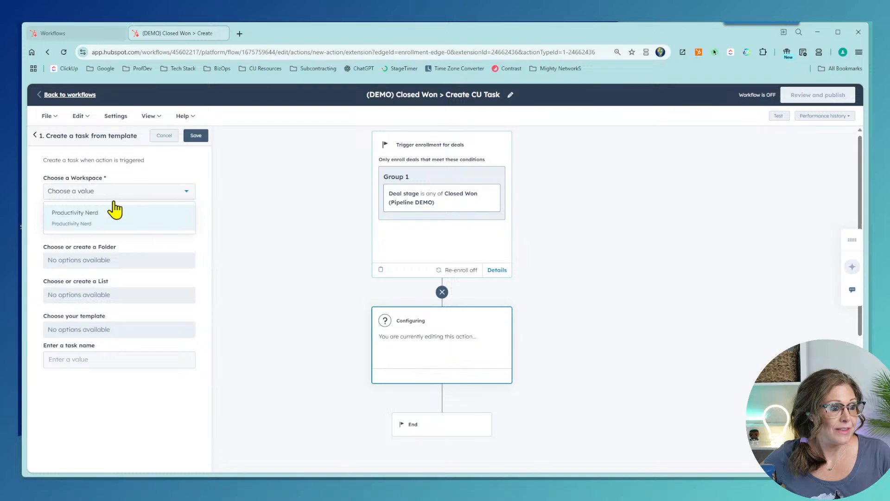
pyautogui.click(115, 210)
pyautogui.scroll(-3, 125, 273)
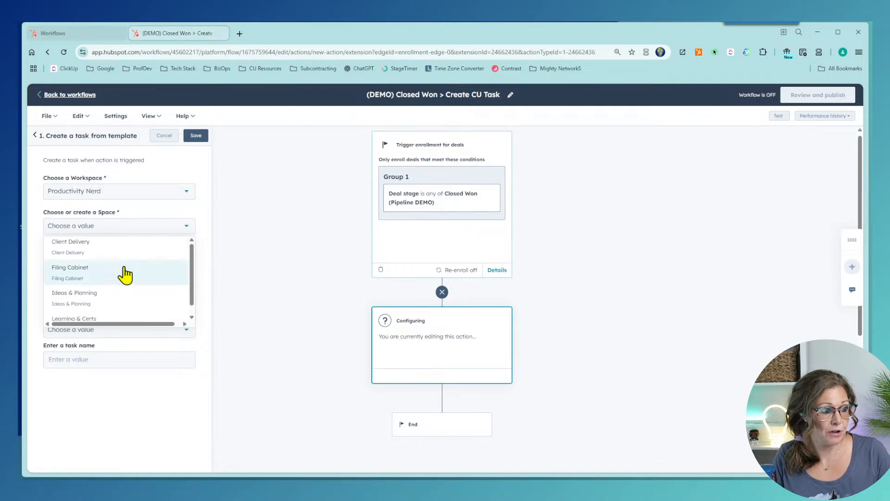
pyautogui.click(111, 253)
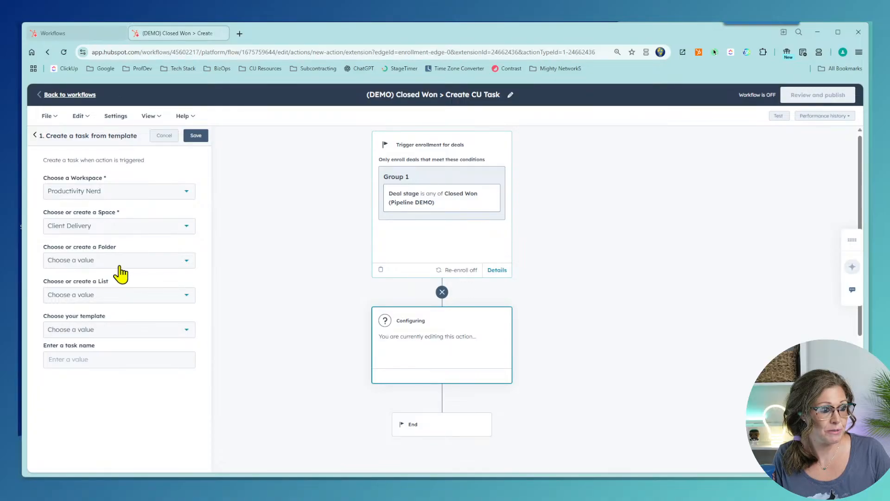
pyautogui.click(118, 262)
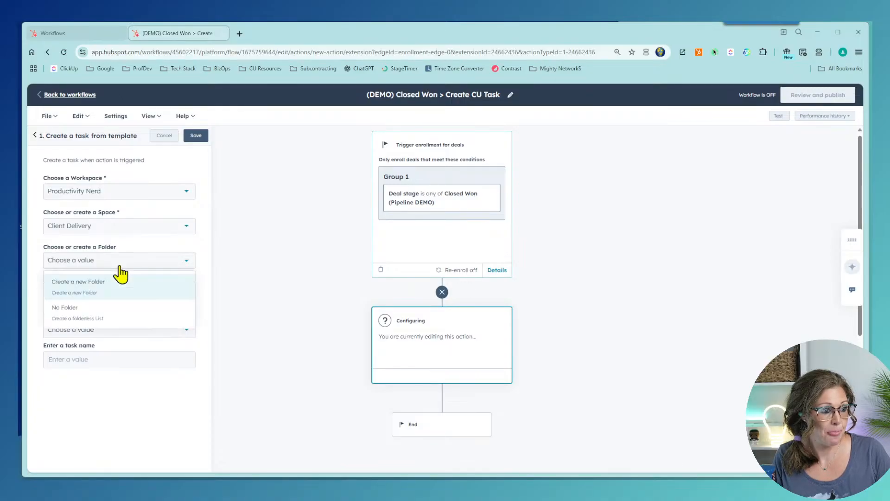
pyautogui.click(147, 261)
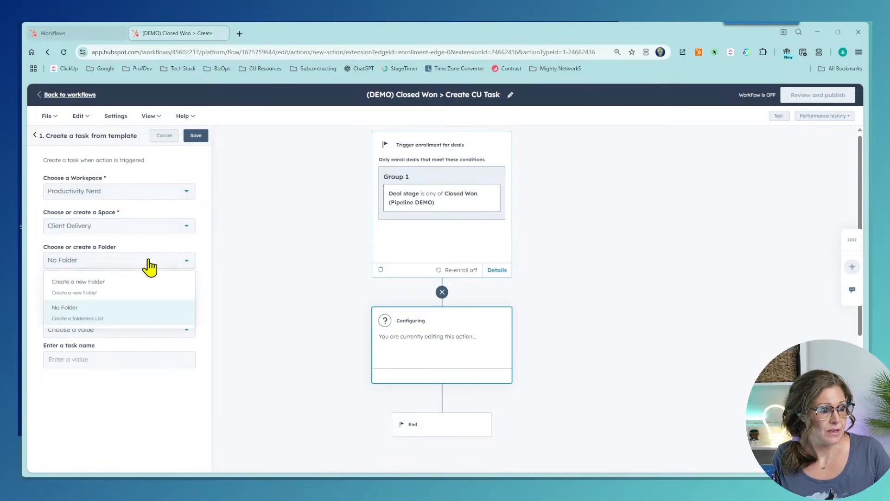
pyautogui.click(148, 260)
# Step: Set the list to DEMO Projects and the template to CU Ad hoc Launch 07/24/25
pyautogui.click(133, 295)
pyautogui.click(133, 295)
pyautogui.click(134, 296)
pyautogui.scroll(-3, 135, 357)
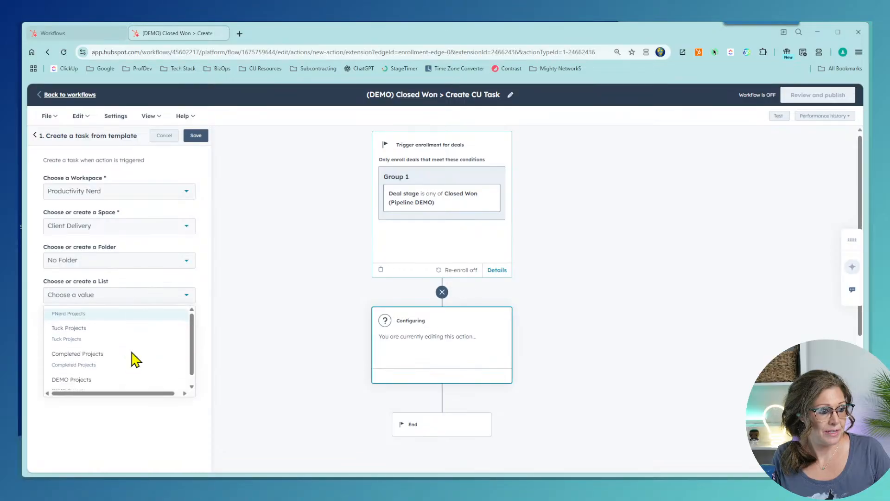
pyautogui.click(107, 390)
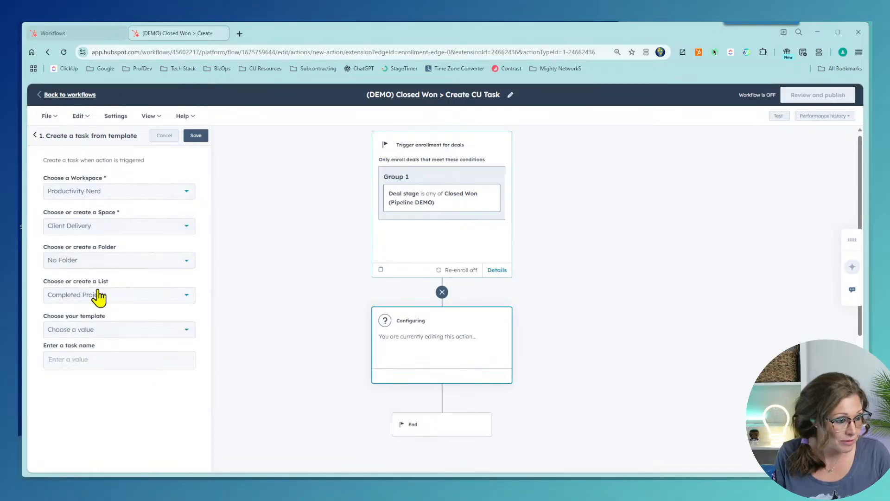
pyautogui.click(98, 295)
pyautogui.scroll(-2, 102, 371)
pyautogui.click(91, 391)
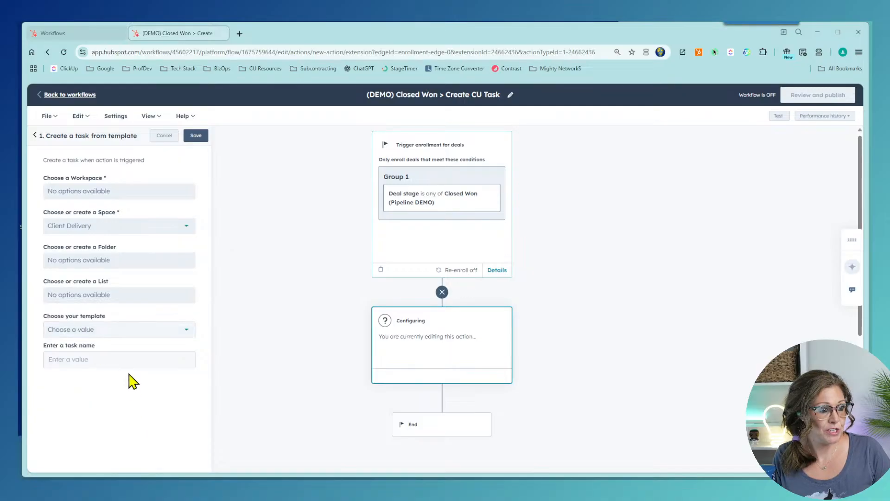
pyautogui.click(136, 334)
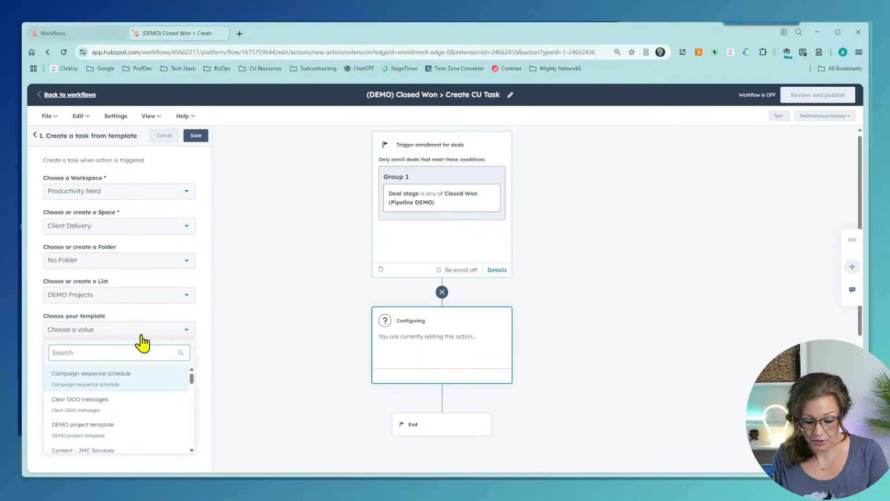
pyautogui.write('ad hoc')
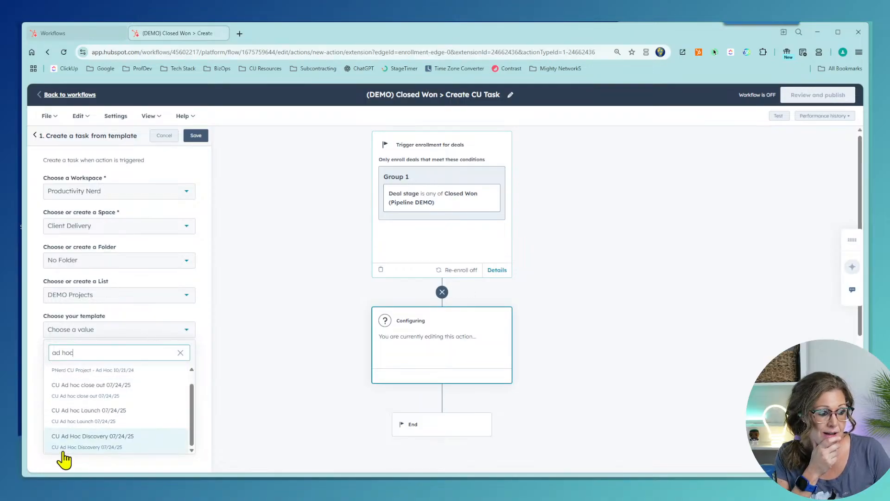
pyautogui.click(83, 416)
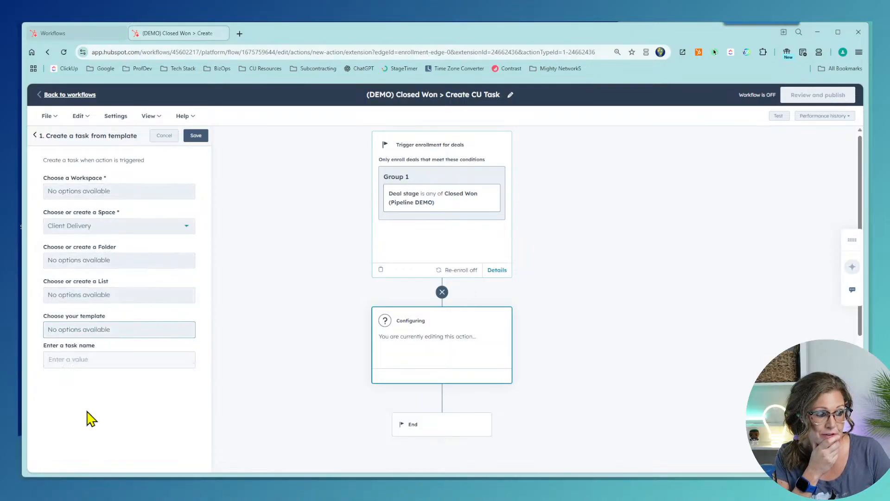
pyautogui.click(95, 361)
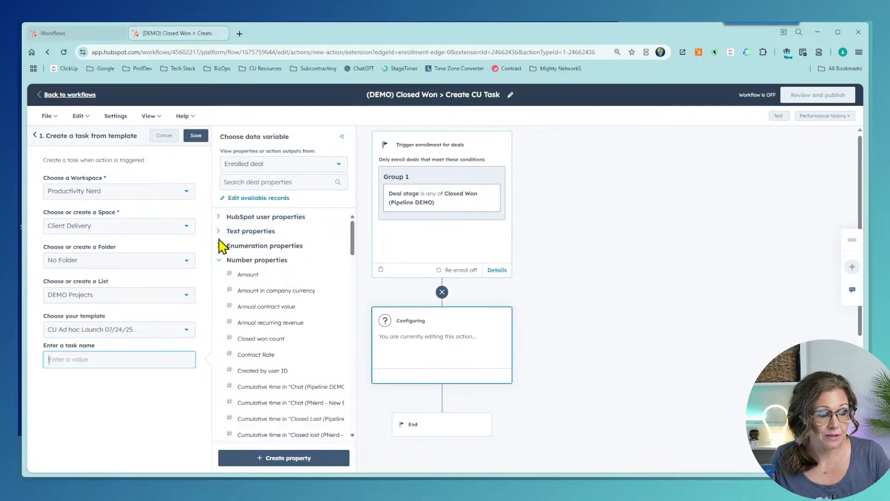
# Step: Search 'name', insert the Deal Name variable as the ClickUp task name, and save the action
pyautogui.click(219, 216)
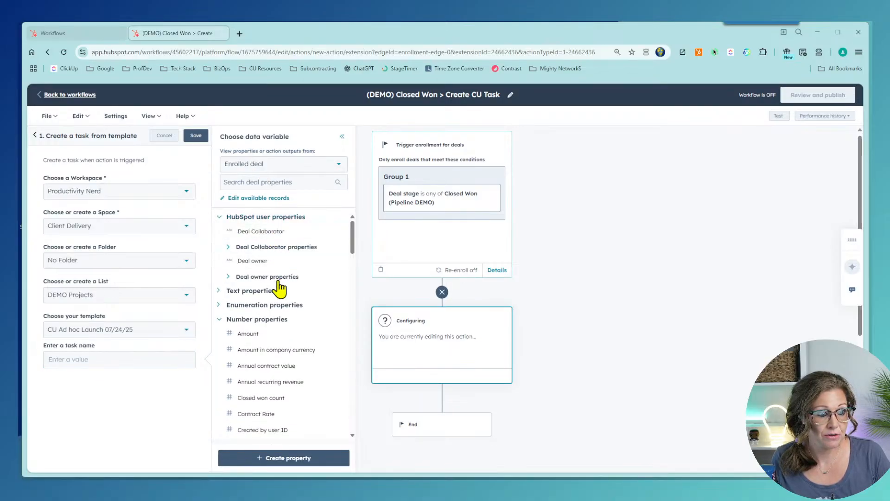
pyautogui.click(228, 279)
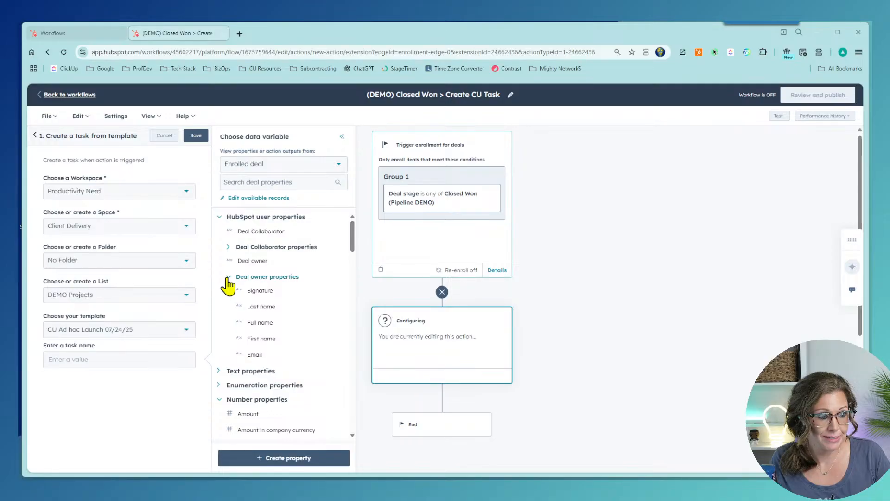
pyautogui.click(219, 217)
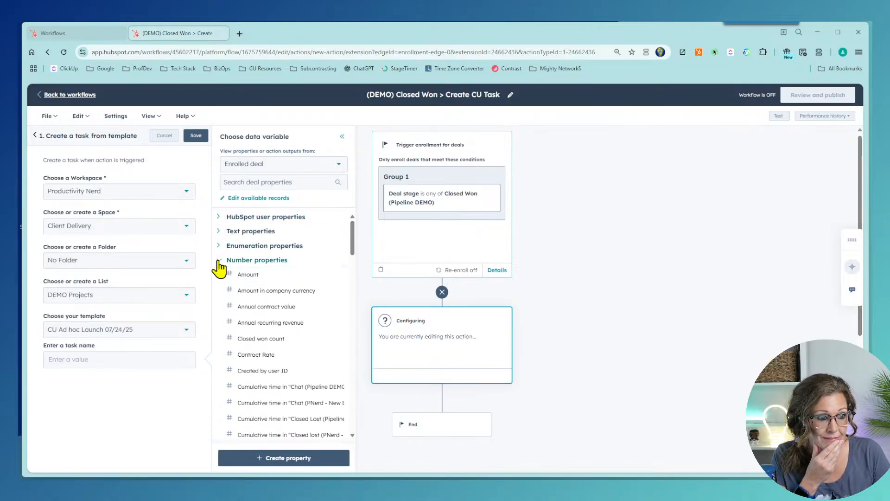
pyautogui.scroll(-12, 270, 337)
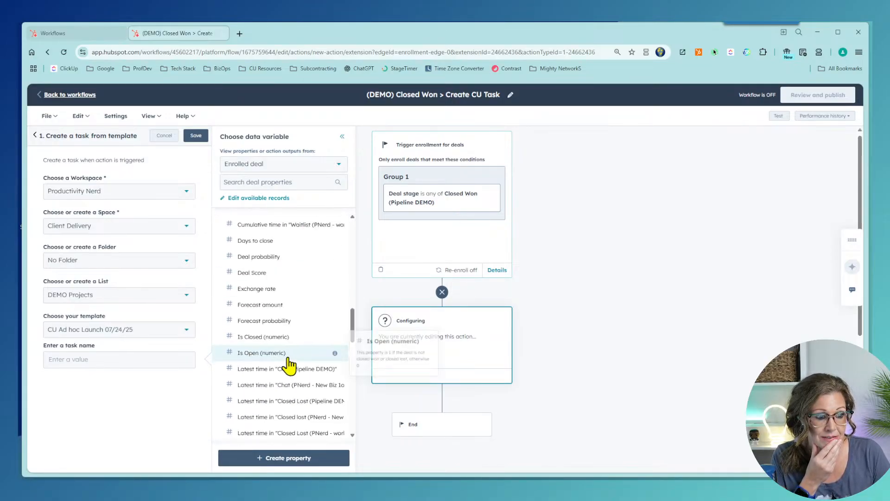
pyautogui.click(261, 184)
pyautogui.write('b')
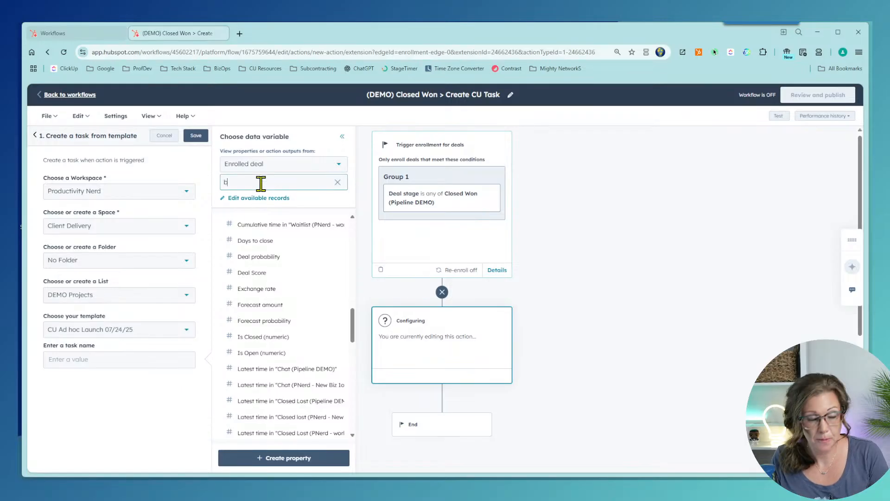
pyautogui.press('BackSpace')
pyautogui.write('name')
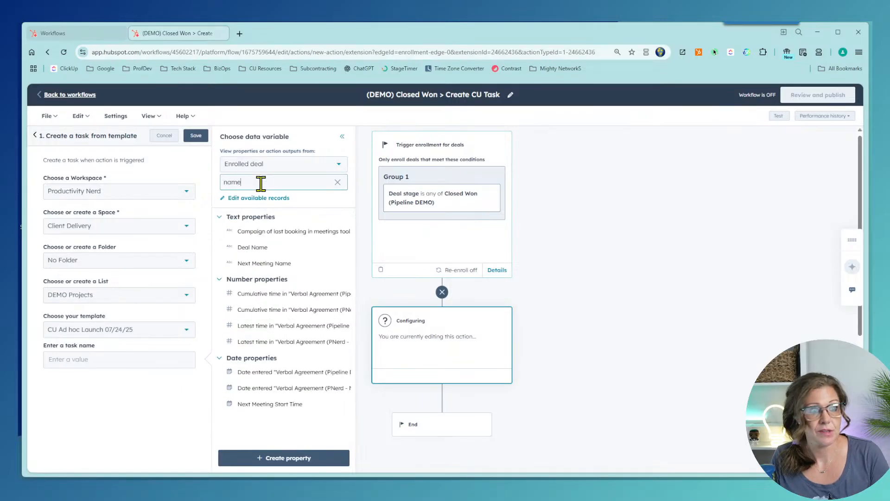
pyautogui.click(256, 248)
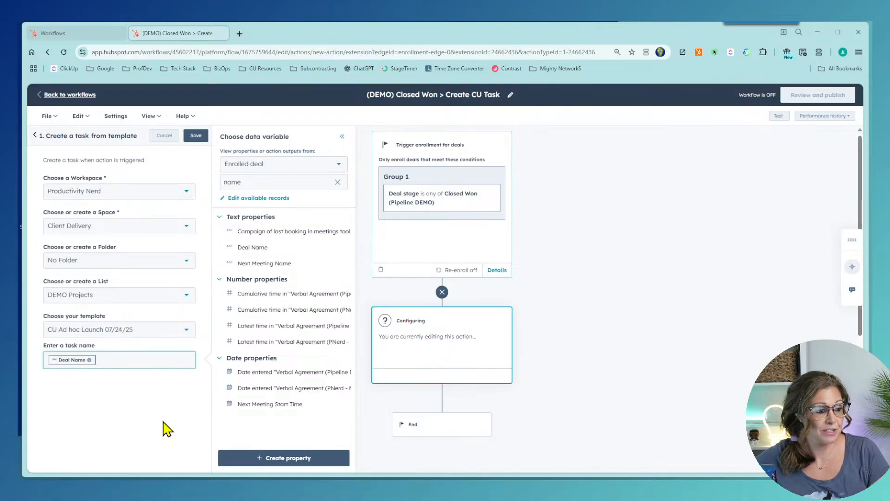
pyautogui.click(33, 452)
pyautogui.click(196, 135)
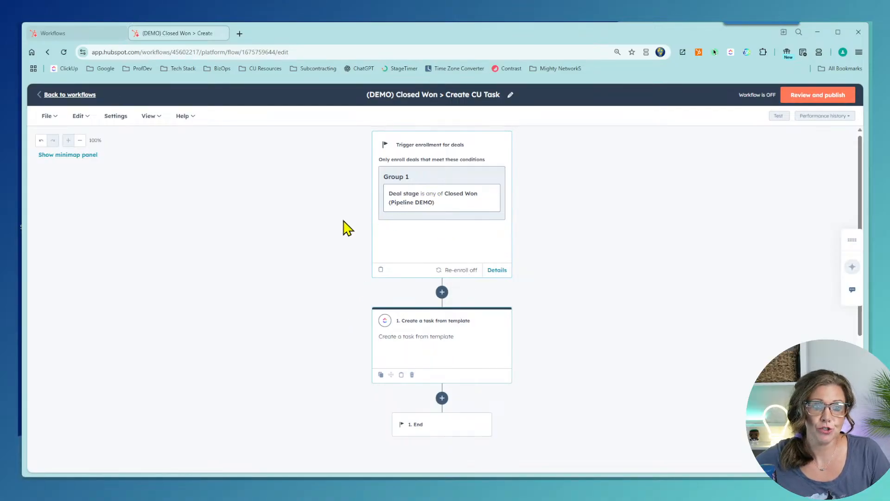
# Step: Review enrollment, timing, connections and workflow details, then turn the Closed Won workflow on
pyautogui.click(807, 97)
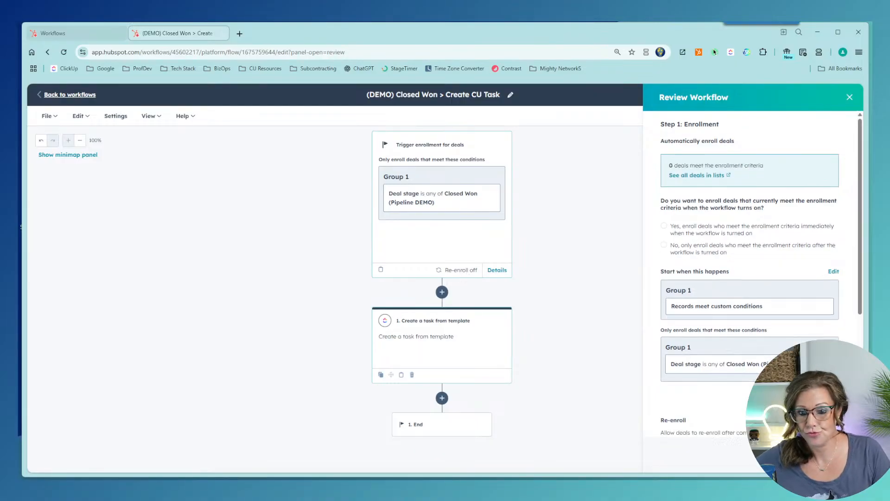
pyautogui.scroll(-4, 750, 278)
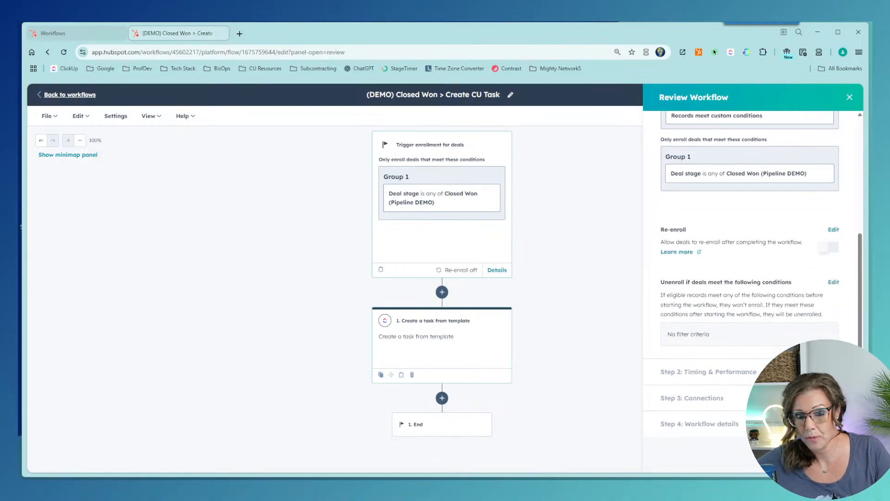
pyautogui.scroll(4, 691, 234)
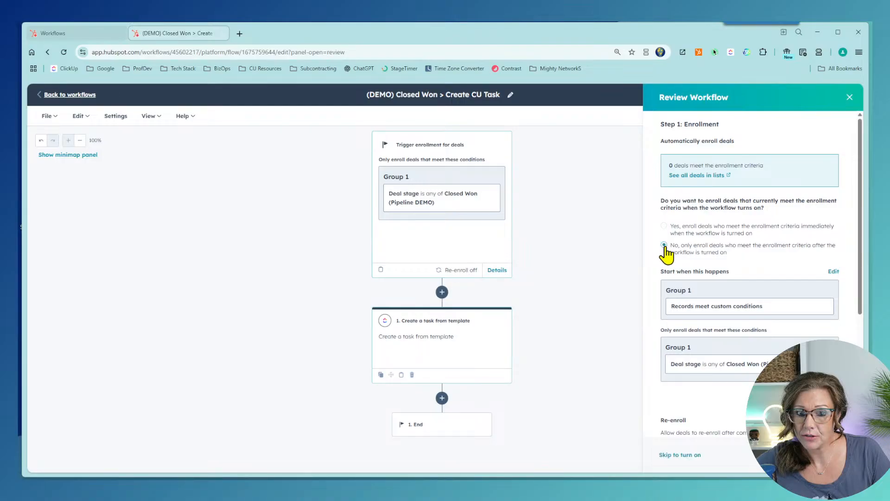
pyautogui.scroll(-4, 666, 253)
pyautogui.click(833, 455)
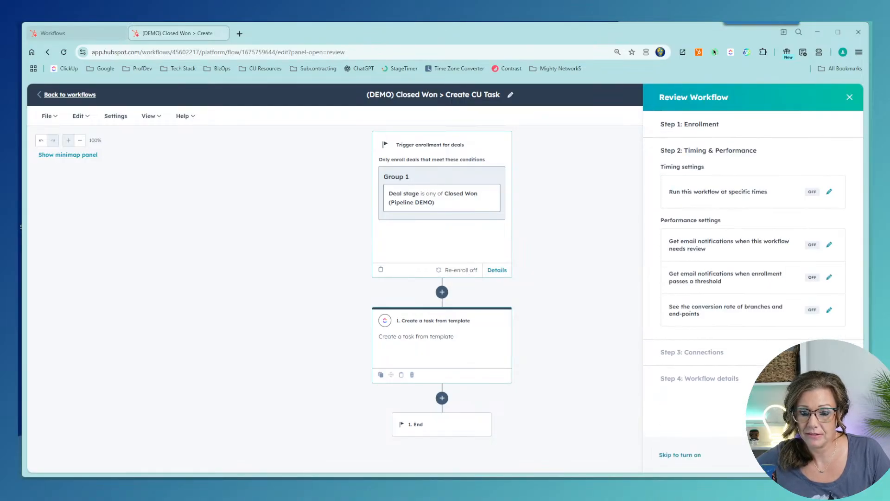
pyautogui.click(834, 454)
pyautogui.click(834, 454)
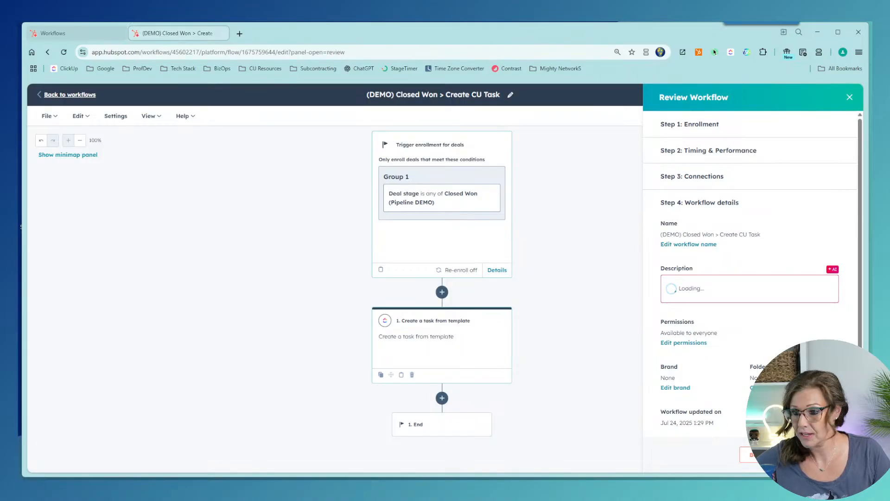
pyautogui.click(834, 454)
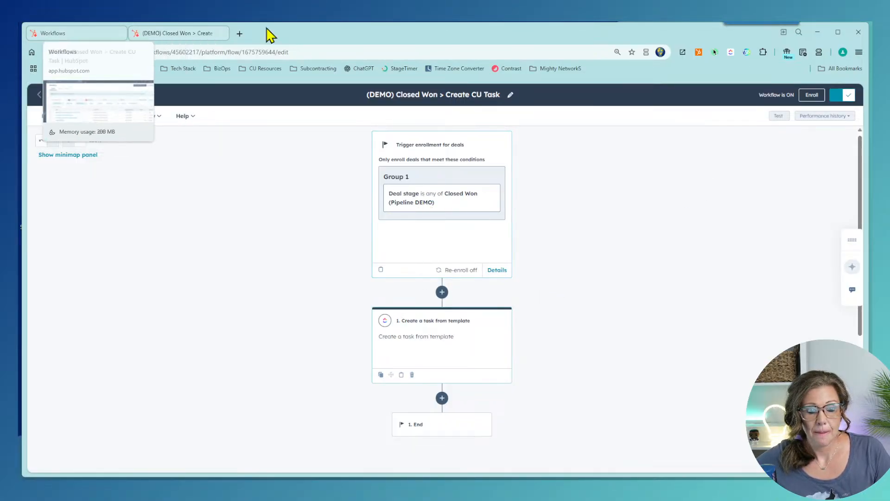
# Step: Show the Deals board for Pipeline DEMO and start a new deal
pyautogui.click(89, 36)
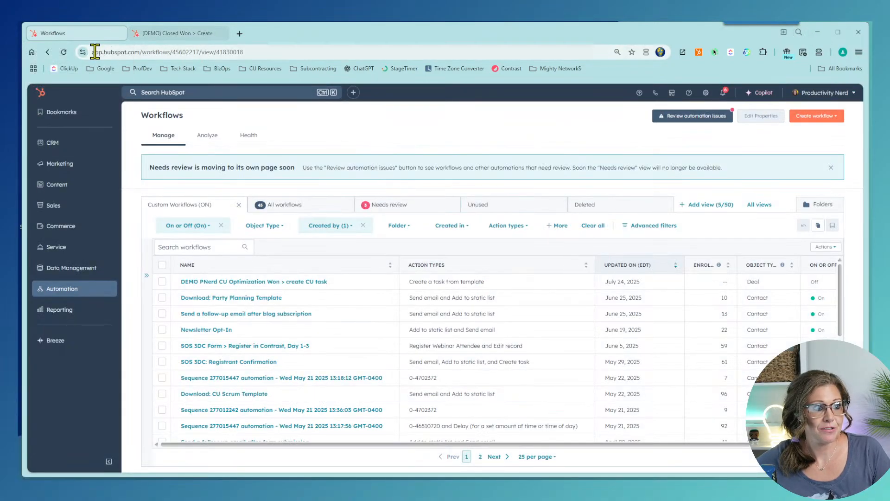
pyautogui.moveTo(58, 144)
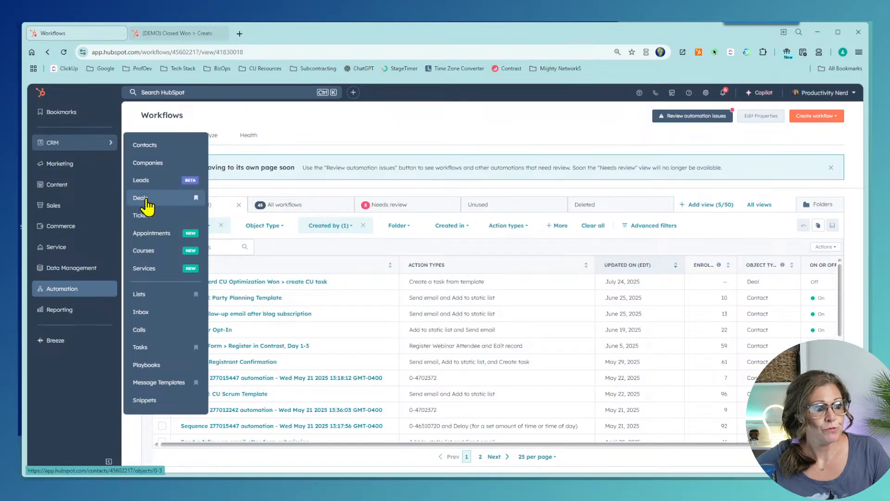
pyautogui.click(147, 200)
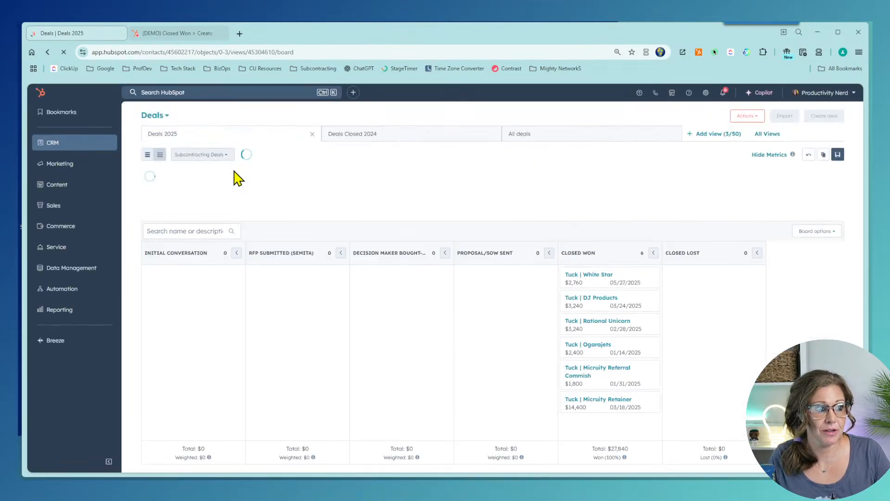
pyautogui.click(206, 155)
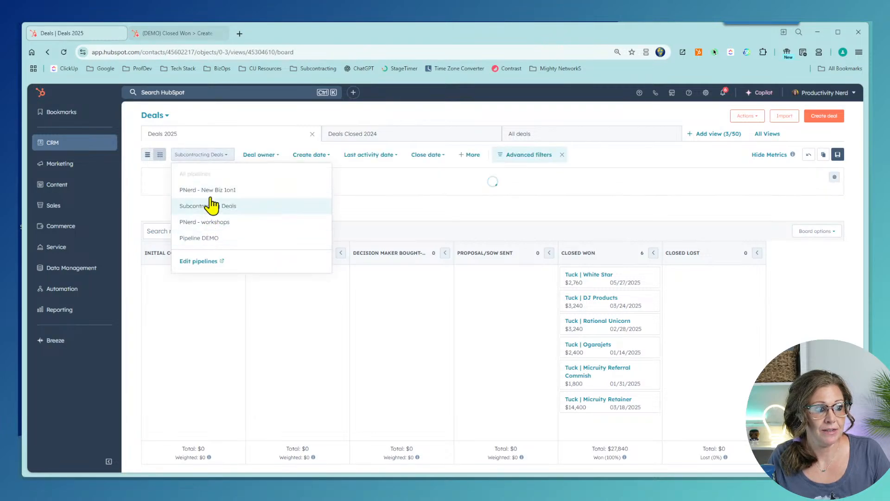
pyautogui.click(213, 239)
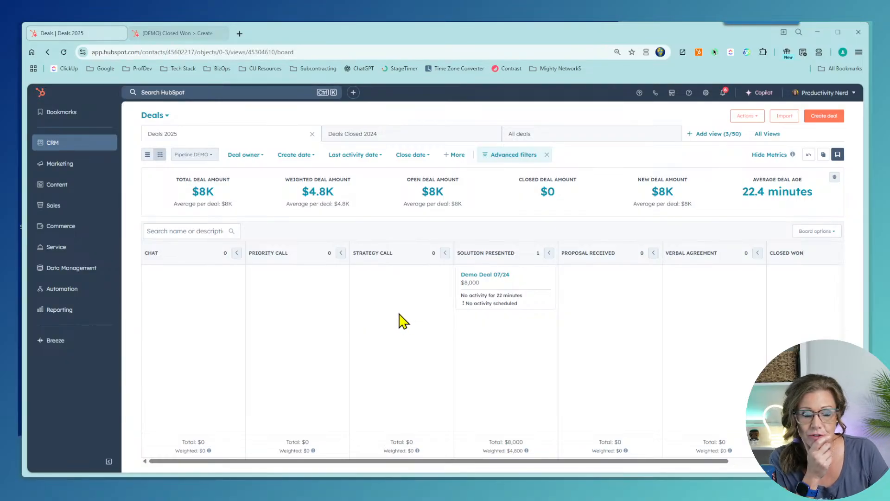
pyautogui.click(832, 119)
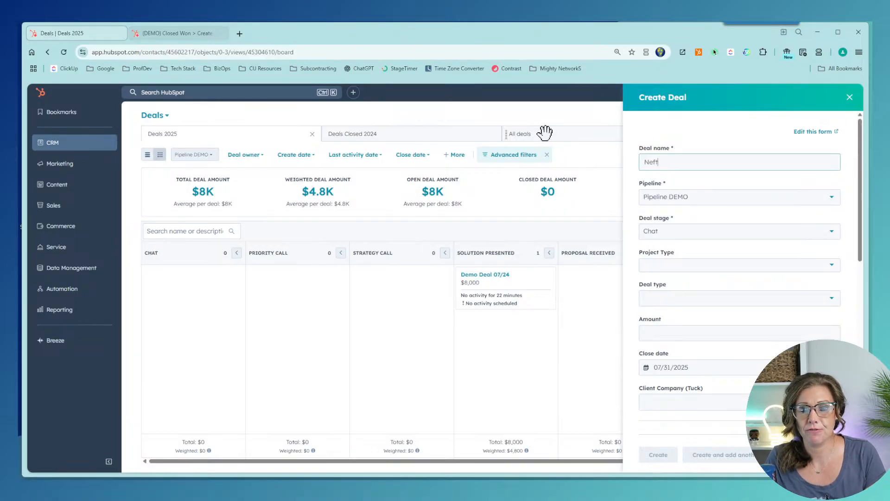
# Step: Name the new deal 'Nerf', with stage Strategy Call and project type CU Optimization
pyautogui.write('Nef')
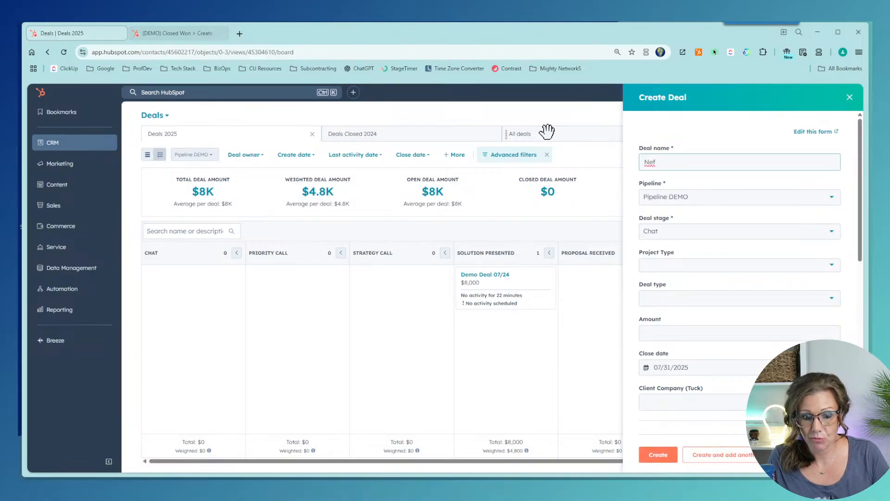
pyautogui.press('BackSpace')
pyautogui.write('rf')
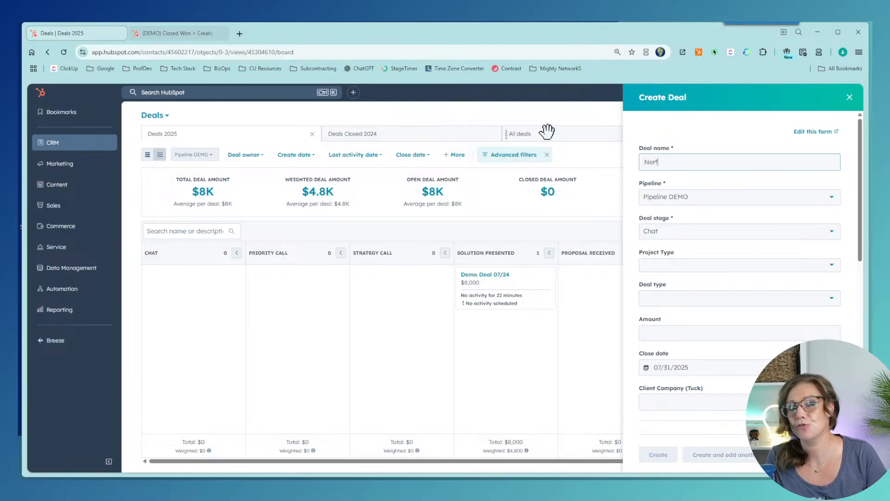
pyautogui.click(748, 231)
pyautogui.click(703, 312)
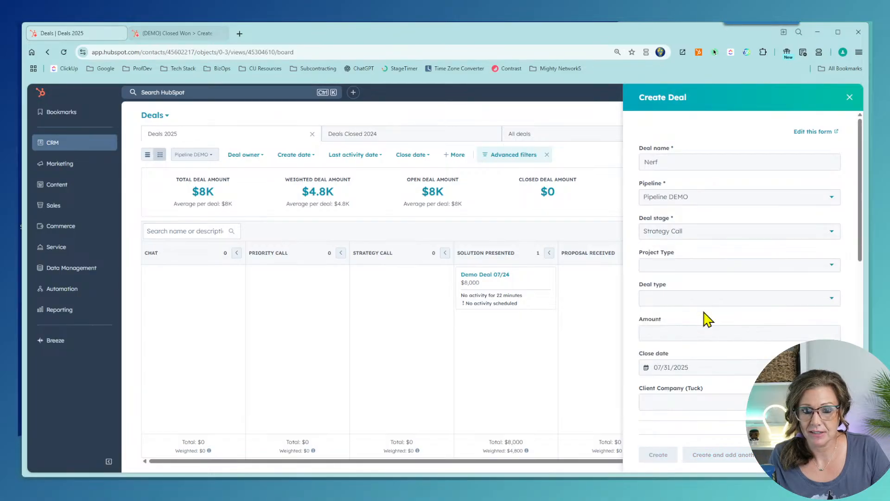
pyautogui.click(702, 269)
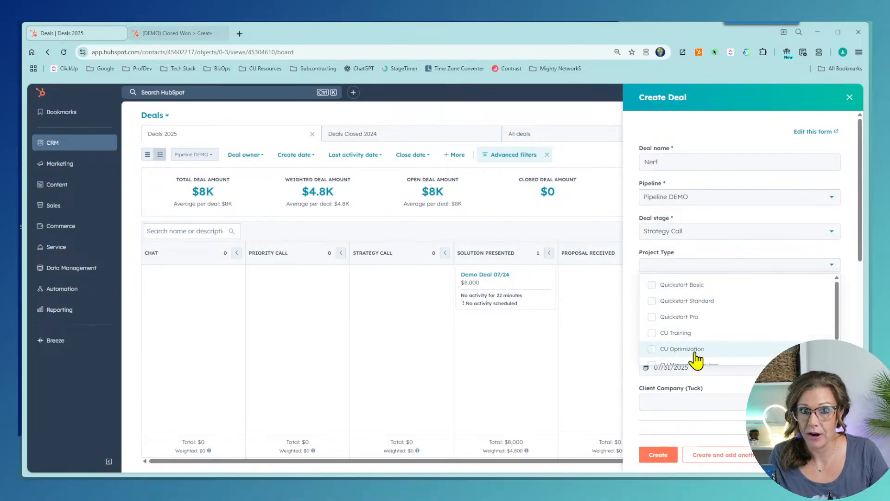
pyautogui.scroll(-1, 695, 355)
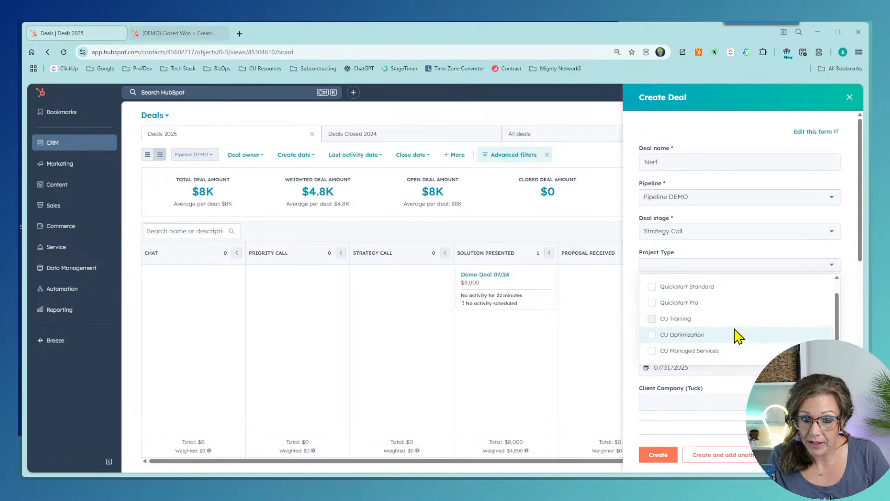
pyautogui.click(679, 325)
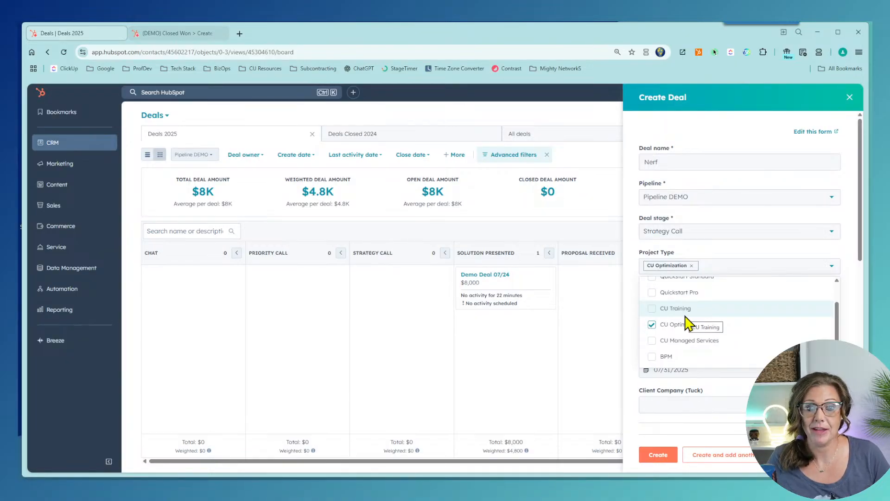
pyautogui.click(743, 262)
pyautogui.click(743, 260)
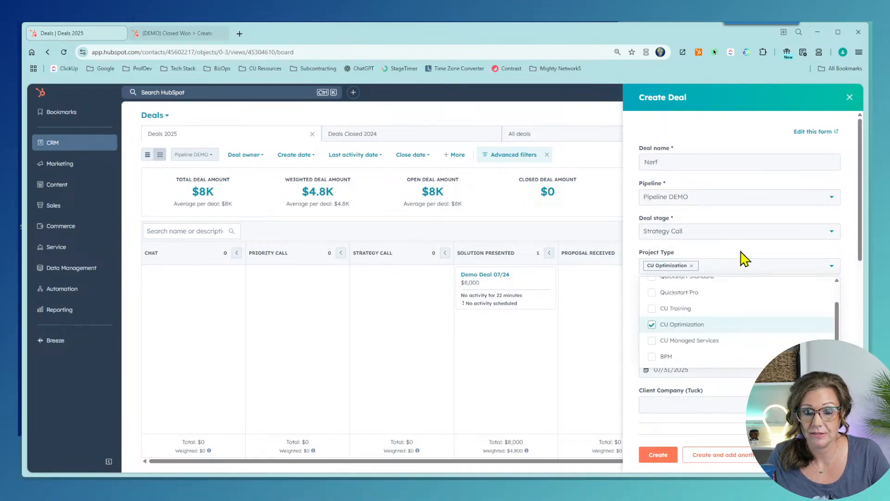
pyautogui.click(743, 259)
# Step: Set deal type Existing Business and amount 20000, then create the deal
pyautogui.click(692, 308)
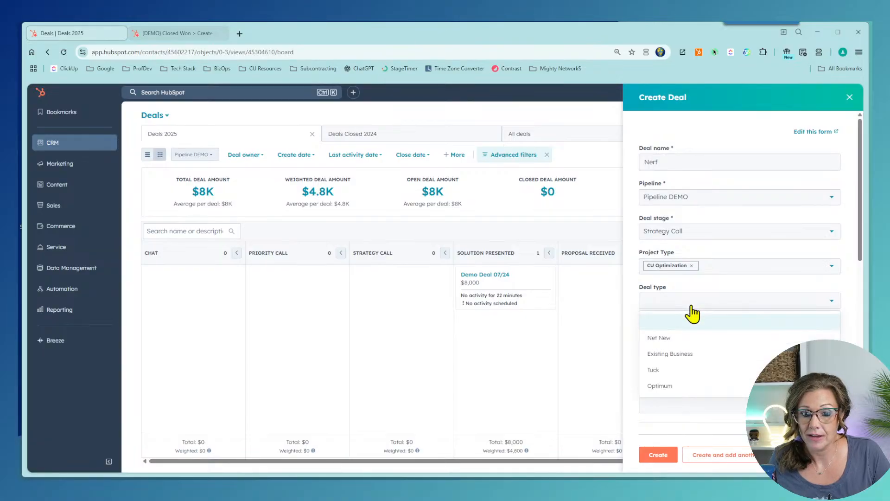
pyautogui.click(685, 362)
pyautogui.click(716, 331)
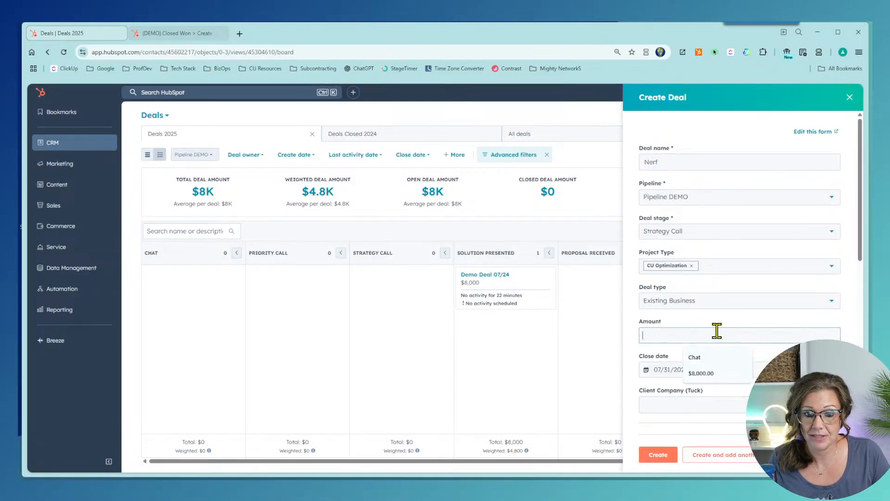
pyautogui.write('200000.00')
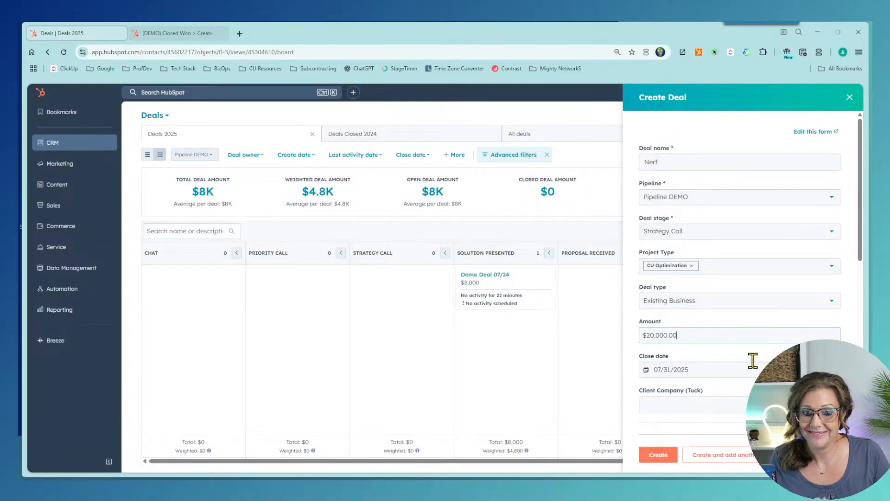
pyautogui.scroll(-4, 742, 354)
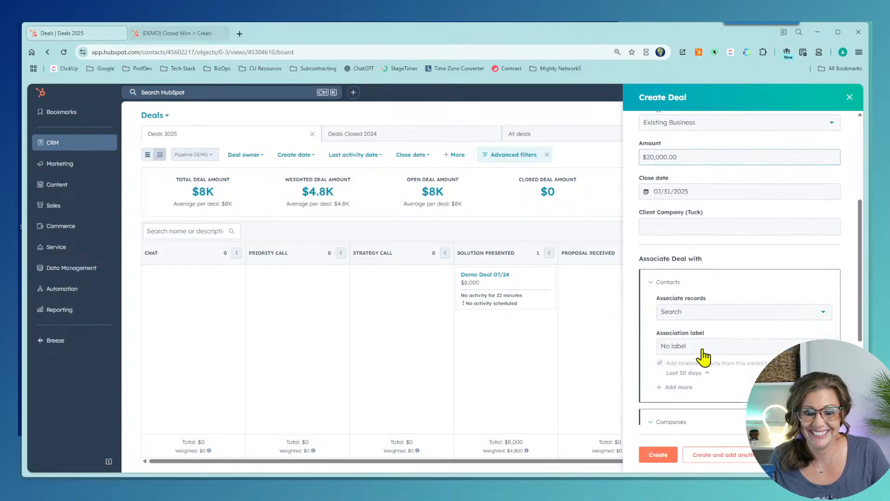
pyautogui.click(825, 192)
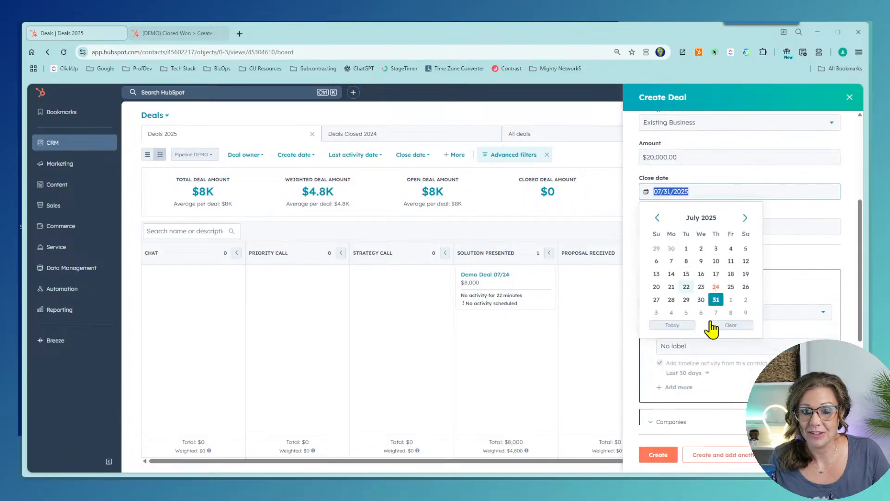
pyautogui.click(658, 454)
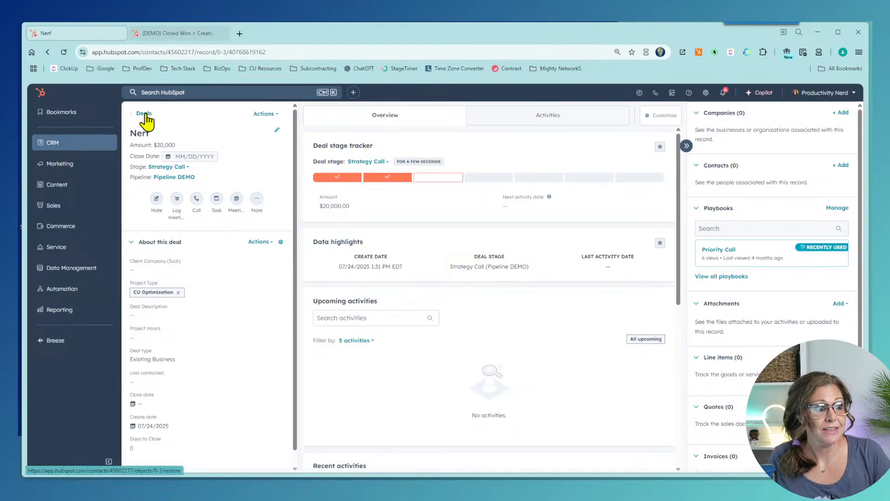
# Step: Return to the deals board, then load make.com in the workflow tab
pyautogui.click(144, 113)
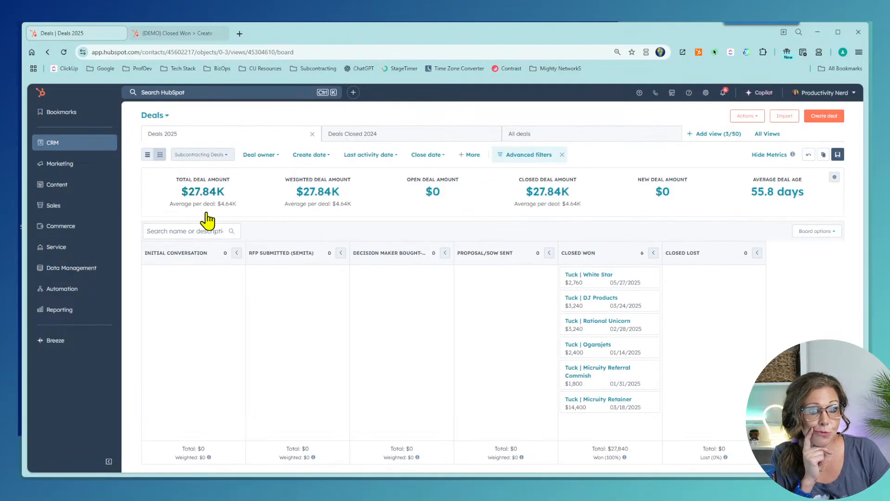
pyautogui.click(195, 37)
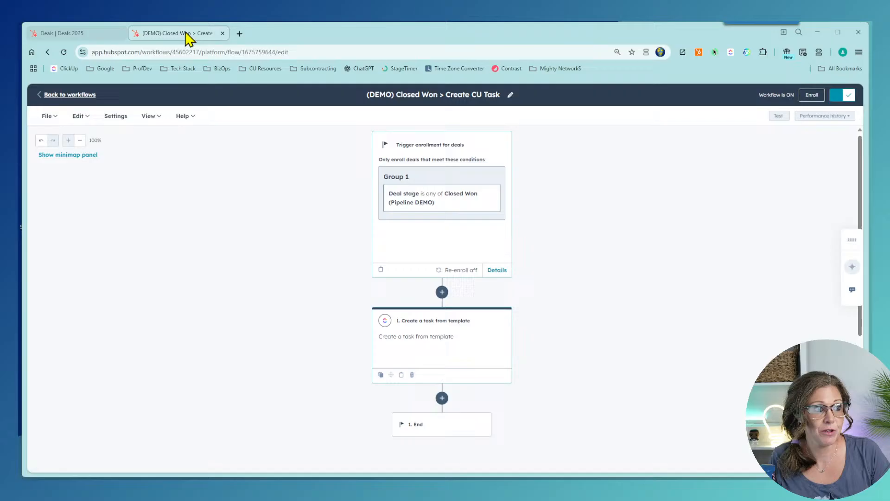
pyautogui.click(234, 51)
pyautogui.write('make.com')
pyautogui.press('Return')
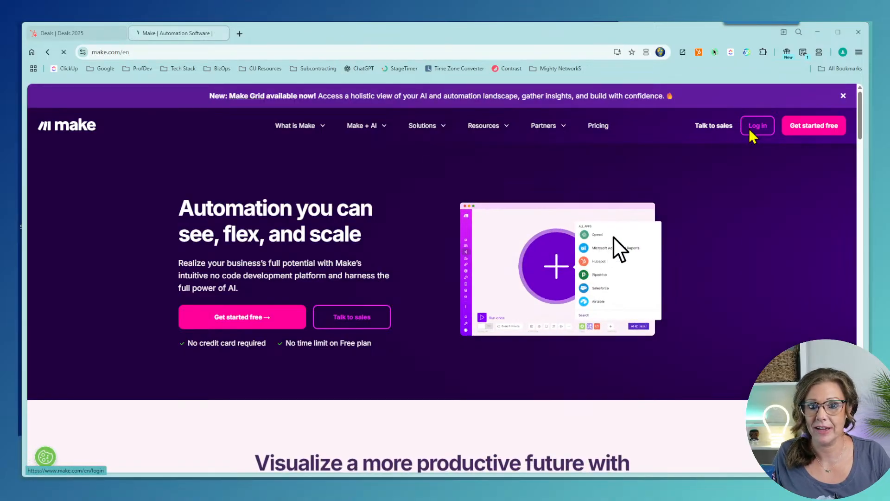
# Step: Log in to Make with the saved credentials, dismiss the AI apps notice, and view Active scenarios
pyautogui.click(751, 130)
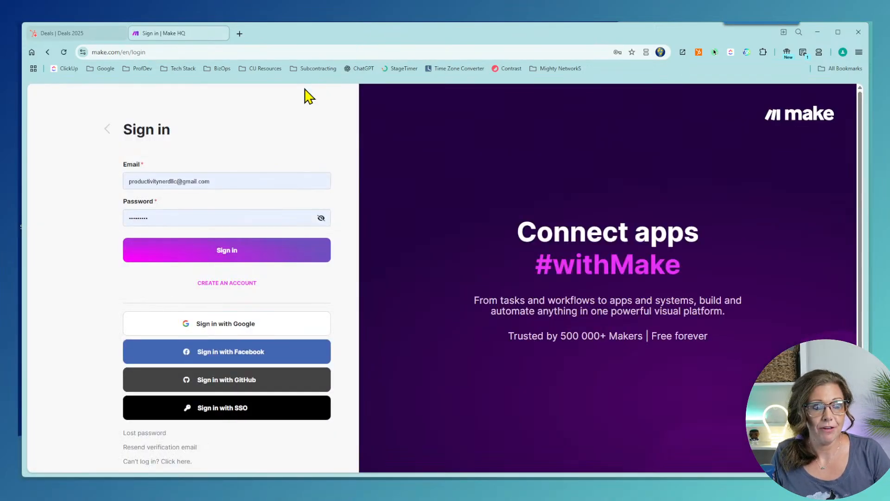
pyautogui.click(185, 264)
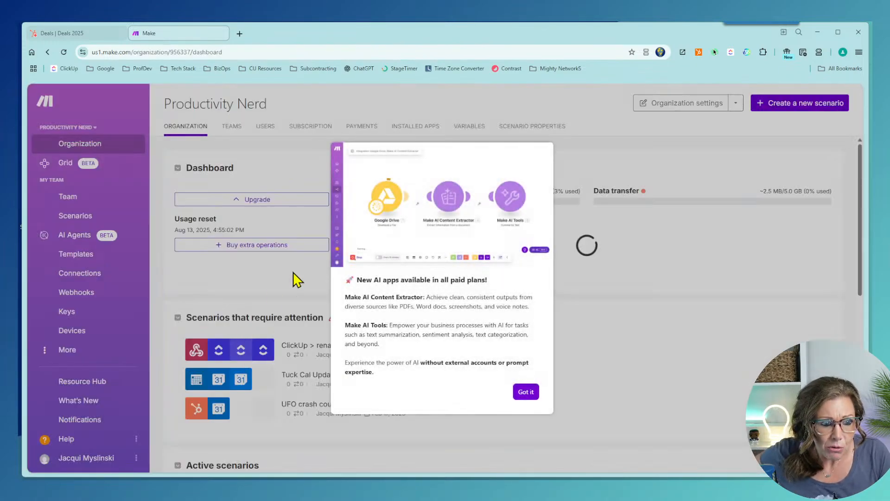
pyautogui.click(526, 393)
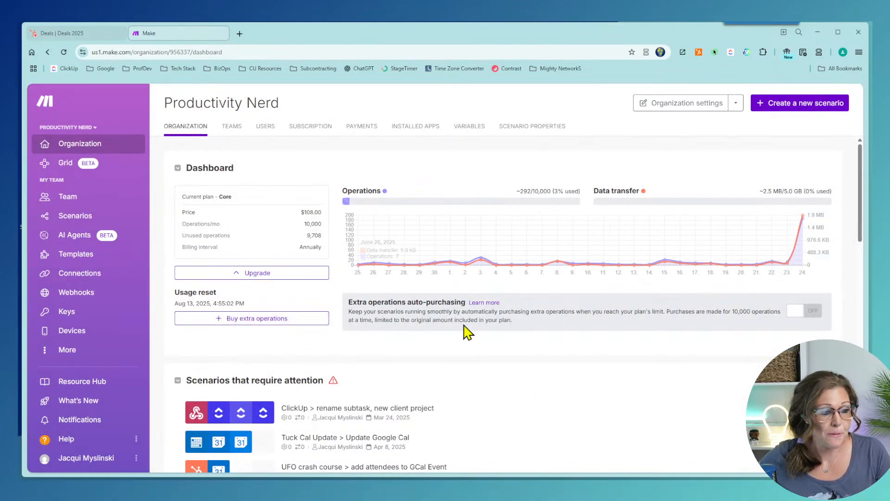
pyautogui.scroll(-2, 471, 328)
pyautogui.scroll(1, 558, 306)
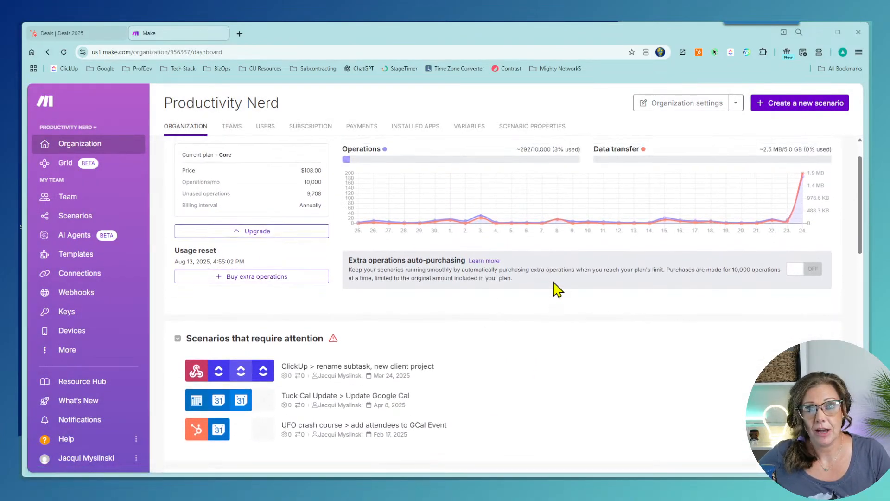
pyautogui.scroll(1, 558, 290)
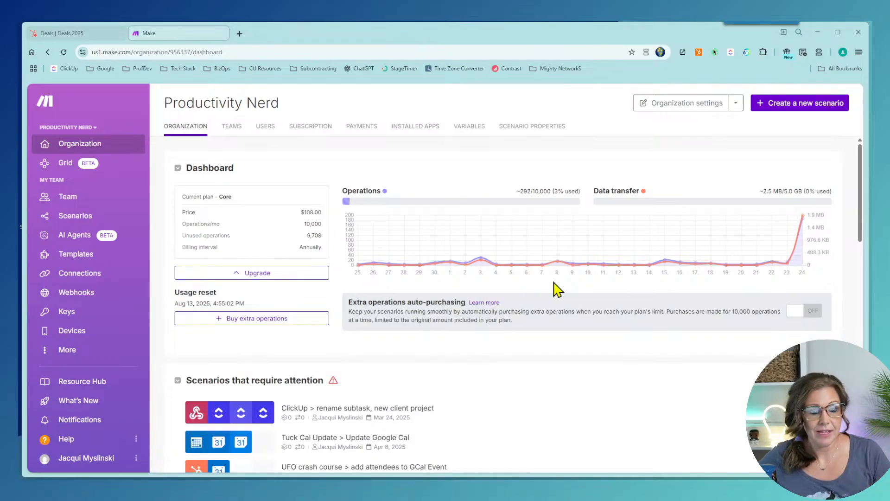
pyautogui.scroll(-3, 558, 290)
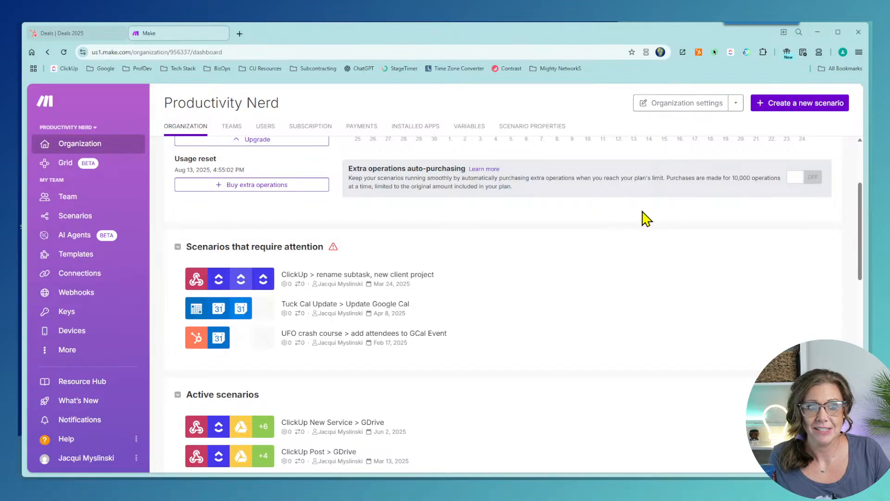
pyautogui.scroll(-4, 647, 218)
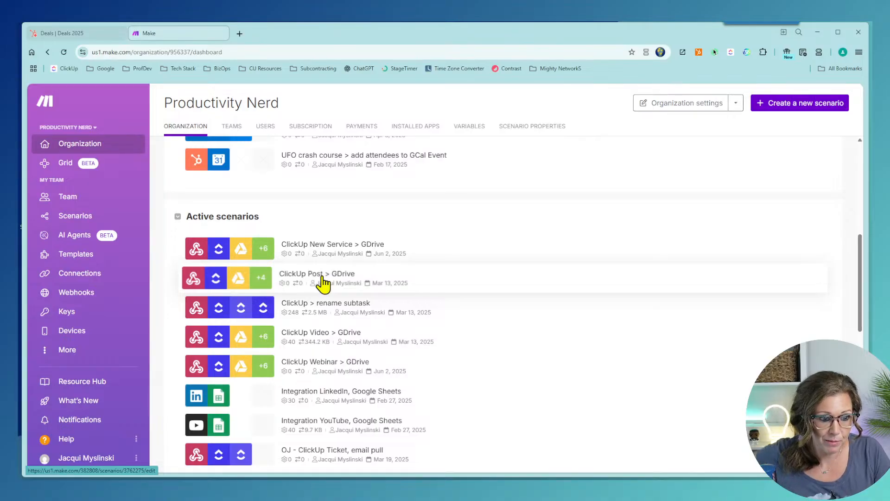
# Step: Open the ClickUp Post > GDrive scenario and enlarge the page zoom
pyautogui.click(324, 281)
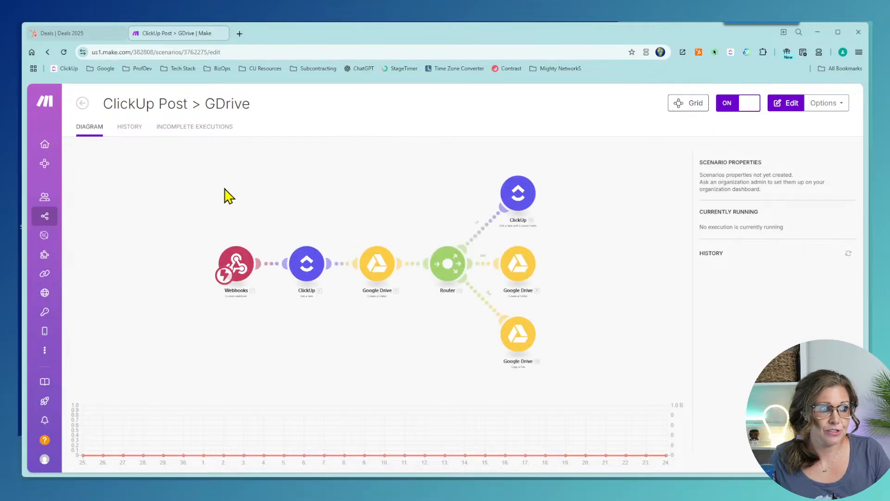
pyautogui.hotkey('ctrl', '+')
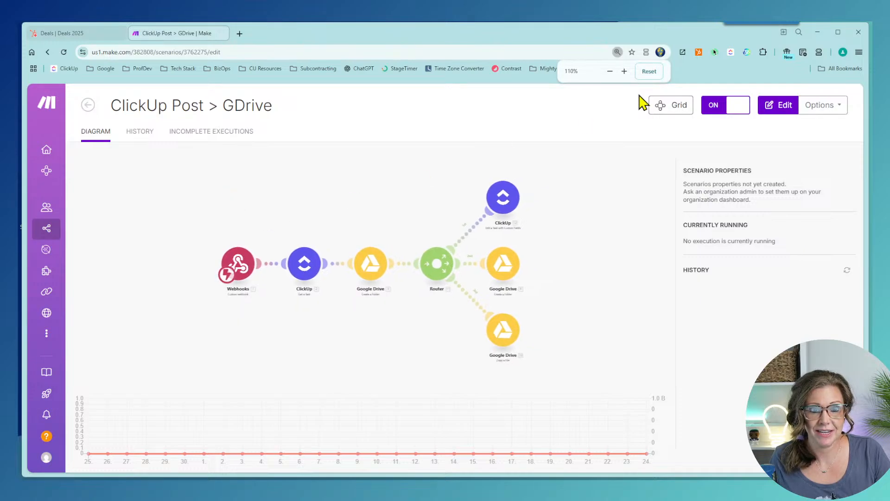
pyautogui.click(610, 71)
pyautogui.click(624, 71)
pyautogui.scroll(6, 315, 232)
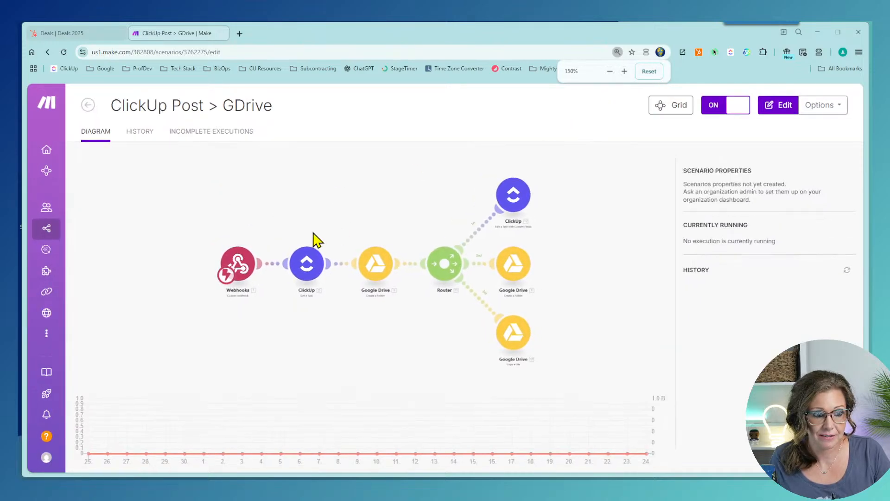
pyautogui.scroll(-3, 357, 249)
pyautogui.scroll(-3, 362, 256)
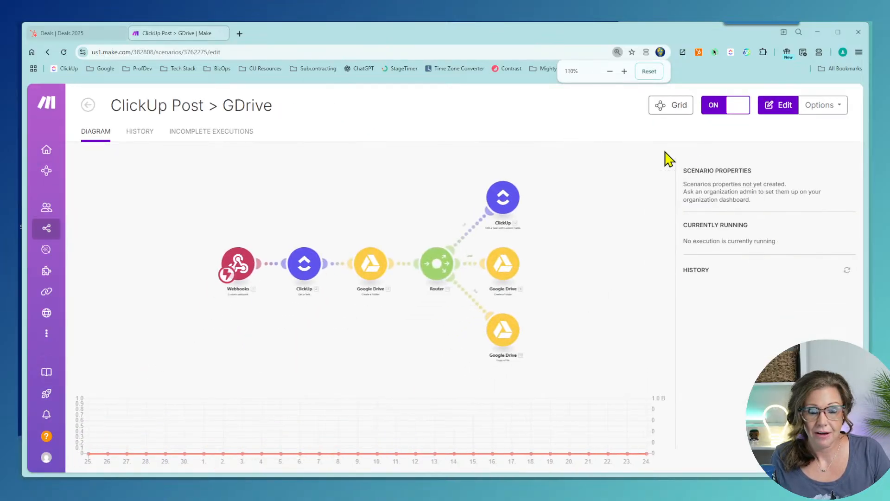
# Step: Open the scenario in the editor, close the AI Tools promotion, and switch to ClickUp
pyautogui.click(782, 105)
pyautogui.scroll(3, 262, 273)
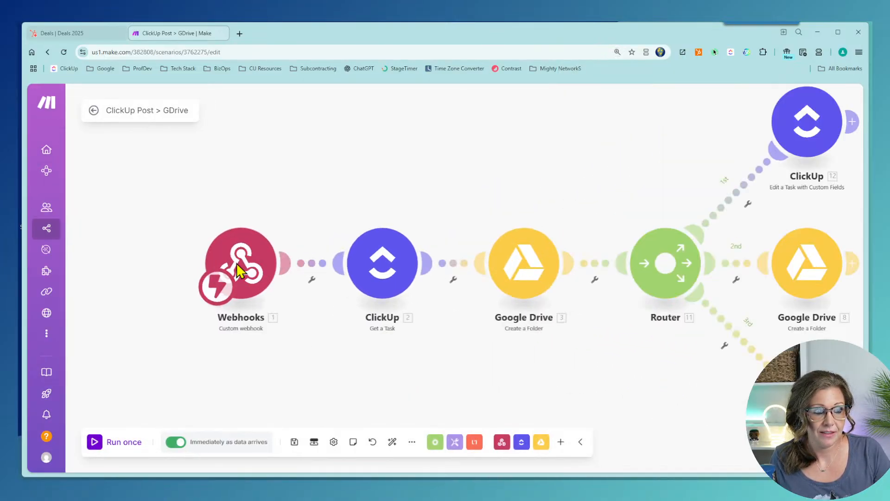
pyautogui.scroll(-1, 163, 304)
pyautogui.scroll(-1, 160, 292)
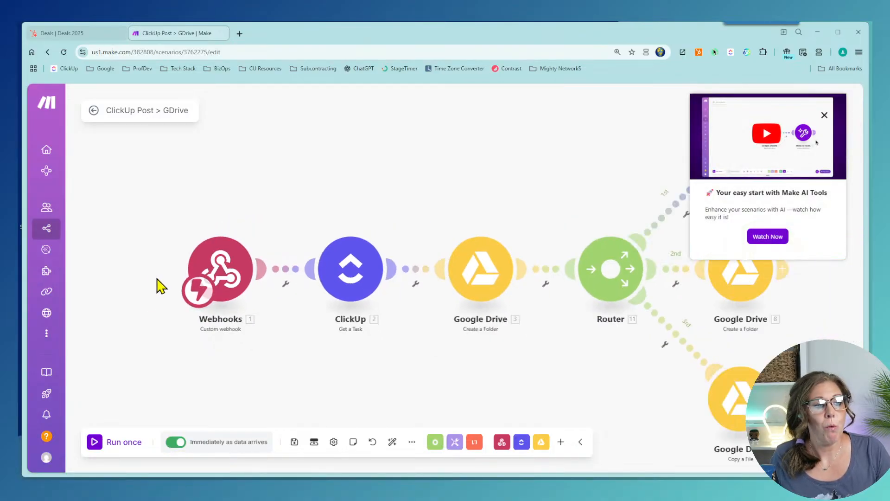
pyautogui.scroll(1, 155, 277)
pyautogui.click(827, 112)
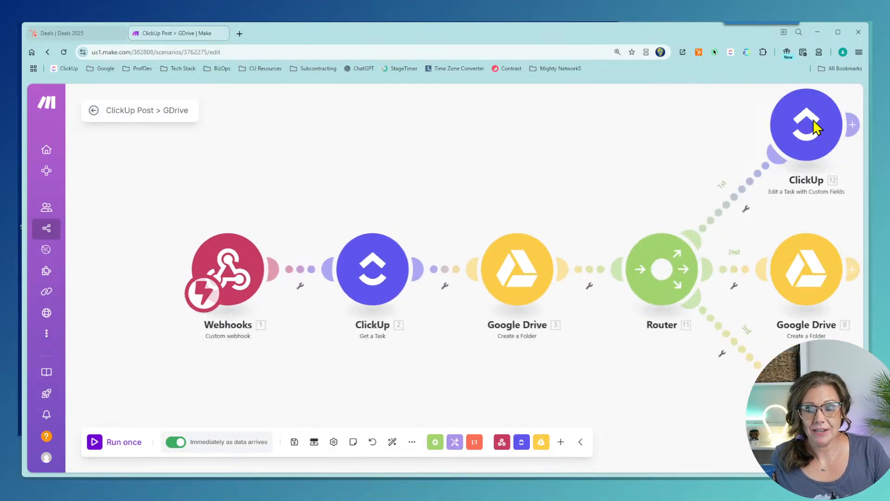
pyautogui.click(558, 473)
pyautogui.hotkey('alt', 'Tab')
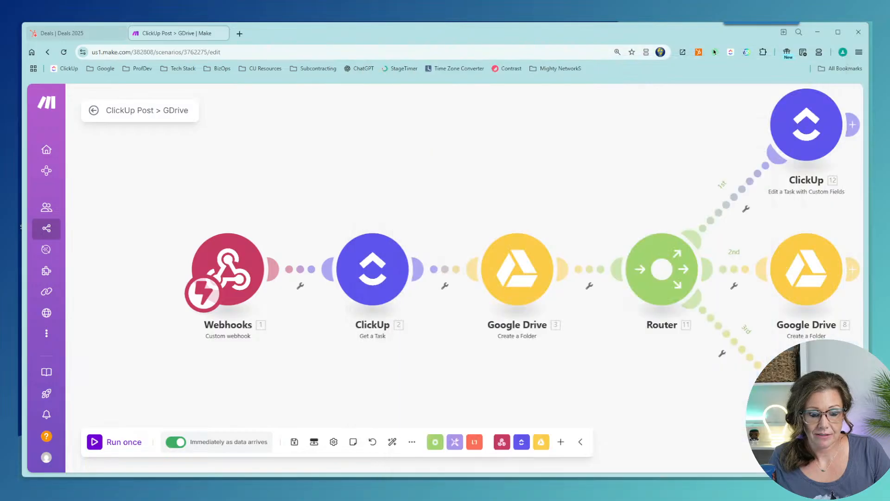
pyautogui.hotkey('alt', 'Tab')
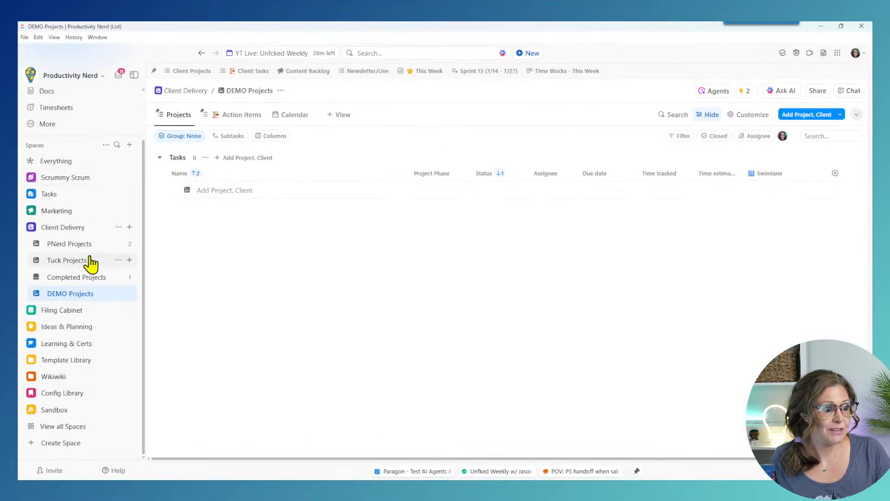
# Step: Open Automation #1 from Manage automations and check its Created by trigger sources
pyautogui.click(745, 91)
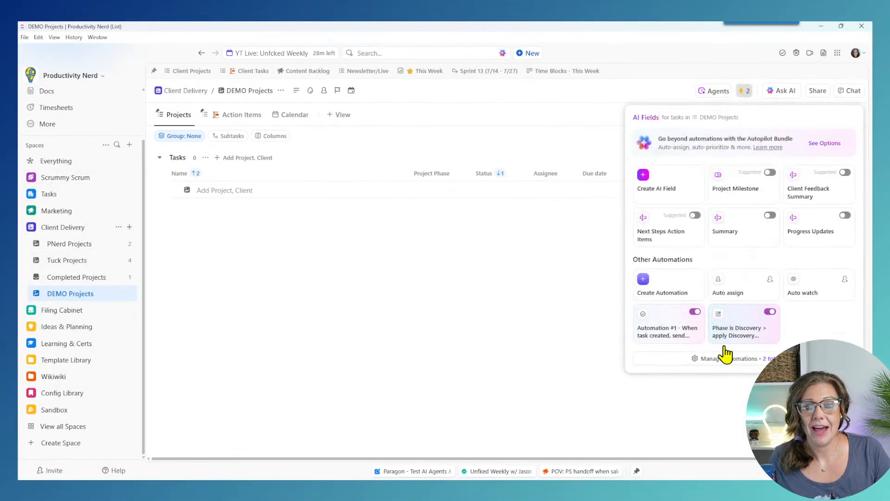
pyautogui.click(726, 360)
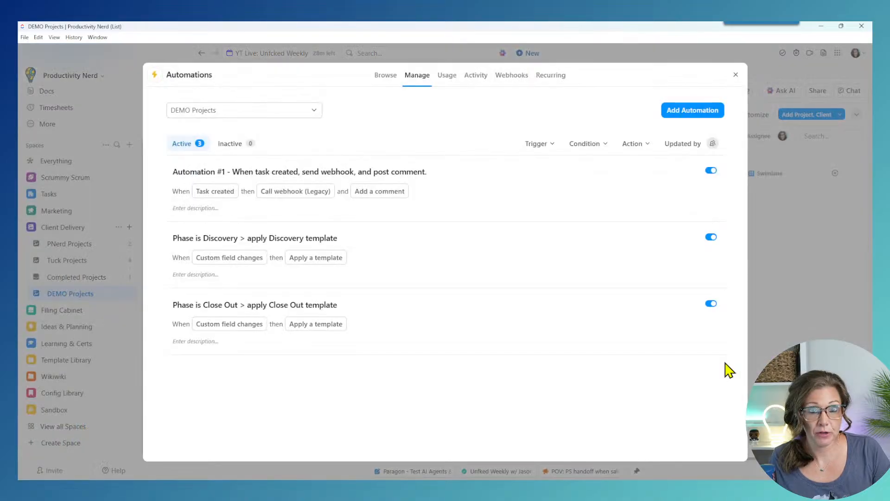
pyautogui.moveTo(397, 173)
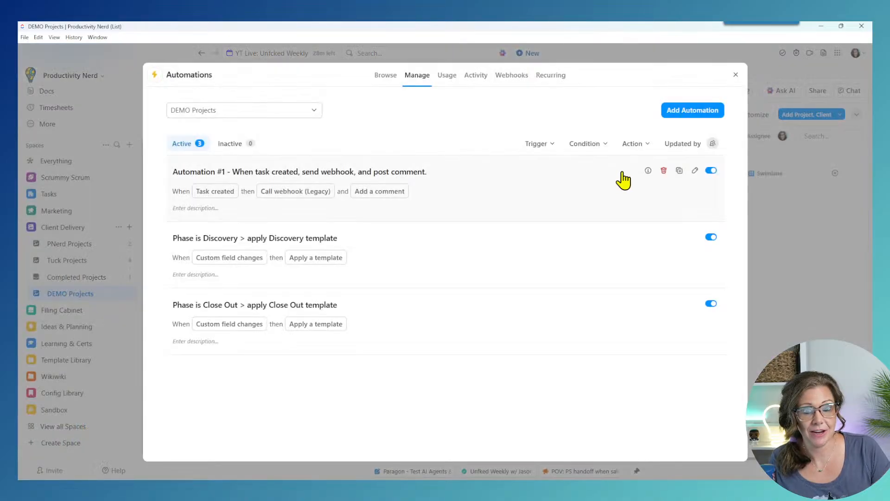
pyautogui.click(695, 171)
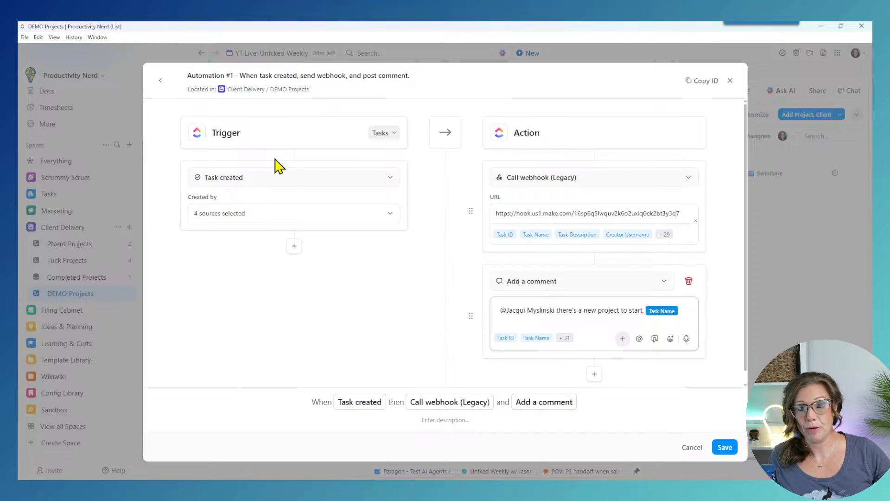
pyautogui.click(326, 223)
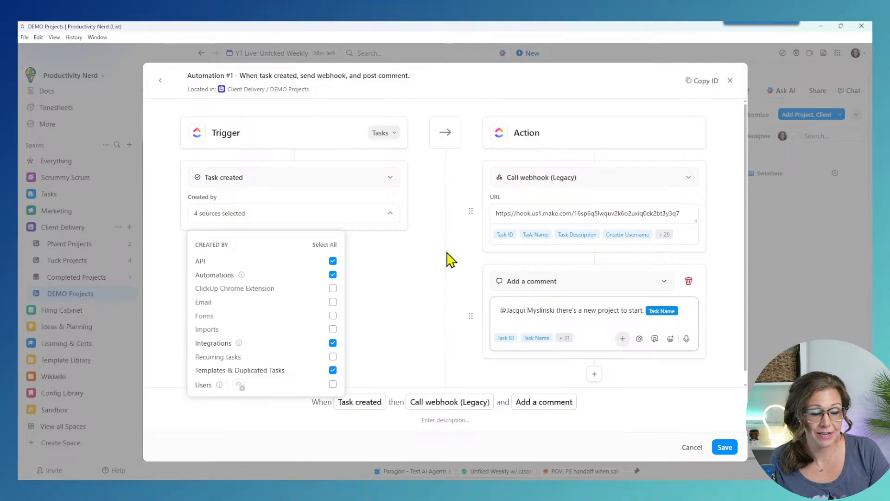
pyautogui.click(432, 179)
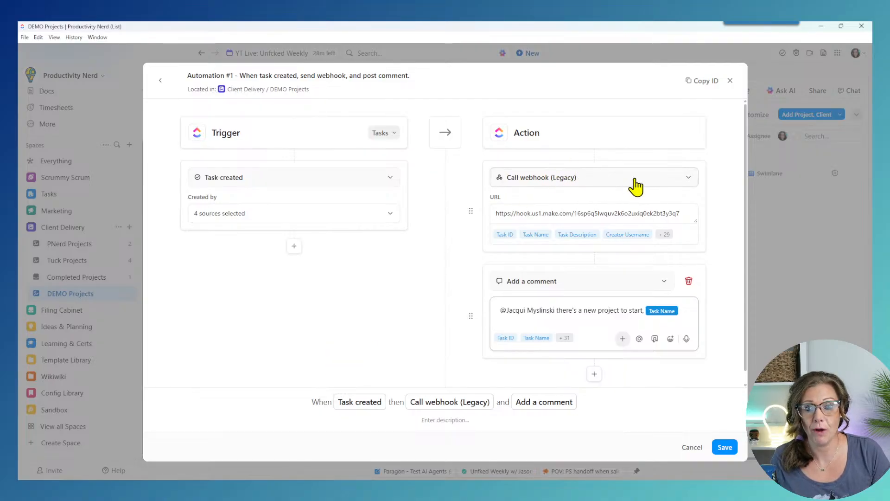
# Step: Inspect Automation #1's Make webhook URL, then return to the Make scenario
pyautogui.moveTo(494, 213); pyautogui.dragTo(725, 219)
pyautogui.click(722, 211)
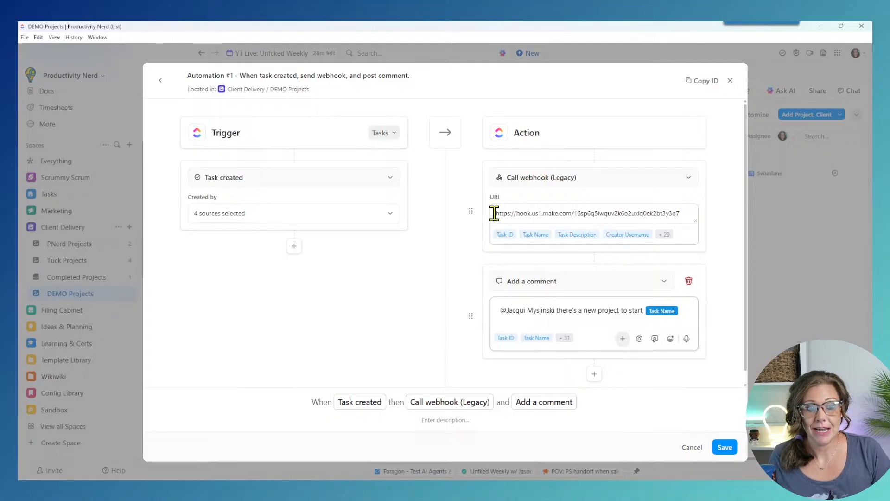
pyautogui.moveTo(494, 213); pyautogui.dragTo(722, 221)
pyautogui.click(729, 199)
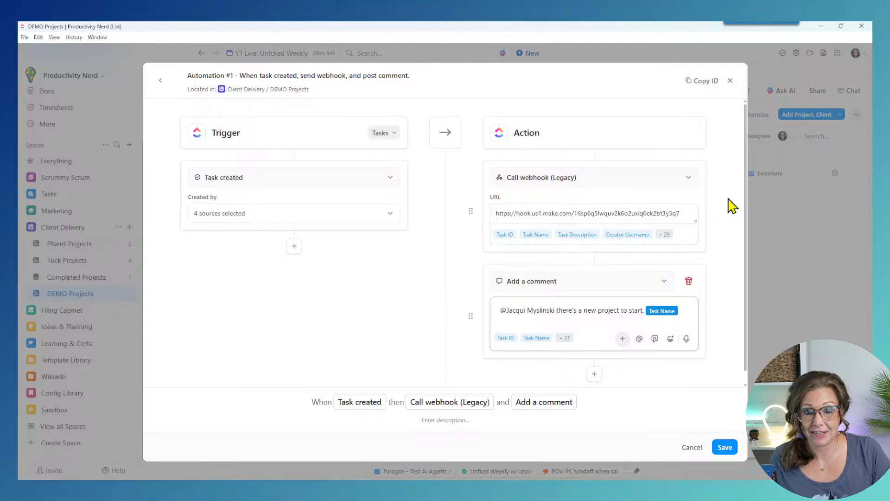
pyautogui.hotkey('alt', 'Tab')
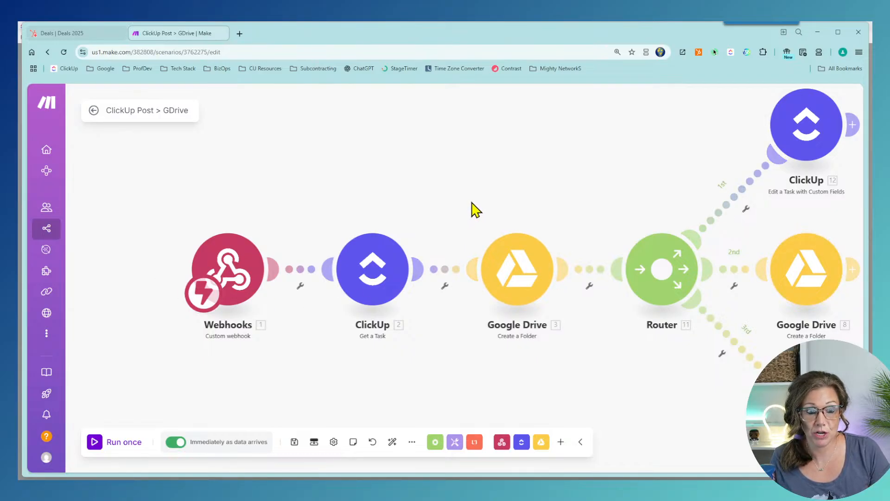
# Step: Pan the diagram to show every module through Copy a File, then open drive.google.com in a new tab
pyautogui.moveTo(468, 199); pyautogui.dragTo(390, 185)
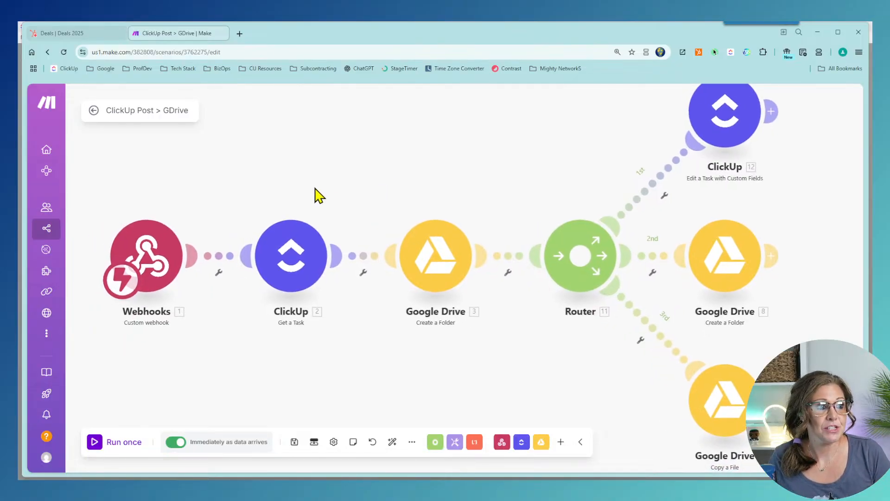
pyautogui.scroll(-2, 320, 194)
pyautogui.moveTo(322, 193); pyautogui.dragTo(382, 189)
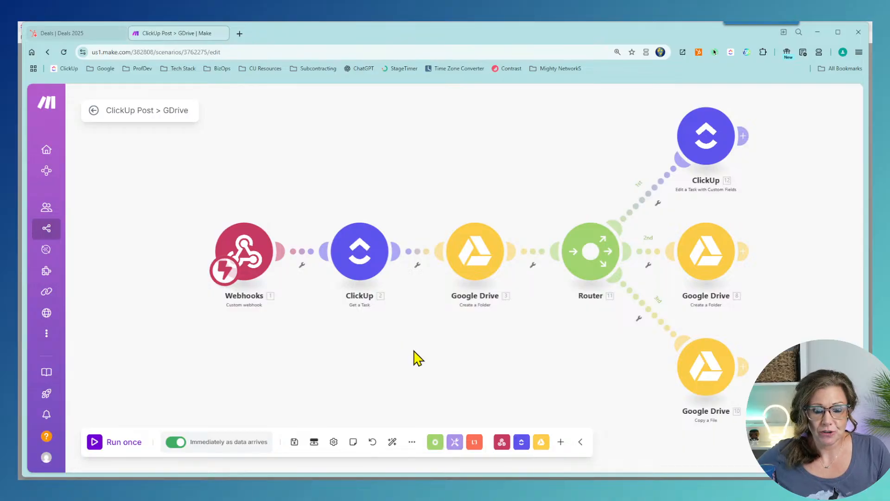
pyautogui.click(238, 34)
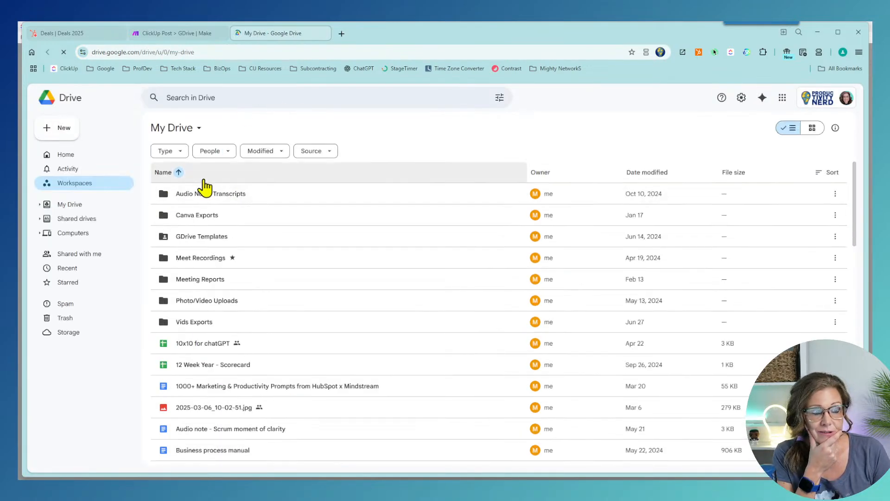
# Step: Open Shared drives > 04 Marketing > Content Hub > JackBot (April Fools) and split-view it beside Make
pyautogui.click(64, 205)
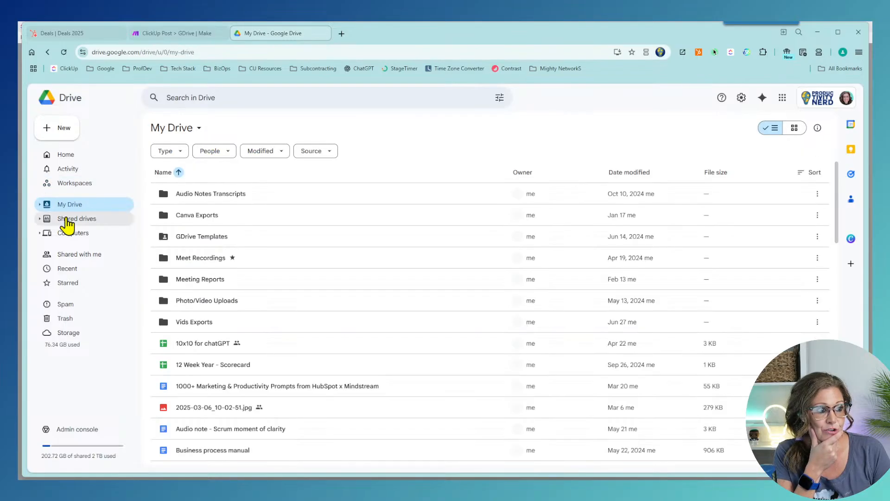
pyautogui.click(69, 220)
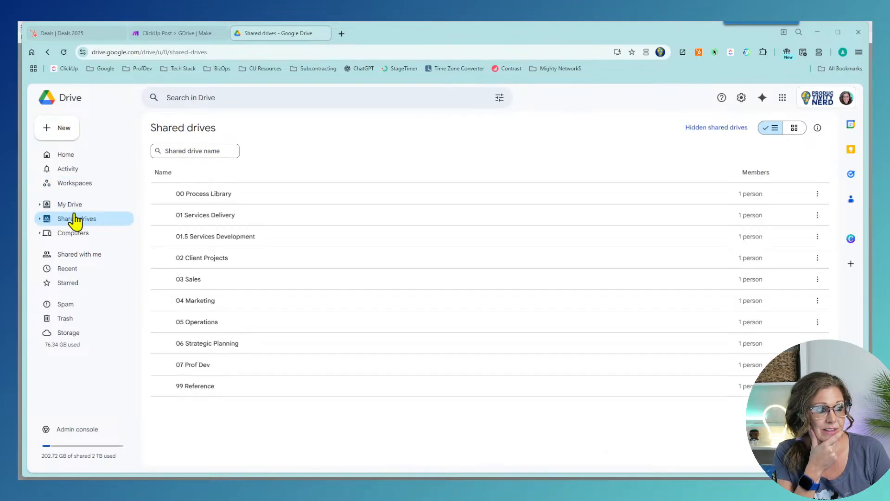
pyautogui.click(199, 302)
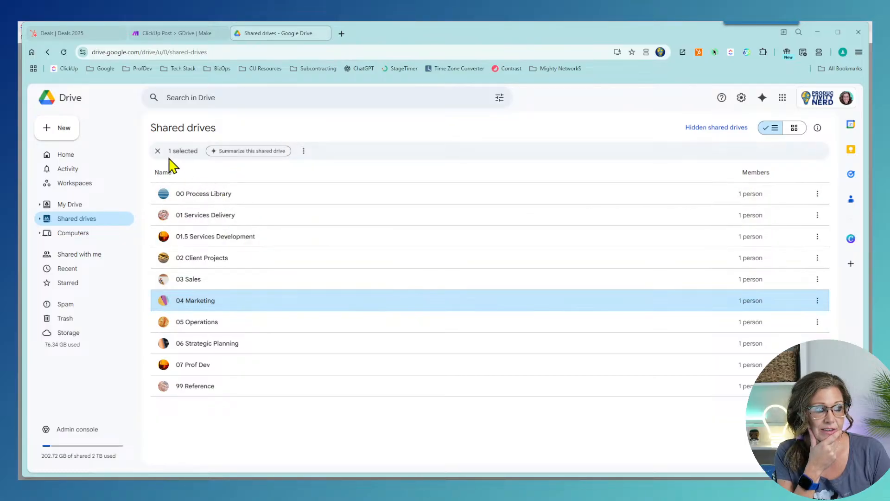
pyautogui.doubleClick(200, 301)
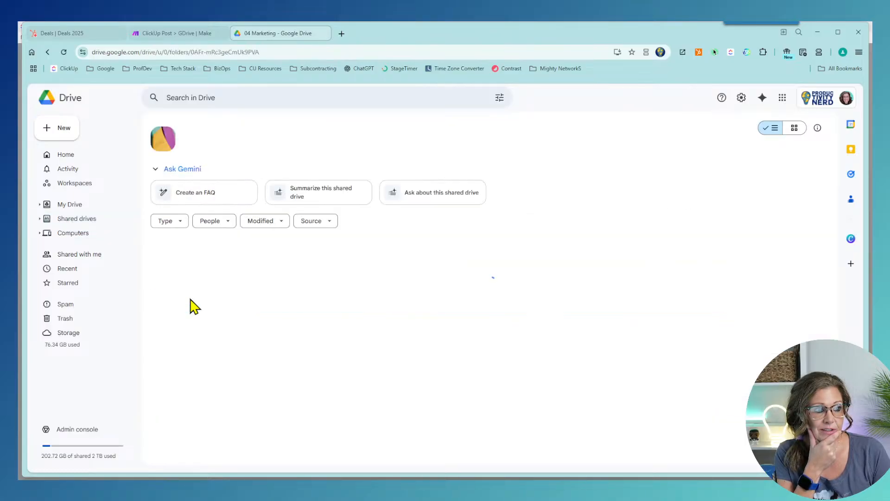
pyautogui.doubleClick(203, 262)
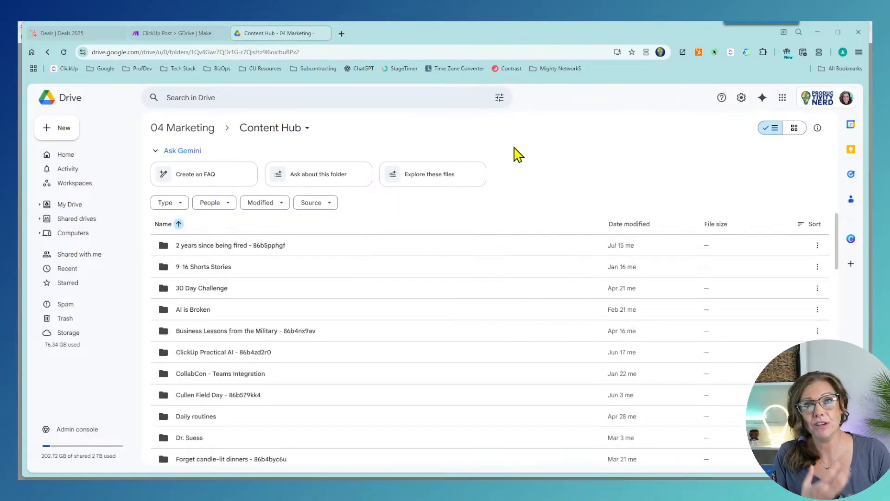
pyautogui.scroll(-1, 391, 248)
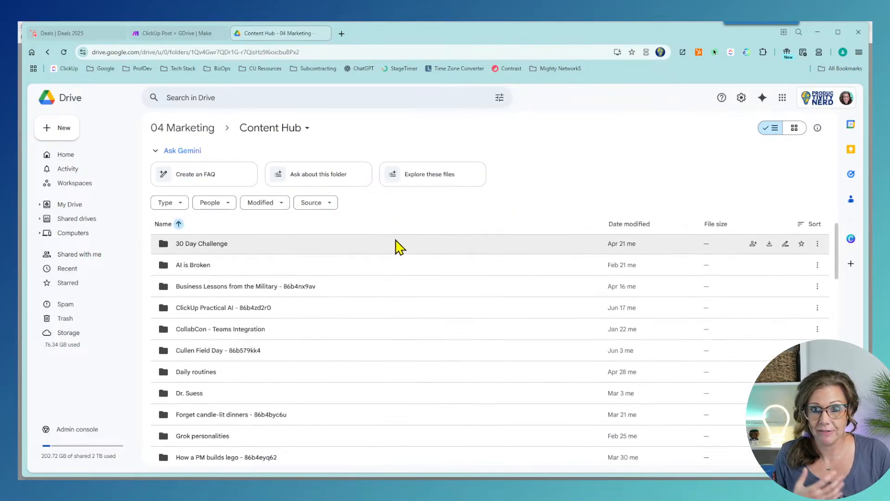
pyautogui.scroll(-3, 401, 245)
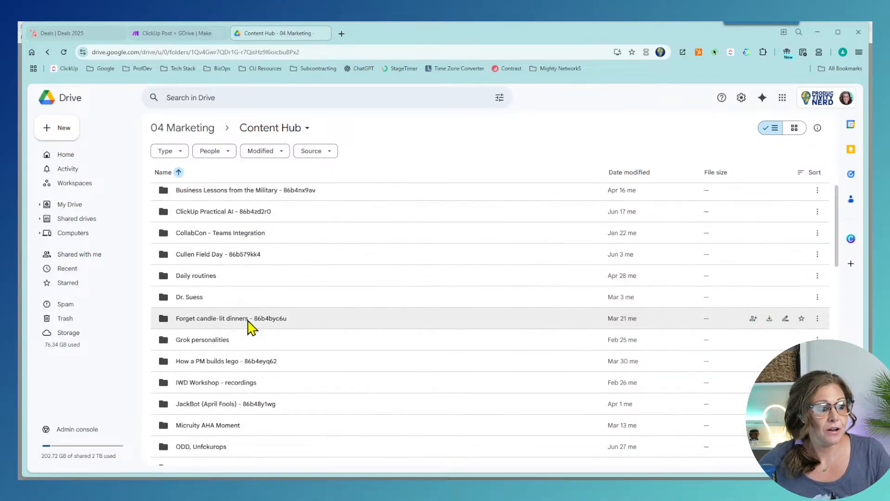
pyautogui.doubleClick(226, 410)
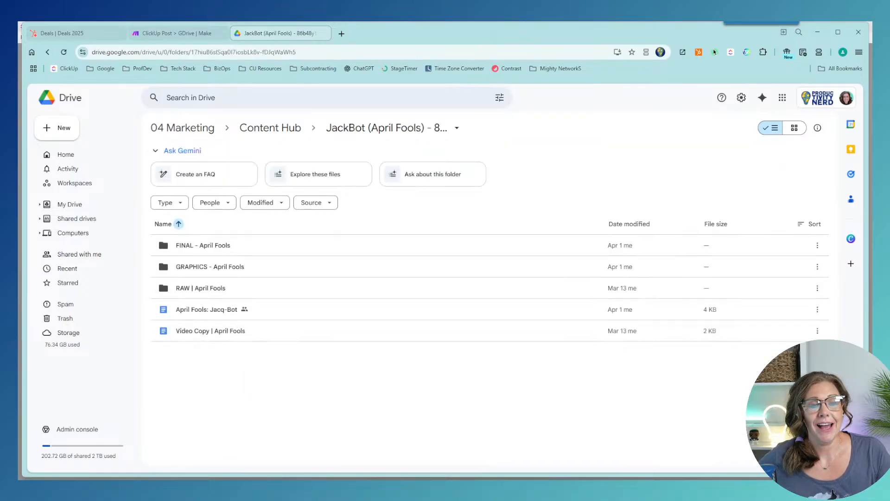
pyautogui.click(186, 32)
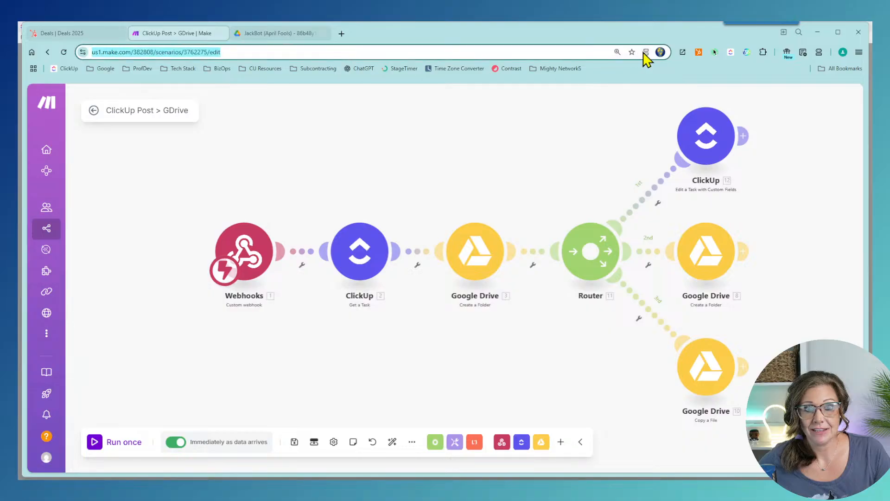
pyautogui.click(645, 52)
# Step: Put Drive beside Make in split view and inspect the ClickUp Get a Task module
pyautogui.click(596, 92)
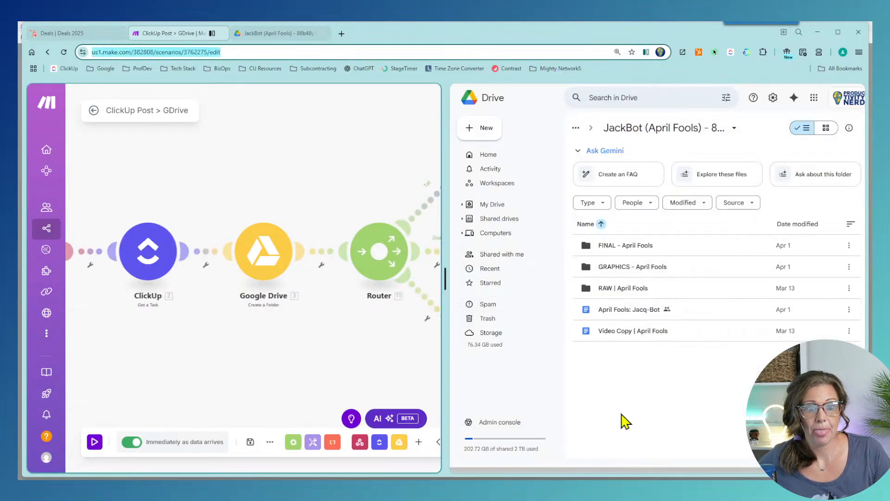
pyautogui.moveTo(114, 349); pyautogui.dragTo(230, 353)
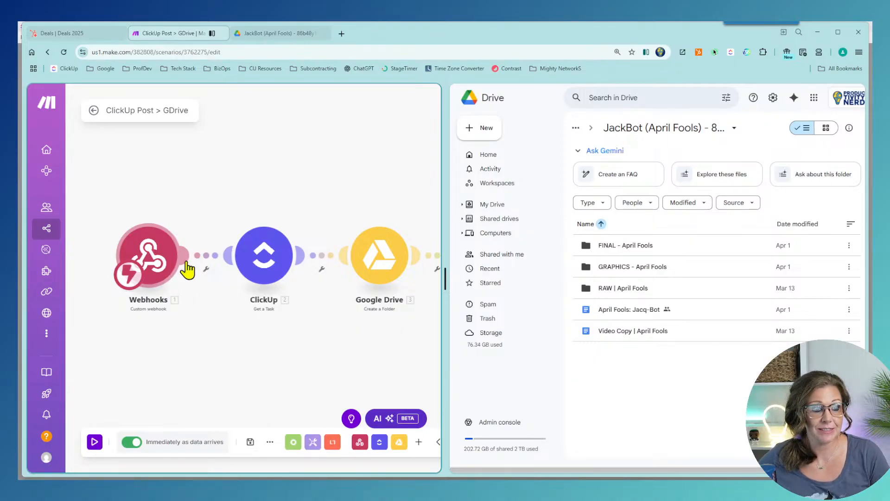
pyautogui.click(243, 251)
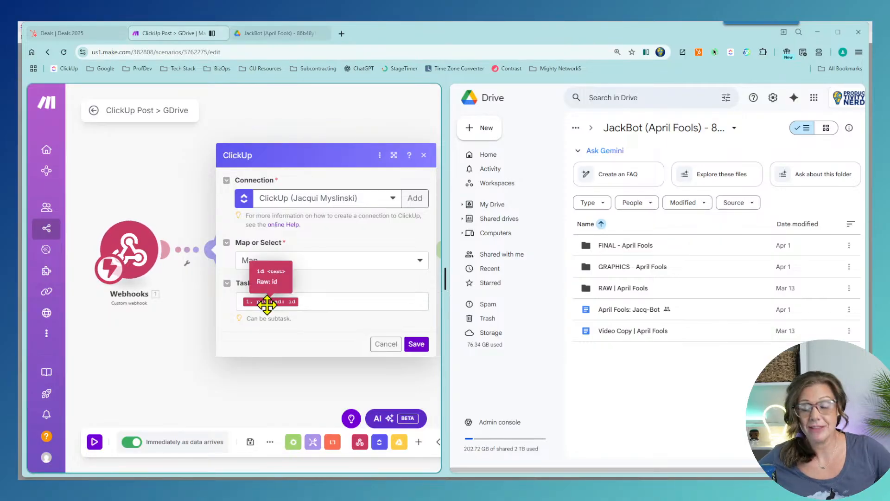
pyautogui.click(315, 385)
pyautogui.moveTo(306, 379); pyautogui.dragTo(149, 352)
# Step: Review the Create a Folder module's Shared Drive and Content Hub folder settings, then close it
pyautogui.click(193, 255)
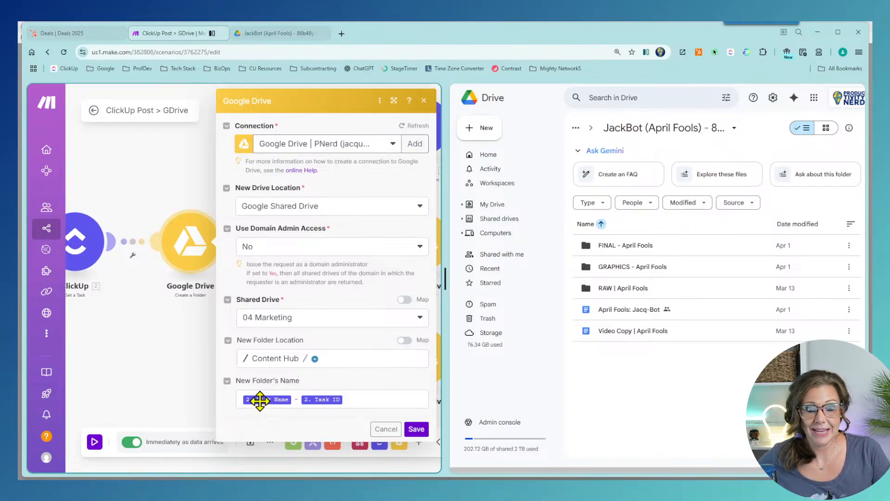
pyautogui.moveTo(262, 399)
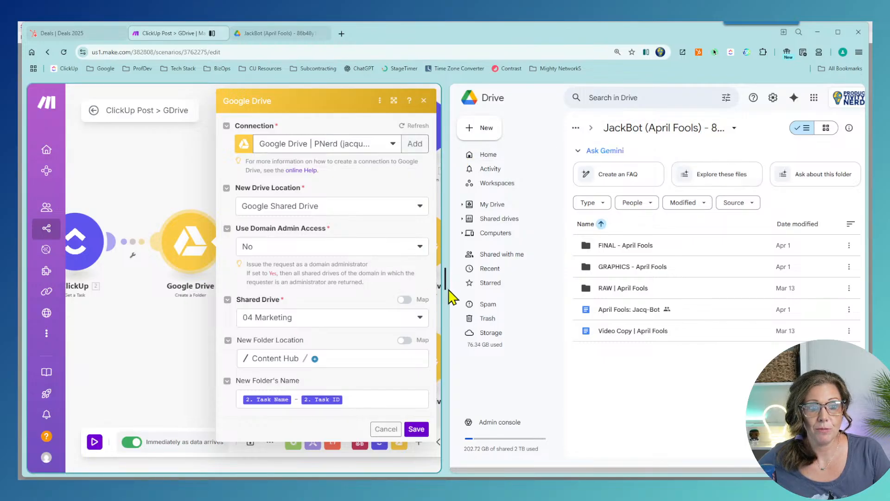
pyautogui.moveTo(445, 292); pyautogui.dragTo(425, 280)
pyautogui.click(661, 134)
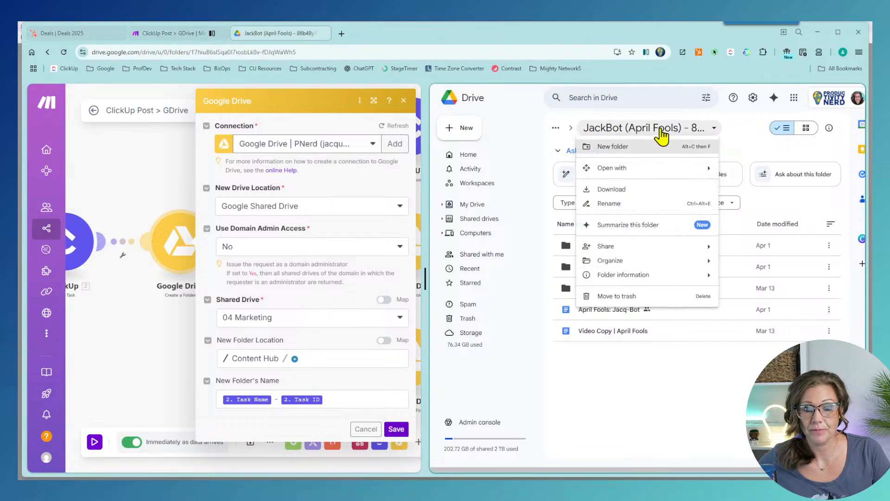
pyautogui.click(672, 408)
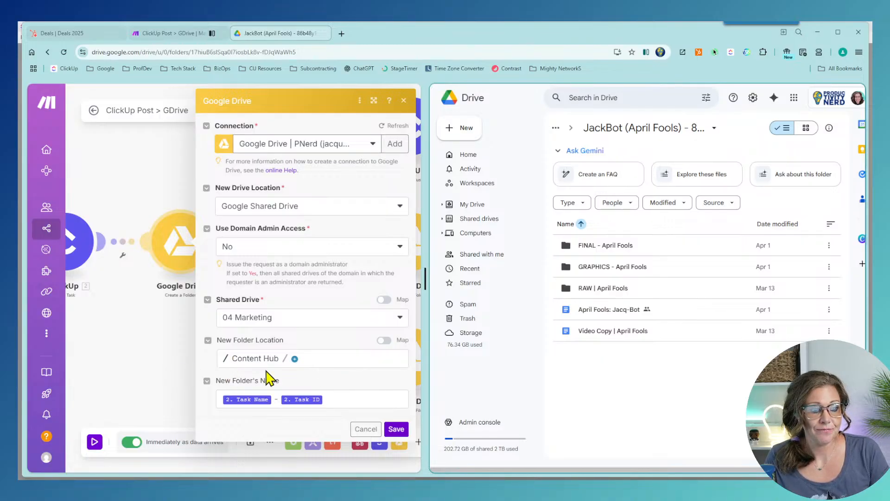
pyautogui.click(175, 354)
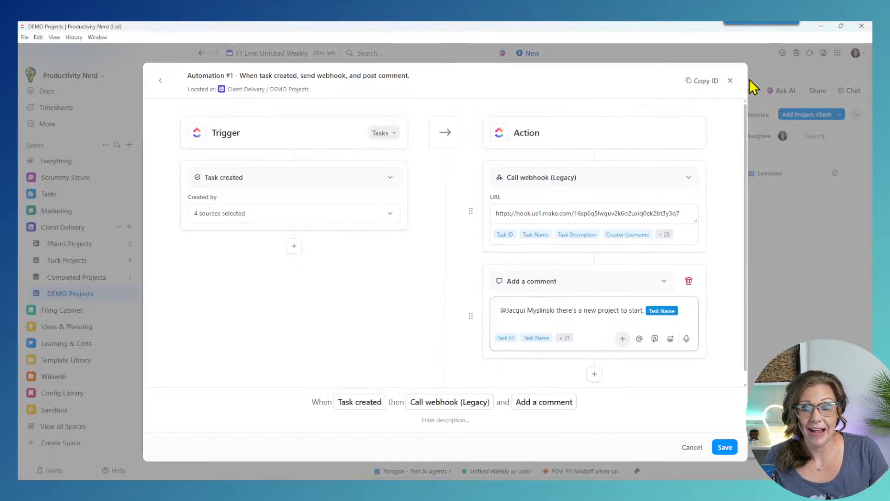
# Step: Close the automation and open the Videos list under Marketing > Content Hub
pyautogui.click(730, 81)
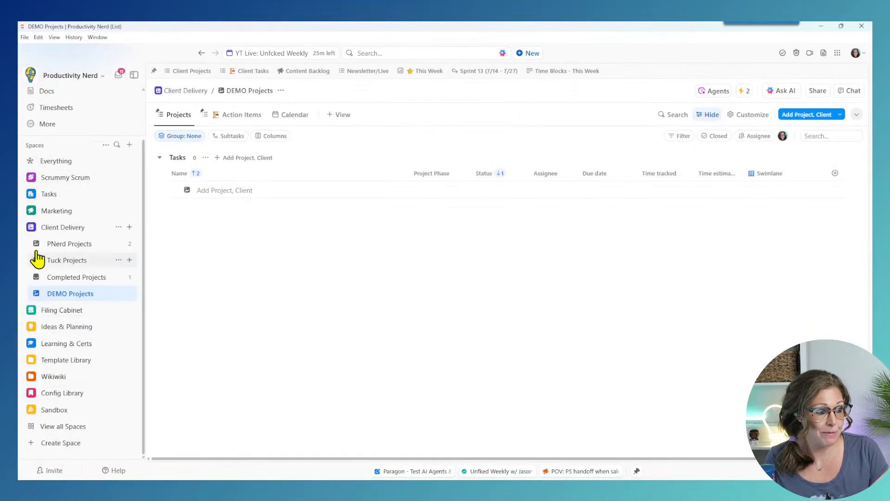
pyautogui.click(30, 211)
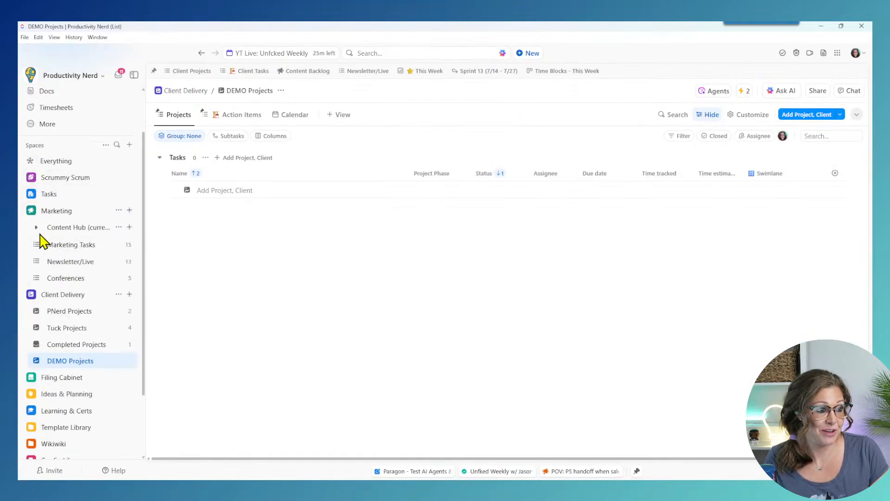
pyautogui.click(36, 227)
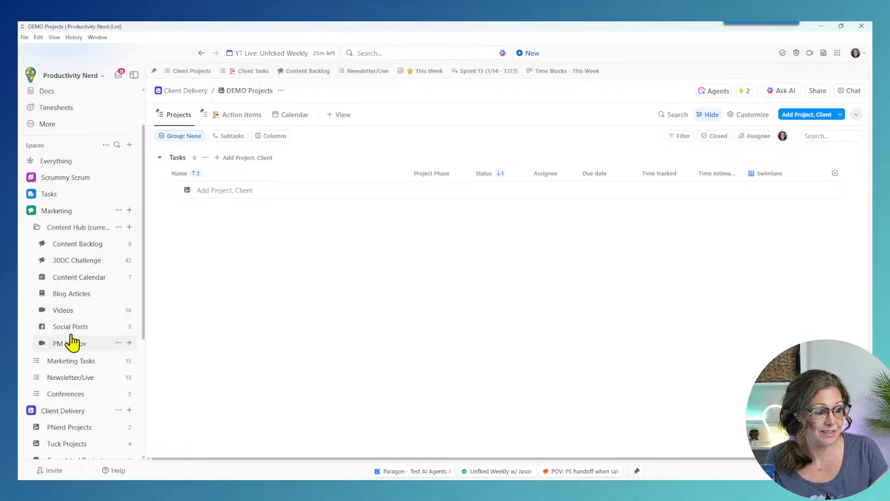
pyautogui.click(68, 310)
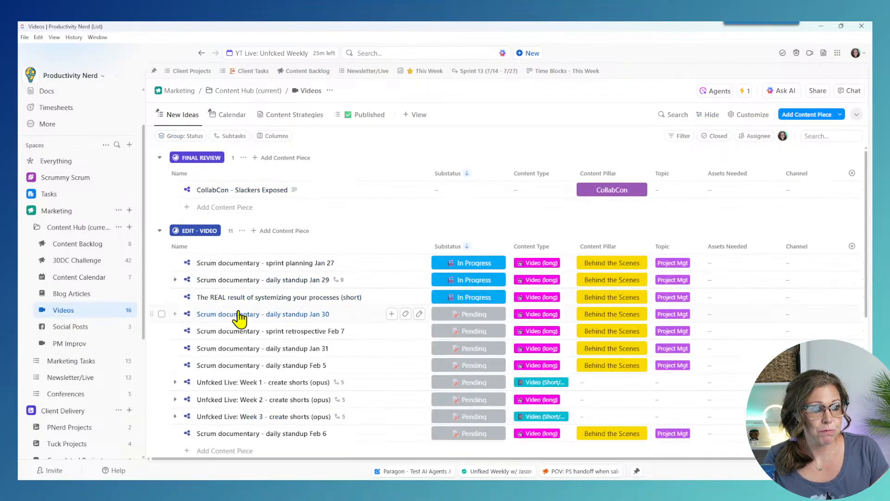
# Step: Inspect all custom fields of the CollabCon - Slackers Exposed task
pyautogui.click(242, 190)
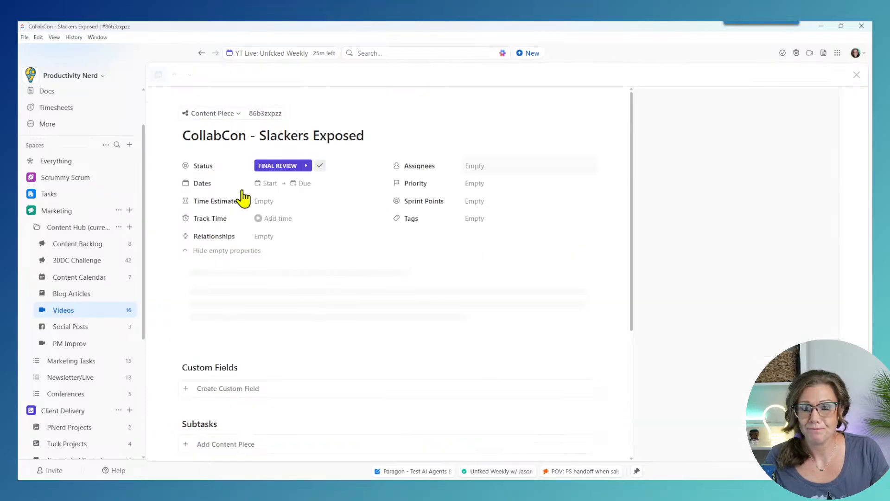
pyautogui.scroll(-5, 565, 284)
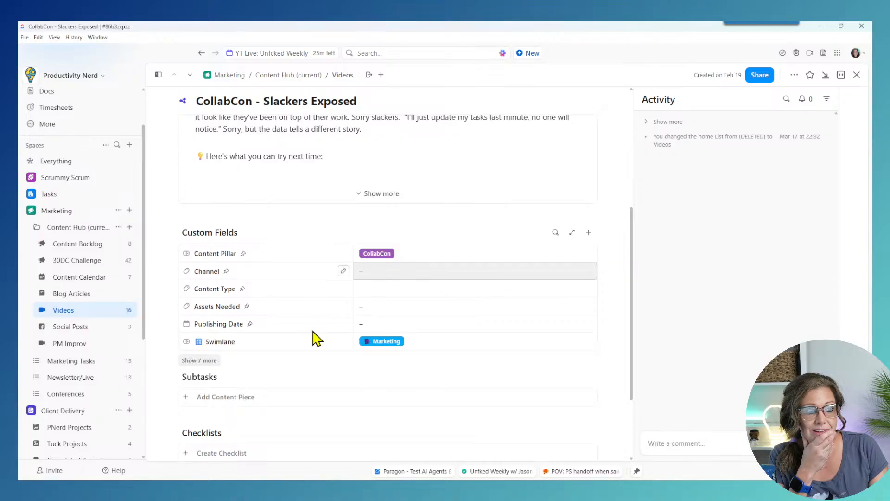
pyautogui.click(209, 361)
pyautogui.scroll(-3, 464, 340)
pyautogui.scroll(3, 520, 299)
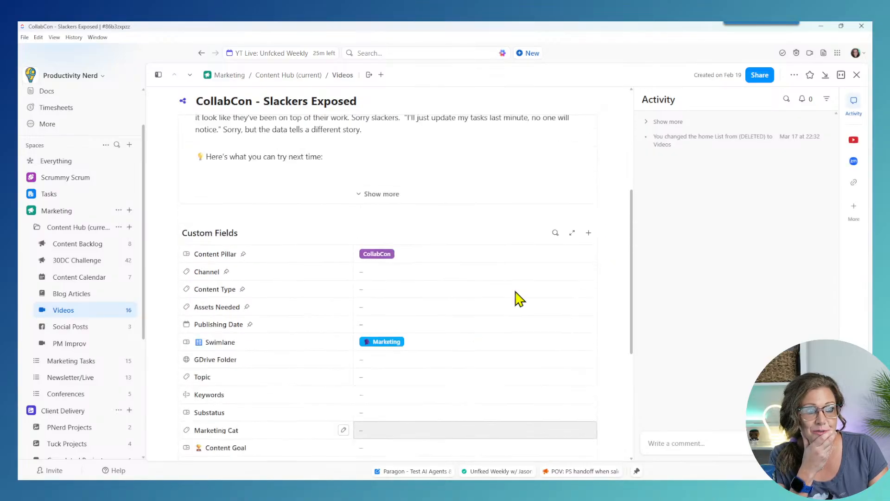
pyautogui.click(74, 310)
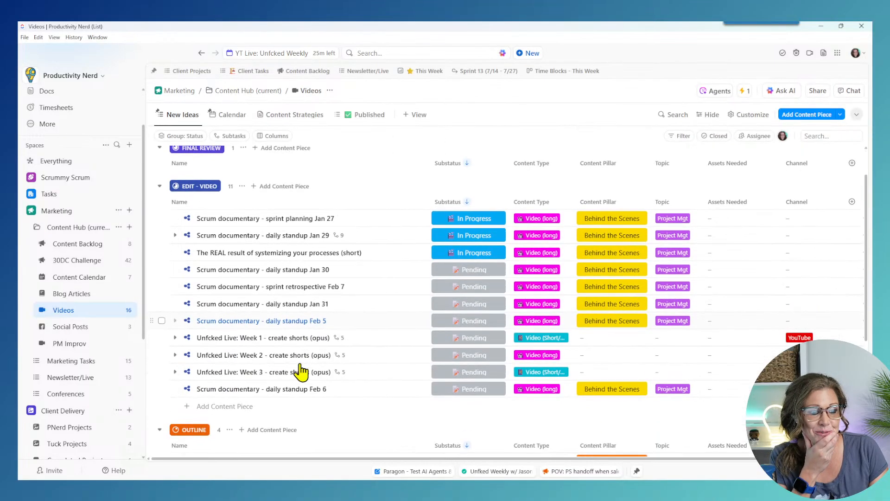
# Step: Check the ClickUp Practical AI task's Drive link field, then minimise ClickUp
pyautogui.scroll(-5, 301, 371)
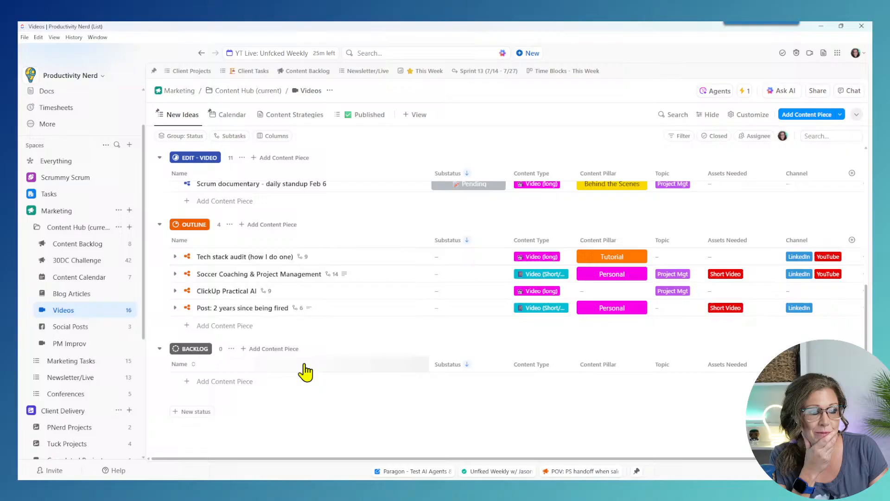
pyautogui.click(223, 292)
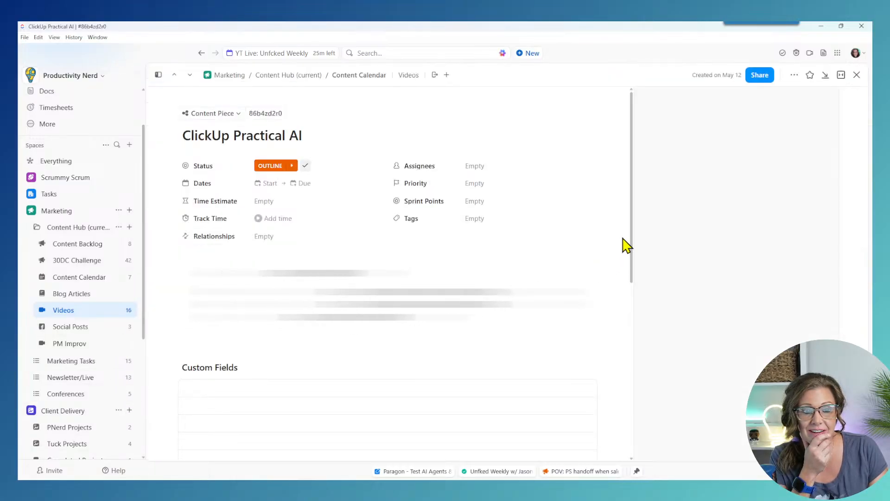
pyautogui.scroll(-2, 615, 242)
pyautogui.scroll(-3, 617, 239)
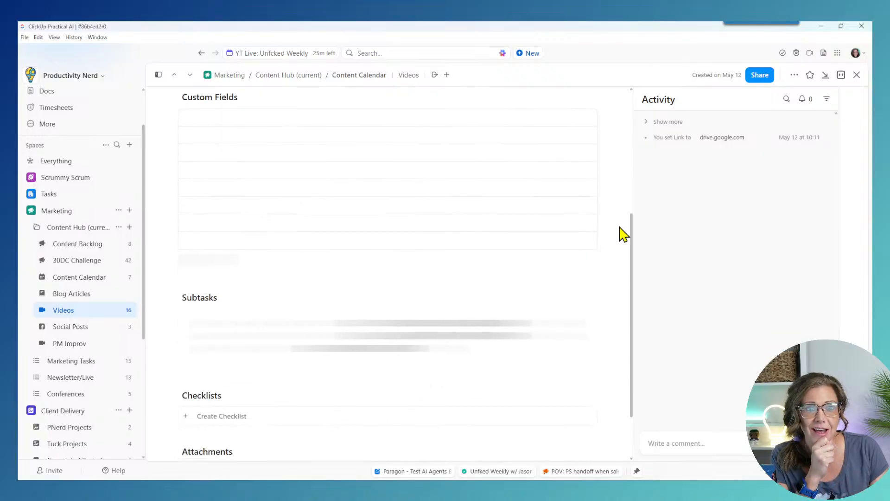
pyautogui.scroll(1, 621, 235)
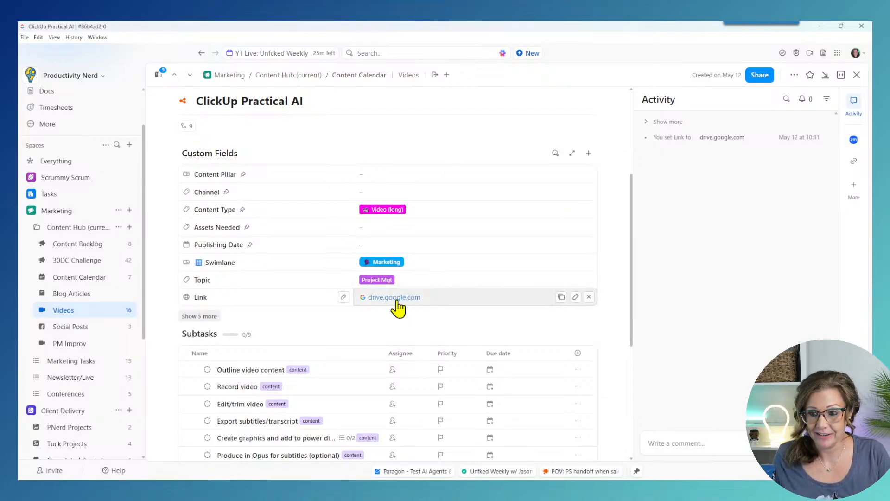
pyautogui.click(820, 26)
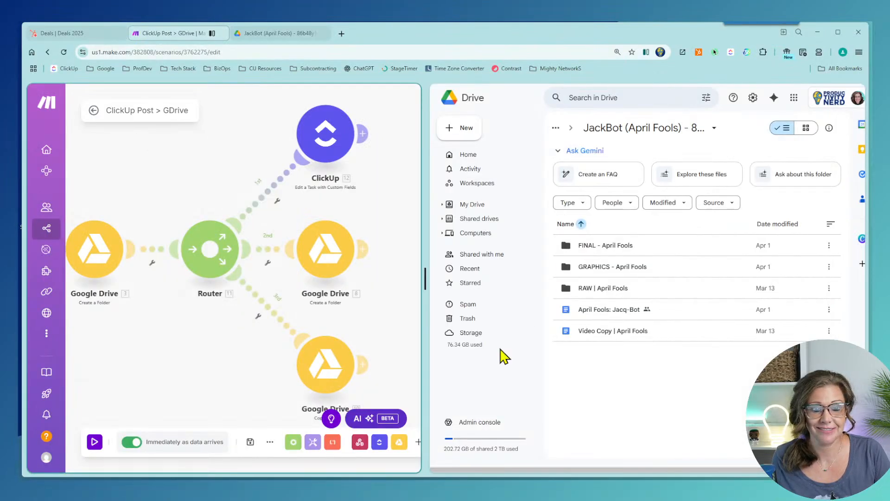
pyautogui.moveTo(425, 277); pyautogui.dragTo(436, 278)
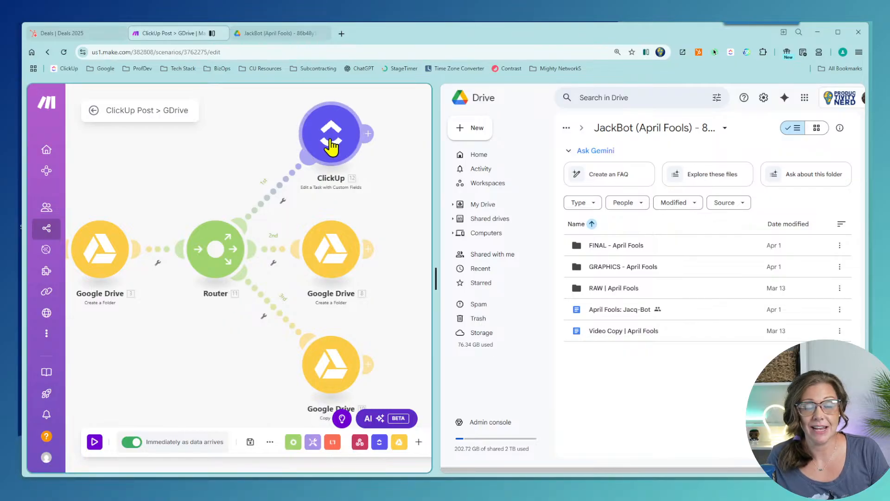
pyautogui.scroll(-2, 369, 293)
pyautogui.moveTo(365, 286); pyautogui.dragTo(375, 287)
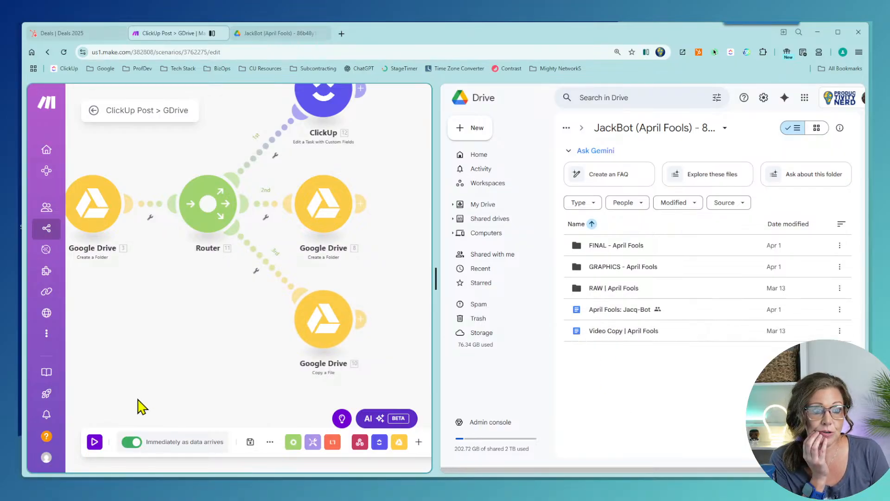
pyautogui.moveTo(207, 361); pyautogui.dragTo(205, 419)
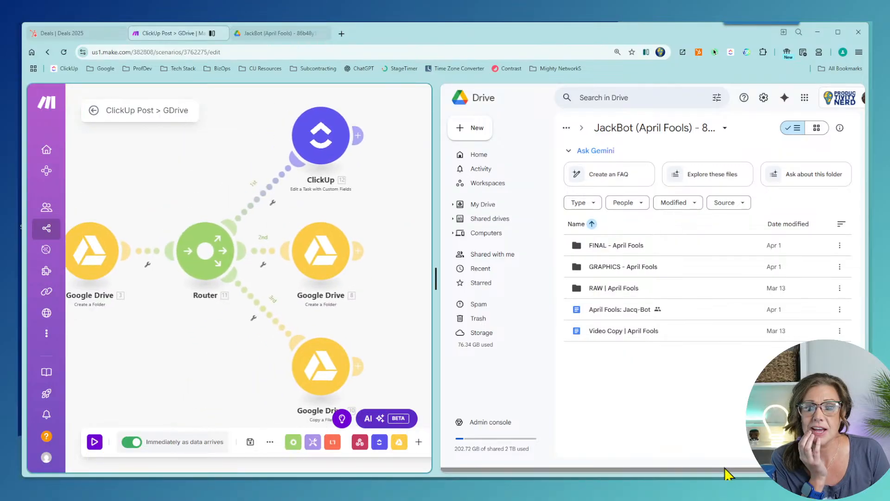
# Step: Open the April Fools: Jacq-Bot doc from Drive on its YouTube tab
pyautogui.click(606, 312)
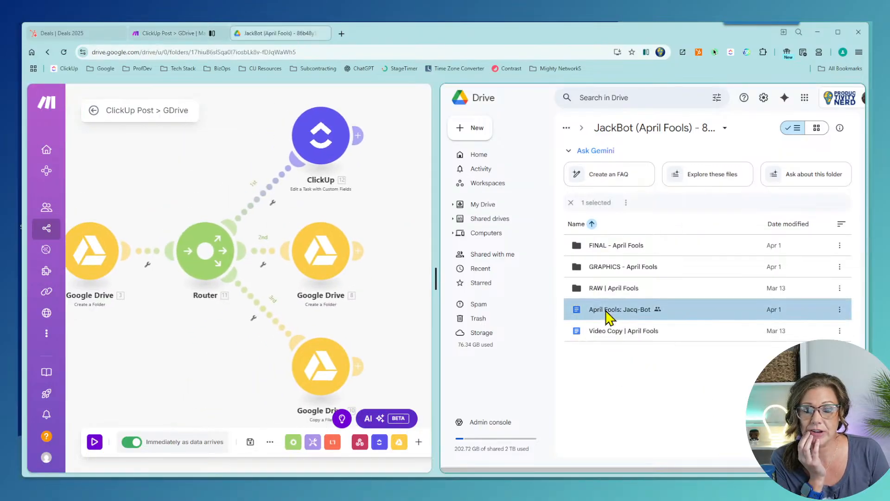
pyautogui.doubleClick(605, 311)
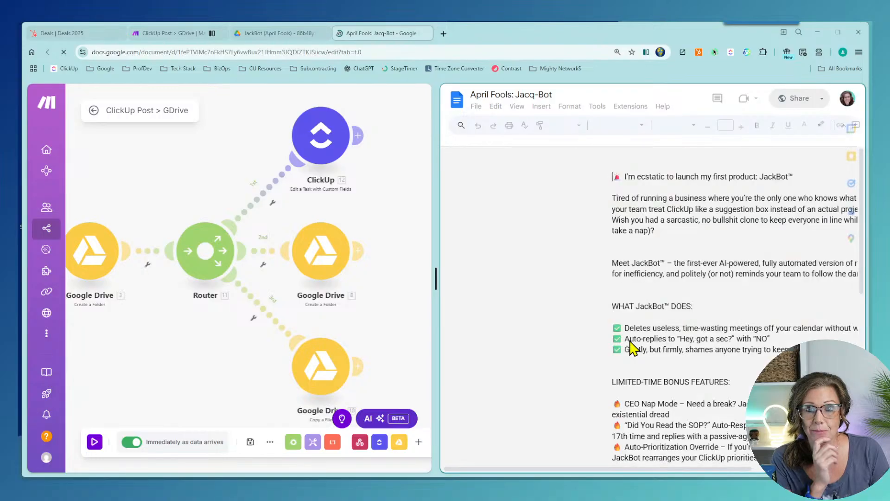
pyautogui.scroll(-2, 534, 270)
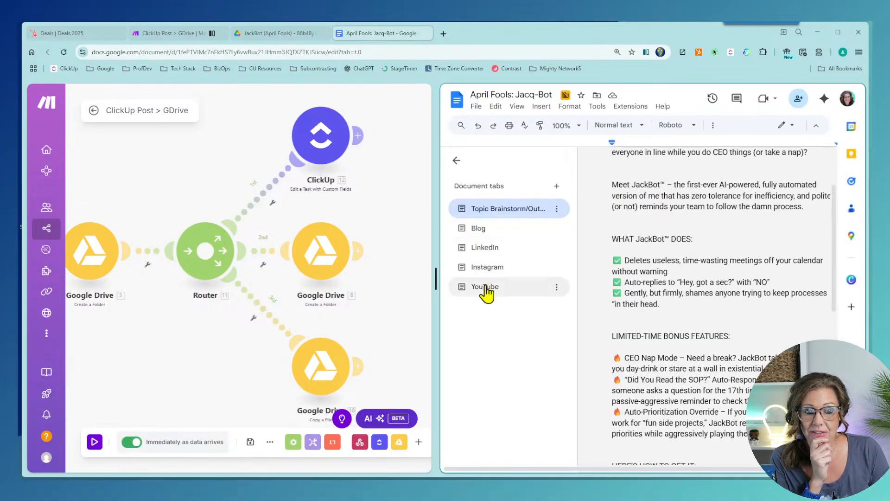
pyautogui.click(482, 285)
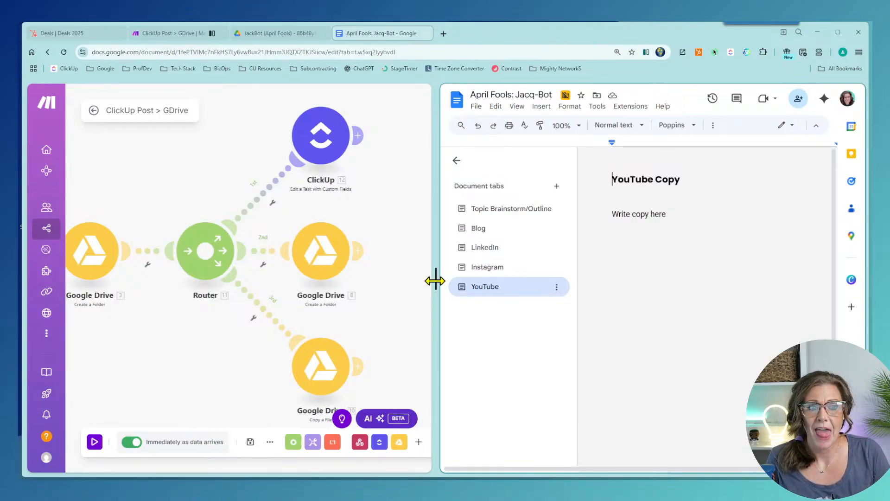
# Step: Exit split view and return to the ClickUp Post > GDrive scenario tab
pyautogui.moveTo(435, 280); pyautogui.dragTo(477, 283)
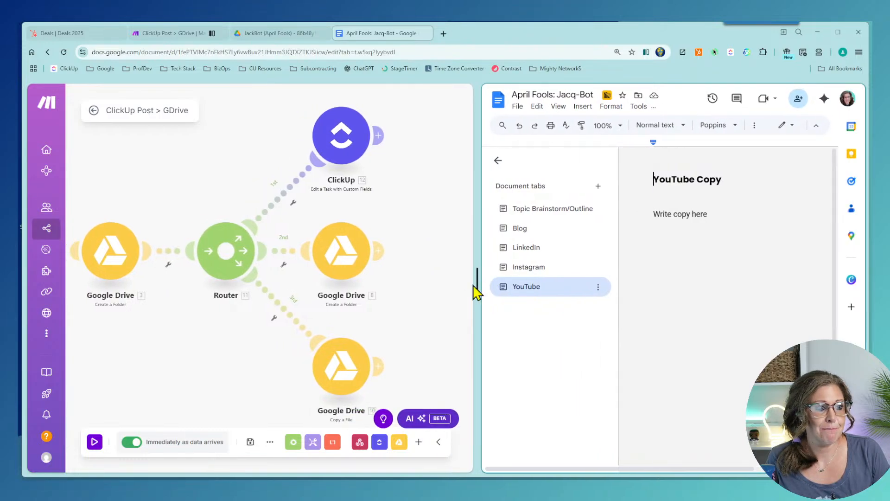
pyautogui.click(646, 53)
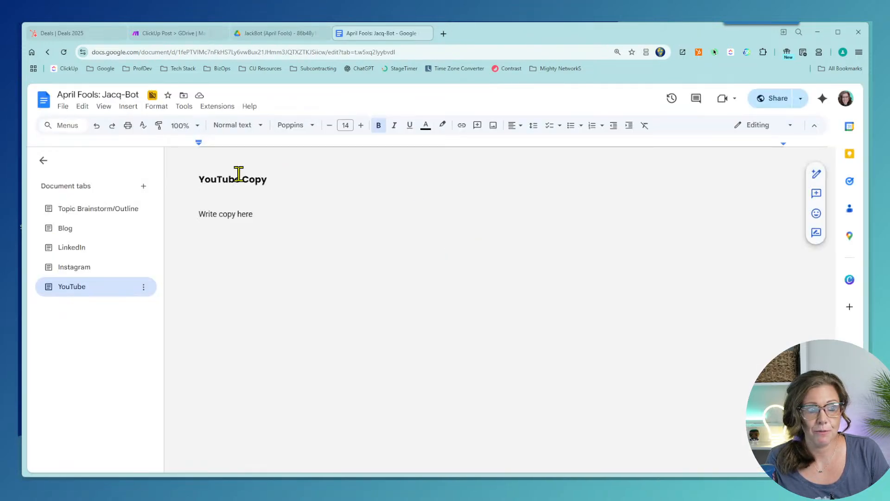
pyautogui.click(182, 37)
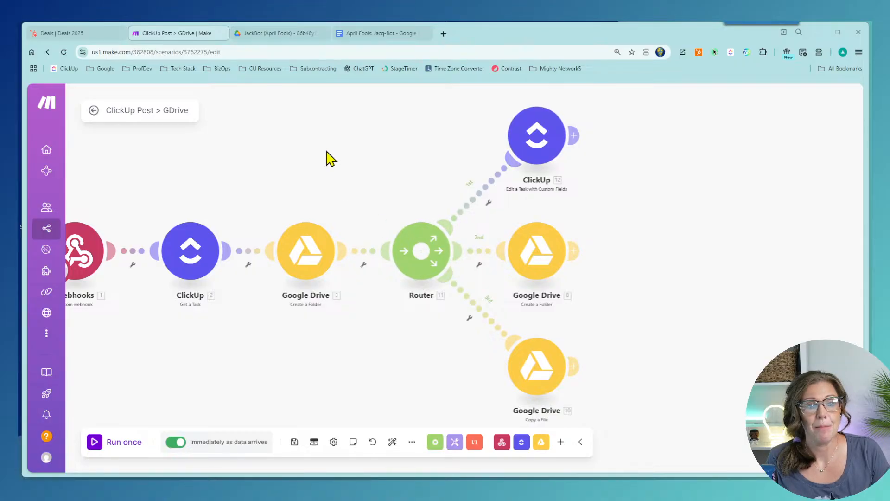
# Step: Exit the ClickUp Post > GDrive editor and open Webhooks from the sidebar
pyautogui.moveTo(327, 159); pyautogui.dragTo(481, 167)
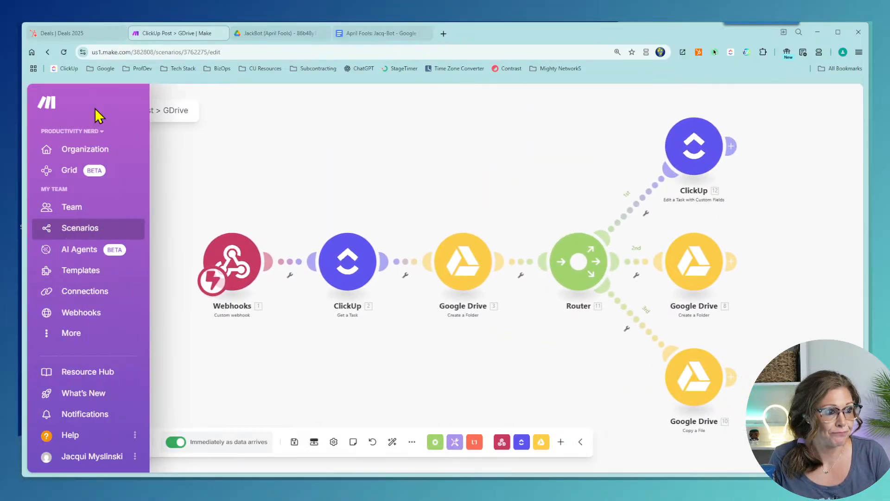
pyautogui.click(94, 111)
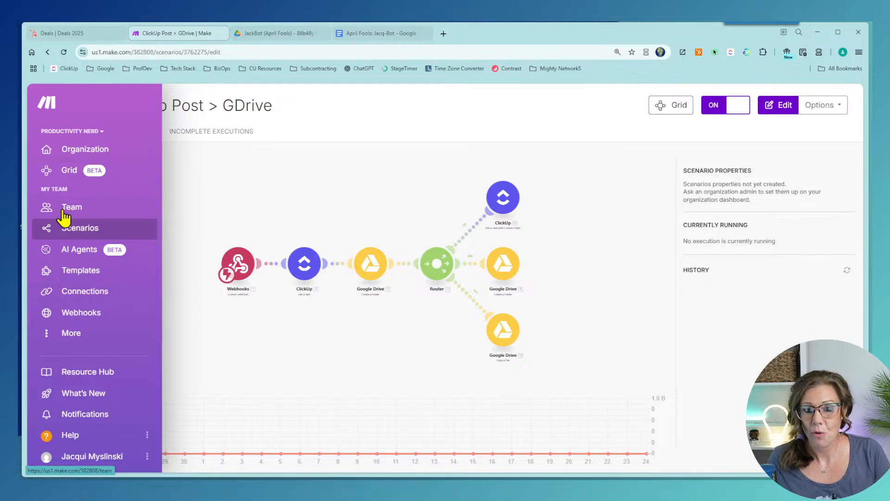
pyautogui.moveTo(43, 168)
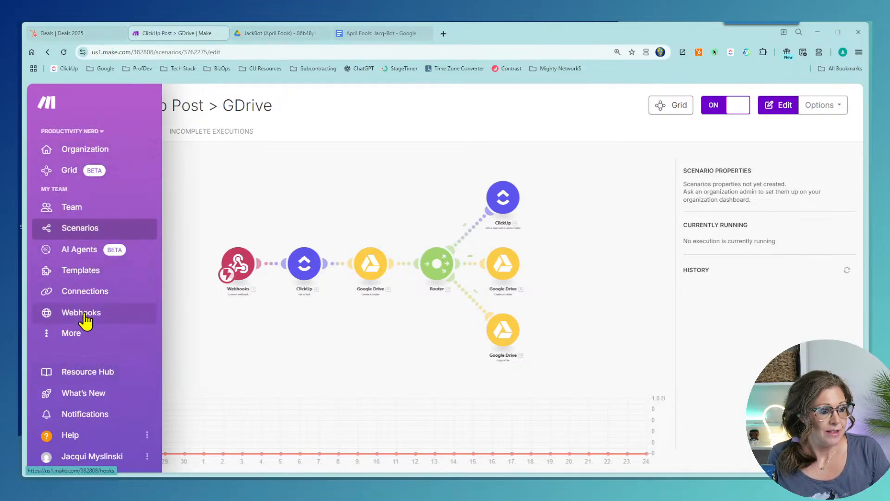
pyautogui.click(55, 313)
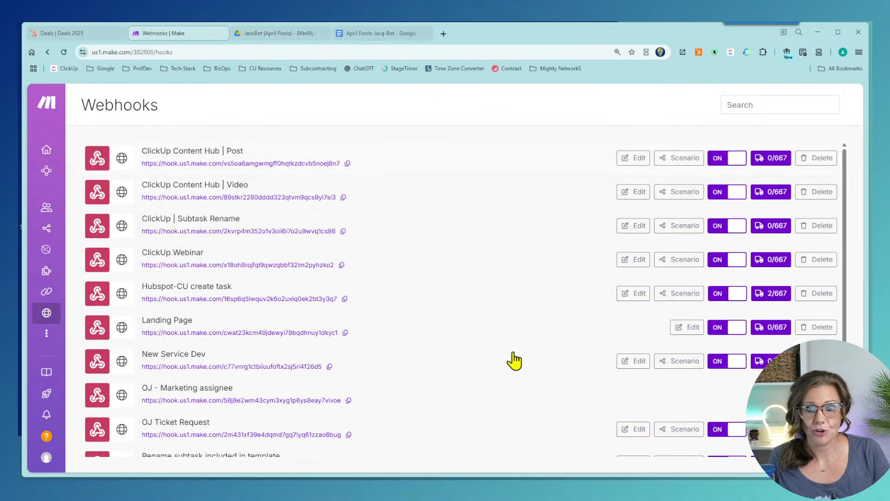
# Step: Open All scenarios from the Webhooks page, then bring ClickUp's Practical AI task forward
pyautogui.scroll(-1, 519, 371)
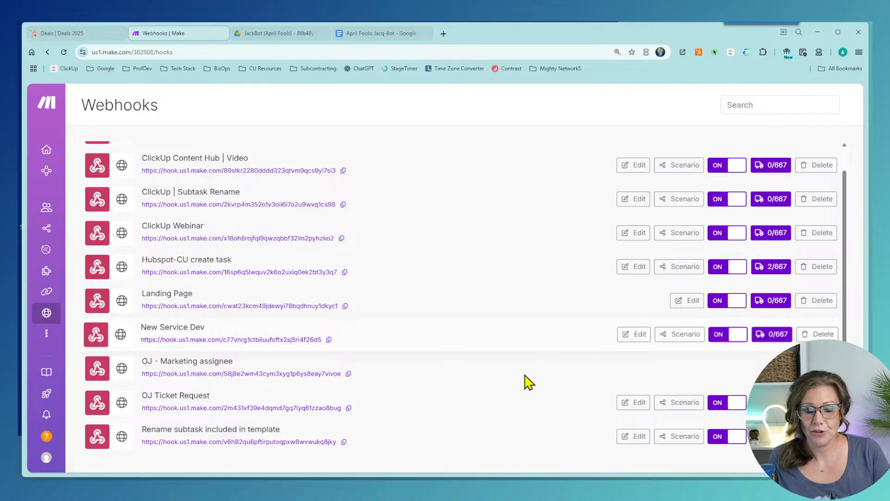
pyautogui.scroll(1, 324, 278)
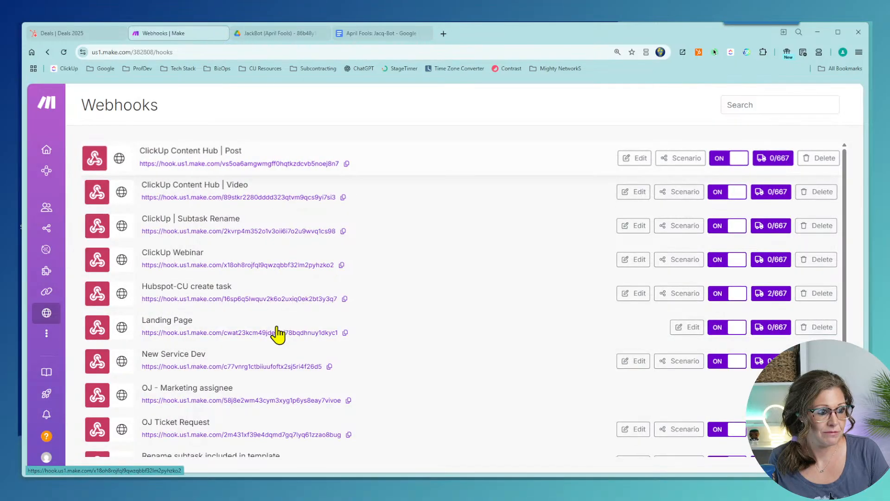
pyautogui.moveTo(52, 318)
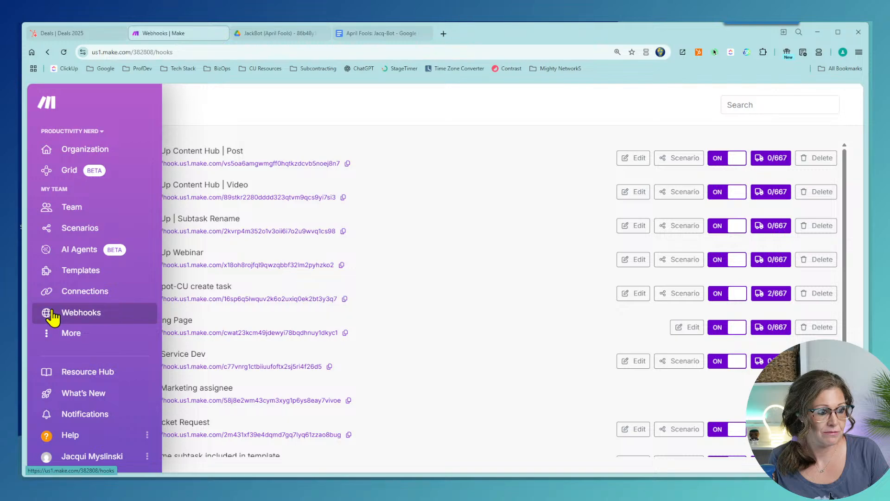
pyautogui.click(52, 312)
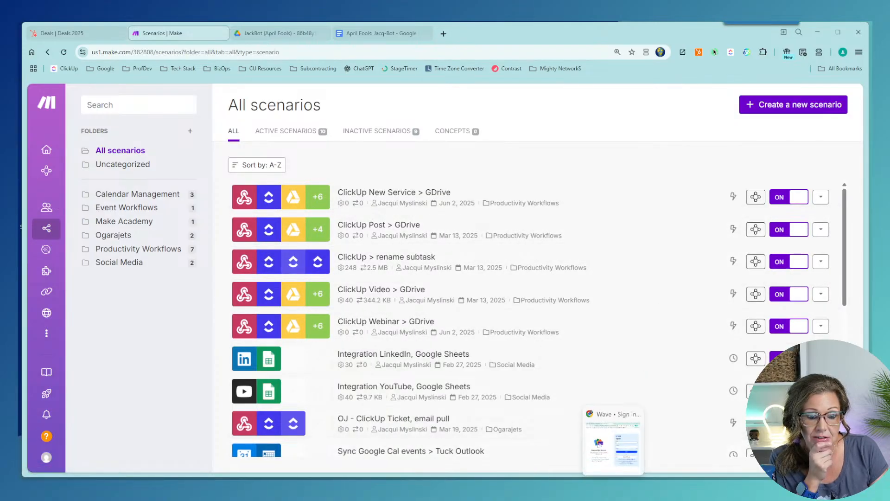
pyautogui.click(551, 489)
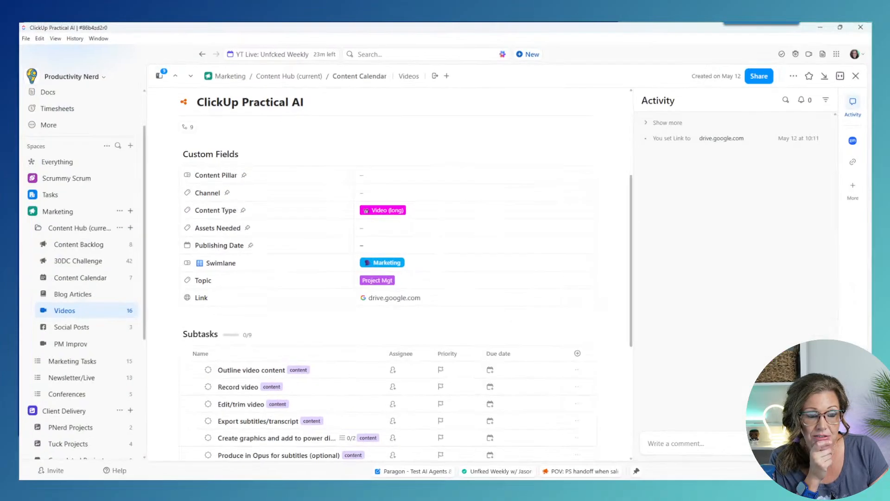
# Step: View the webhook in DEMO Projects' Automation #1, cancel it, and minimise ClickUp
pyautogui.click(31, 211)
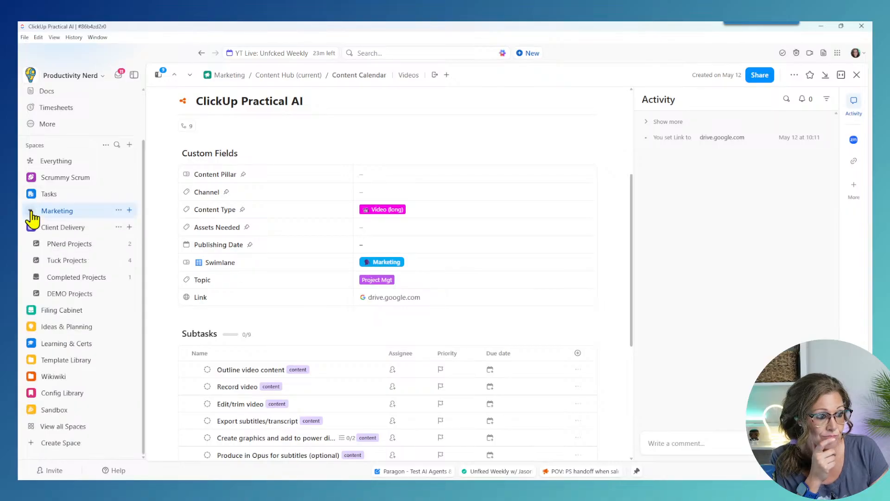
pyautogui.click(79, 295)
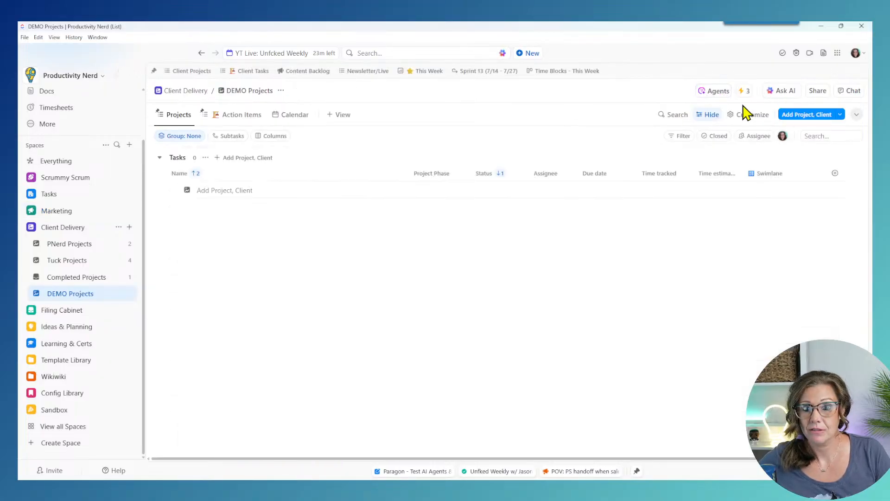
pyautogui.click(743, 92)
pyautogui.click(689, 332)
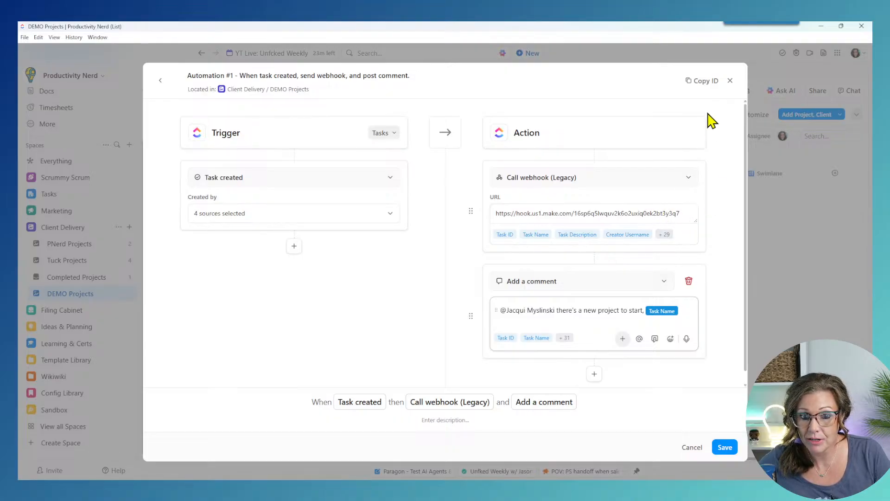
pyautogui.click(730, 81)
pyautogui.click(821, 26)
# Step: Inspect and test the Hubspot-CU create task webhook, then open its linked scenario
pyautogui.moveTo(49, 167)
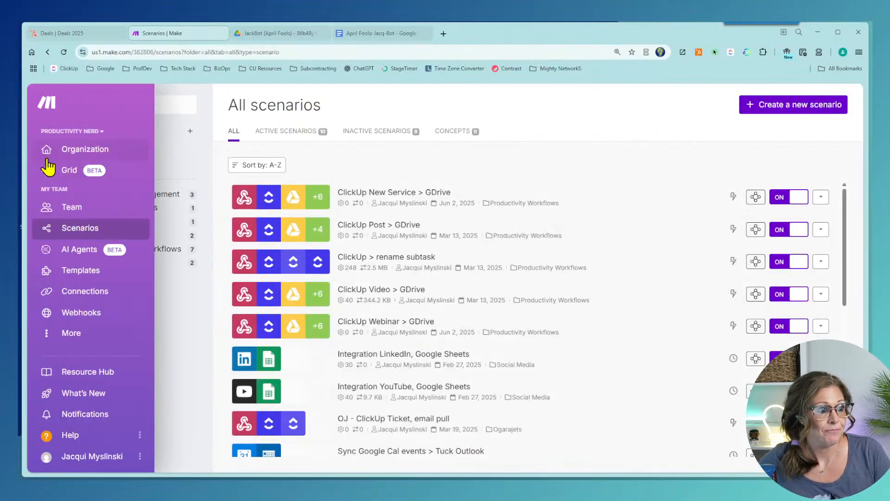
pyautogui.click(74, 319)
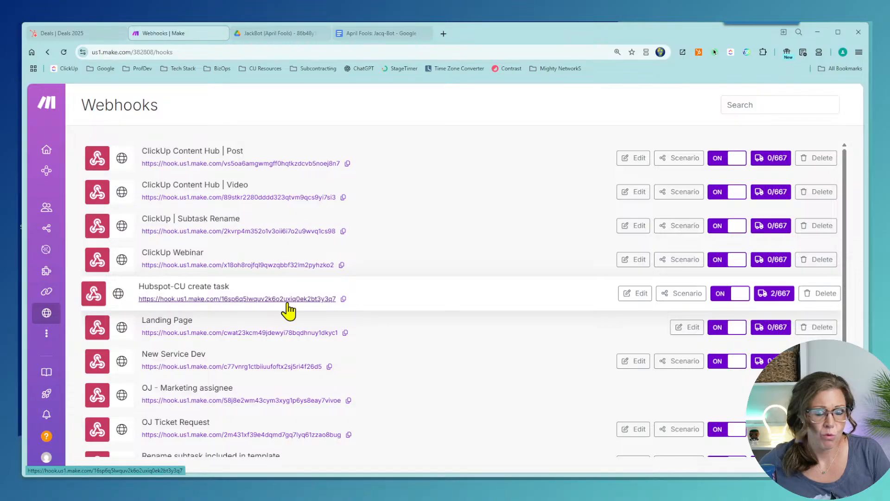
pyautogui.click(631, 296)
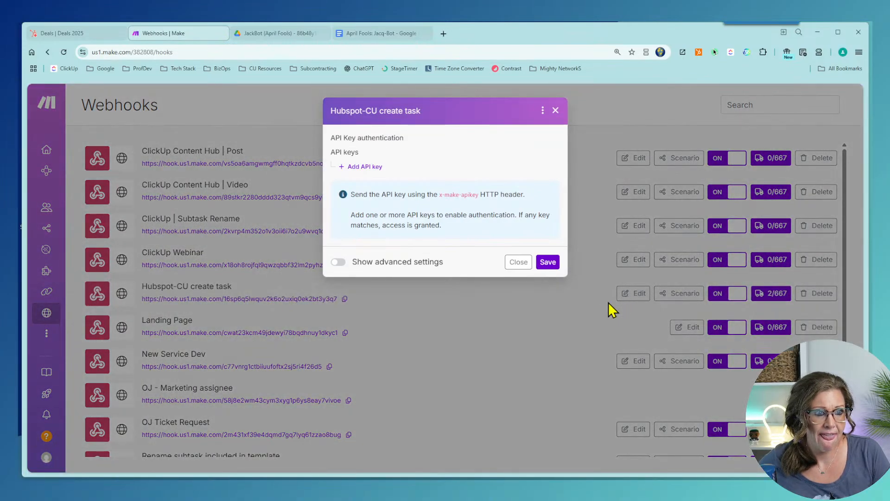
pyautogui.click(600, 325)
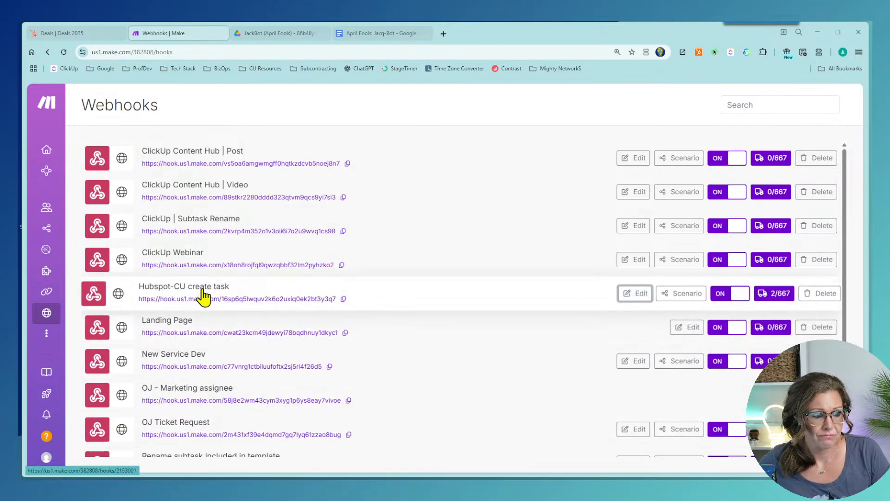
pyautogui.click(203, 292)
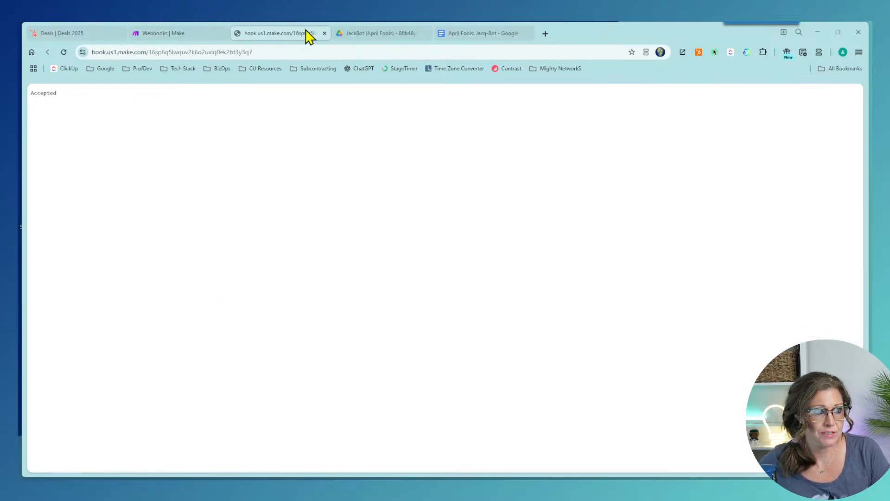
pyautogui.click(325, 33)
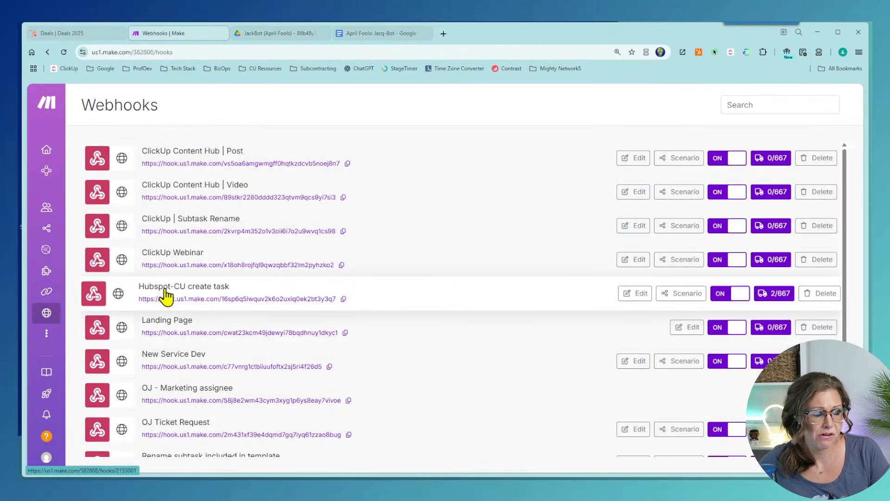
pyautogui.click(680, 296)
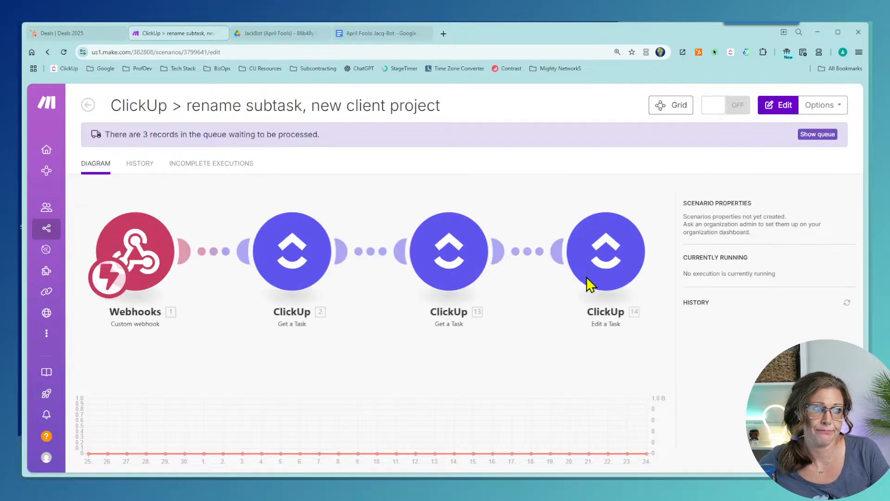
pyautogui.click(473, 208)
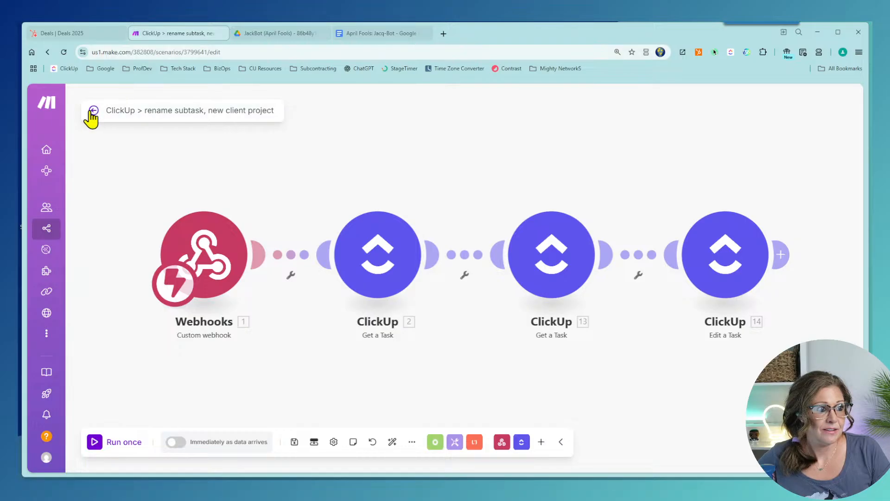
pyautogui.click(93, 110)
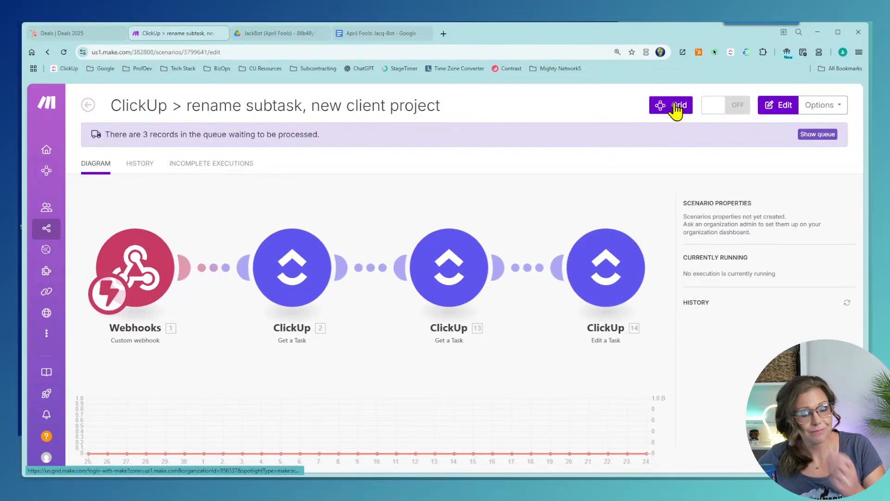
pyautogui.click(87, 106)
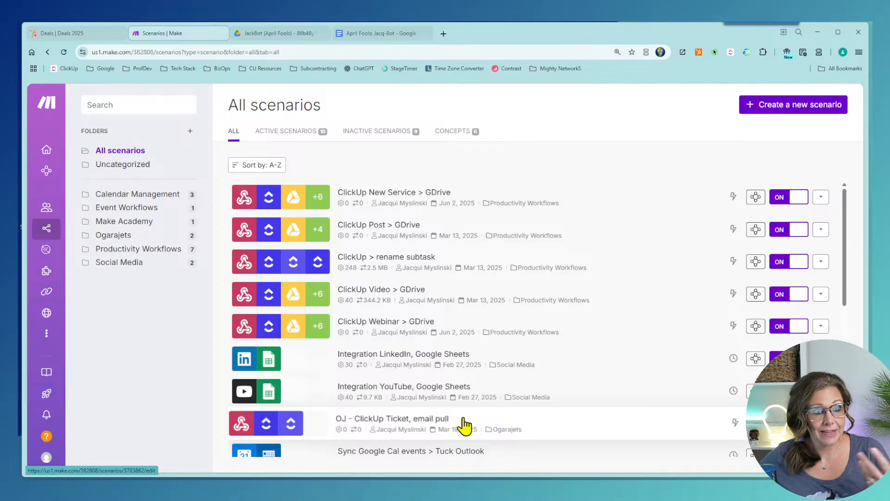
pyautogui.moveTo(47, 171)
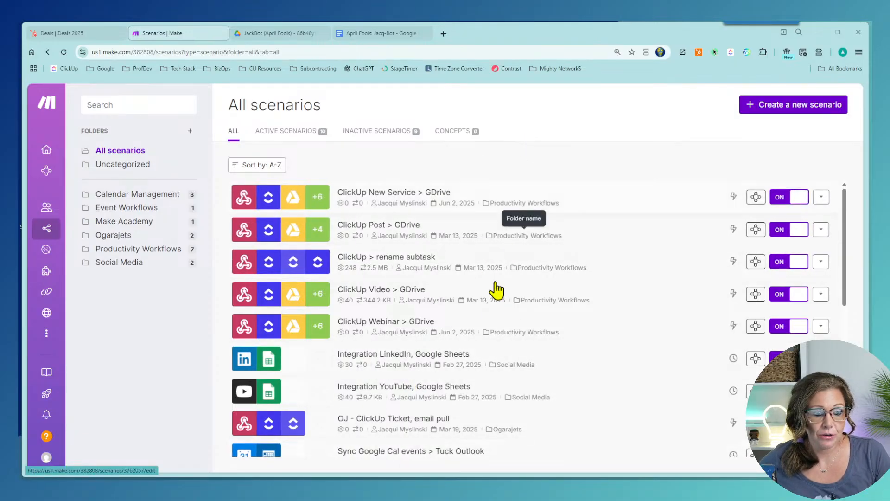
pyautogui.scroll(-4, 576, 276)
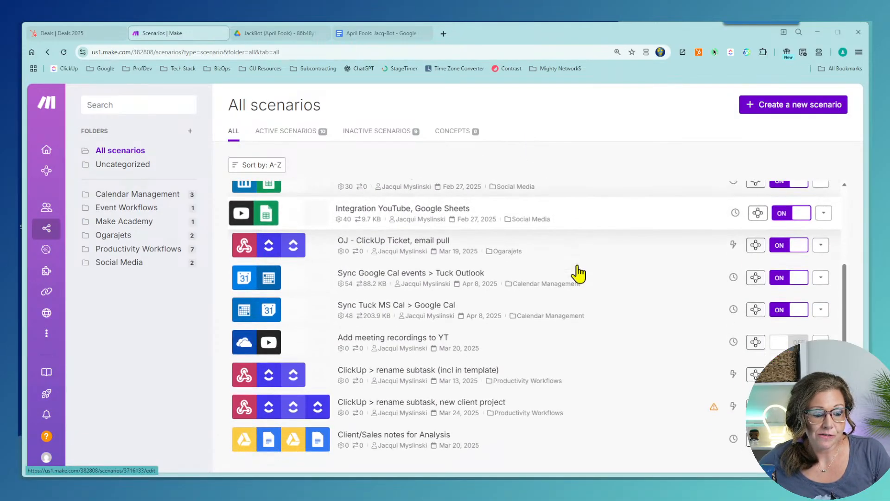
pyautogui.click(407, 278)
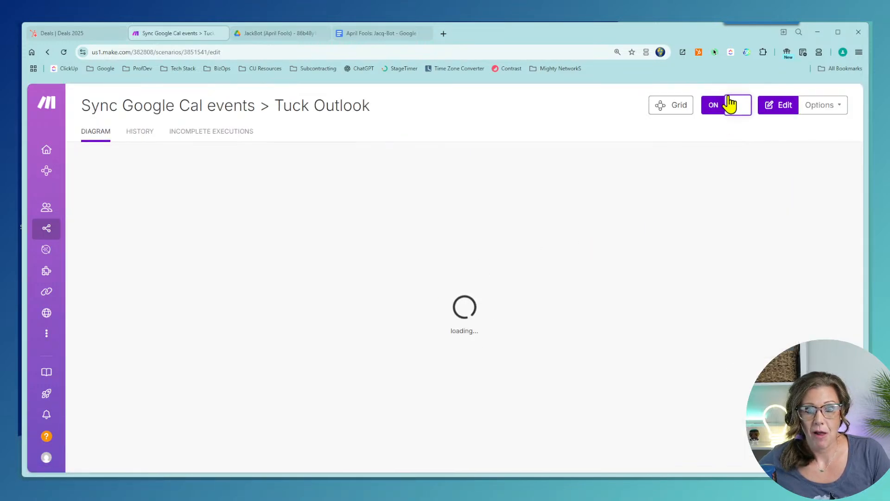
pyautogui.click(778, 105)
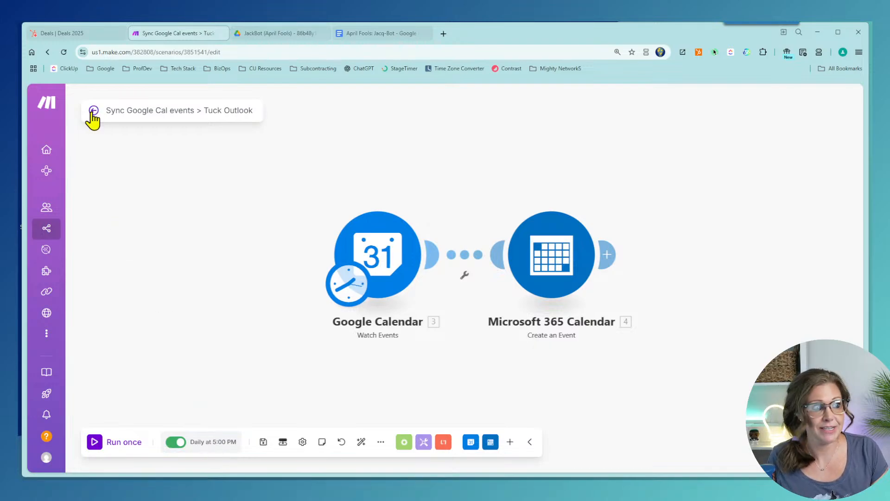
pyautogui.moveTo(50, 244)
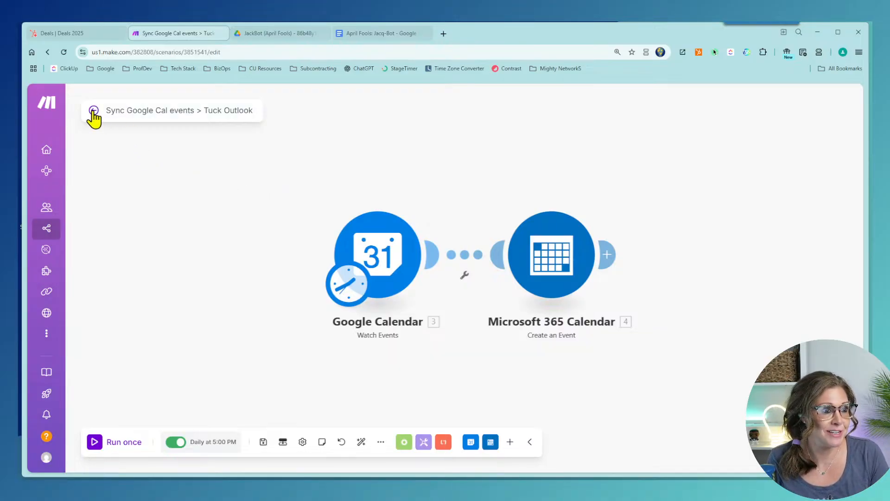
pyautogui.click(94, 110)
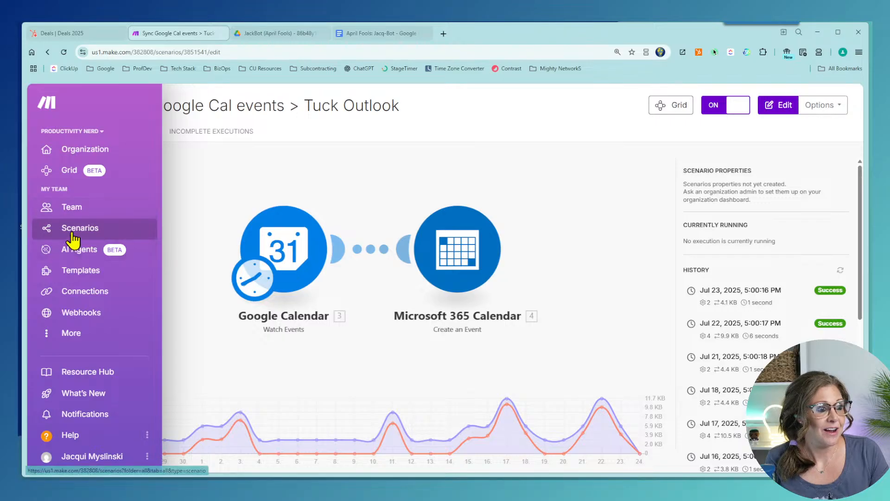
pyautogui.click(75, 232)
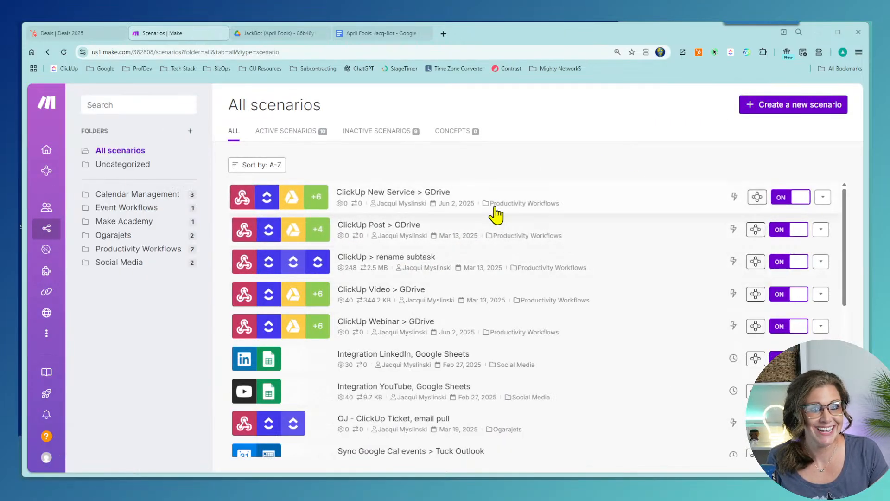
# Step: Clone ClickUp Post > GDrive, naming the copy 'New Client Project in CU > GDrive'
pyautogui.click(824, 229)
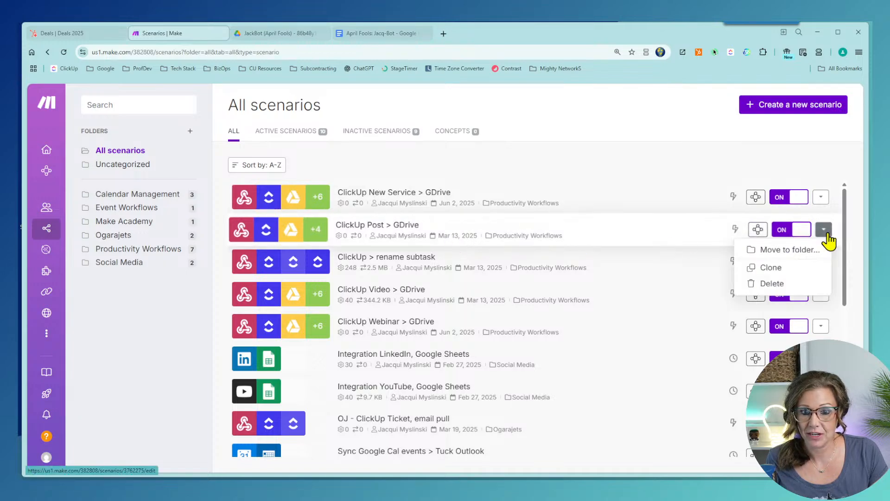
pyautogui.click(782, 273)
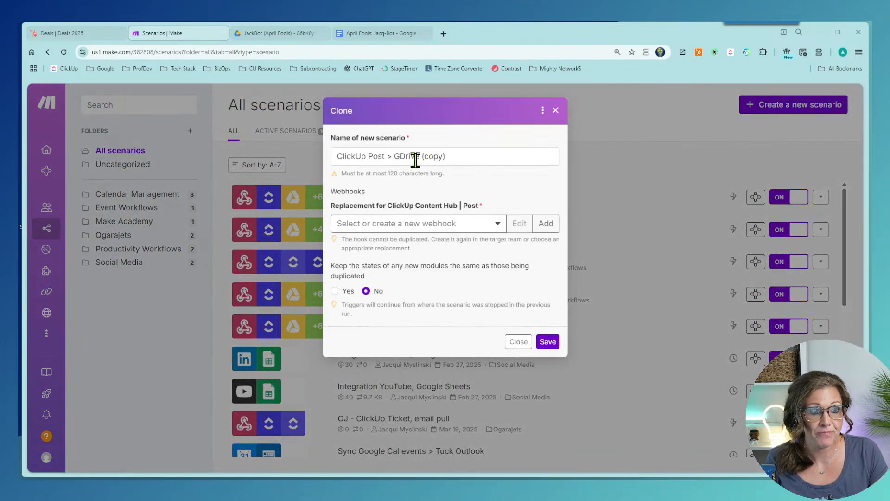
pyautogui.moveTo(370, 156)
pyautogui.mouseDown()
pyautogui.moveTo(401, 156)
pyautogui.moveTo(384, 156)
pyautogui.mouseUp()
pyautogui.press('BackSpace')
pyautogui.press('BackSpace')
pyautogui.press('BackSpace')
pyautogui.press('BackSpace')
pyautogui.press('BackSpace')
pyautogui.press('BackSpace')
pyautogui.press('BackSpace')
pyautogui.press('BackSpace')
pyautogui.press('BackSpace')
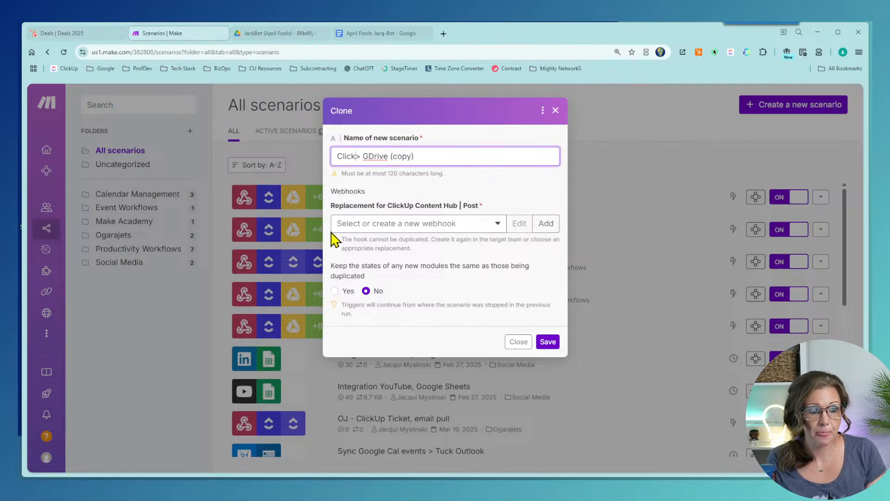
pyautogui.write('New Client Projec')
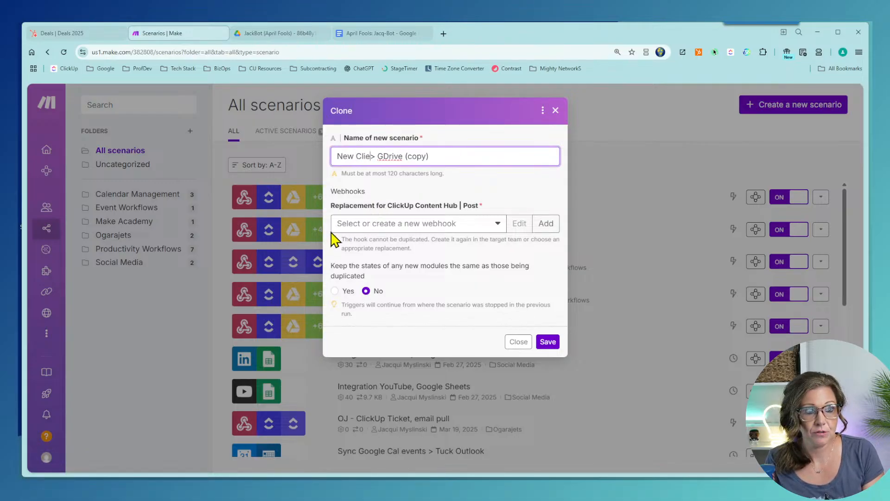
pyautogui.write('t in CU')
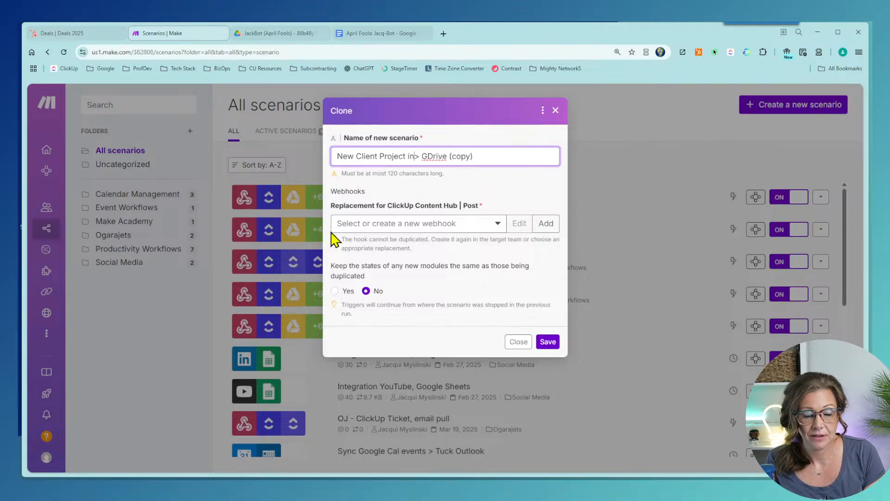
pyautogui.moveTo(461, 160); pyautogui.dragTo(517, 158)
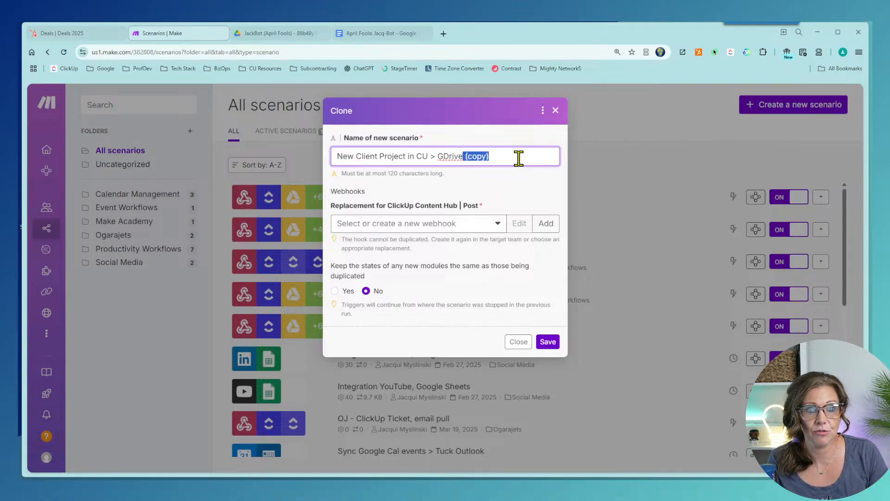
pyautogui.press('BackSpace')
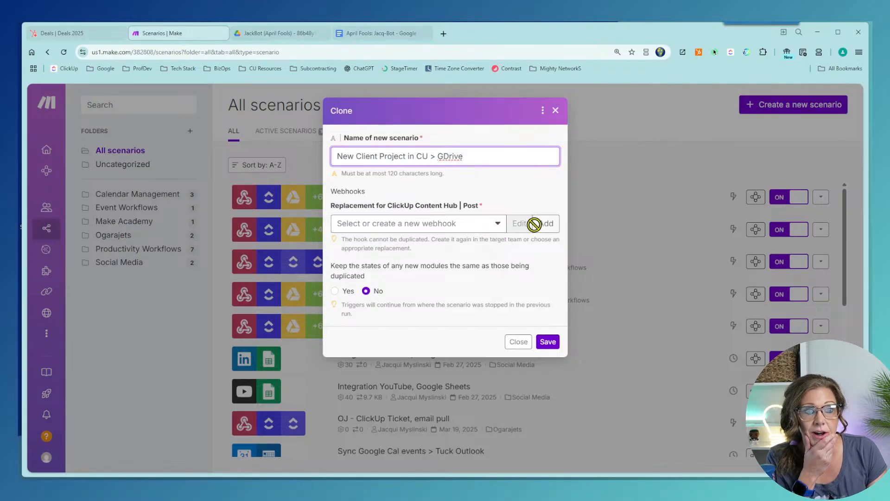
# Step: Add a new replacement webhook named 'New client project'
pyautogui.click(547, 224)
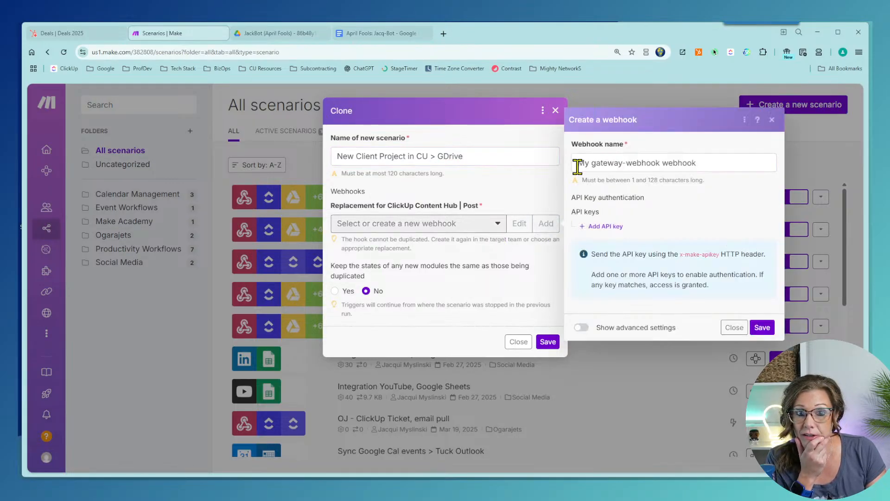
pyautogui.tripleClick(756, 163)
pyautogui.write('New client project')
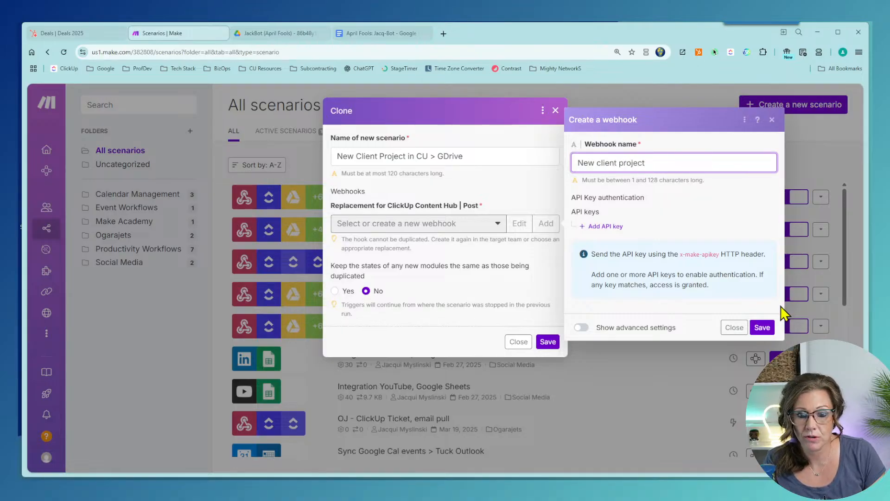
pyautogui.click(764, 330)
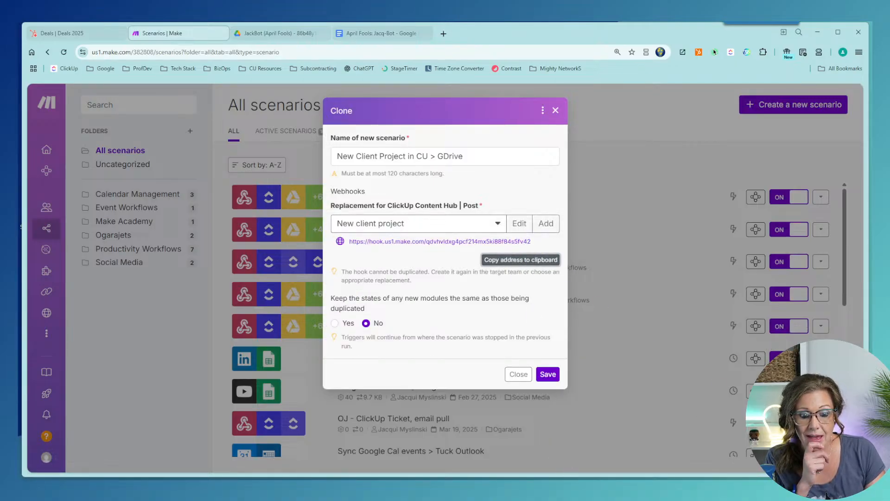
# Step: In DEMO Projects' Automation #1, replace the old webhook URL with the new Make URL
pyautogui.hotkey('alt', 'Tab')
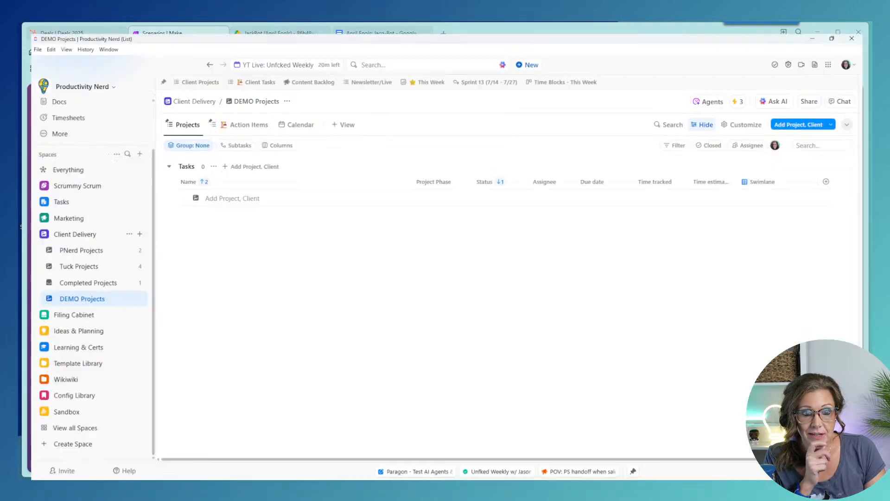
pyautogui.click(743, 91)
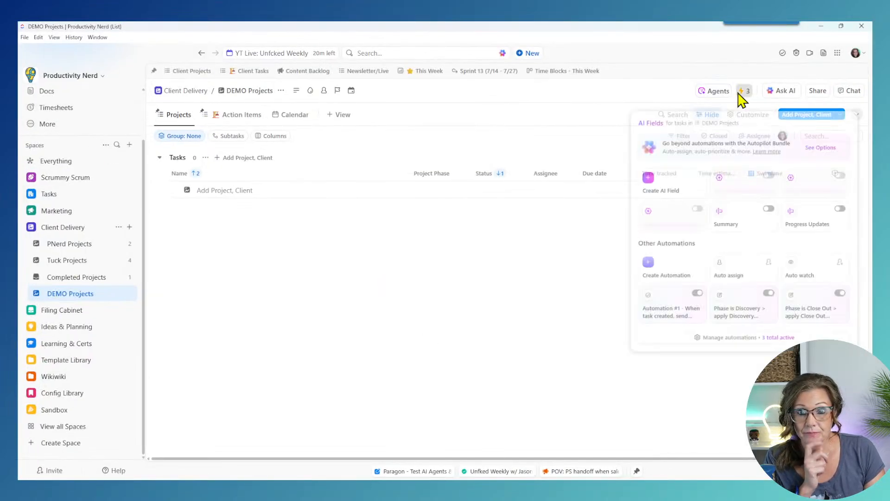
pyautogui.click(658, 333)
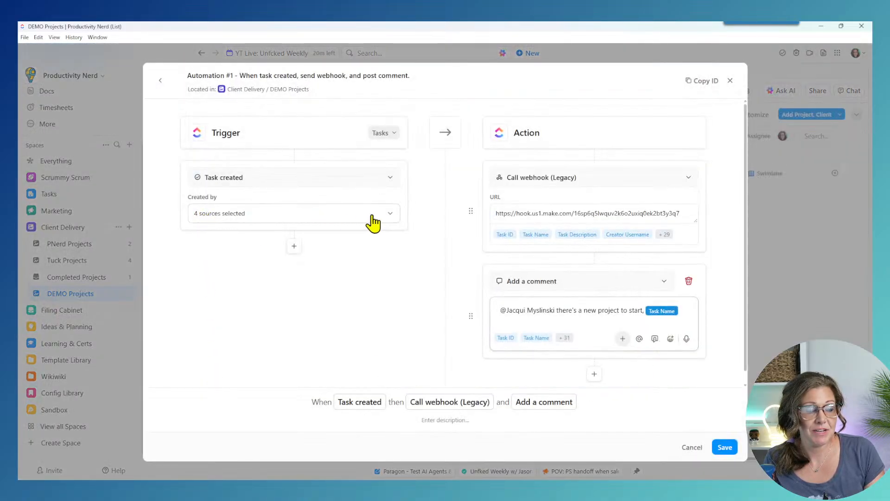
pyautogui.moveTo(688, 220); pyautogui.dragTo(464, 221)
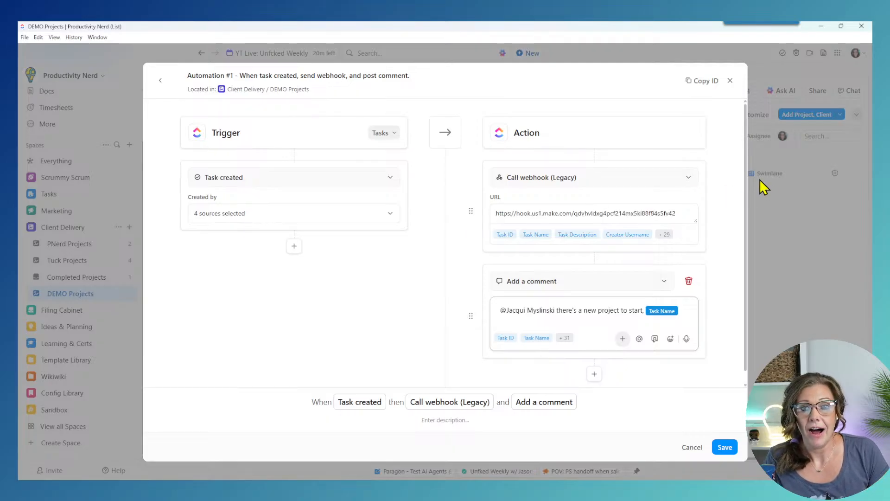
# Step: Change the action to Call webhook and start a new webhook for it
pyautogui.click(668, 180)
pyautogui.write('we')
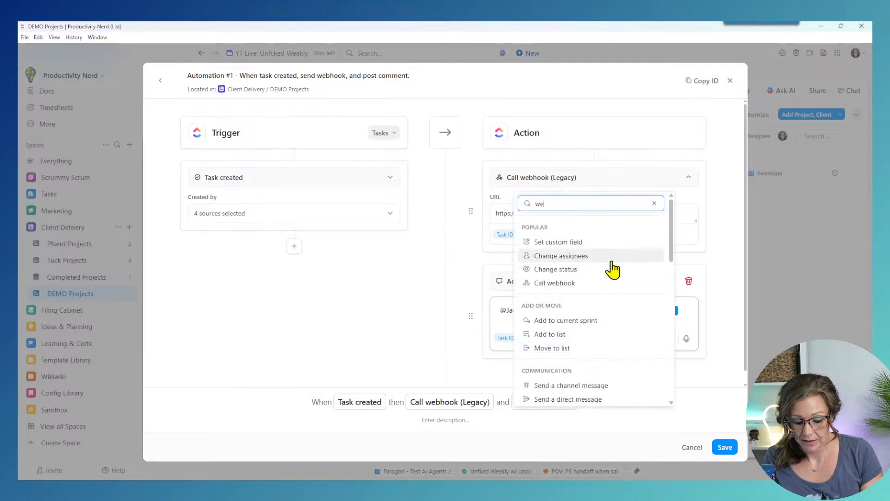
pyautogui.write('bhook')
pyautogui.click(591, 239)
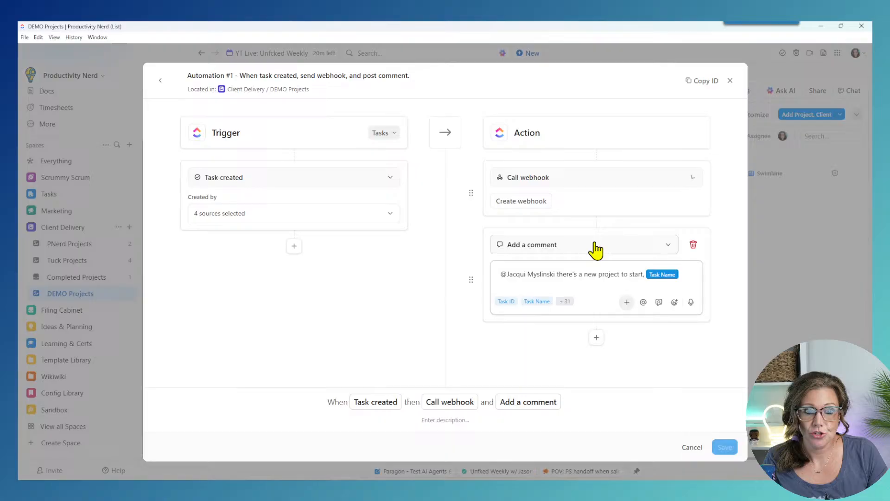
pyautogui.click(539, 202)
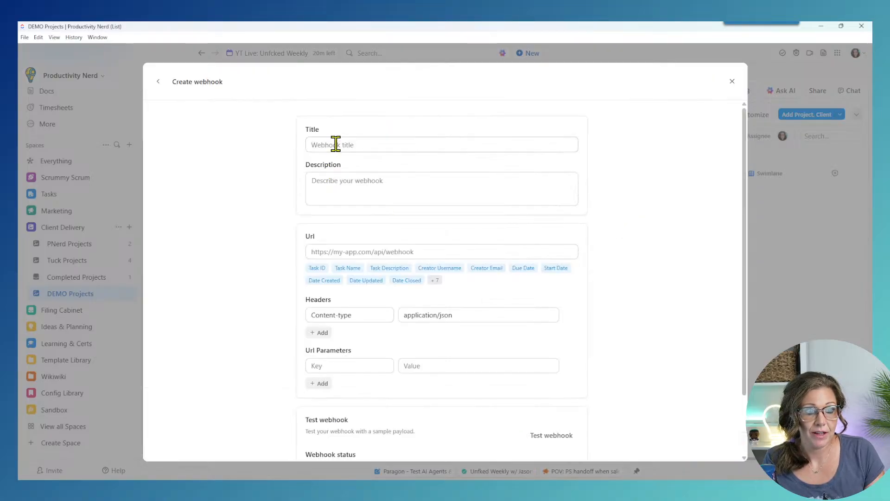
# Step: Paste the new Make webhook URL into the ClickUp automation's webhook action
pyautogui.click(422, 251)
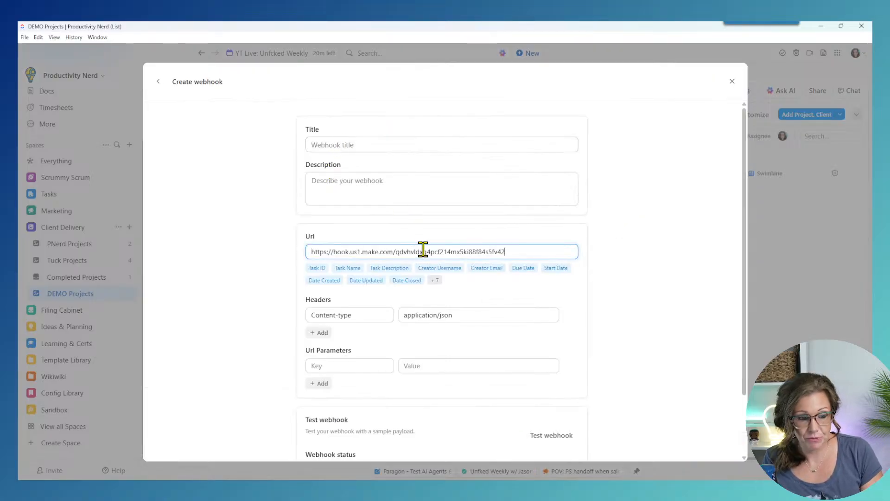
pyautogui.click(390, 144)
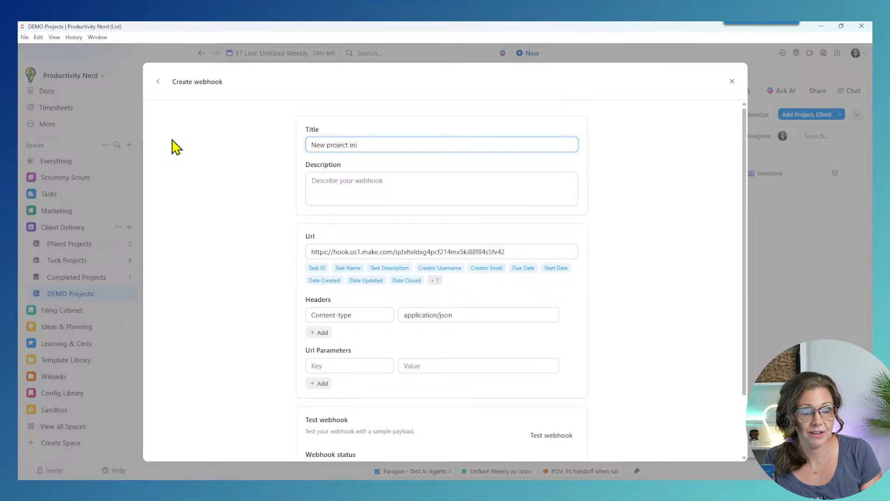
pyautogui.scroll(-1, 404, 278)
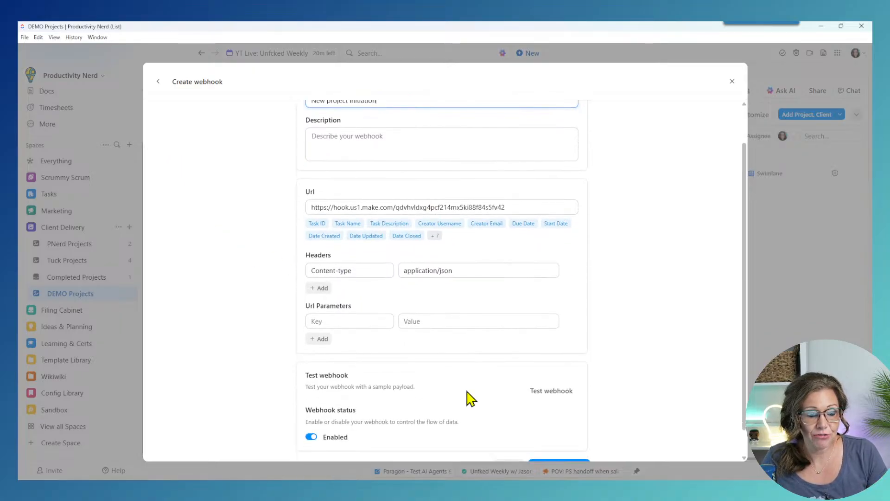
pyautogui.scroll(-1, 464, 316)
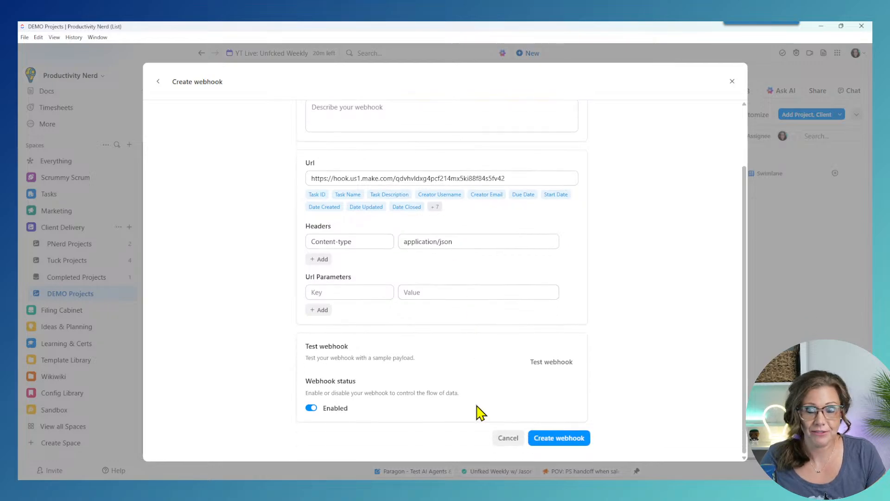
pyautogui.scroll(2, 480, 410)
pyautogui.scroll(-2, 477, 415)
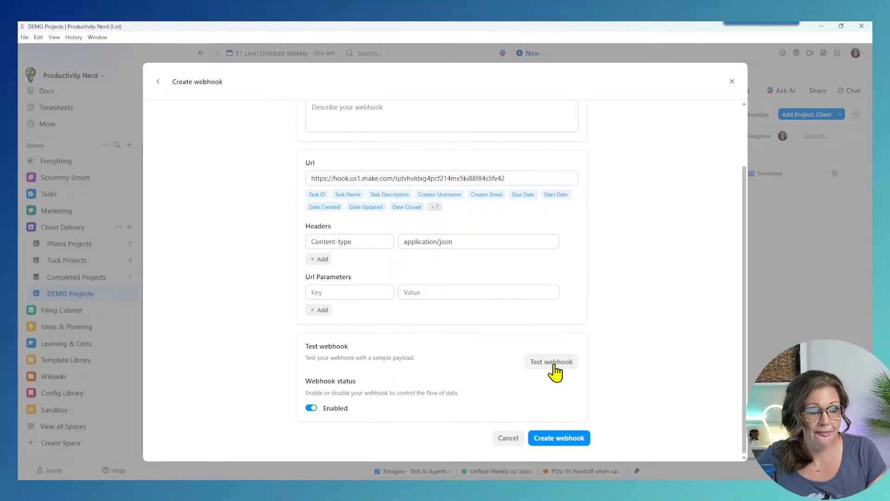
pyautogui.scroll(1, 552, 372)
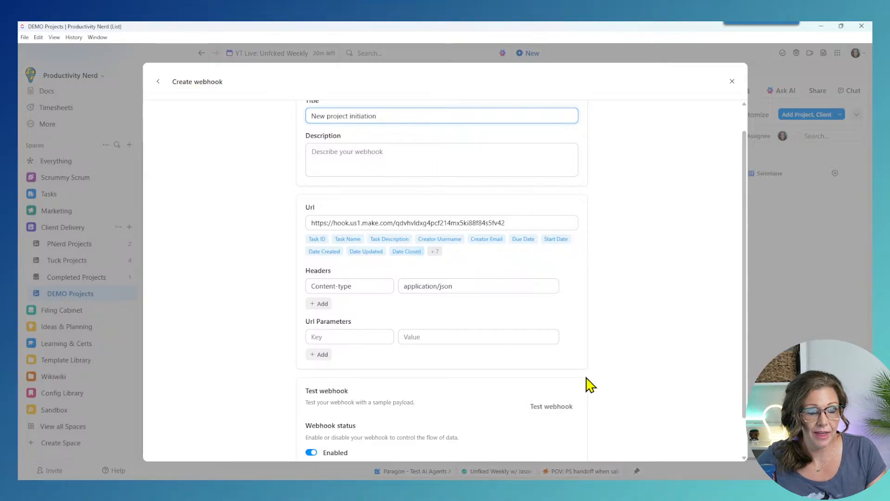
pyautogui.scroll(-1, 589, 380)
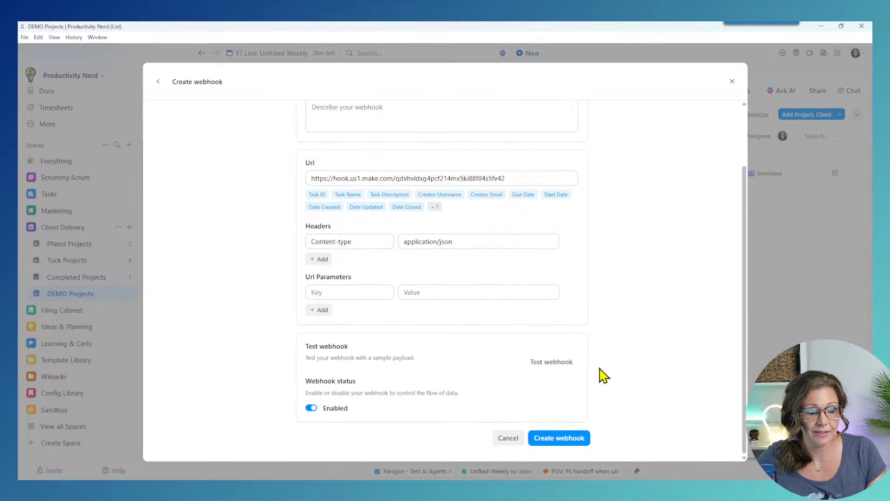
# Step: Create the 'New project initiation' webhook and save Automation #1
pyautogui.click(560, 438)
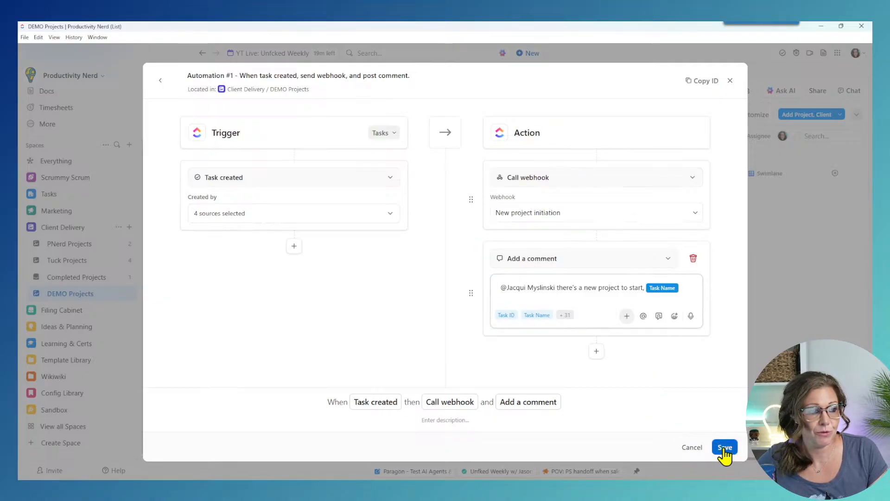
pyautogui.click(726, 451)
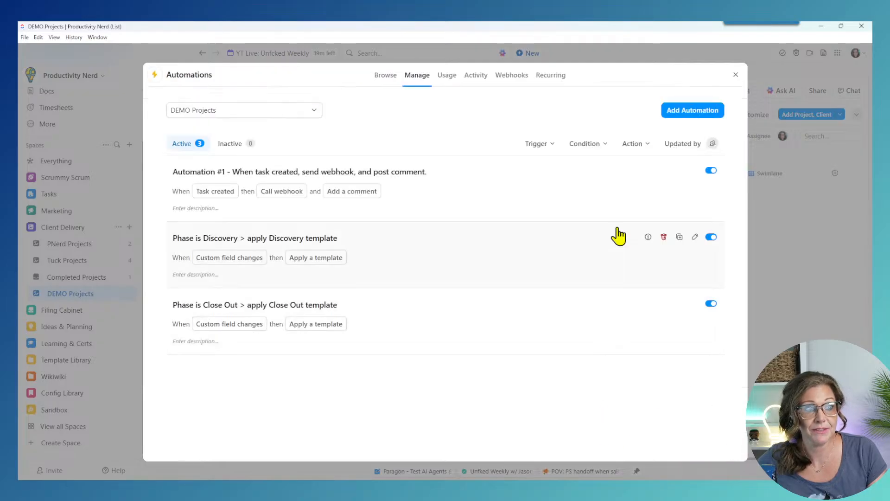
pyautogui.click(823, 26)
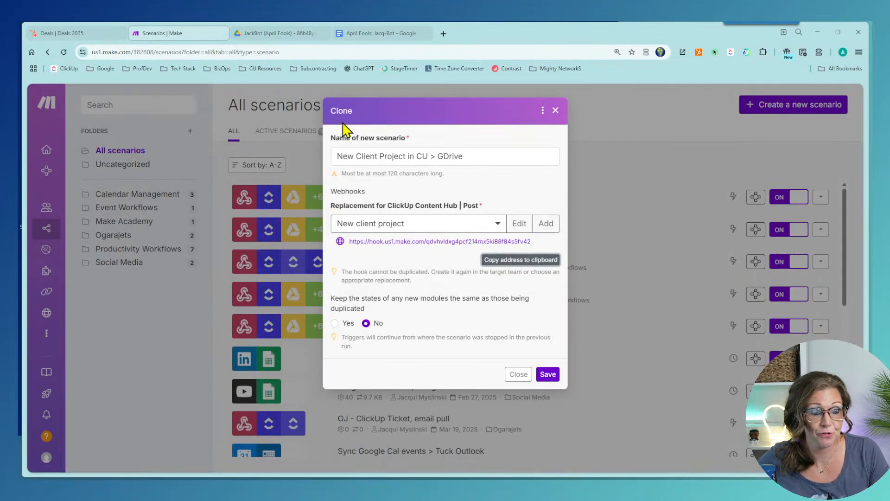
# Step: Save the clone as 'New Client Project in CU > GDrive' and open its editor on the Create a Folder step
pyautogui.click(549, 376)
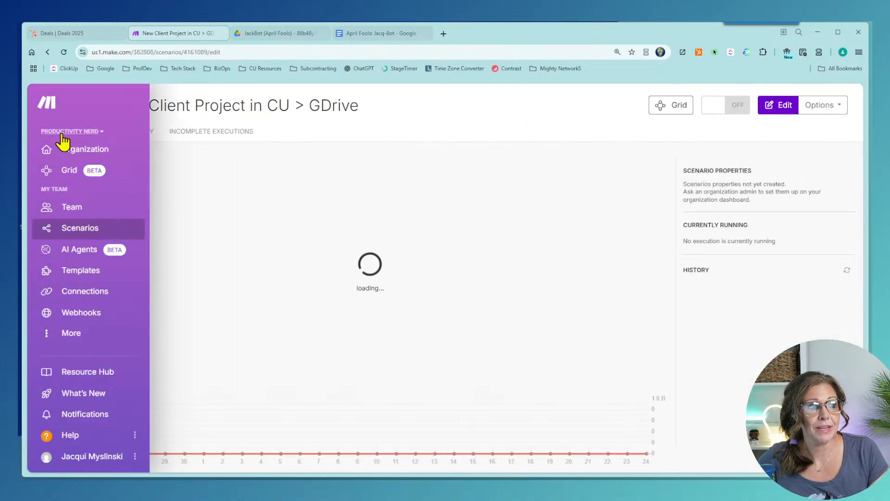
pyautogui.click(772, 110)
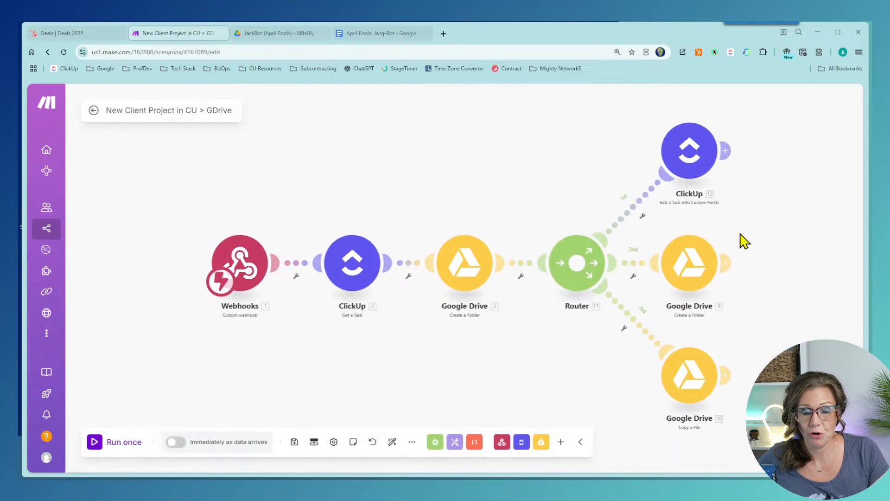
pyautogui.click(366, 262)
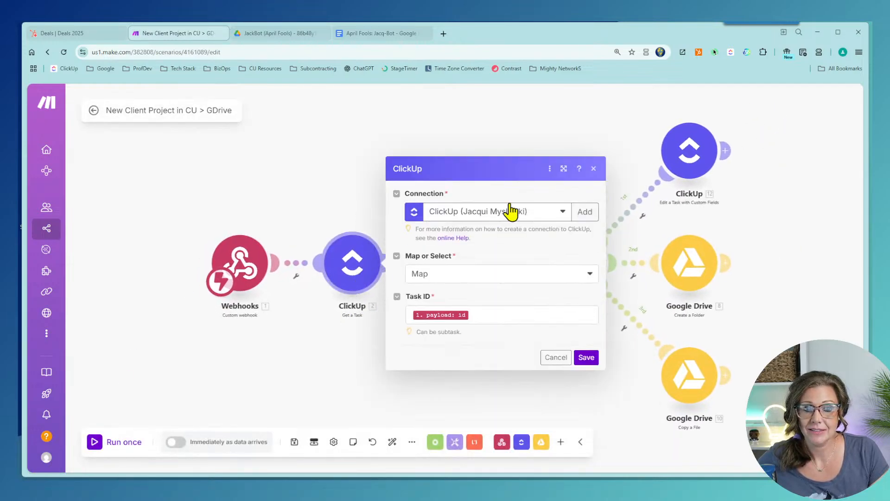
pyautogui.click(556, 357)
pyautogui.click(464, 265)
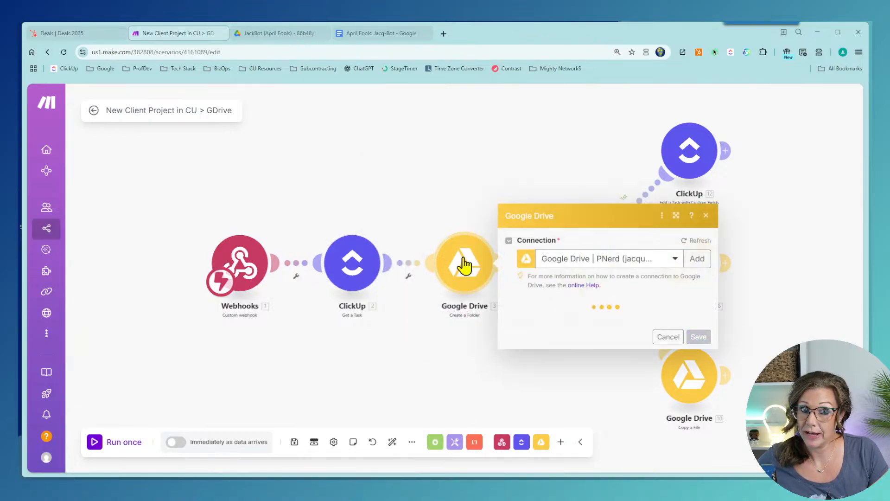
# Step: Create the Drive folder in the 02 Client Projects shared drive at root '/', named by Task Name only, and save
pyautogui.scroll(-2, 464, 264)
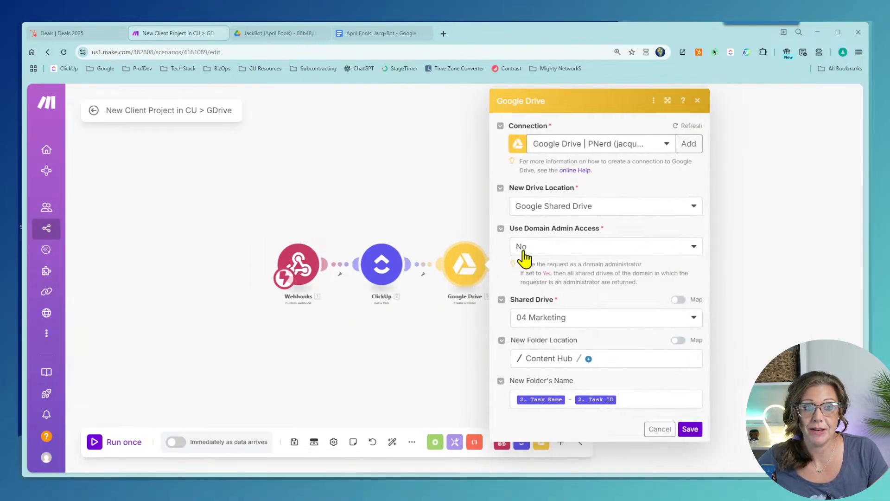
pyautogui.click(678, 320)
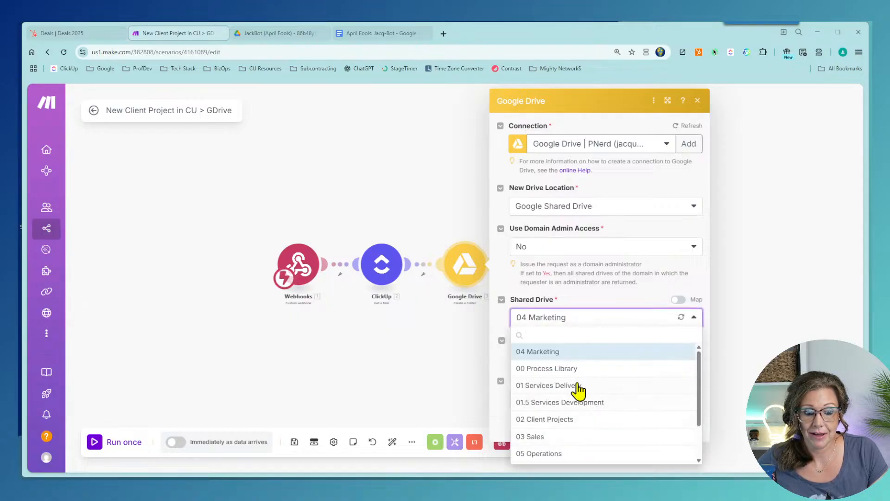
pyautogui.click(568, 419)
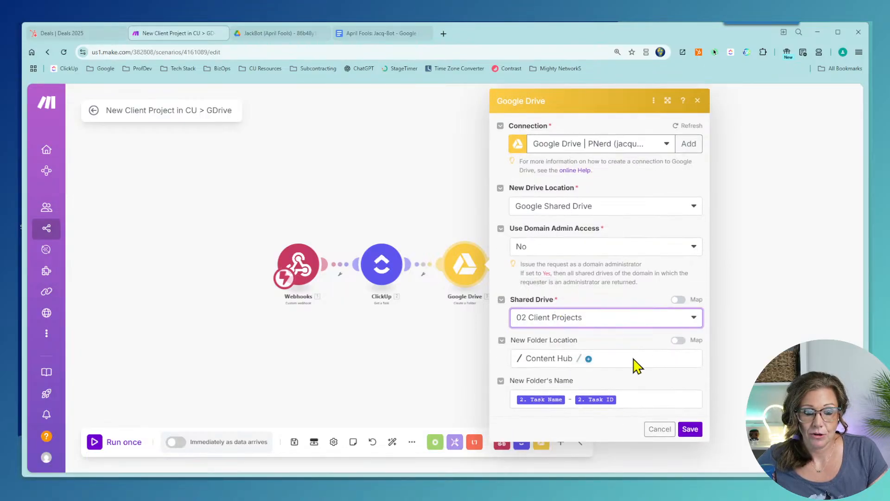
pyautogui.click(632, 397)
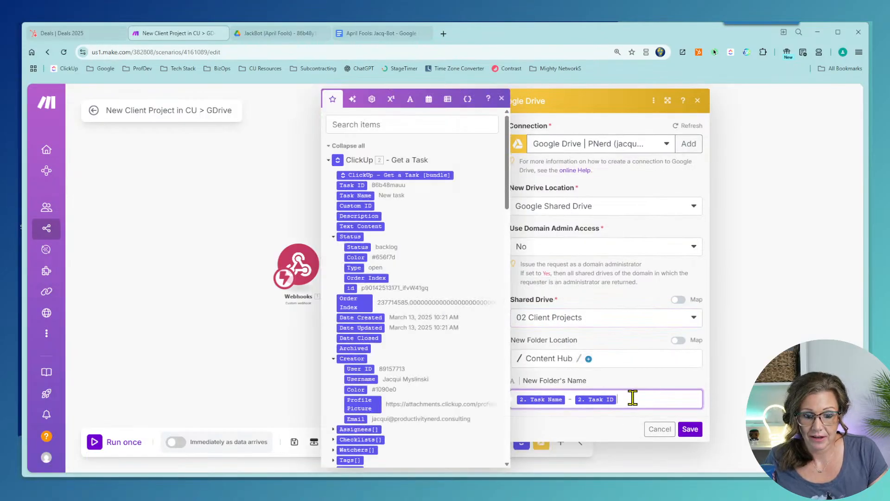
pyautogui.press('BackSpace')
pyautogui.press('BackSpace')
pyautogui.press('BackSpace')
pyautogui.click(538, 359)
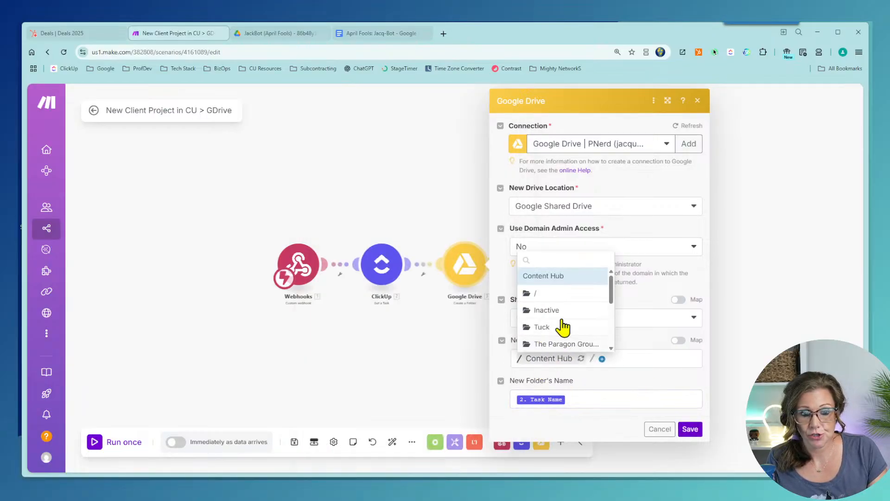
pyautogui.scroll(-5, 562, 316)
pyautogui.scroll(5, 566, 342)
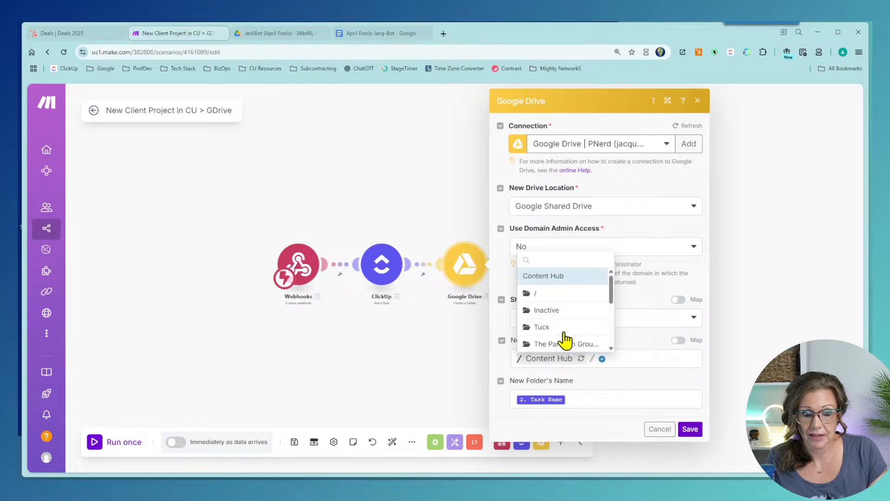
pyautogui.click(546, 299)
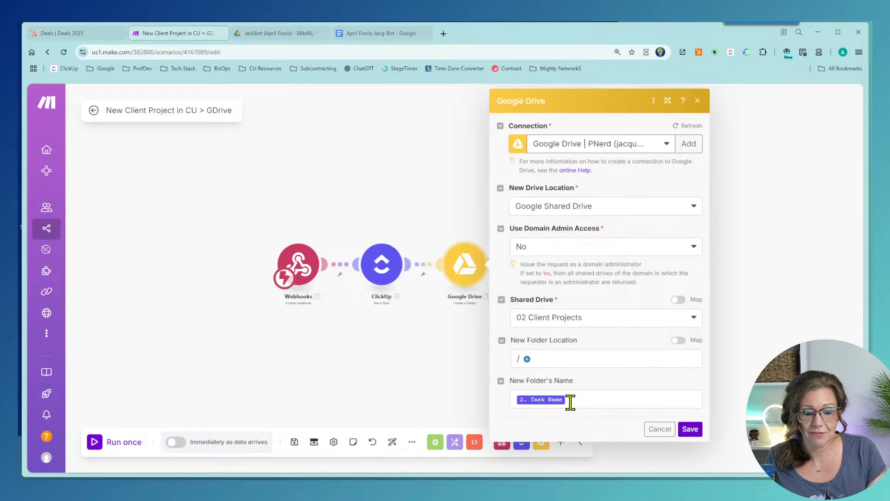
pyautogui.click(689, 429)
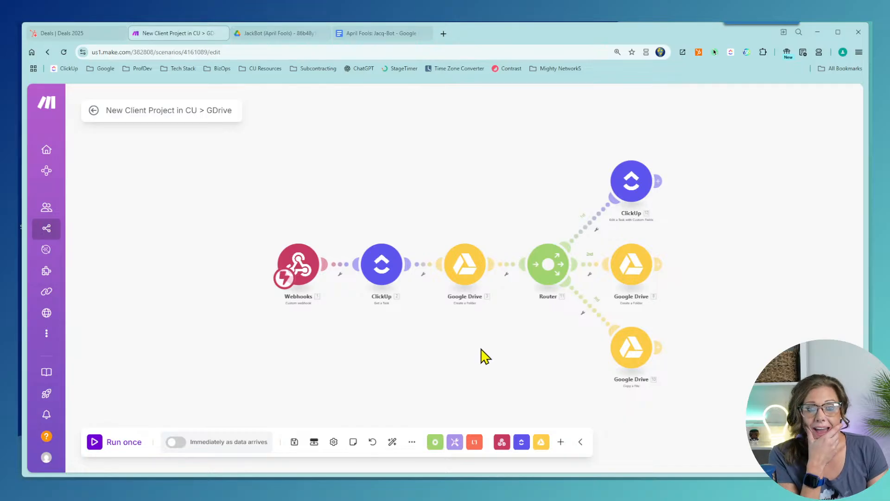
# Step: Set Edit a Task to Space Client Delivery, Folder <Folderless Lists>, List DEMO Projects
pyautogui.moveTo(491, 357); pyautogui.dragTo(435, 350)
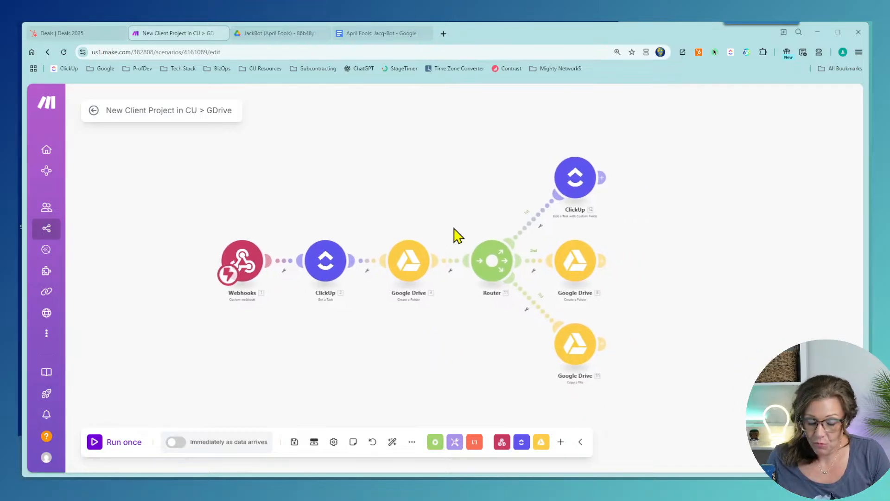
pyautogui.scroll(3, 479, 273)
pyautogui.scroll(1, 479, 267)
pyautogui.moveTo(476, 160); pyautogui.dragTo(412, 181)
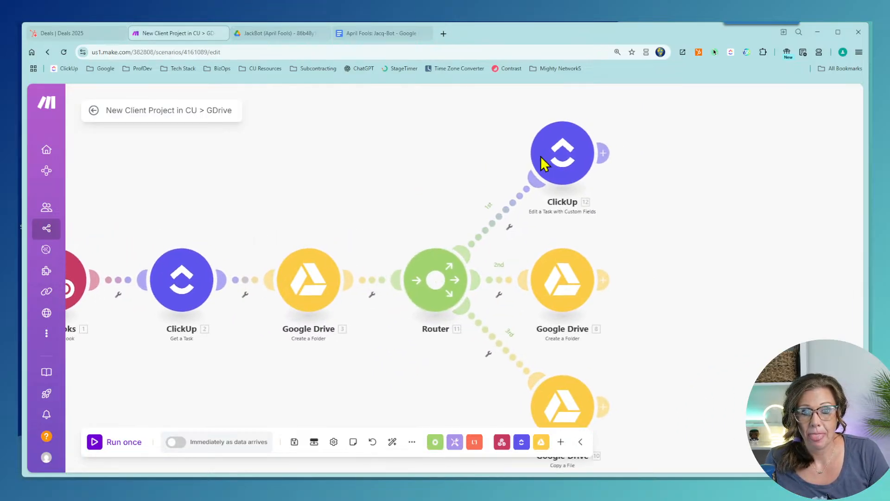
pyautogui.click(565, 157)
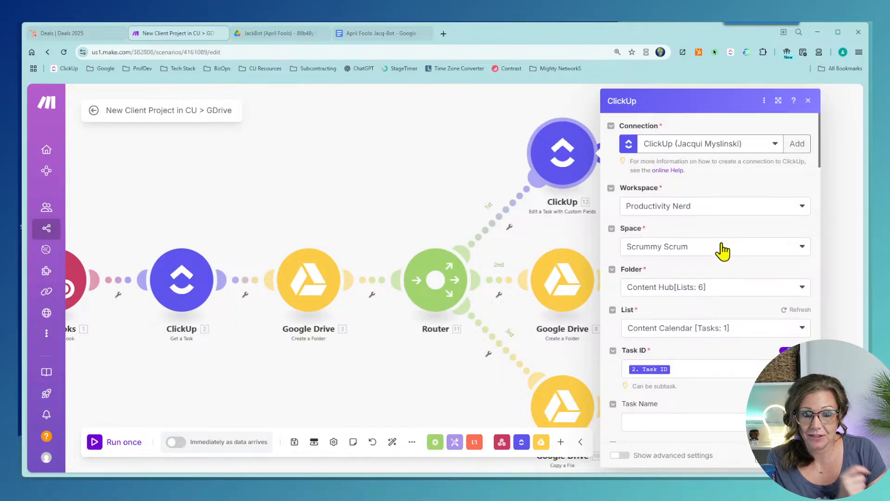
pyautogui.click(725, 250)
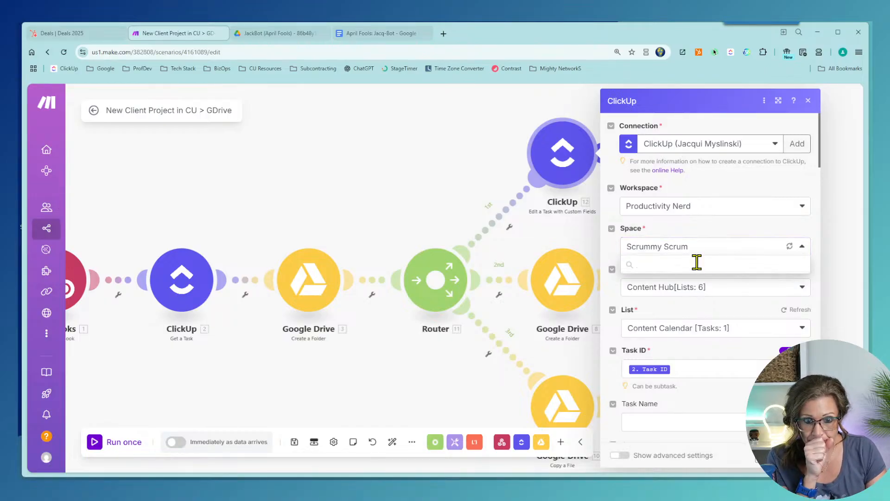
pyautogui.click(655, 349)
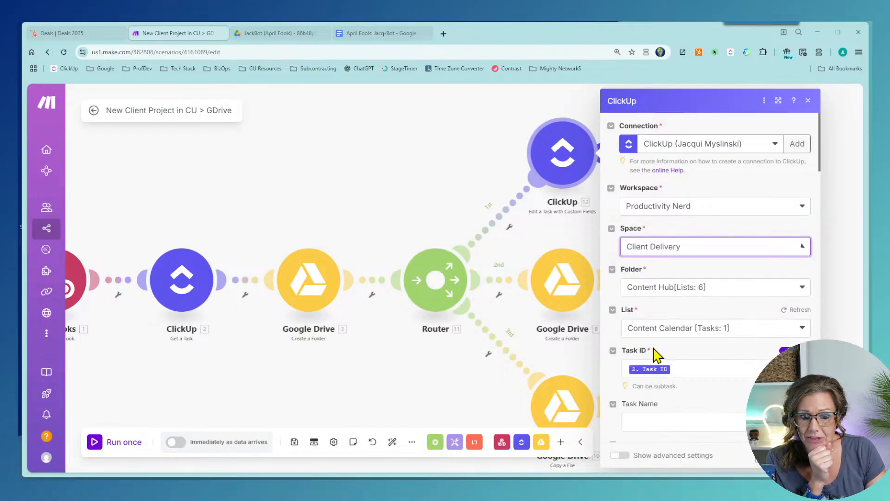
pyautogui.click(762, 290)
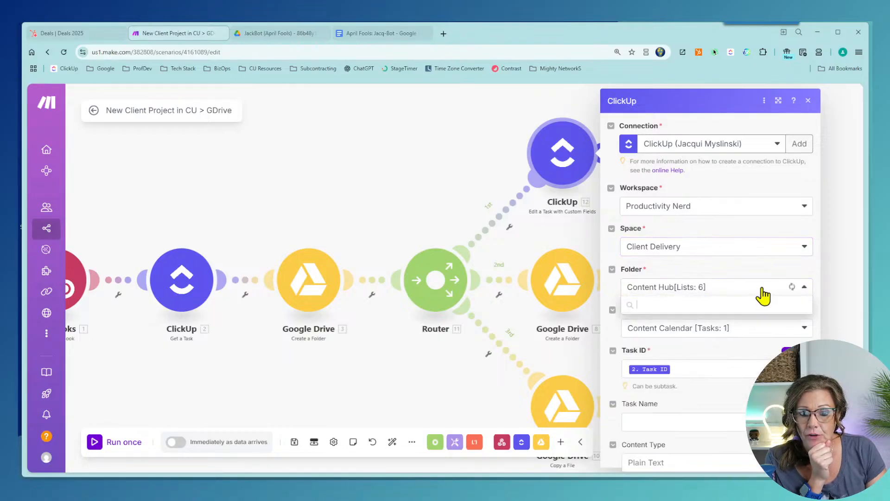
pyautogui.click(644, 324)
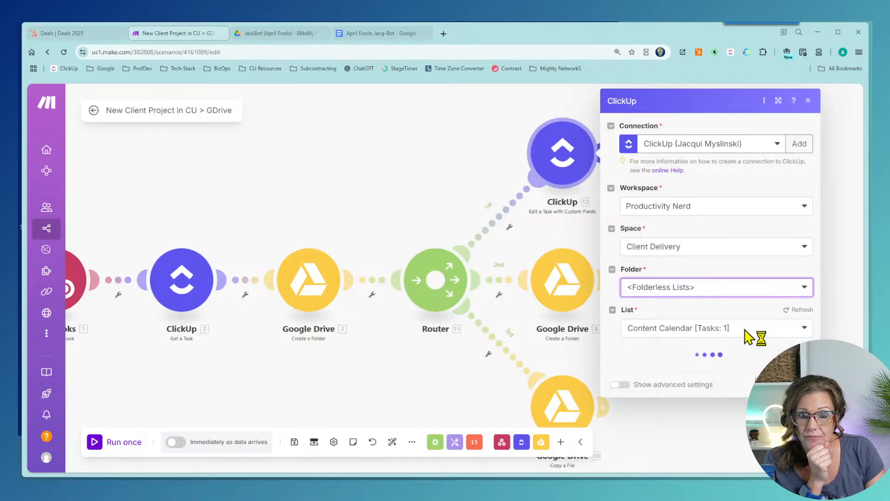
pyautogui.scroll(-10, 740, 328)
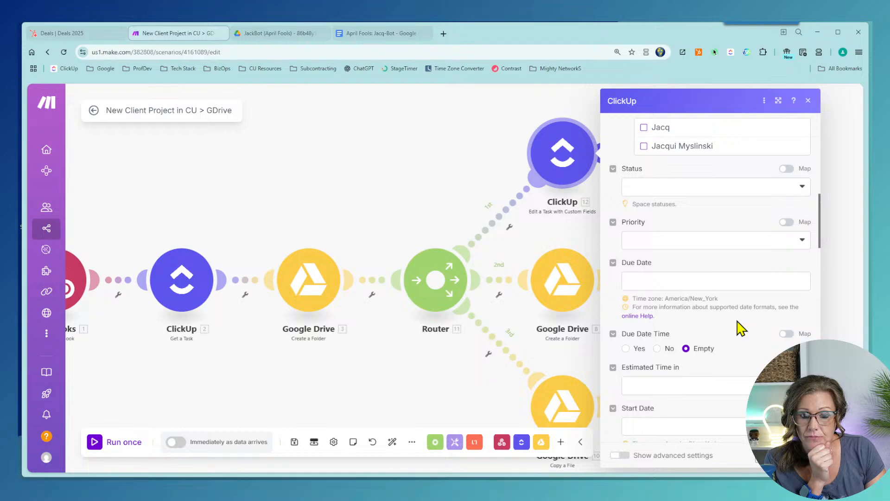
pyautogui.scroll(10, 741, 328)
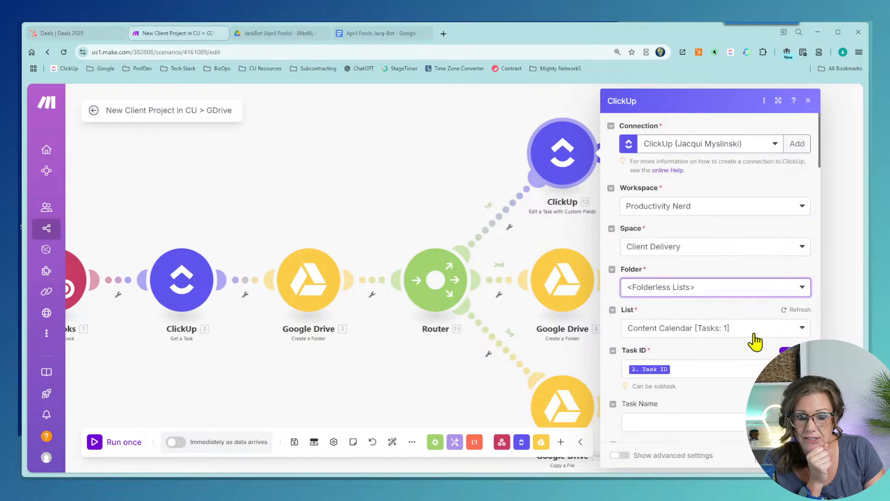
pyautogui.click(754, 340)
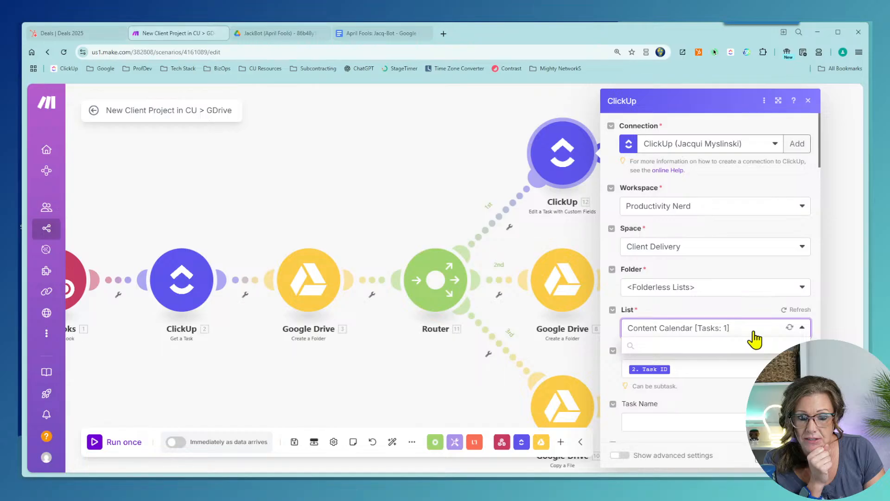
pyautogui.click(656, 363)
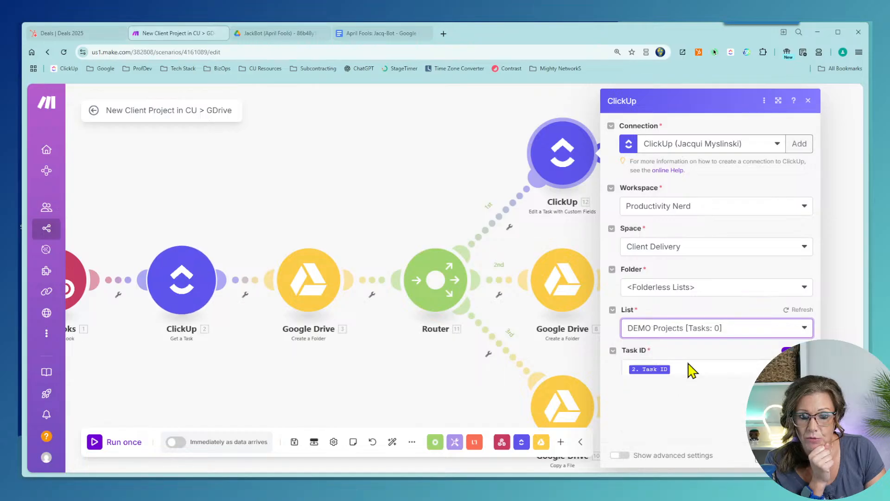
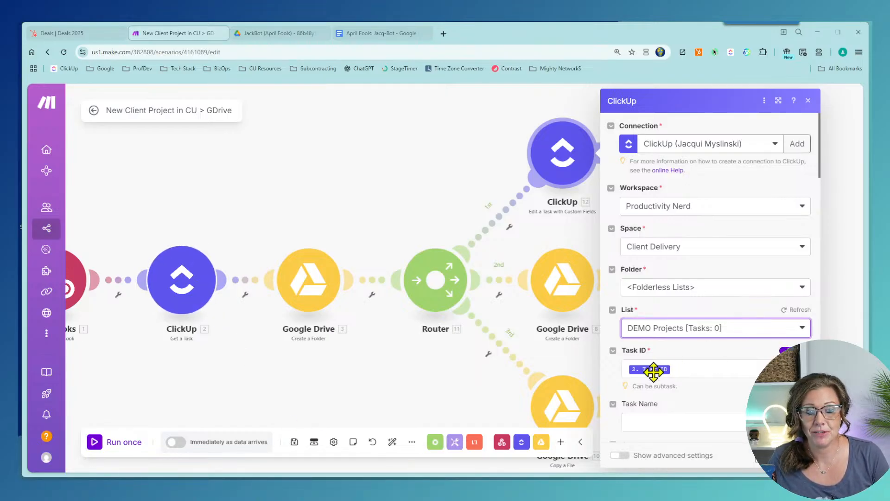
# Step: Confirm the Edit a Task Link field maps to the folder's Web View Link, then close the module
pyautogui.scroll(-8, 741, 282)
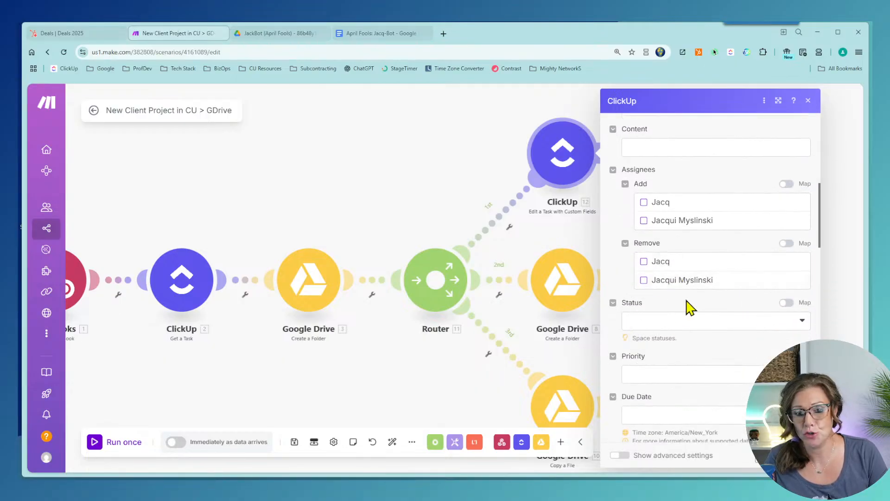
pyautogui.scroll(-2, 695, 309)
pyautogui.scroll(-8, 708, 310)
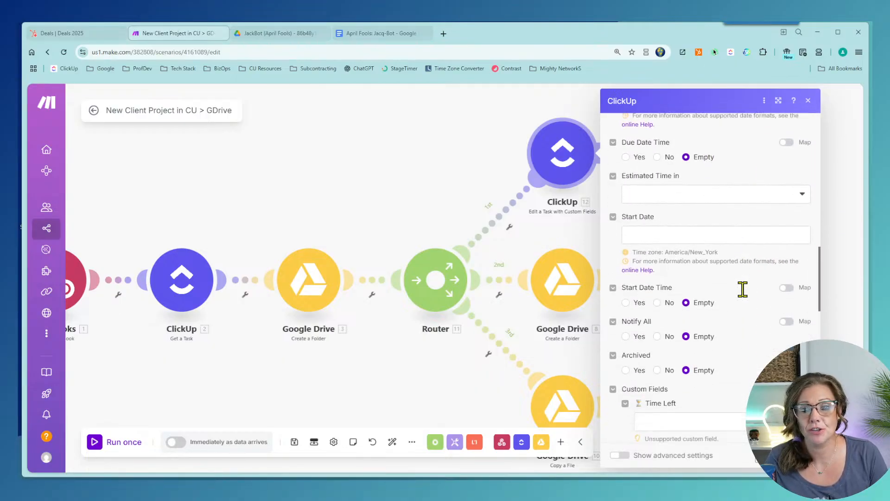
pyautogui.scroll(-3, 742, 289)
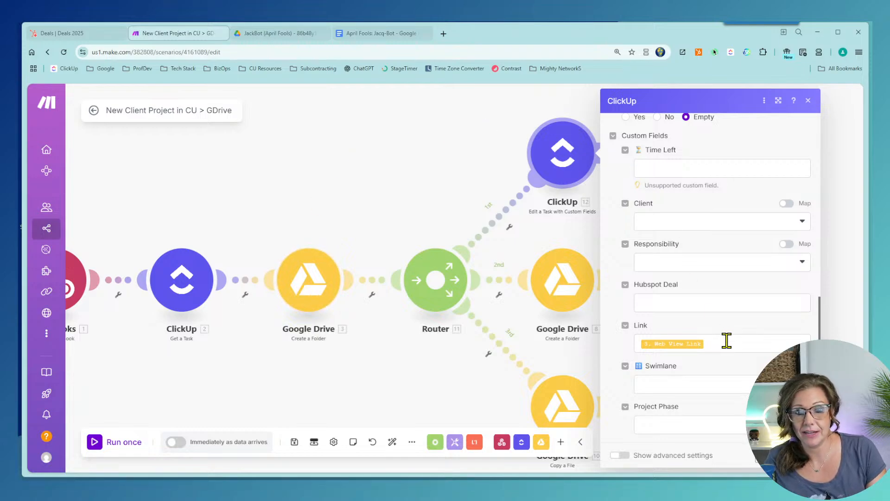
pyautogui.scroll(-6, 726, 341)
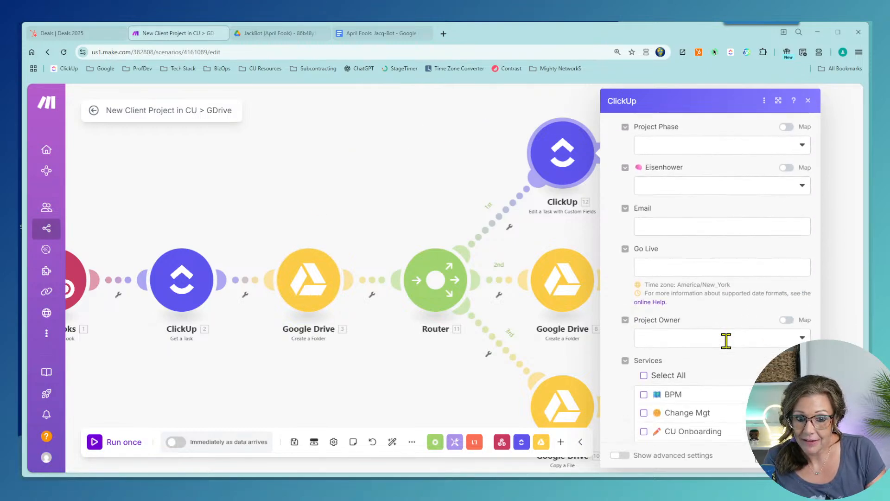
pyautogui.scroll(-4, 726, 343)
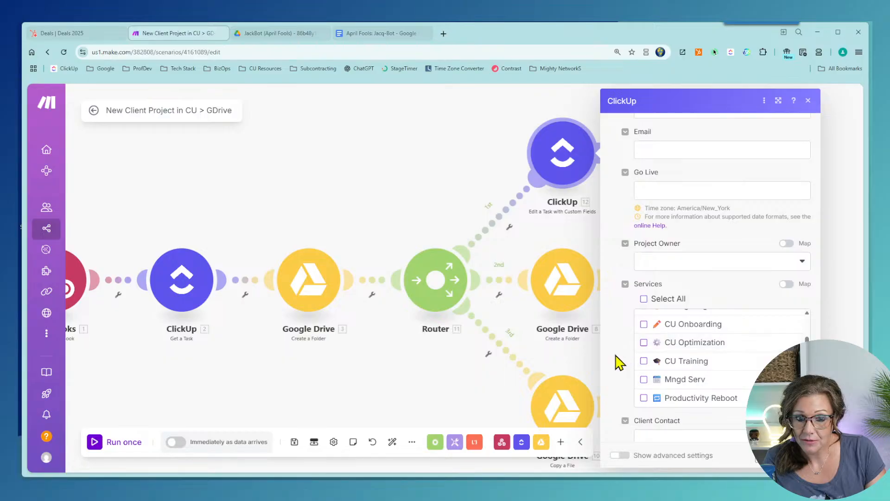
pyautogui.scroll(-1, 619, 363)
pyautogui.scroll(7, 622, 383)
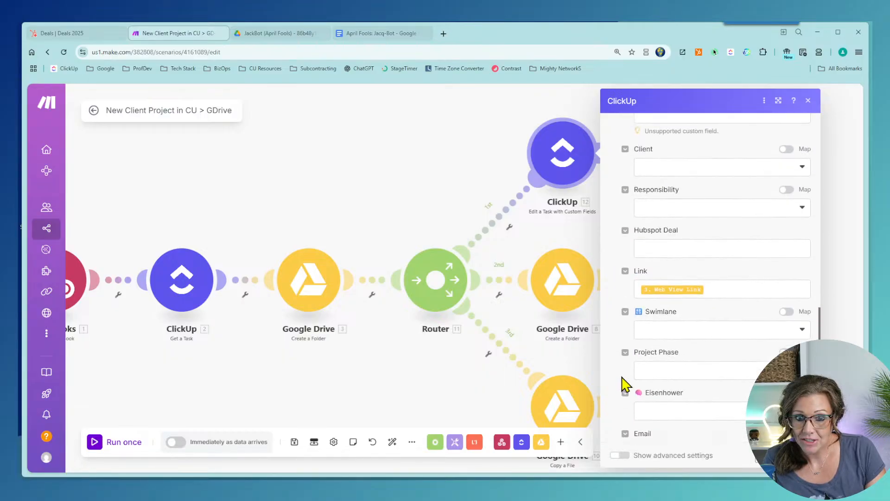
pyautogui.scroll(1, 626, 384)
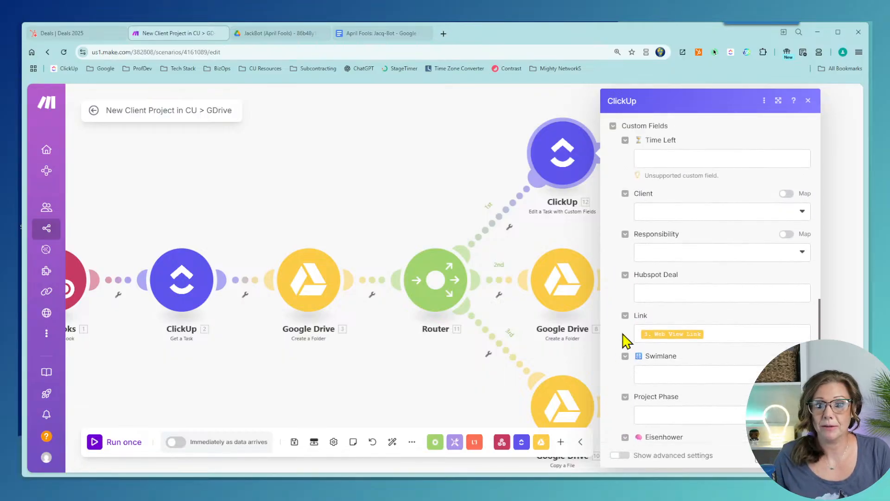
pyautogui.scroll(1, 627, 342)
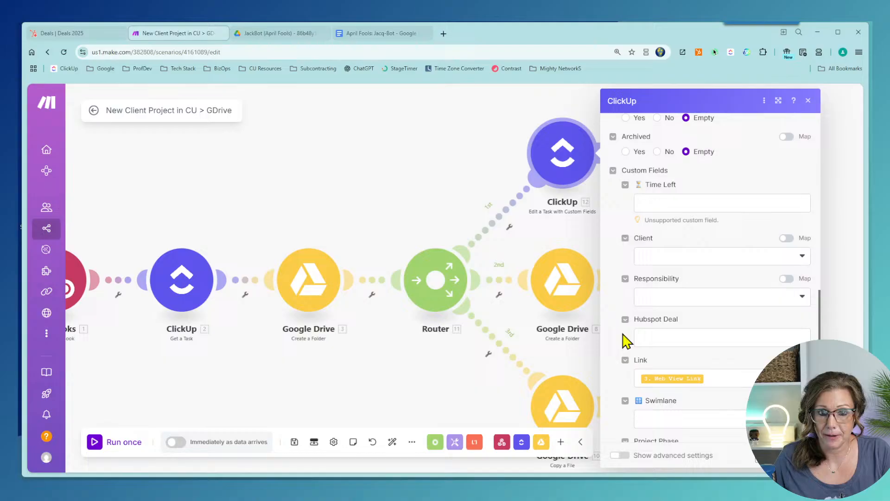
pyautogui.click(724, 375)
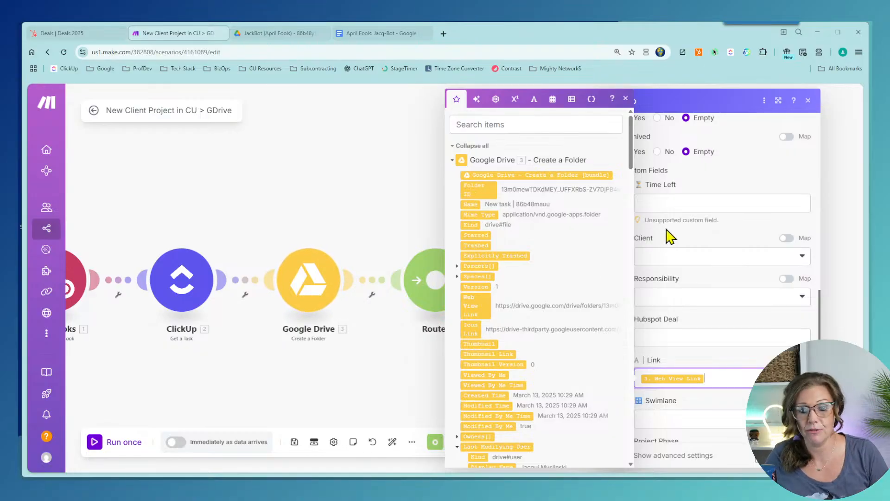
pyautogui.click(798, 455)
pyautogui.scroll(-8, 710, 278)
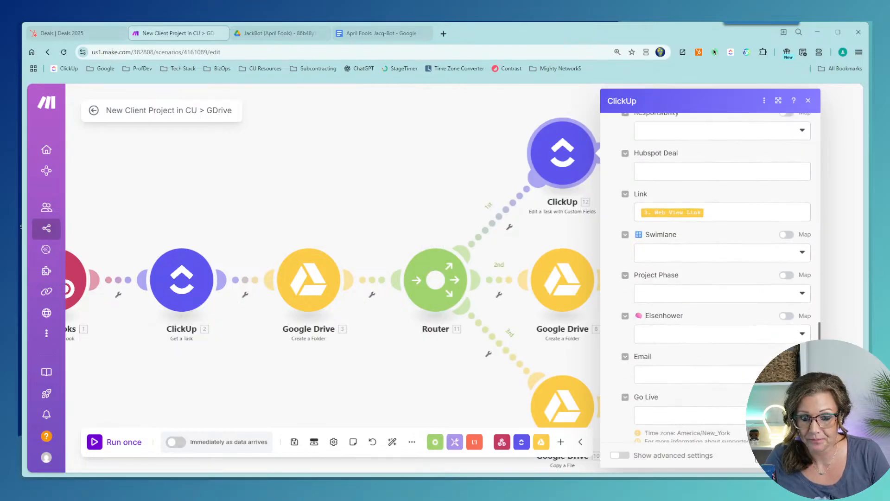
pyautogui.click(799, 456)
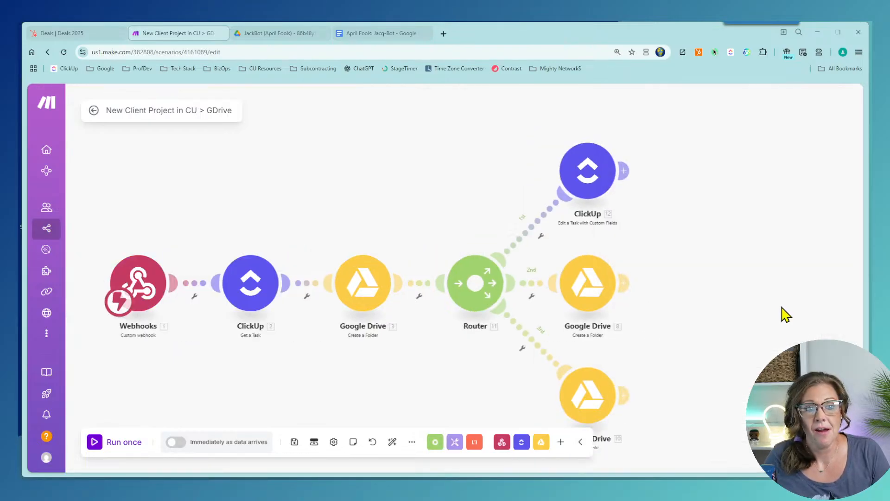
# Step: Delete the middle Google Drive module from the router branches
pyautogui.click(598, 292)
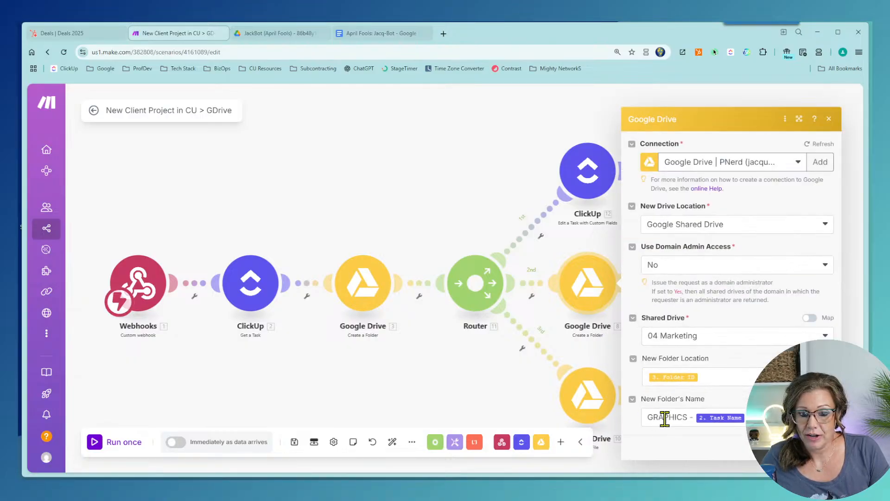
pyautogui.click(464, 165)
pyautogui.rightClick(597, 293)
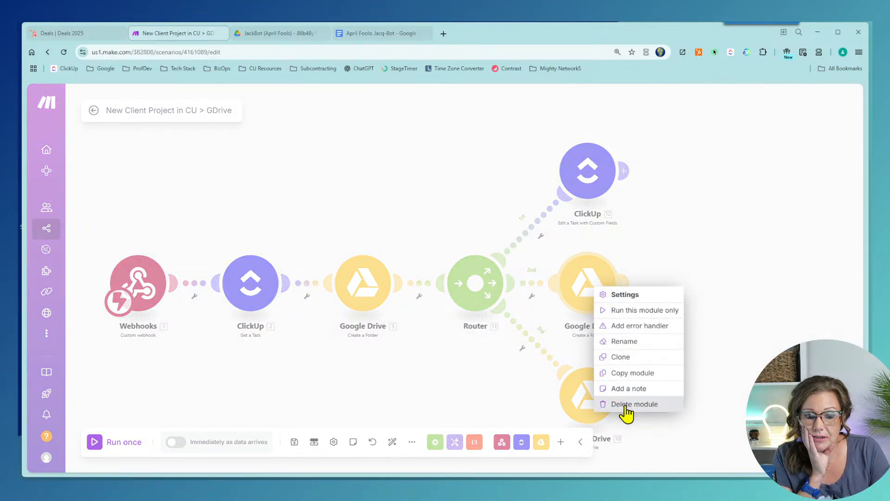
pyautogui.click(633, 404)
# Step: Review and then delete the Google Drive Copy a File module
pyautogui.moveTo(596, 403); pyautogui.dragTo(612, 340)
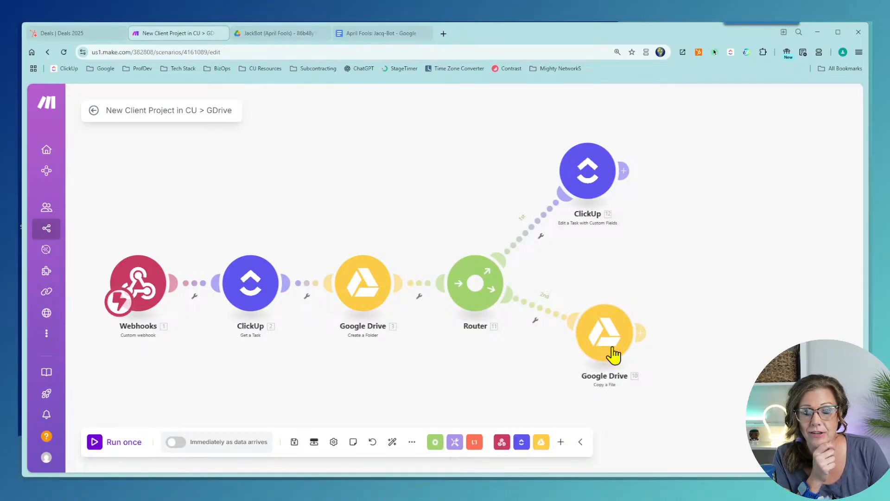
pyautogui.click(607, 346)
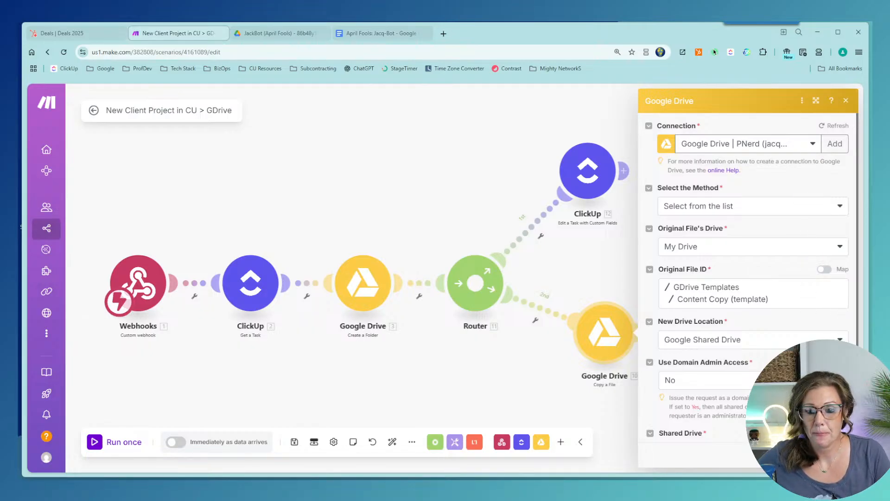
pyautogui.scroll(-3, 806, 153)
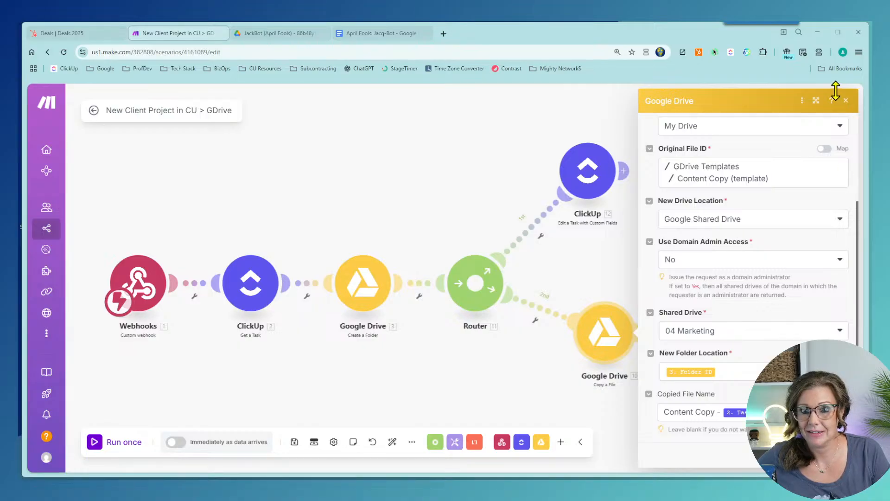
pyautogui.click(845, 100)
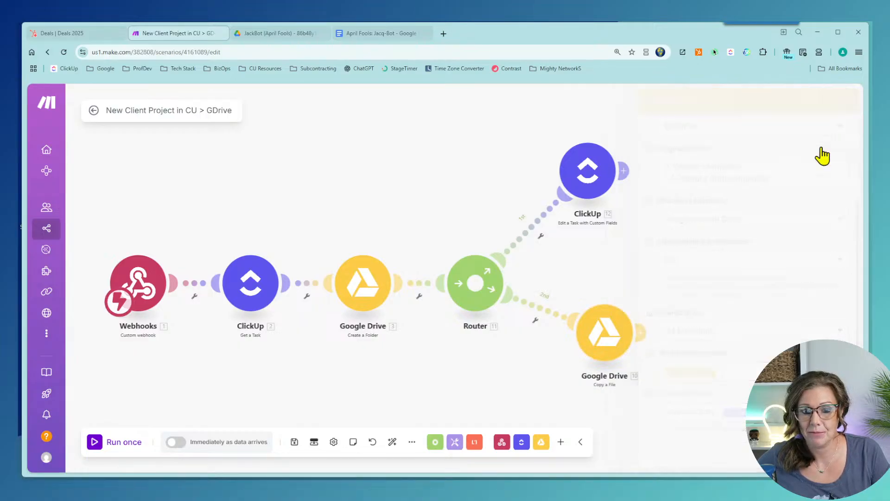
pyautogui.rightClick(608, 338)
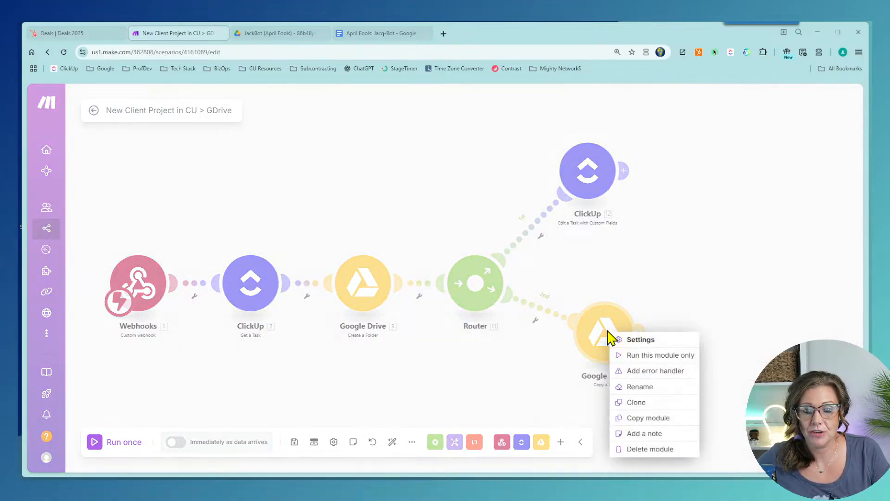
pyautogui.click(644, 449)
# Step: Delete the router and connect the ClickUp edit-task module directly after Google Drive
pyautogui.moveTo(600, 208); pyautogui.dragTo(626, 307)
pyautogui.rightClick(475, 293)
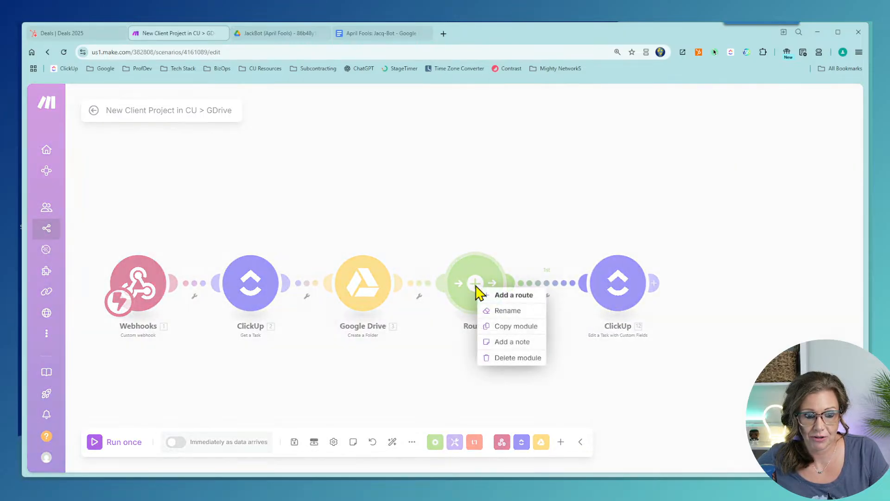
pyautogui.click(520, 360)
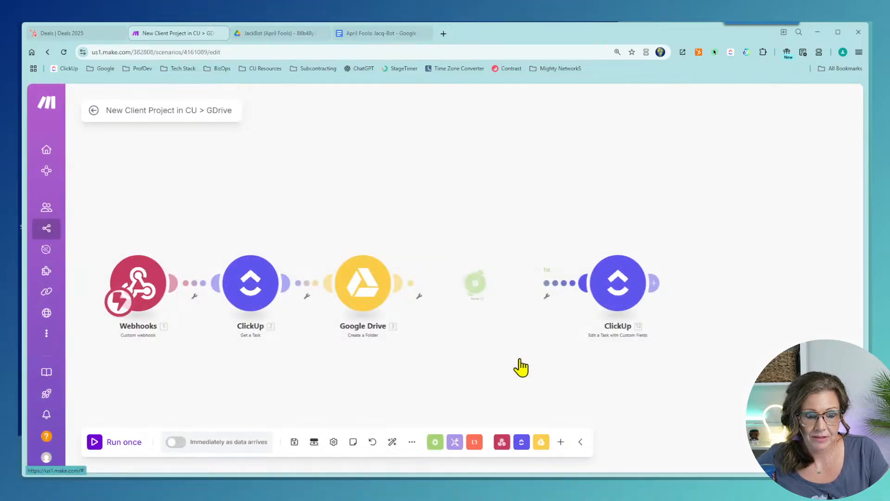
pyautogui.moveTo(588, 308); pyautogui.dragTo(511, 286)
# Step: Schedule the scenario to run immediately as data arrives, save it, and test-run once
pyautogui.click(175, 443)
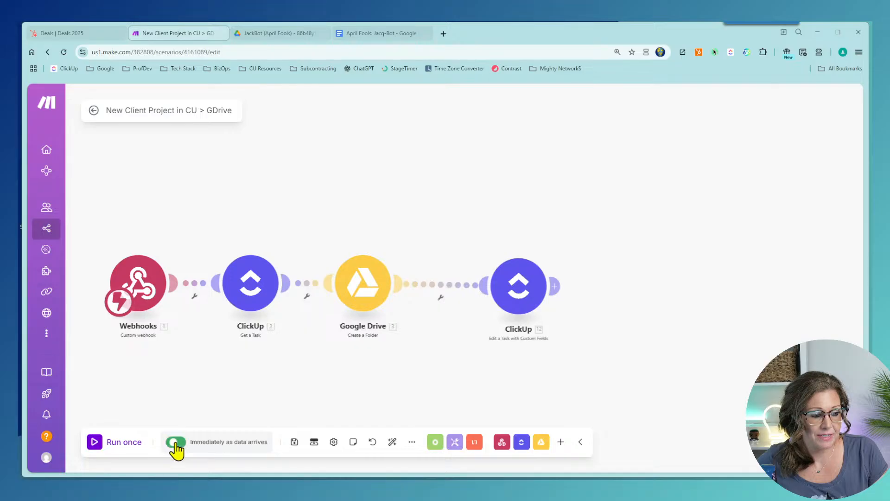
pyautogui.click(338, 376)
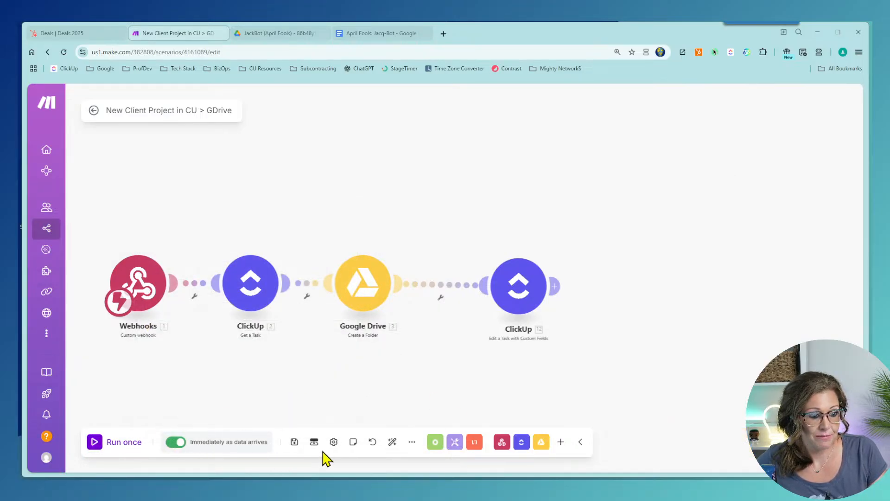
pyautogui.click(294, 441)
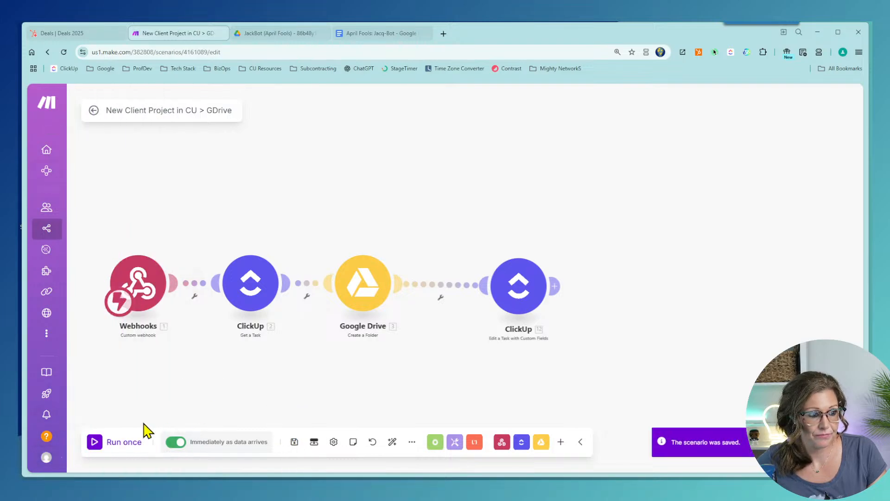
pyautogui.click(93, 445)
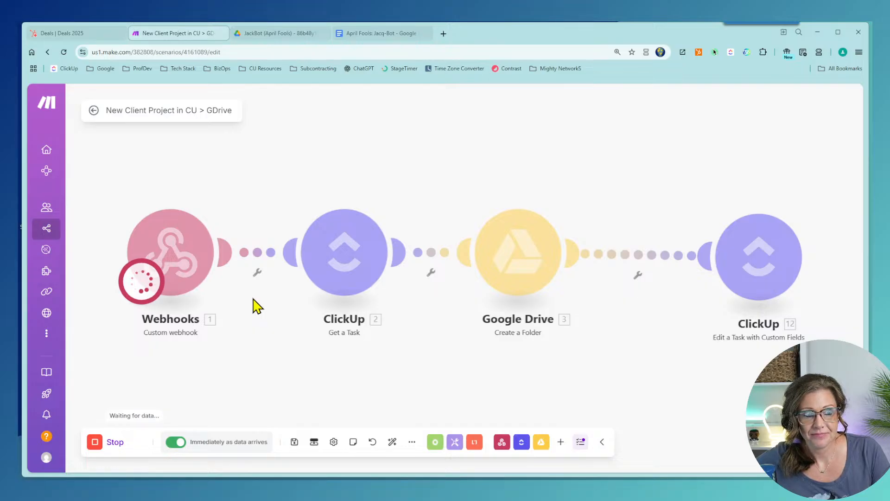
pyautogui.click(294, 442)
pyautogui.click(99, 444)
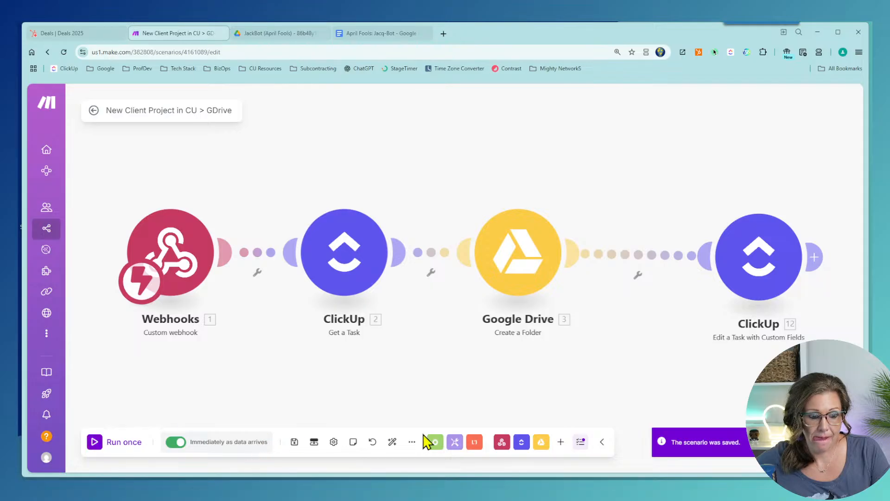
# Step: Go to the scenario overview and close the JackBot and April Fools tabs
pyautogui.click(94, 111)
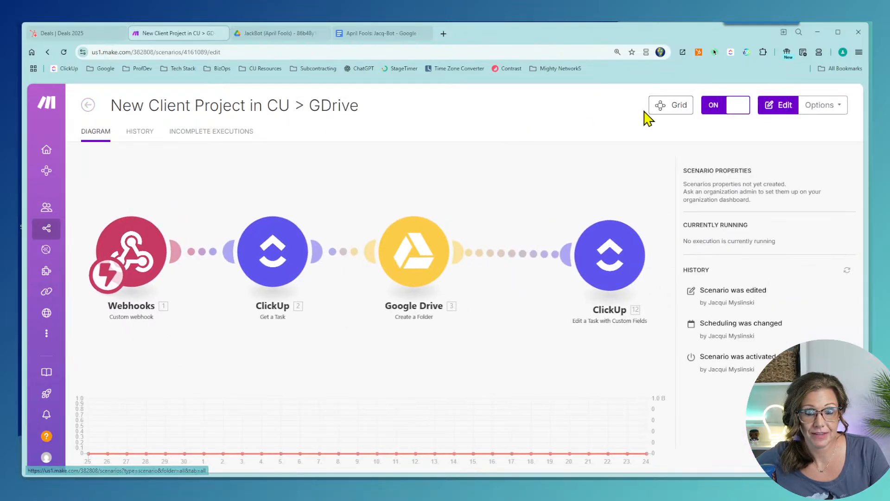
pyautogui.click(325, 34)
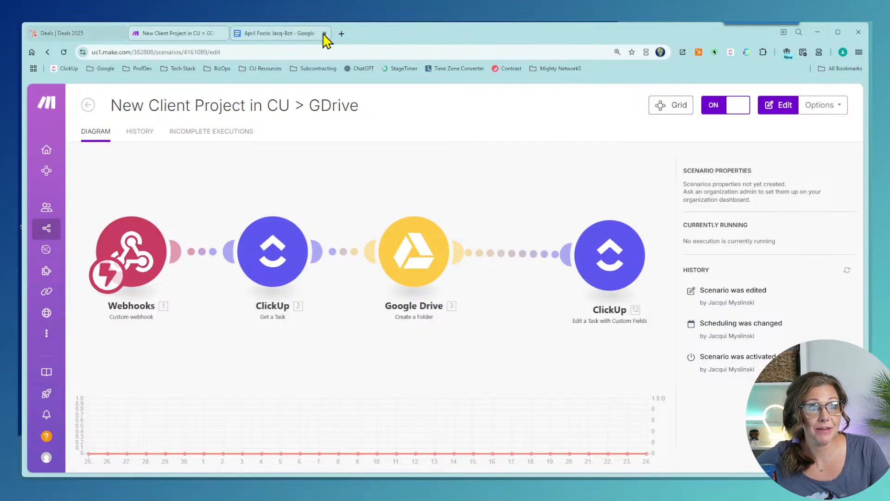
pyautogui.click(325, 33)
# Step: Open Google Drive in a new tab, enter the 02 Client Projects shared drive, then return to HubSpot Deals
pyautogui.click(245, 33)
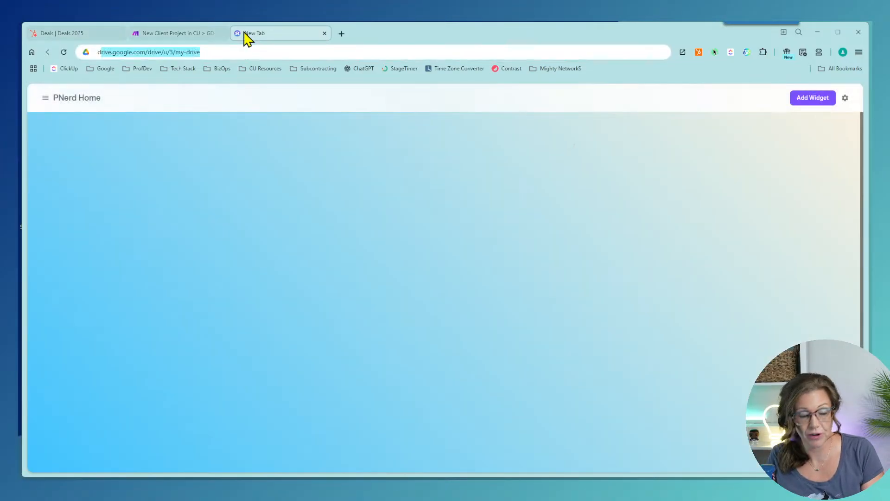
pyautogui.write('drive/u/0/my-drive')
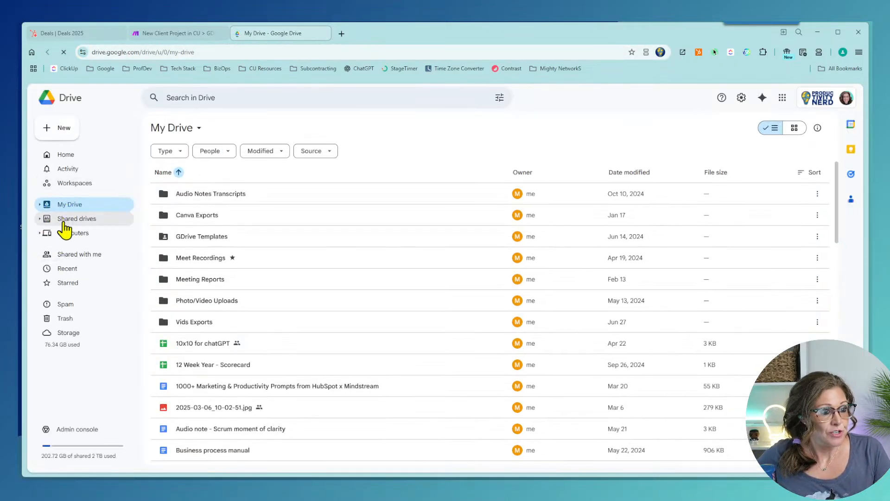
pyautogui.click(67, 222)
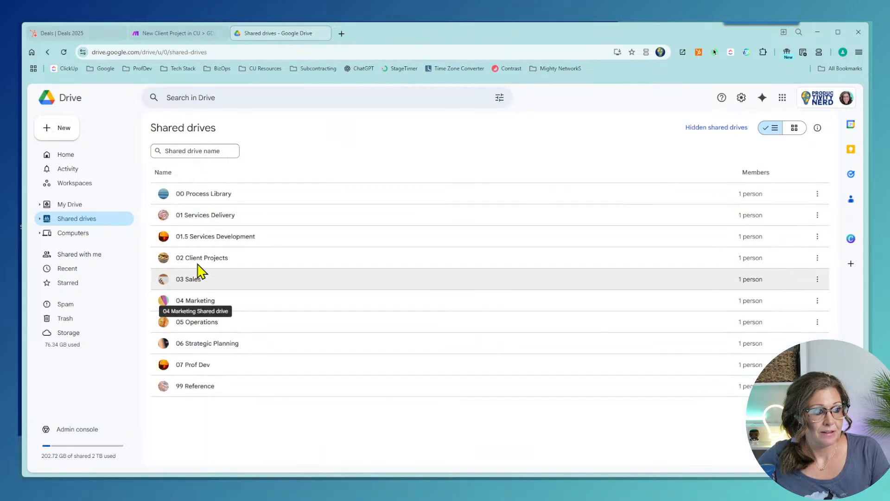
pyautogui.doubleClick(198, 262)
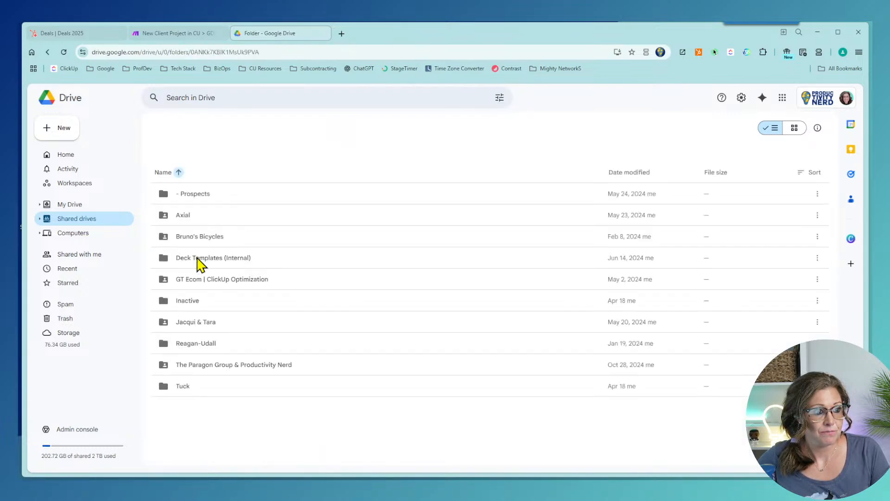
pyautogui.click(72, 35)
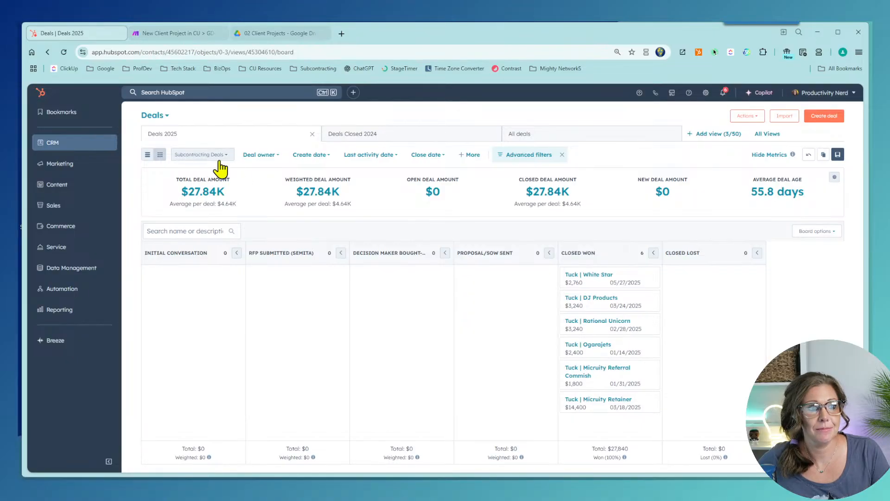
# Step: Show the Pipeline DEMO board, move the Nerf deal to Closed Won, and switch to ClickUp
pyautogui.click(216, 155)
pyautogui.click(216, 238)
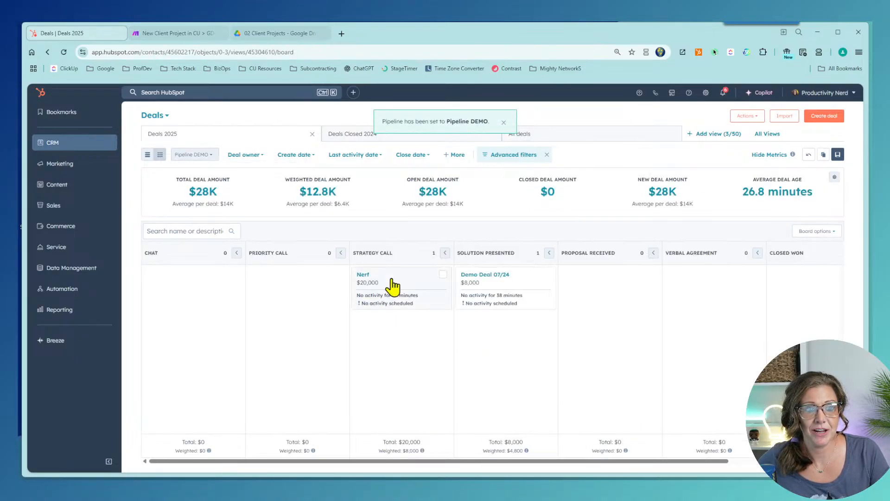
pyautogui.moveTo(391, 285); pyautogui.dragTo(801, 300)
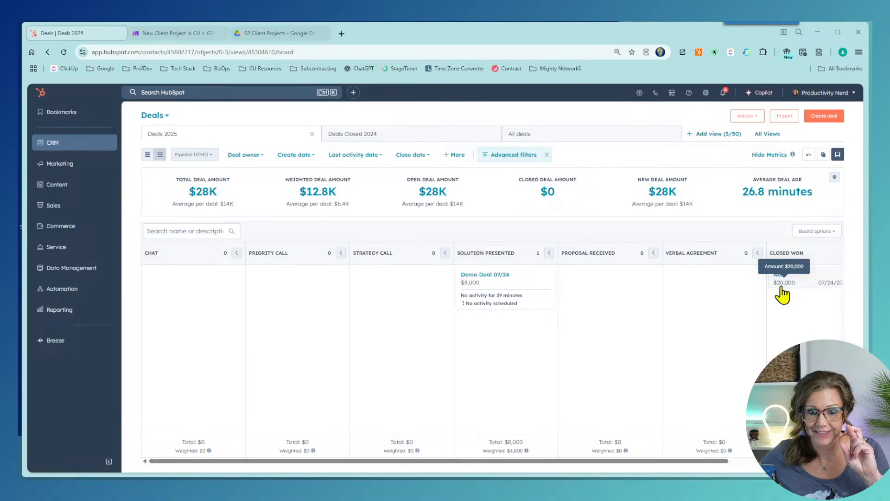
pyautogui.moveTo(535, 486)
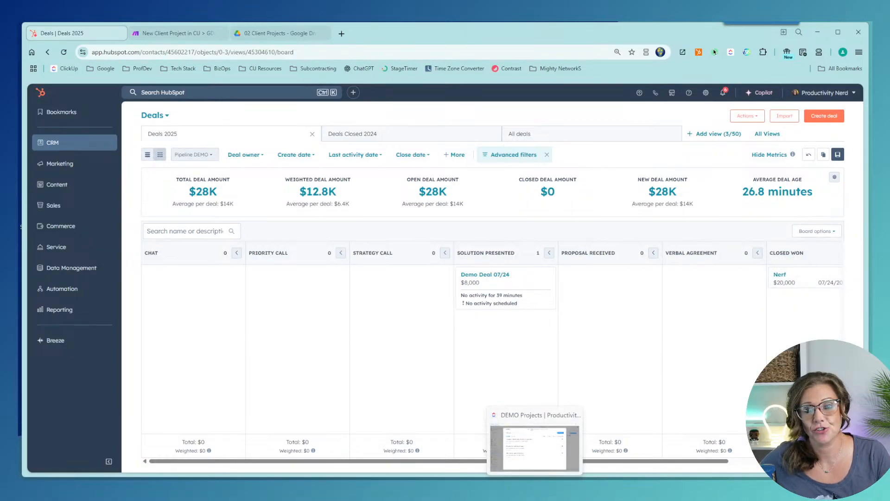
pyautogui.click(535, 445)
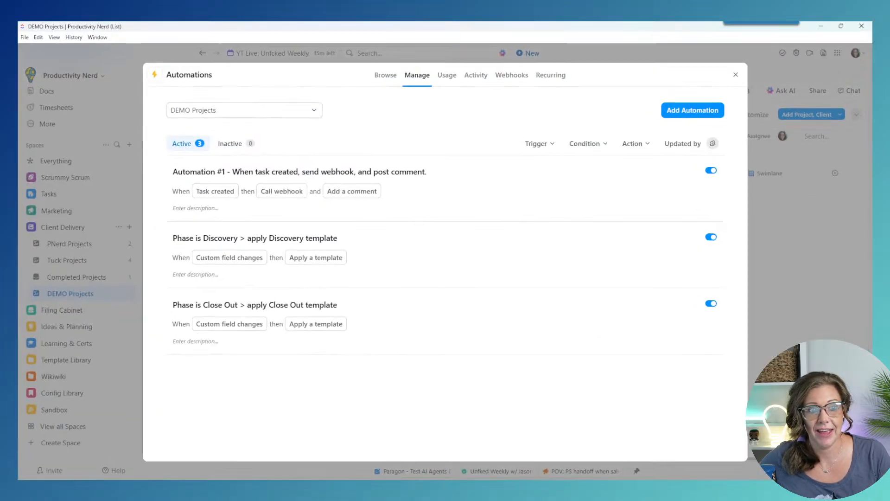
# Step: Close Automations, reload DEMO Projects, and expand the new Nerf task's two subtasks
pyautogui.click(735, 75)
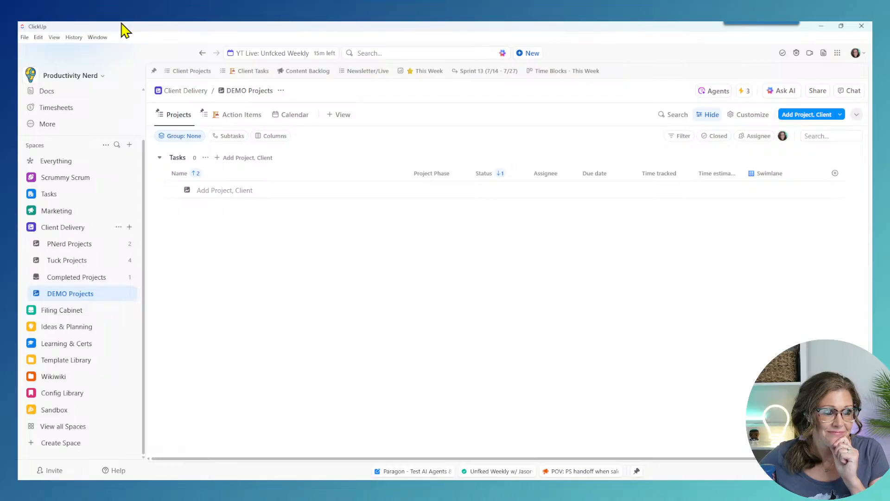
pyautogui.moveTo(535, 490)
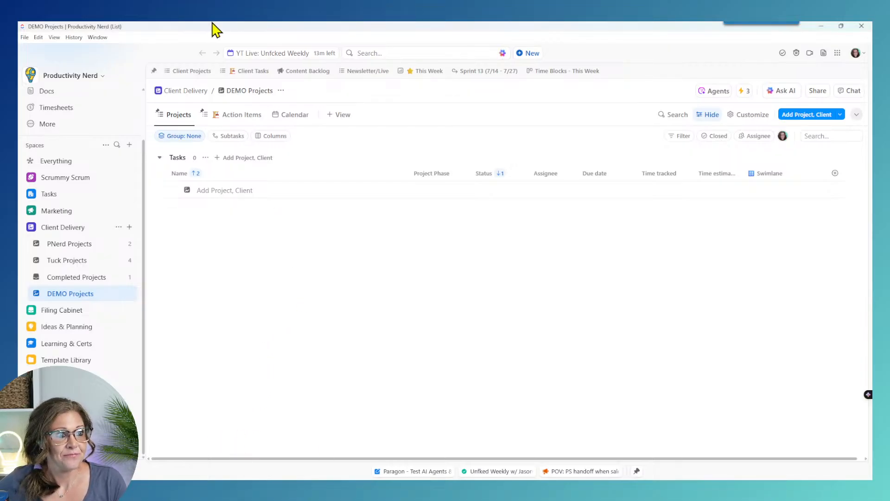
pyautogui.hotkey('ctrl', 'r')
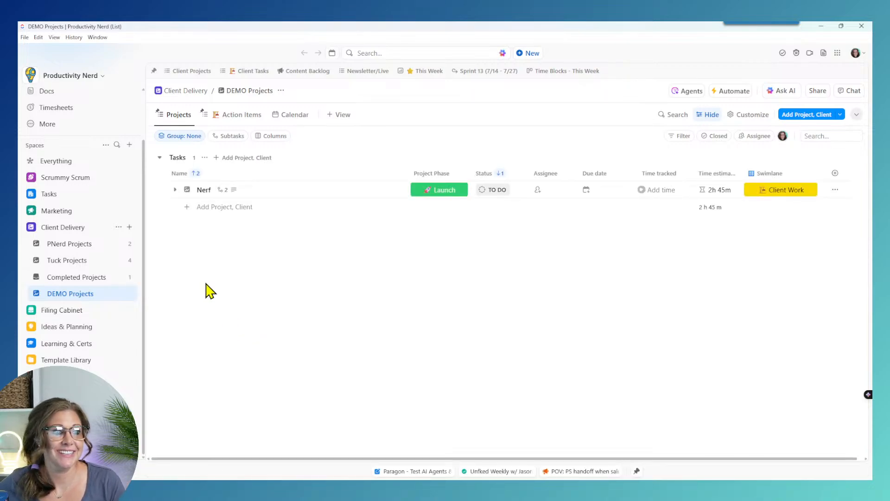
pyautogui.click(175, 189)
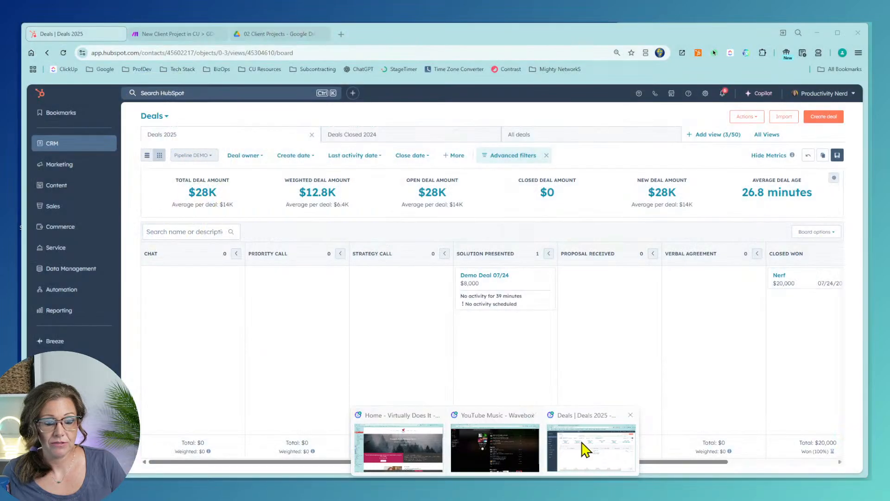
# Step: Reload 02 Client Projects and open the empty Nerf folder, then expand Nerf Project Setup/Onboarding in ClickUp
pyautogui.click(575, 443)
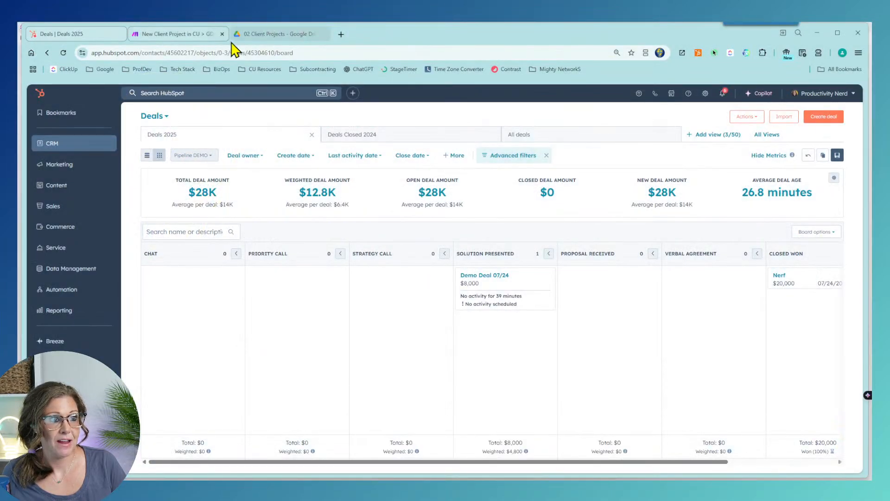
pyautogui.click(255, 36)
pyautogui.click(64, 53)
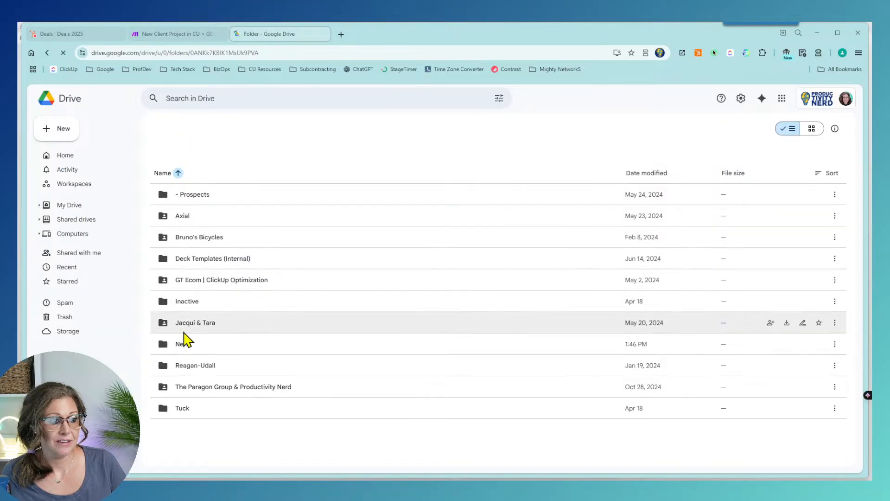
pyautogui.doubleClick(183, 345)
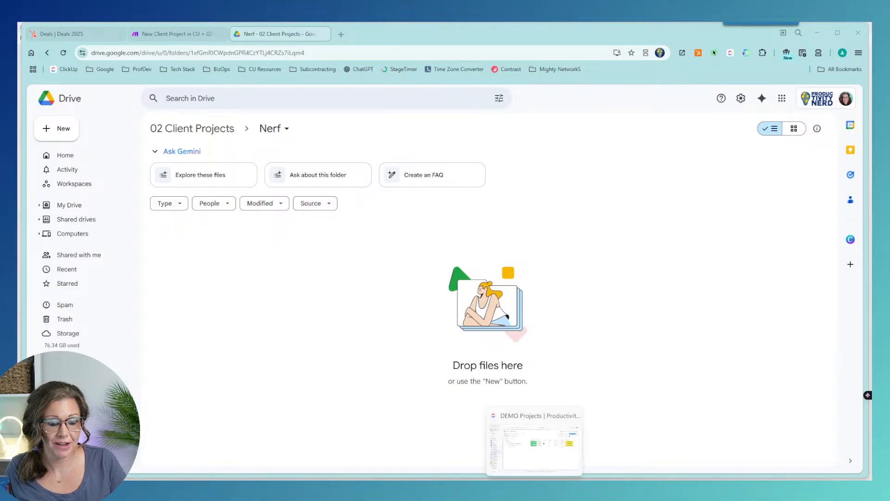
pyautogui.click(535, 489)
pyautogui.click(188, 207)
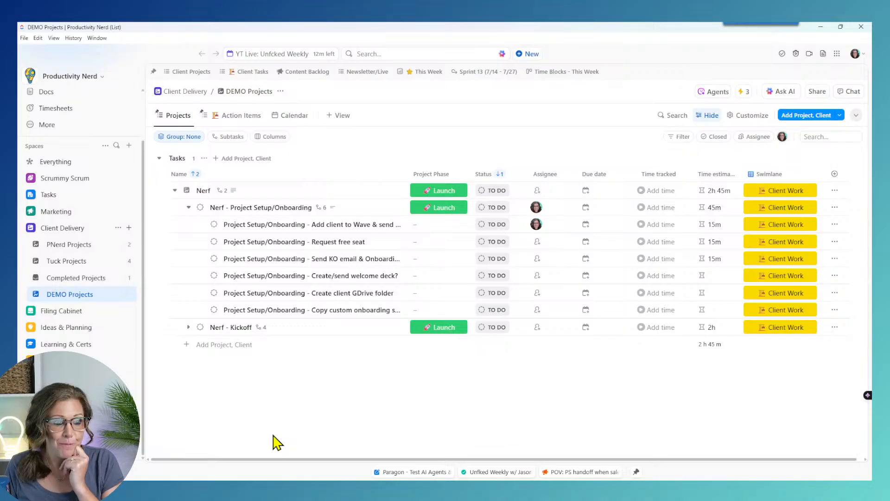
# Step: Rename the Nerf - Kickoff subtask to just 'Kickoff'
pyautogui.click(188, 328)
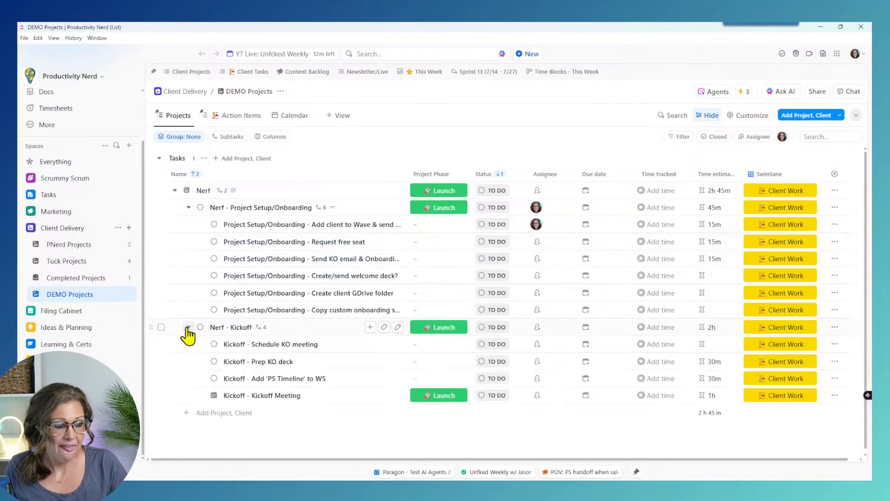
pyautogui.click(188, 327)
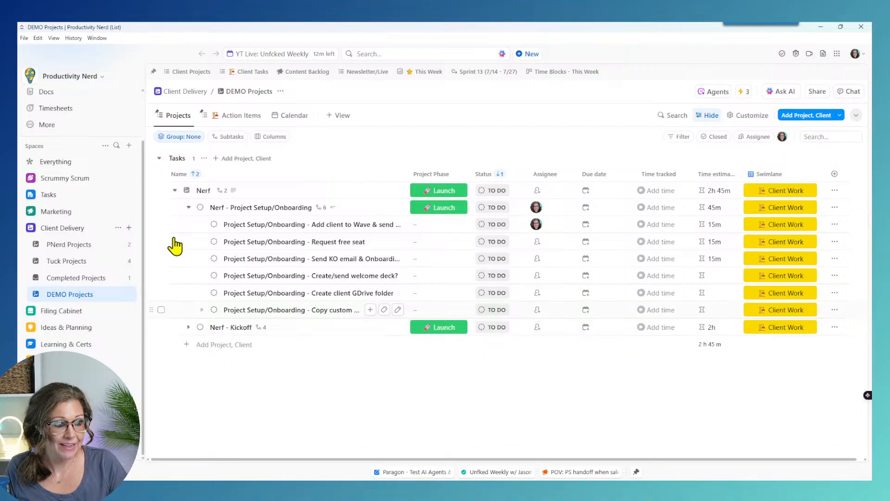
pyautogui.click(188, 207)
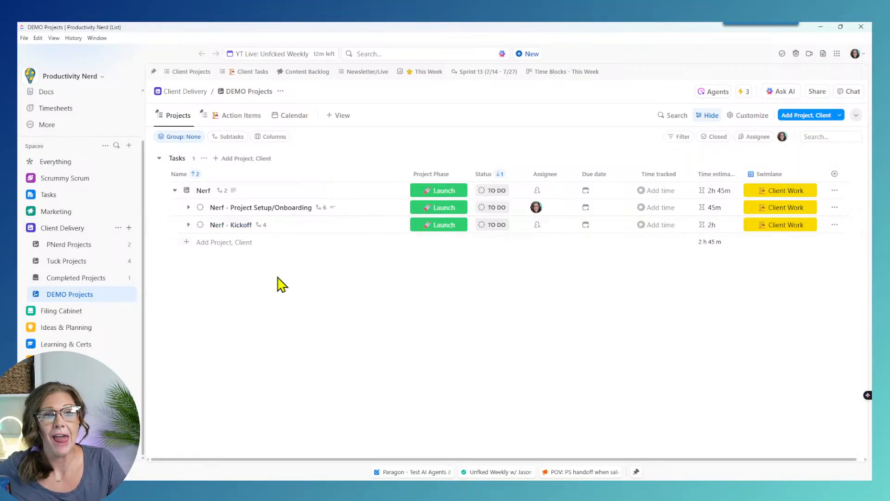
pyautogui.click(398, 225)
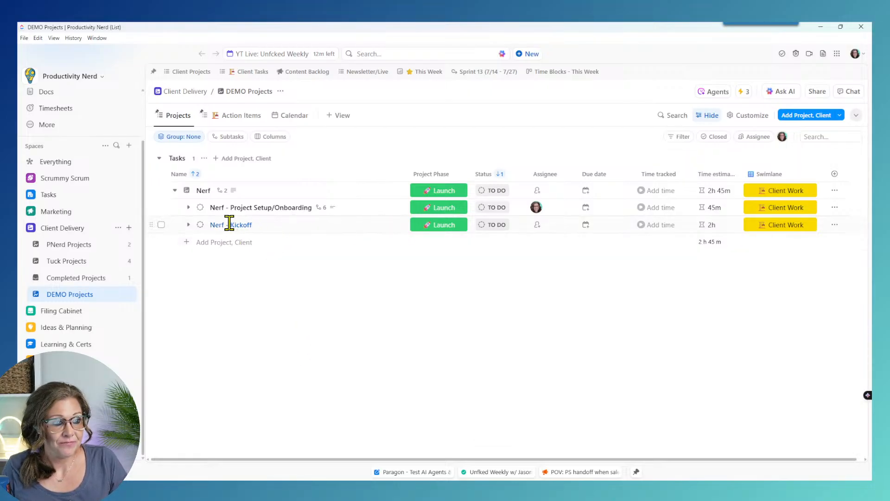
pyautogui.moveTo(230, 225); pyautogui.dragTo(172, 237)
pyautogui.press('BackSpace')
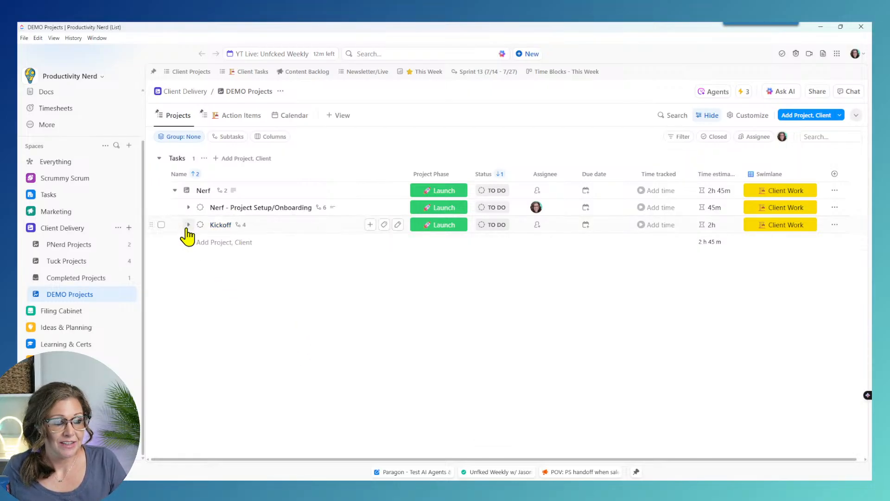
# Step: Assign Kickoff to a team member and set its due date to Today
pyautogui.click(537, 225)
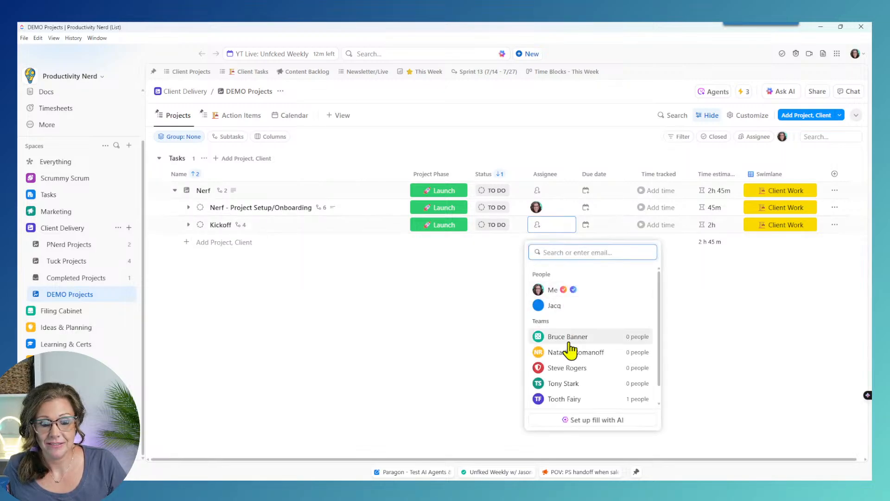
pyautogui.click(552, 291)
pyautogui.click(586, 230)
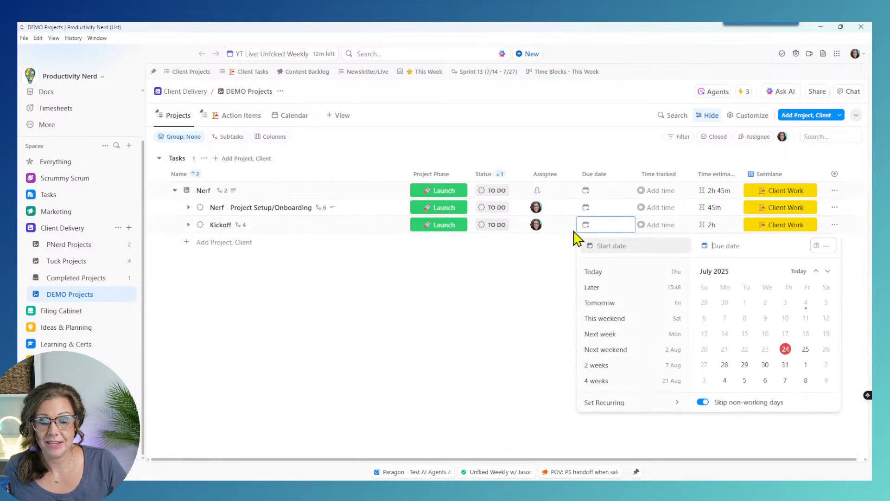
pyautogui.click(617, 273)
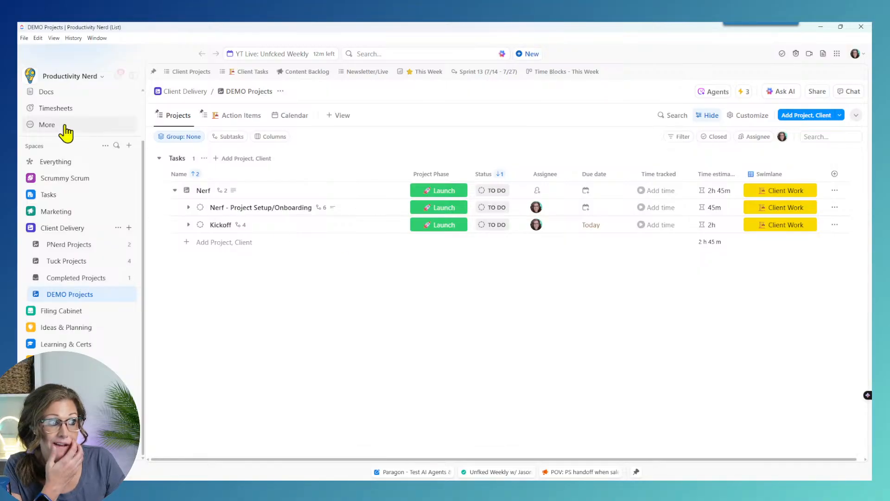
pyautogui.scroll(2, 51, 139)
pyautogui.click(48, 98)
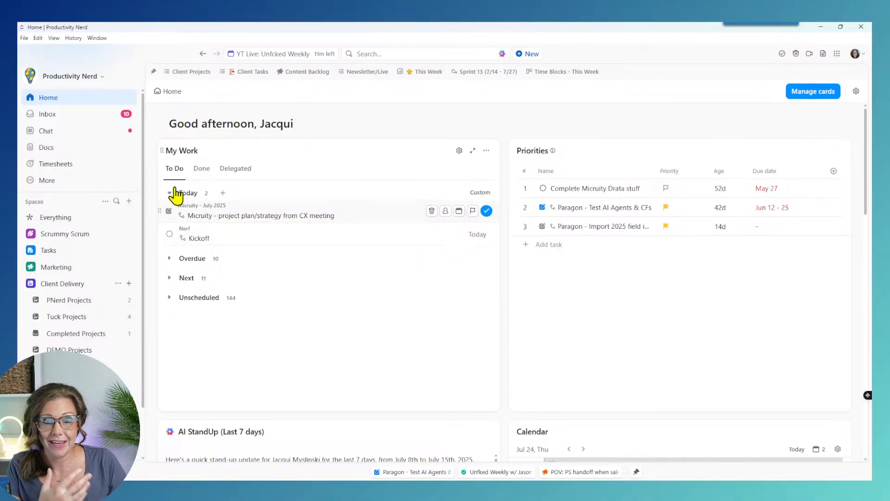
pyautogui.click(61, 349)
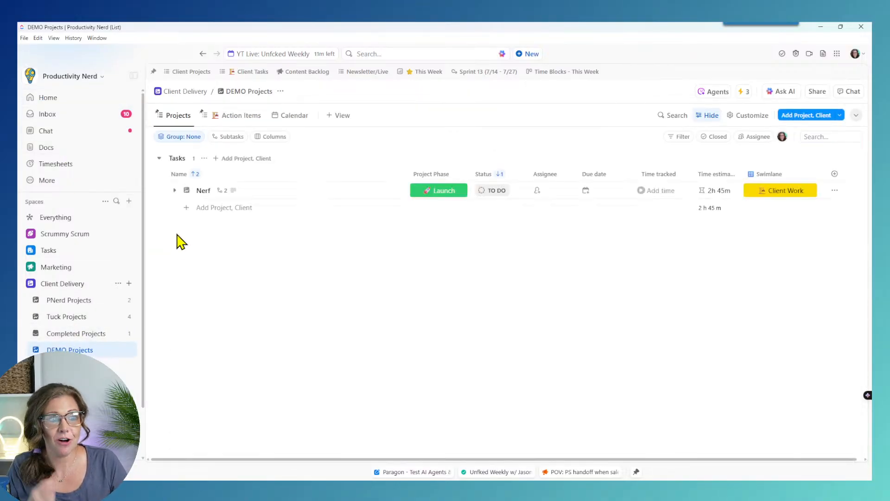
pyautogui.click(175, 191)
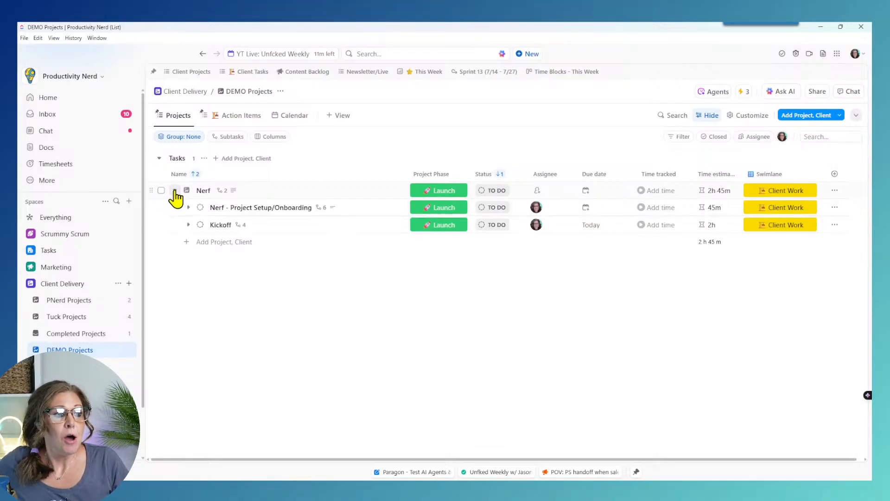
pyautogui.click(188, 225)
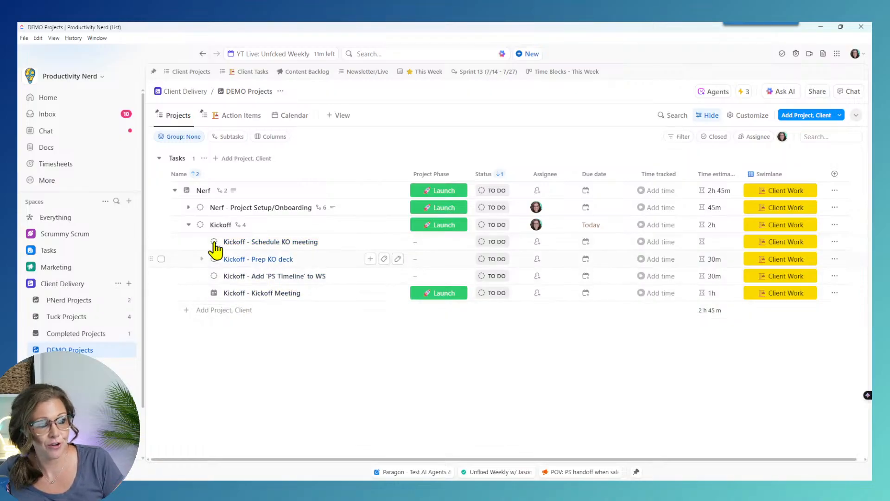
pyautogui.click(189, 225)
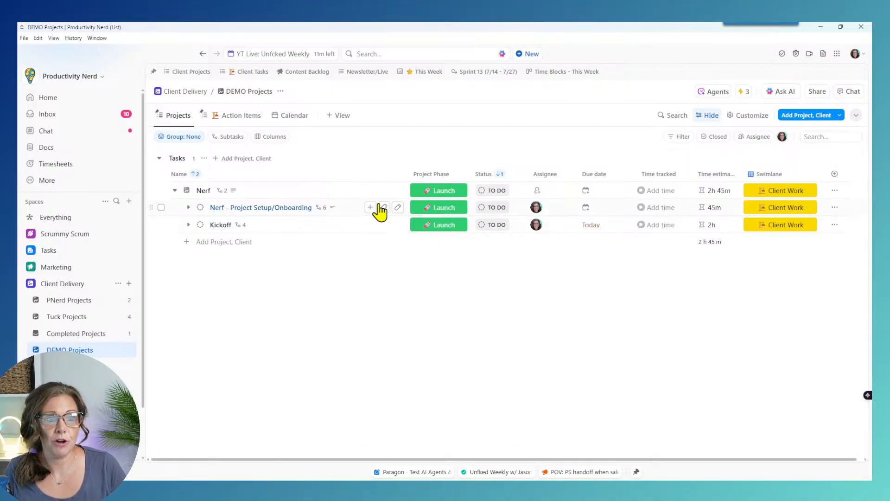
# Step: Add a 'create new automation' subtask under the Nerf project
pyautogui.click(371, 190)
pyautogui.click(305, 310)
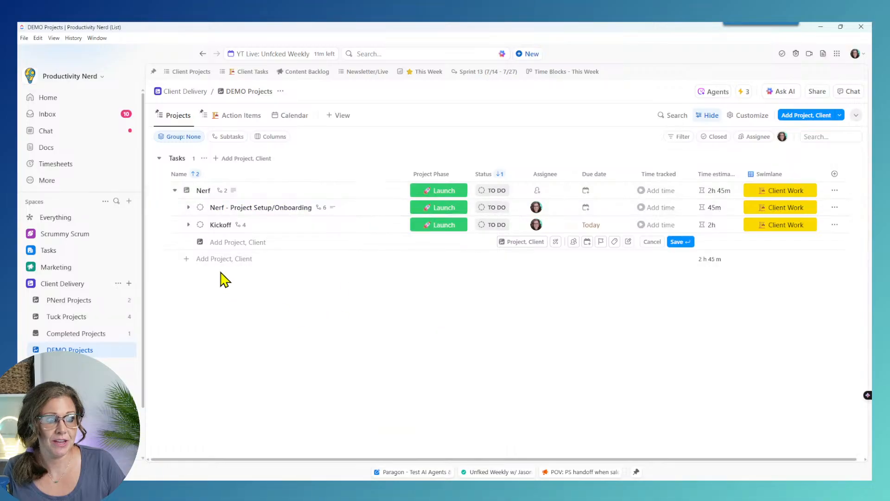
pyautogui.click(368, 192)
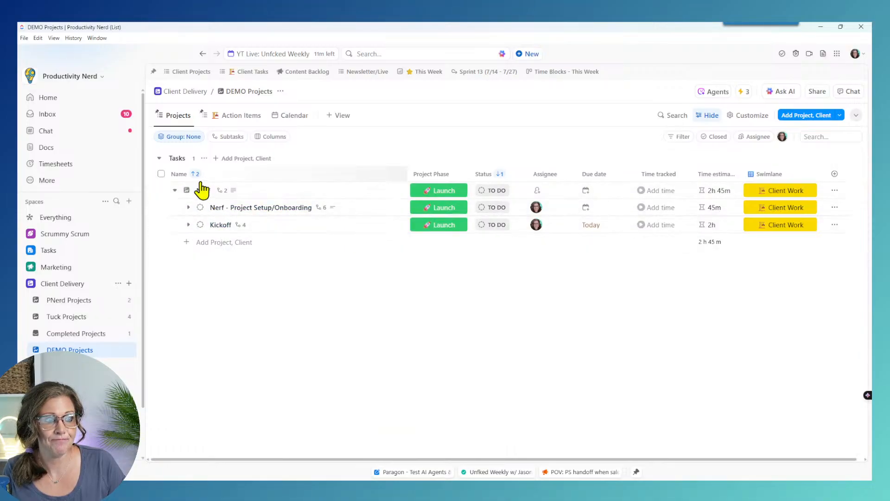
pyautogui.click(370, 192)
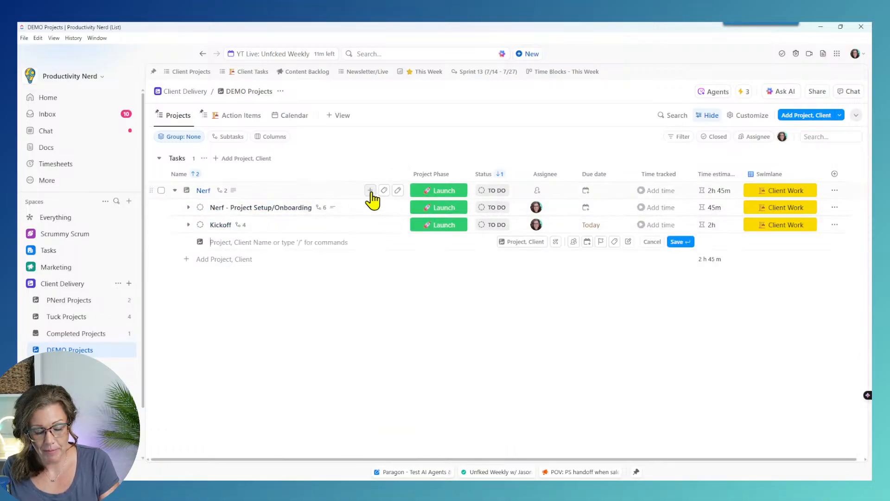
pyautogui.write('create new automation')
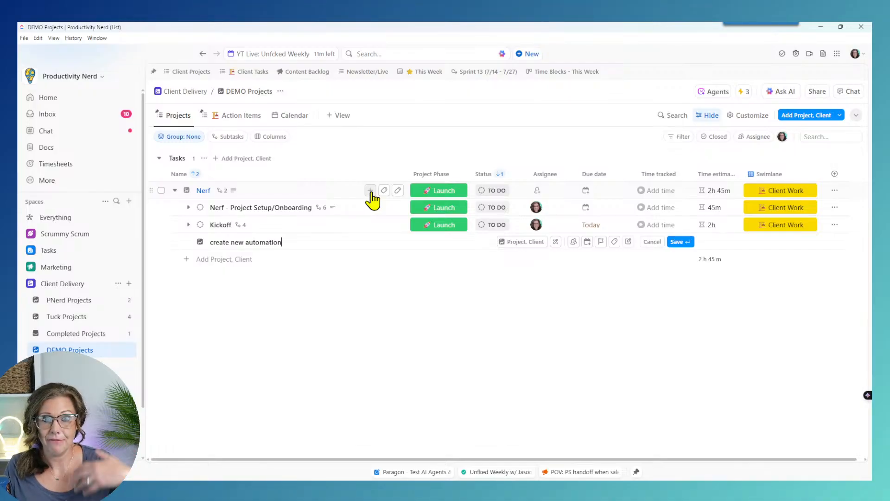
pyautogui.press('Return')
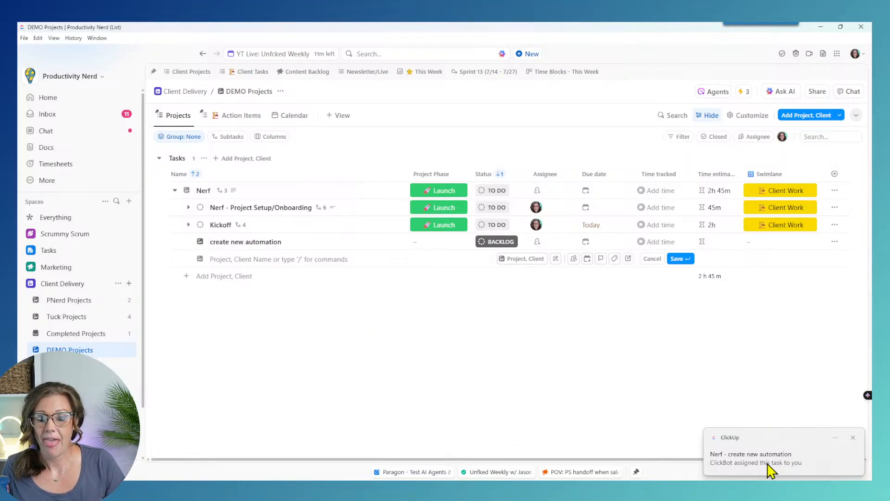
# Step: Reload and expand Nerf to see the subtask renamed 'Nerf - create new automation' and assigned
pyautogui.click(233, 353)
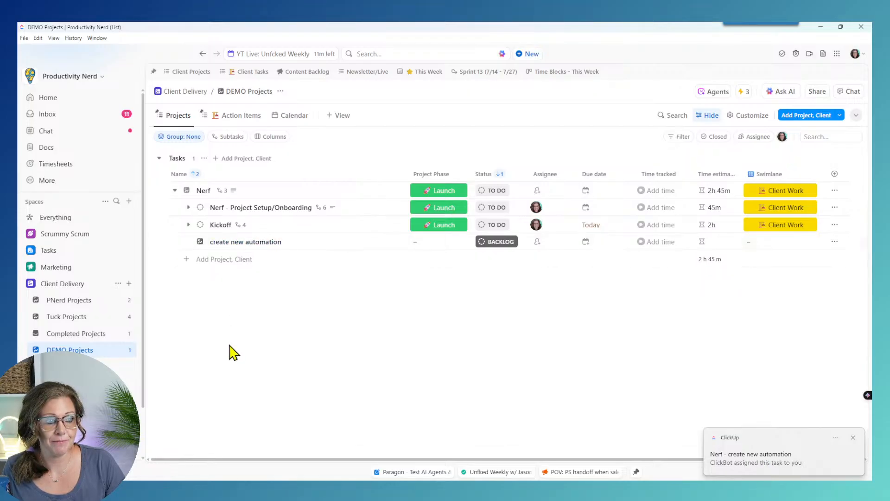
pyautogui.hotkey('ctrl', 'r')
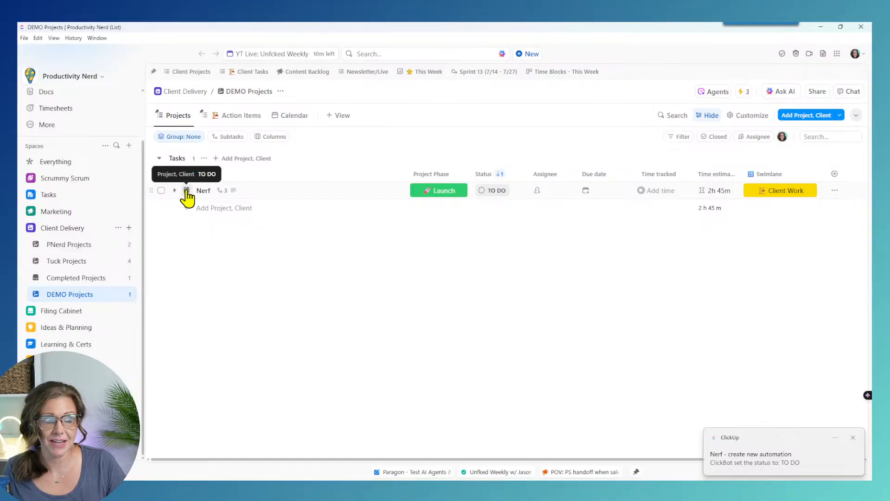
pyautogui.click(161, 190)
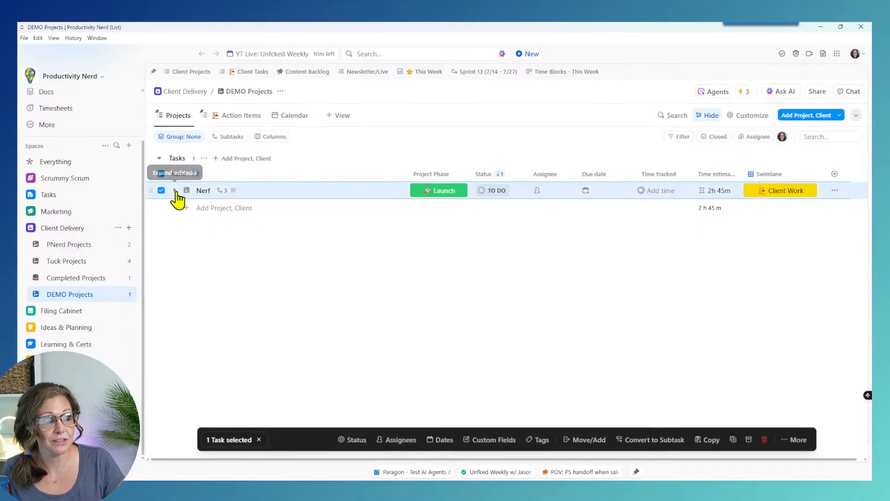
pyautogui.click(174, 190)
pyautogui.click(161, 190)
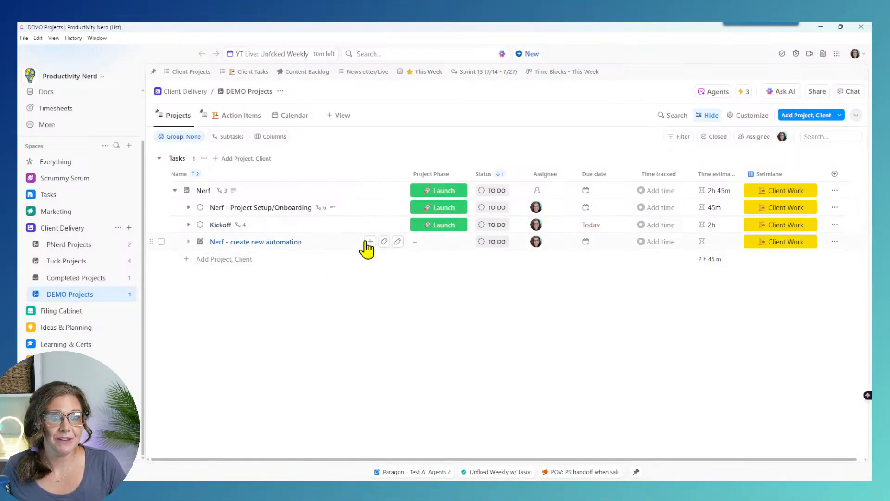
# Step: Expand Kickoff and tag the Prep KO deck subtask as meeting prep
pyautogui.click(384, 242)
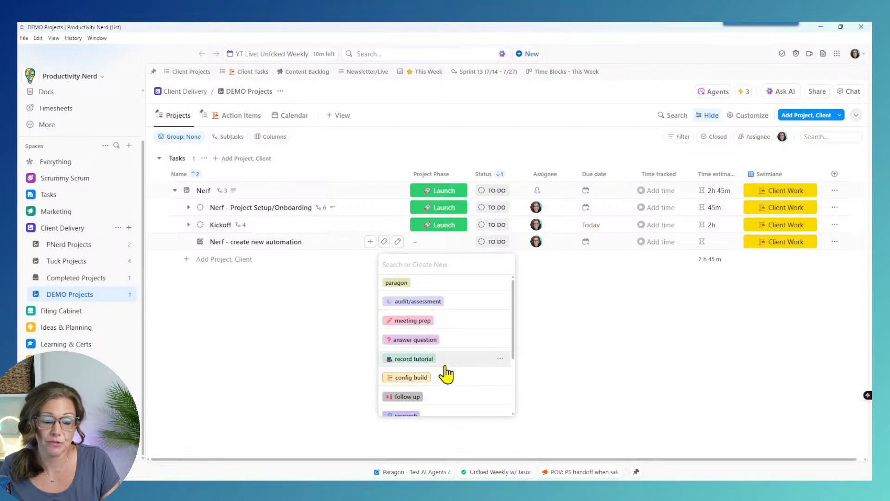
pyautogui.scroll(-2, 445, 366)
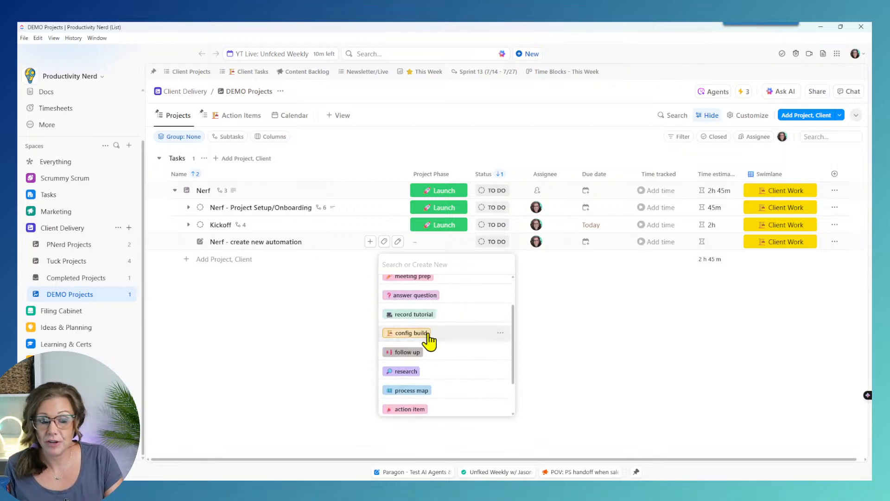
pyautogui.scroll(-2, 440, 357)
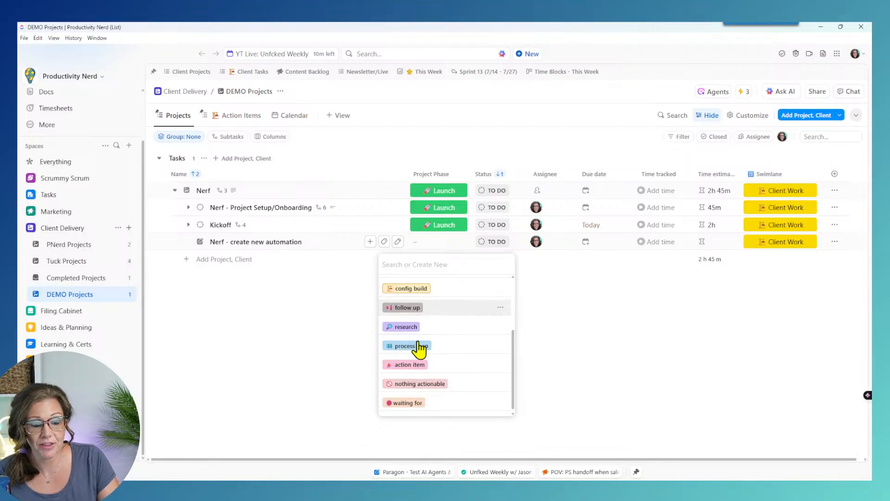
pyautogui.click(219, 369)
pyautogui.click(189, 225)
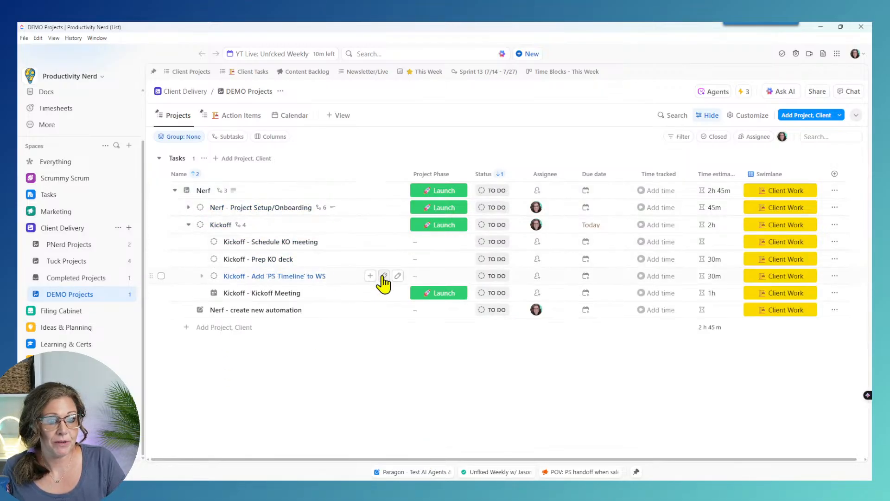
pyautogui.click(383, 259)
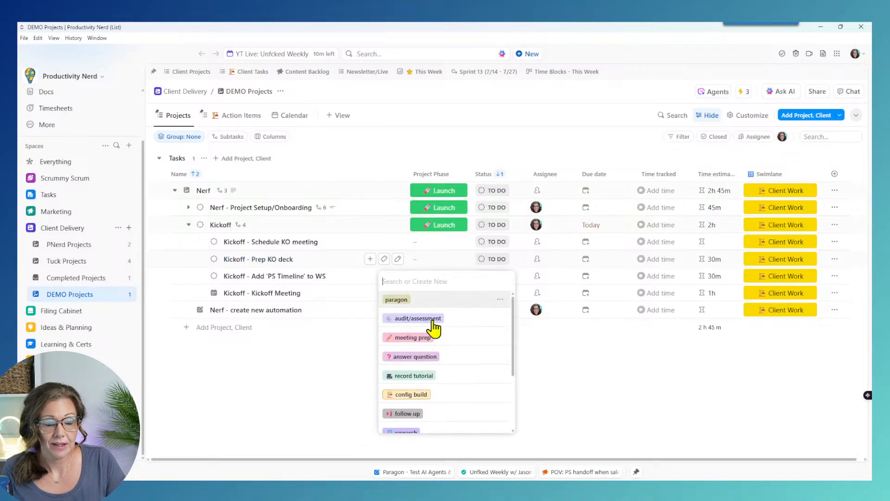
pyautogui.scroll(-1, 448, 385)
pyautogui.scroll(1, 454, 382)
pyautogui.click(412, 337)
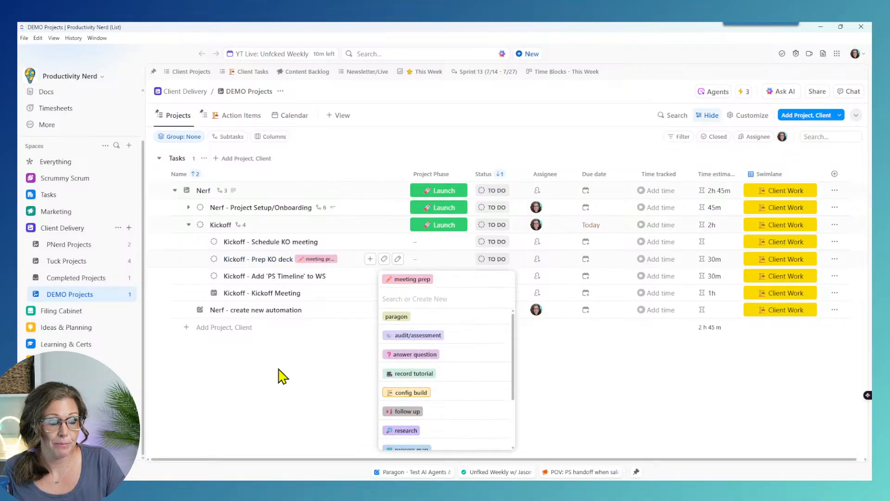
pyautogui.click(284, 375)
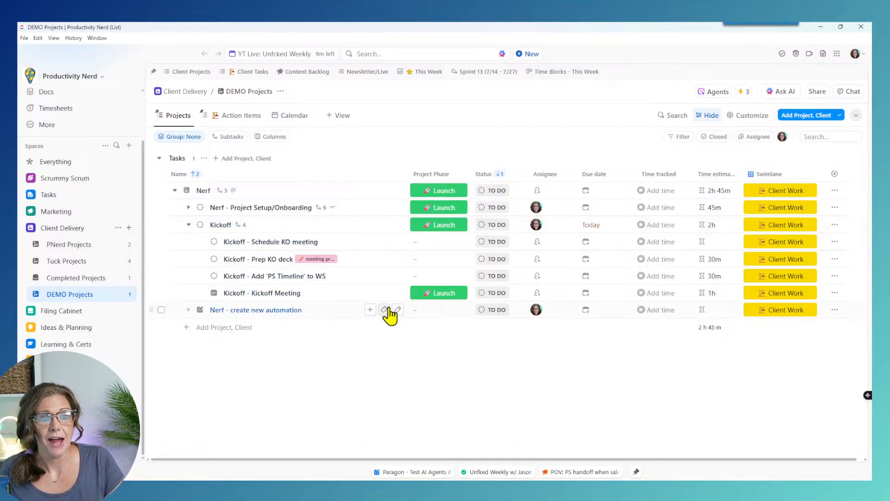
# Step: Tag the Nerf - create new automation subtask as config build
pyautogui.click(384, 310)
pyautogui.click(398, 441)
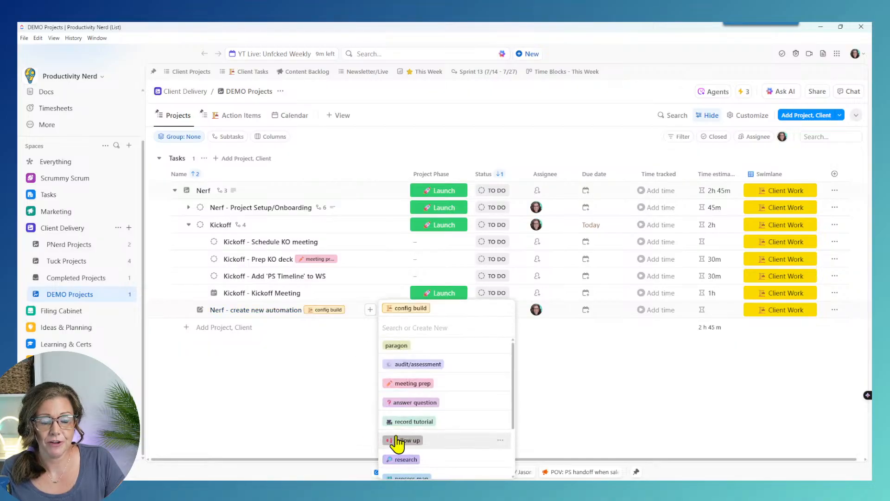
pyautogui.click(301, 382)
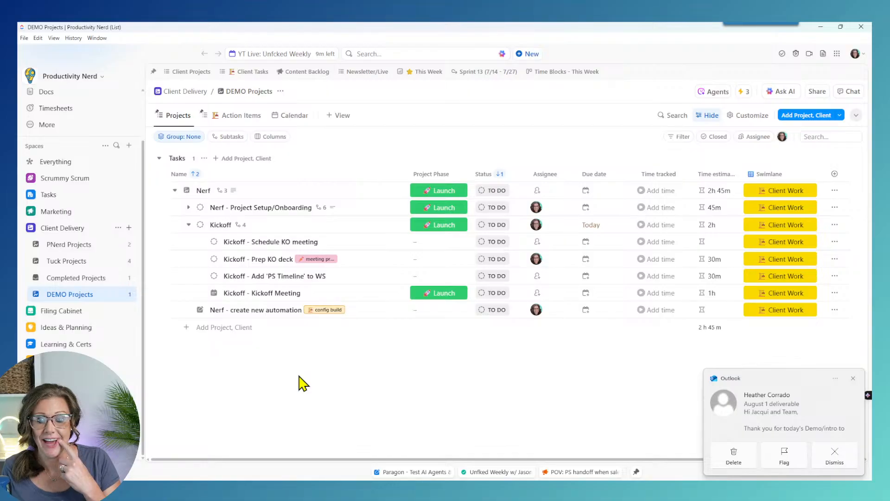
pyautogui.click(853, 378)
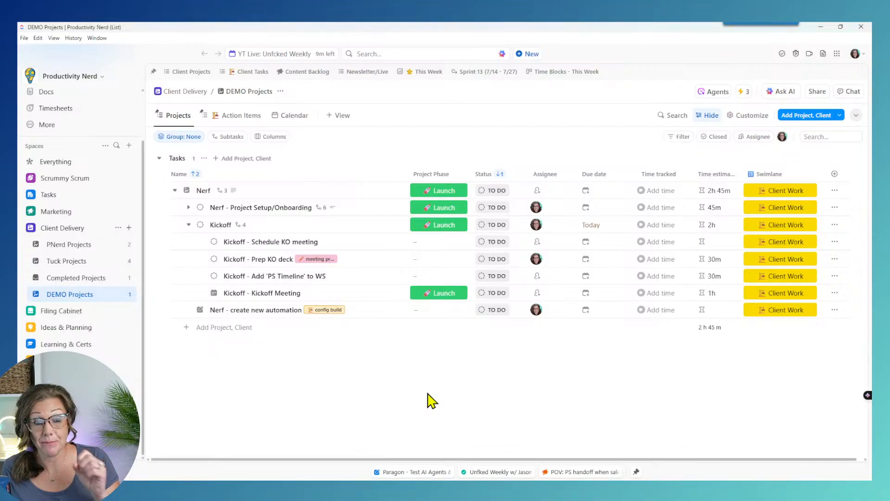
# Step: Set the 'Nerf - create new automation' task's Project Phase custom field to Discovery
pyautogui.click(279, 313)
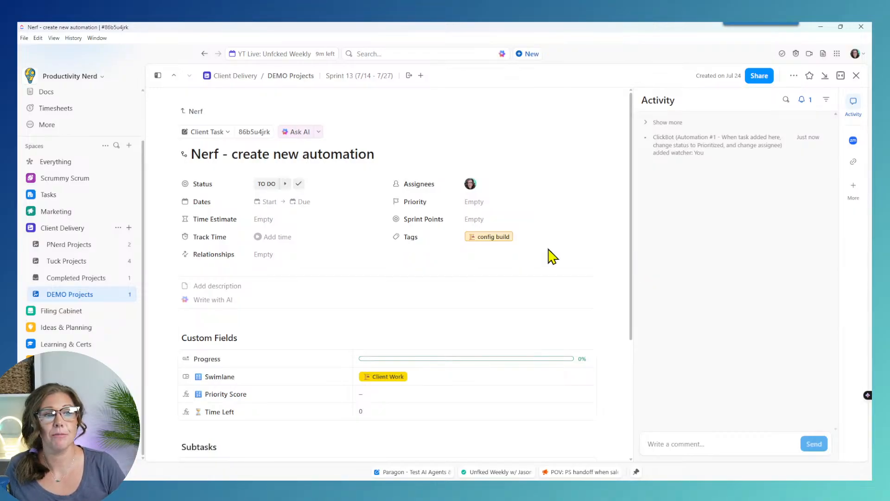
pyautogui.scroll(-1, 433, 294)
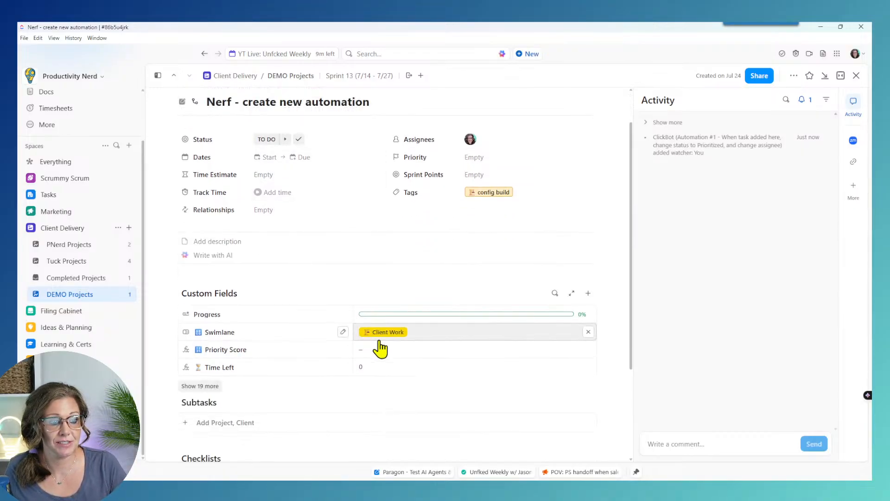
pyautogui.click(191, 386)
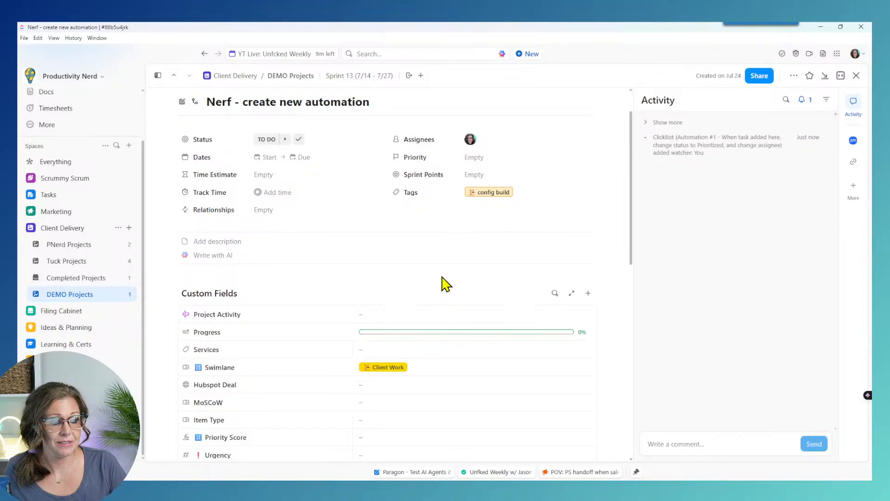
pyautogui.scroll(-5, 420, 411)
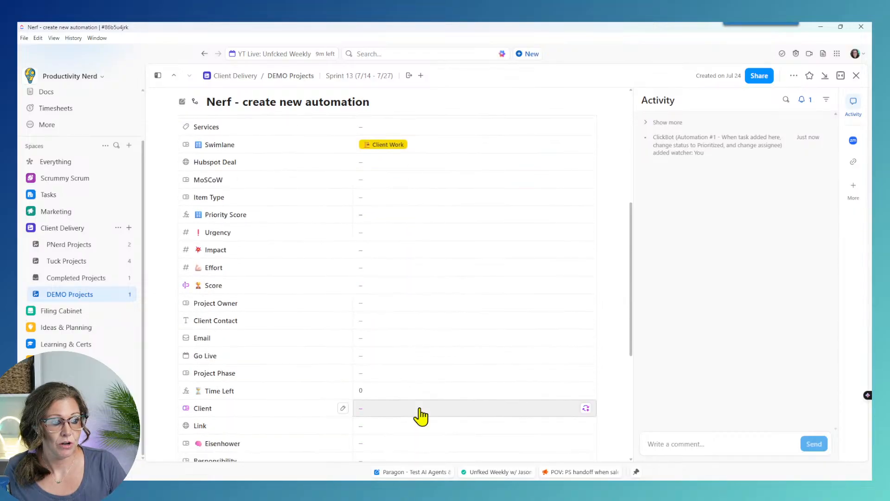
pyautogui.click(378, 379)
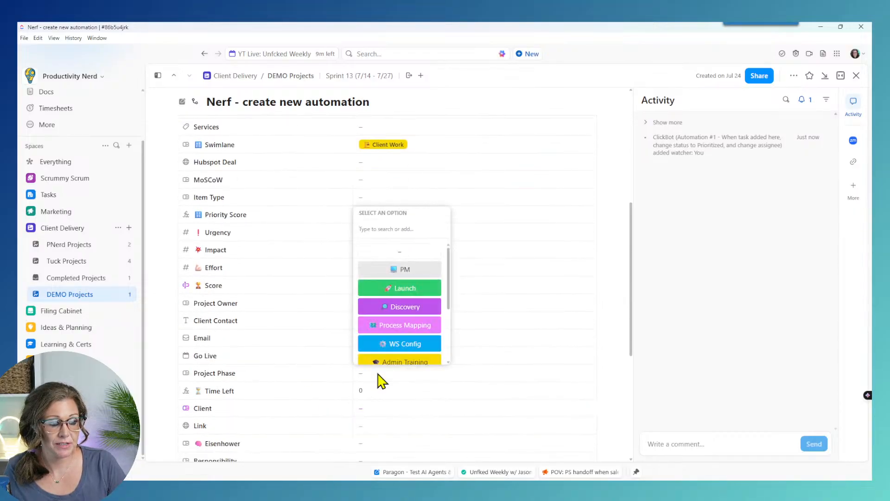
pyautogui.click(418, 308)
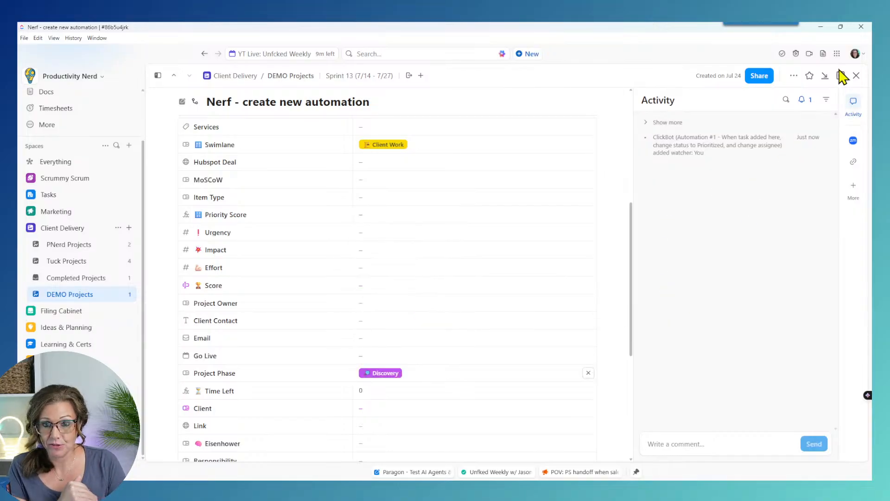
pyautogui.click(856, 75)
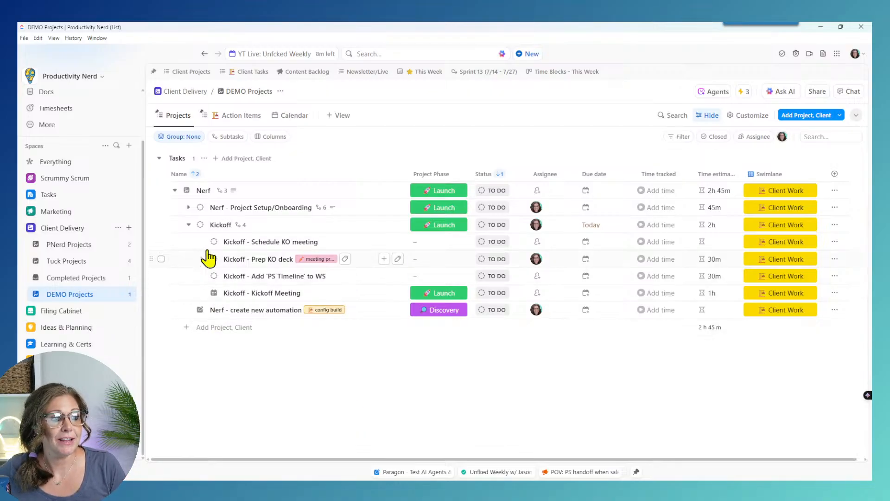
# Step: Collapse the Kickoff and Nerf subtasks and change Nerf's Project Phase to Discovery
pyautogui.click(188, 224)
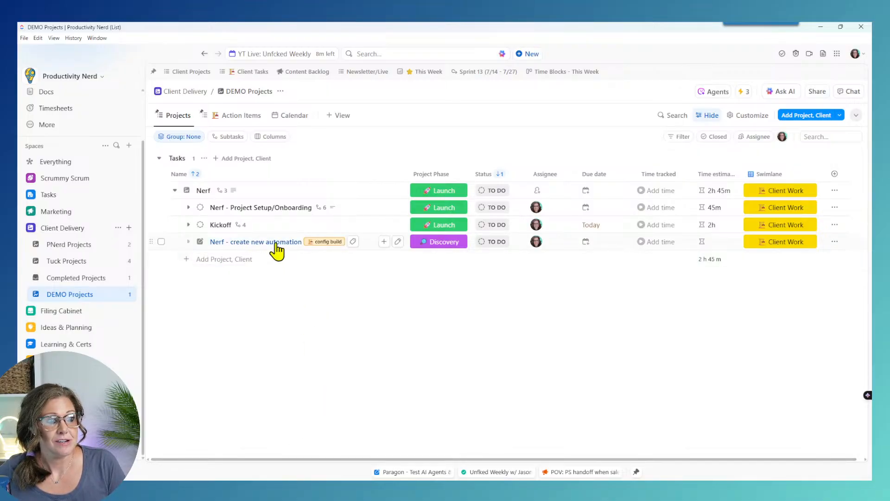
pyautogui.click(441, 242)
pyautogui.click(292, 346)
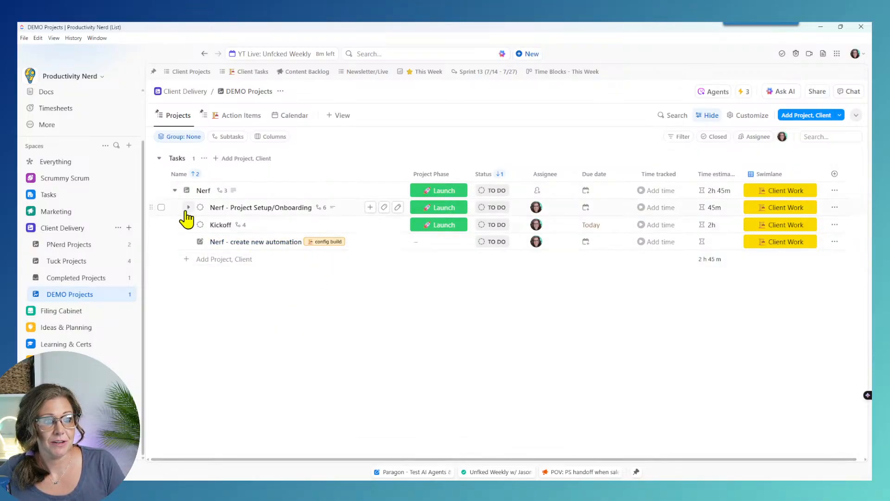
pyautogui.click(175, 190)
pyautogui.click(436, 191)
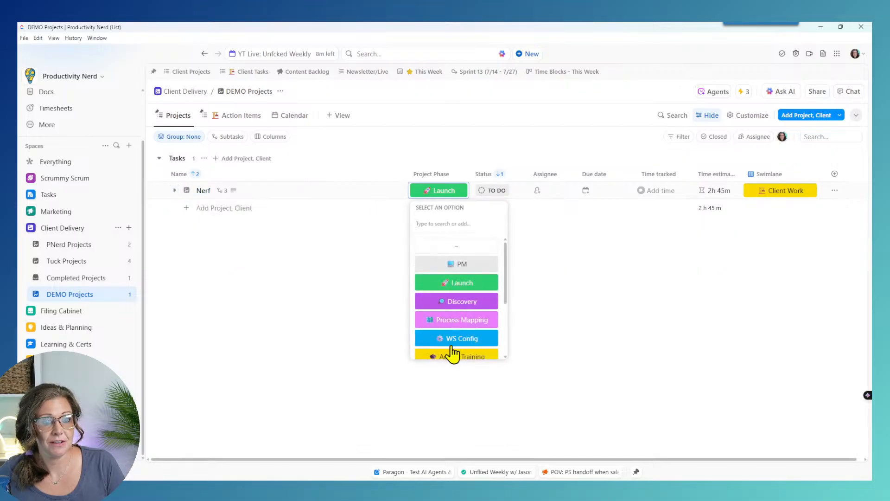
pyautogui.click(453, 302)
# Step: Set Nerf's status to IN PROGRESS and expand its subtasks
pyautogui.click(187, 190)
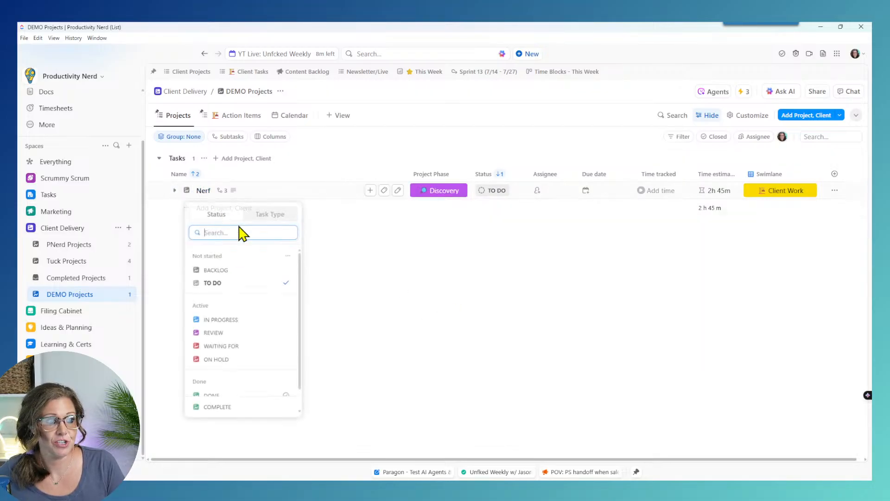
pyautogui.click(241, 321)
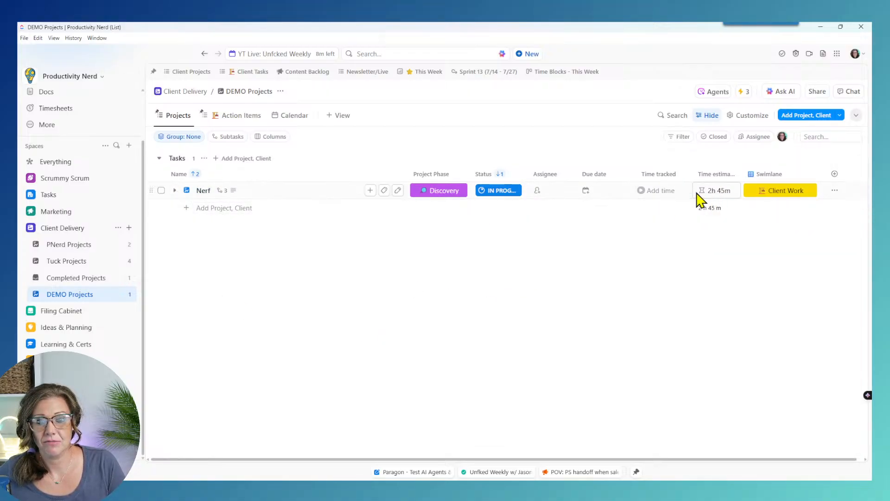
pyautogui.click(174, 190)
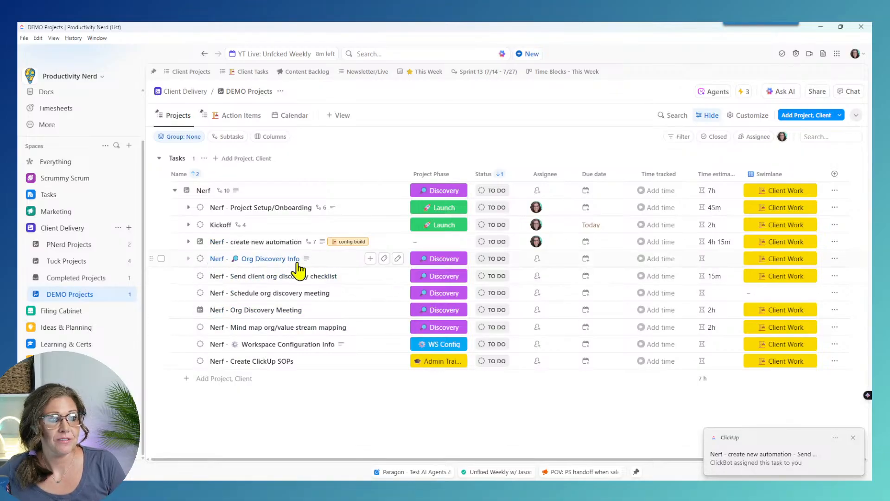
# Step: Read the Org Discovery Info task's full Inputs, Goals and Outcomes description
pyautogui.moveTo(306, 261)
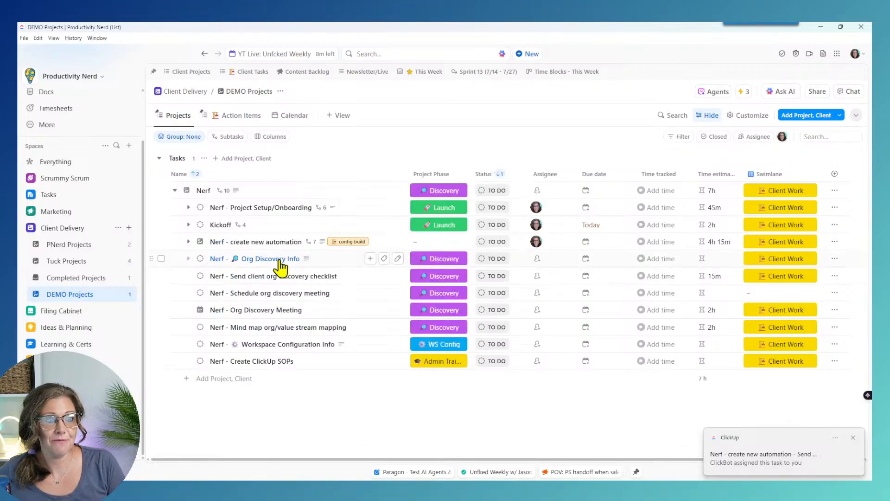
pyautogui.click(257, 259)
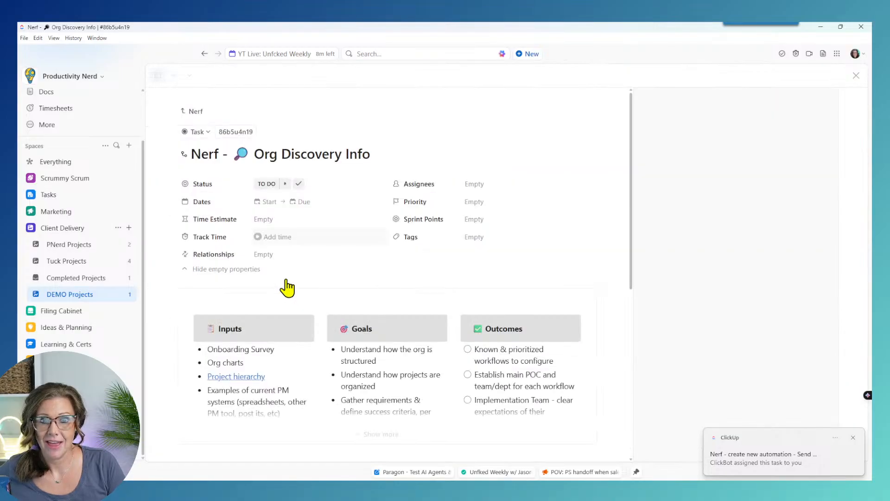
pyautogui.scroll(-3, 603, 334)
pyautogui.click(378, 302)
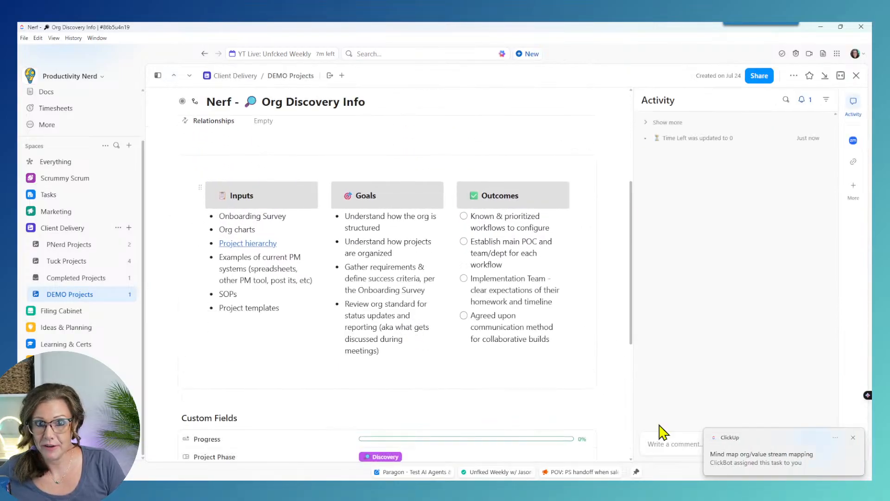
pyautogui.scroll(-5, 620, 389)
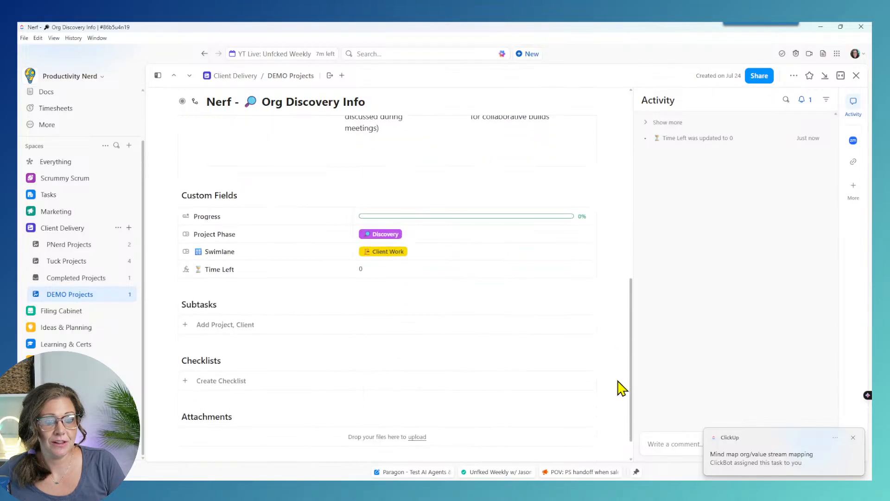
pyautogui.click(856, 76)
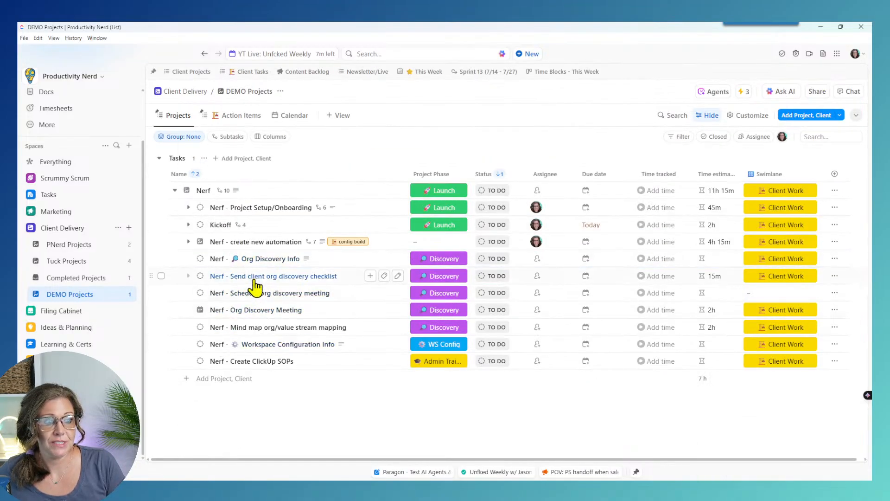
# Step: Check the discovery checklist task's empty fields, then go to its parent Nerf task
pyautogui.click(255, 280)
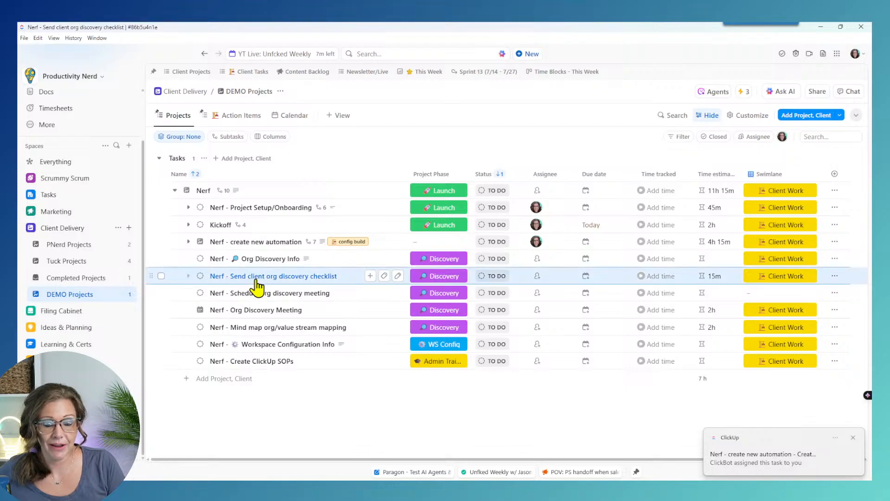
pyautogui.scroll(-2, 445, 311)
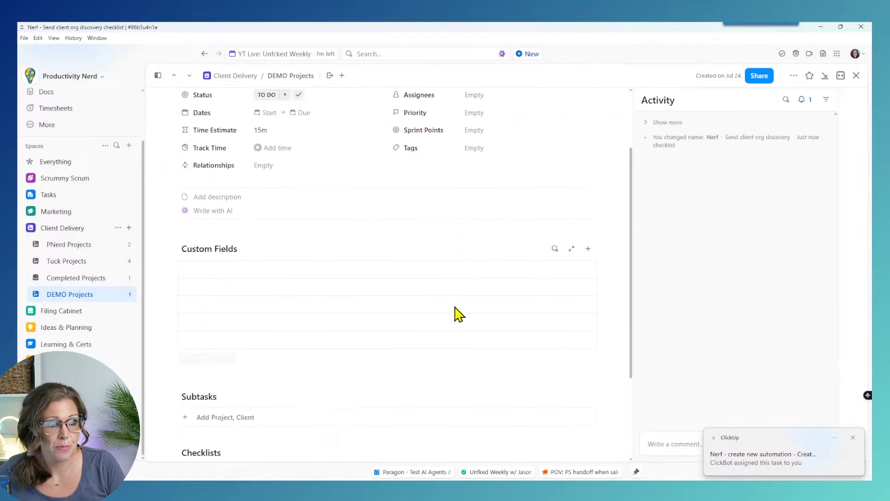
pyautogui.scroll(-2, 455, 312)
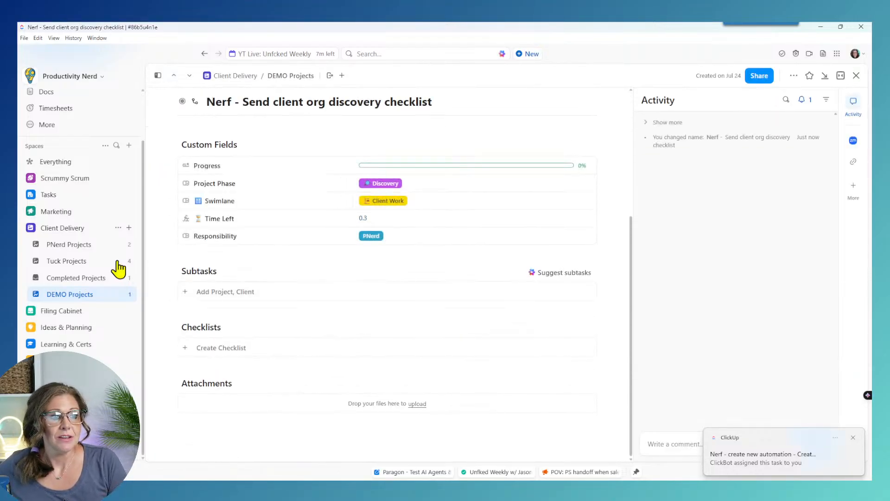
pyautogui.click(204, 254)
pyautogui.scroll(-3, 466, 286)
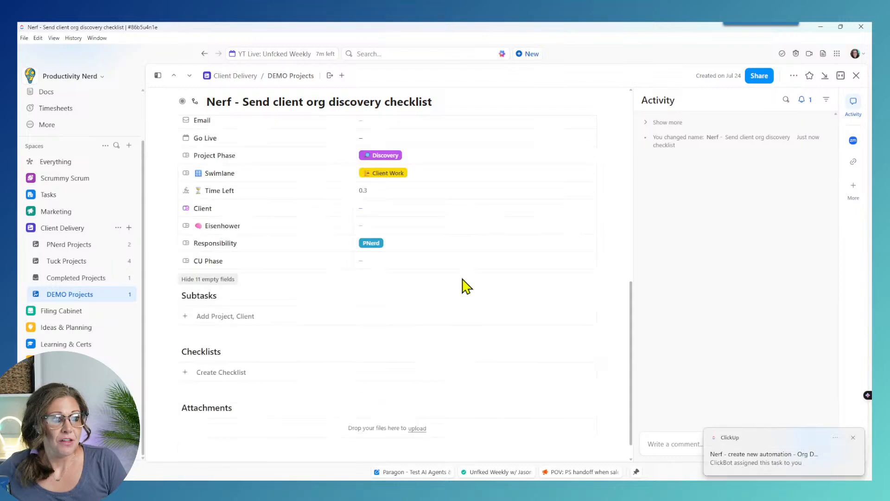
pyautogui.scroll(3, 465, 286)
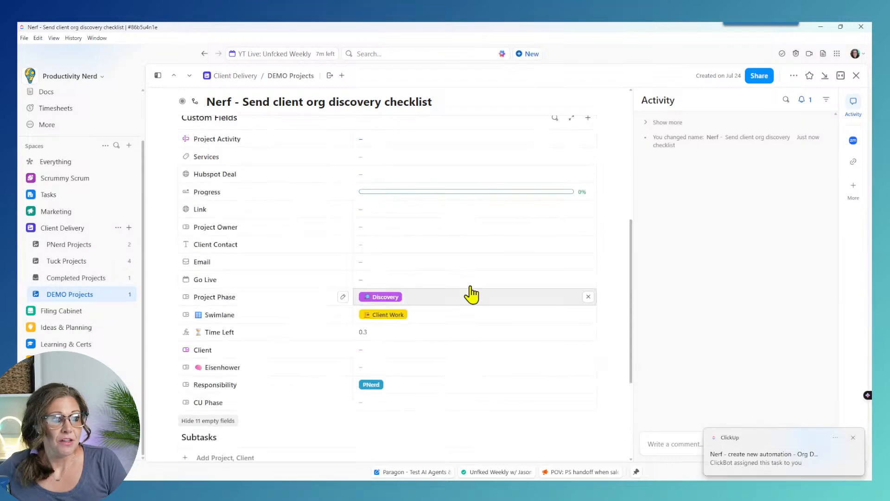
pyautogui.scroll(3, 471, 294)
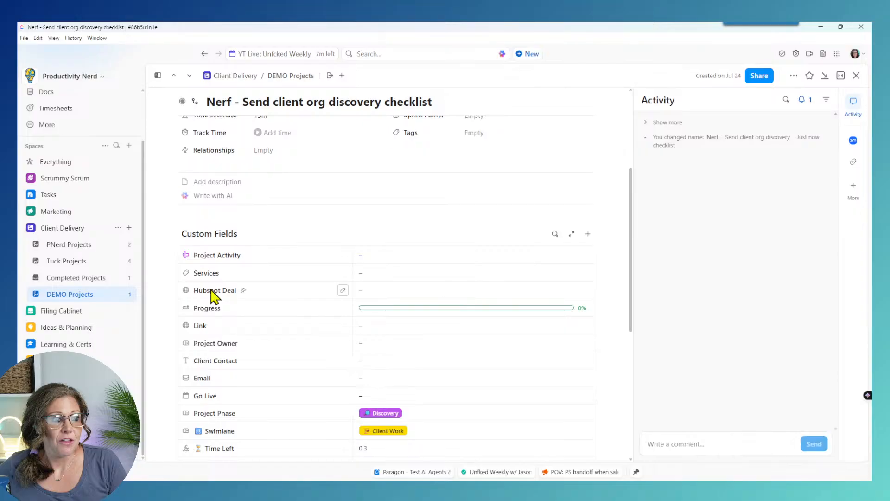
pyautogui.scroll(4, 211, 291)
pyautogui.click(192, 111)
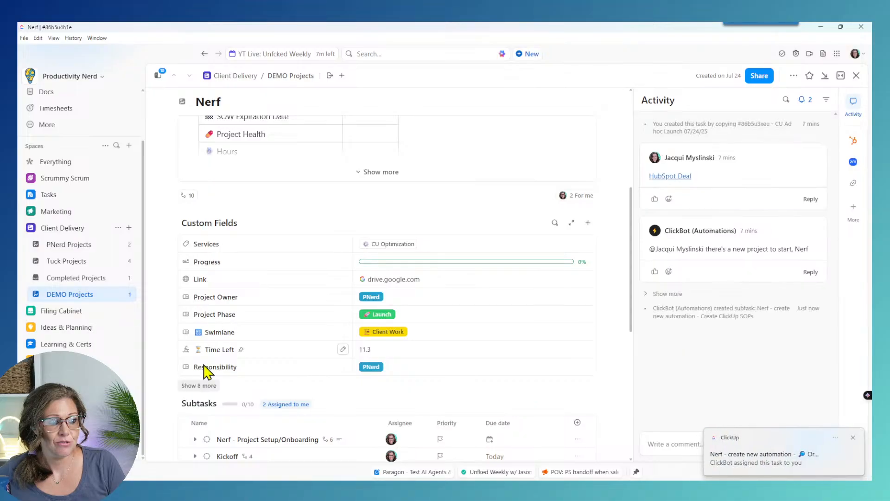
# Step: Review all of the Nerf task's custom fields, including hidden empty ones, and close it
pyautogui.click(195, 384)
pyautogui.scroll(-1, 318, 360)
pyautogui.scroll(-3, 316, 354)
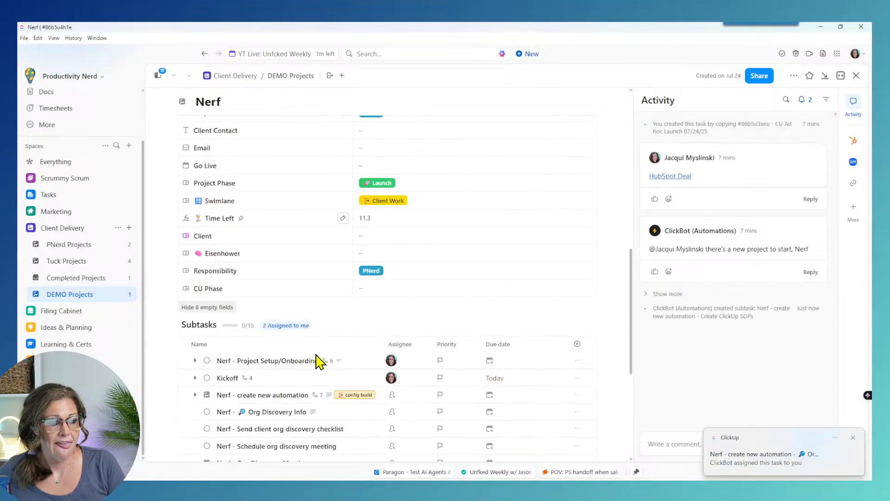
pyautogui.scroll(5, 316, 354)
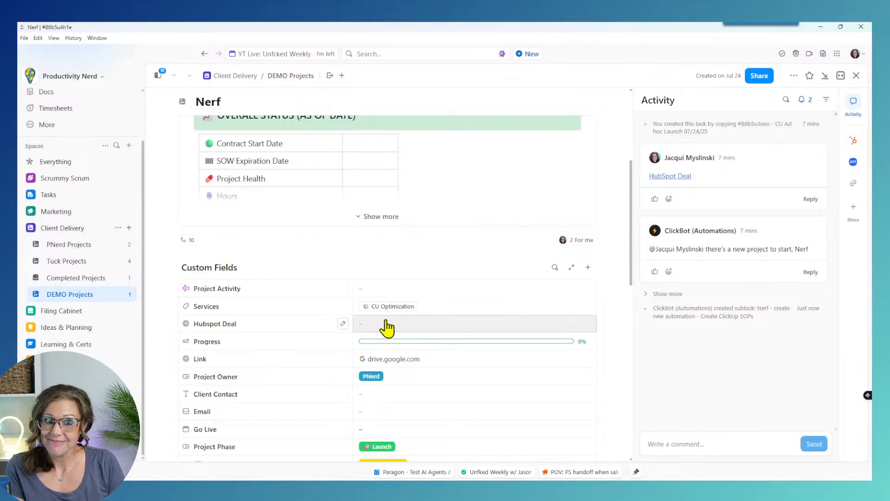
pyautogui.scroll(5, 397, 313)
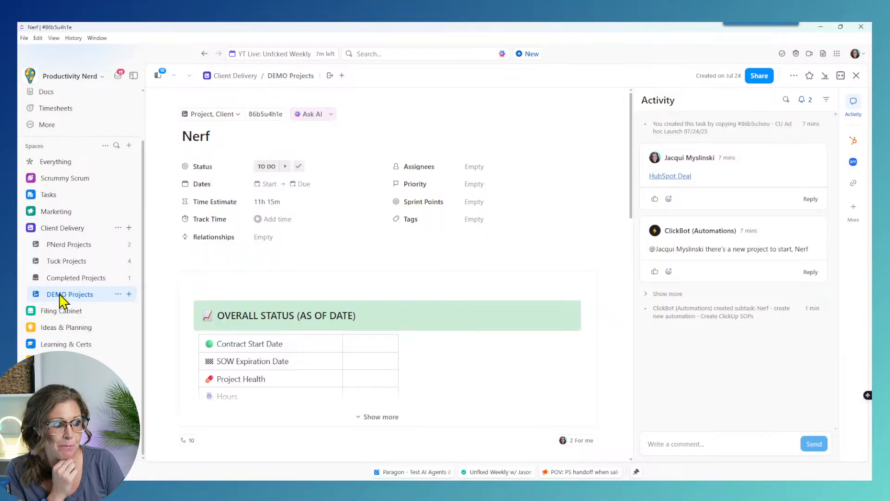
pyautogui.click(857, 76)
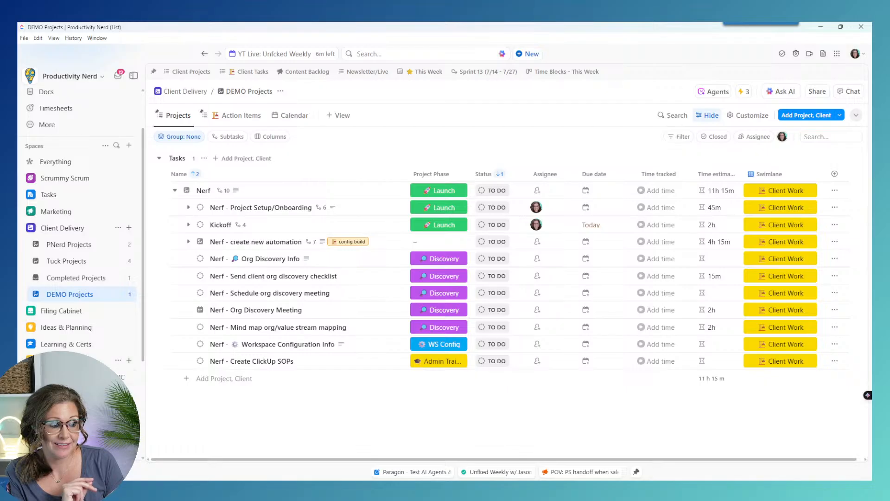
# Step: Open Client Project Templates and set the Discovery and Close Out templates to IN PROGRESS
pyautogui.scroll(-5, 75, 343)
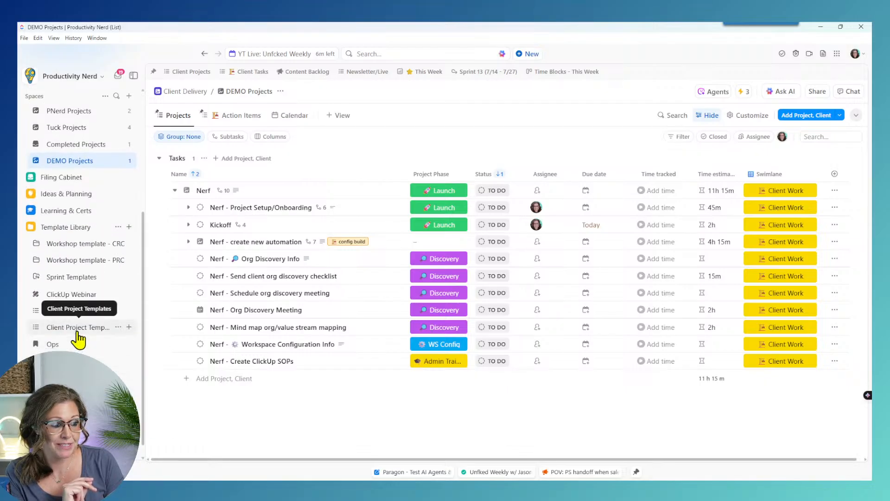
pyautogui.click(77, 327)
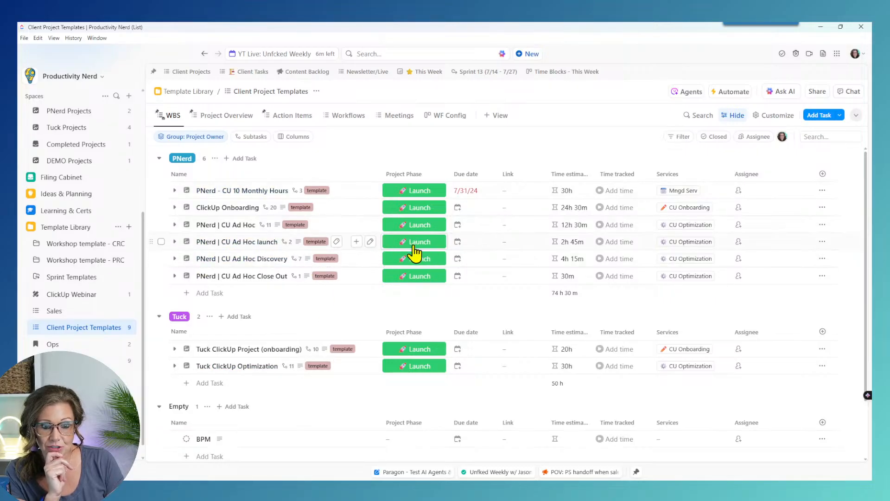
pyautogui.click(186, 259)
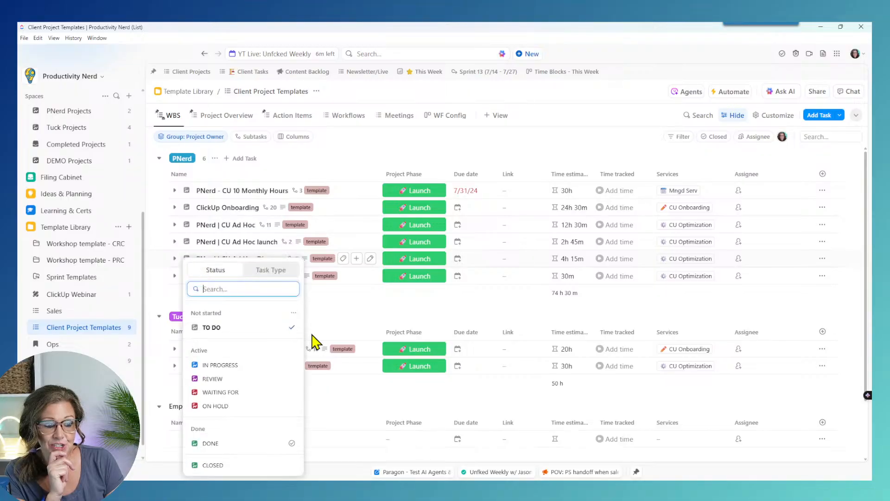
pyautogui.click(209, 365)
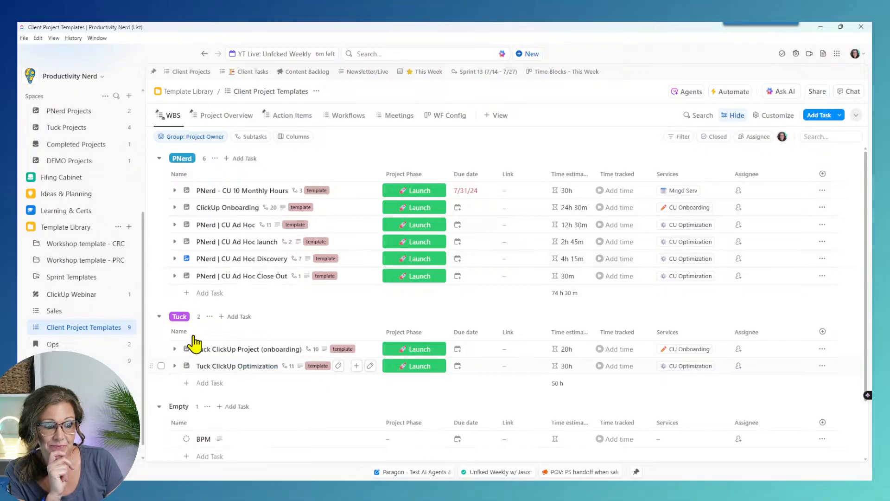
pyautogui.click(186, 276)
pyautogui.click(217, 366)
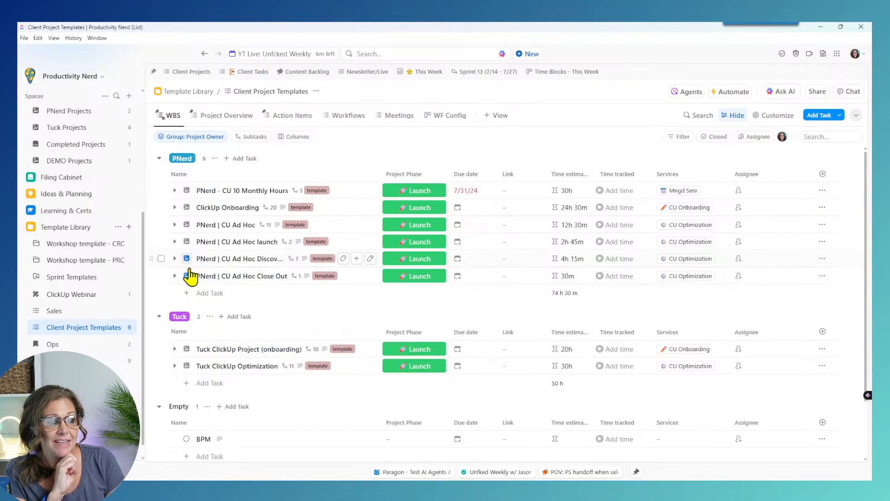
# Step: Browse the Close Out template's subtasks, then bring up the Discovery row's template options
pyautogui.click(174, 276)
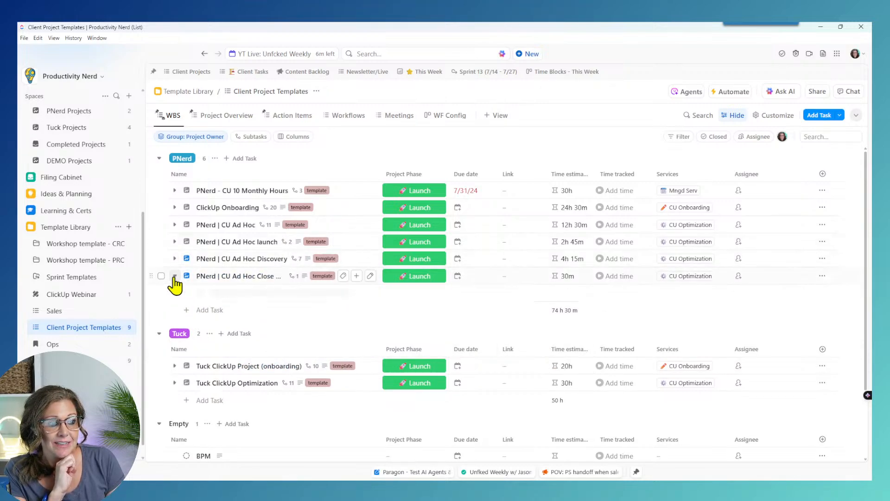
pyautogui.click(188, 293)
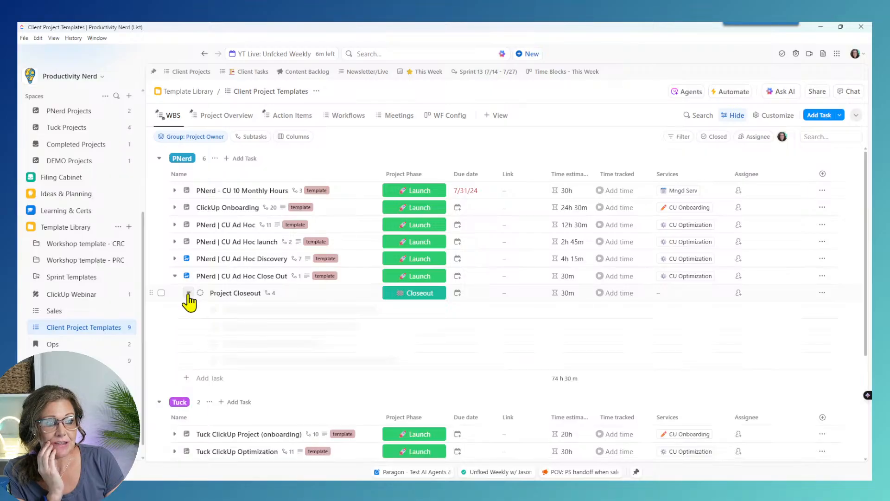
pyautogui.click(175, 276)
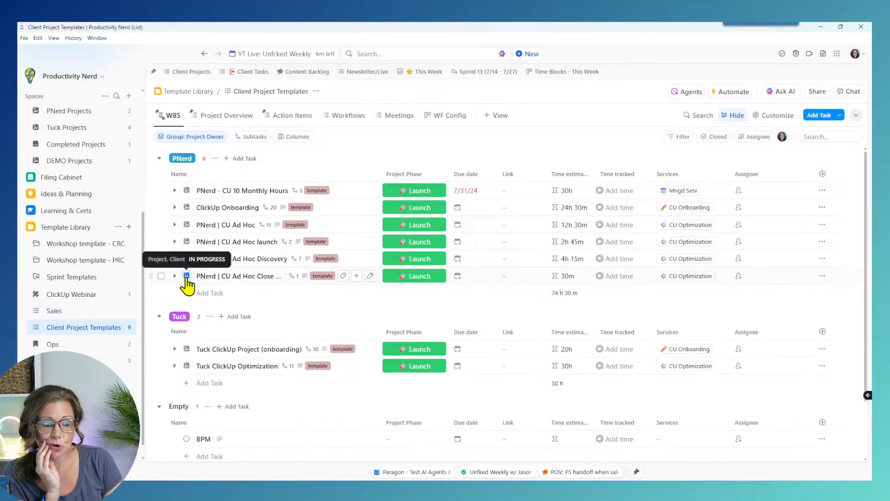
pyautogui.click(822, 258)
pyautogui.click(811, 411)
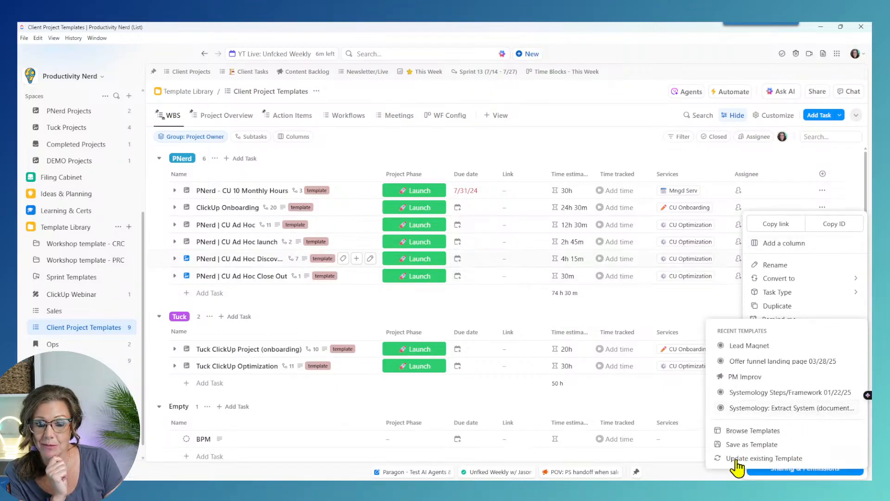
# Step: Update the CU Ad Hoc Discovery 07/24/25 template from this task, excluding current task statuses
pyautogui.click(764, 459)
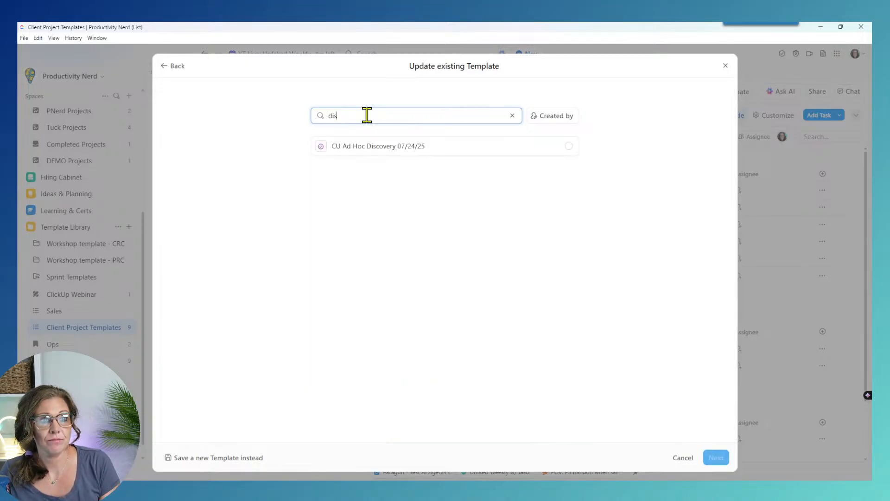
pyautogui.click(369, 148)
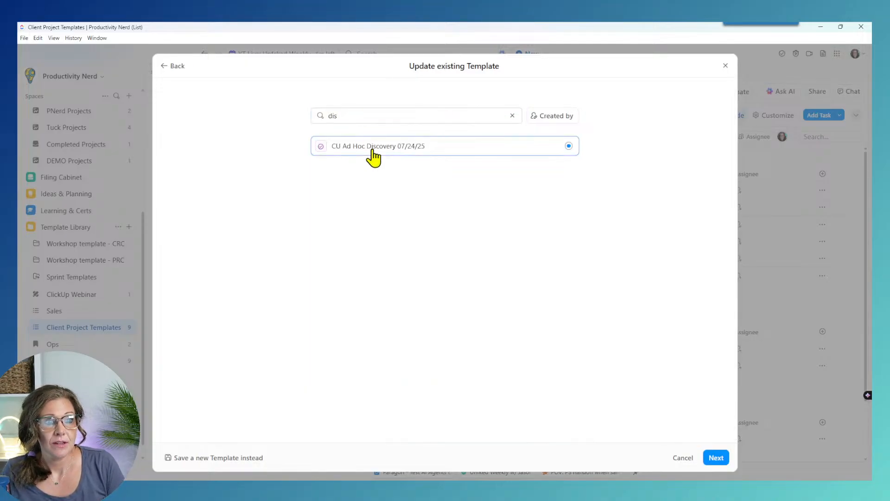
pyautogui.click(716, 458)
pyautogui.scroll(-2, 464, 325)
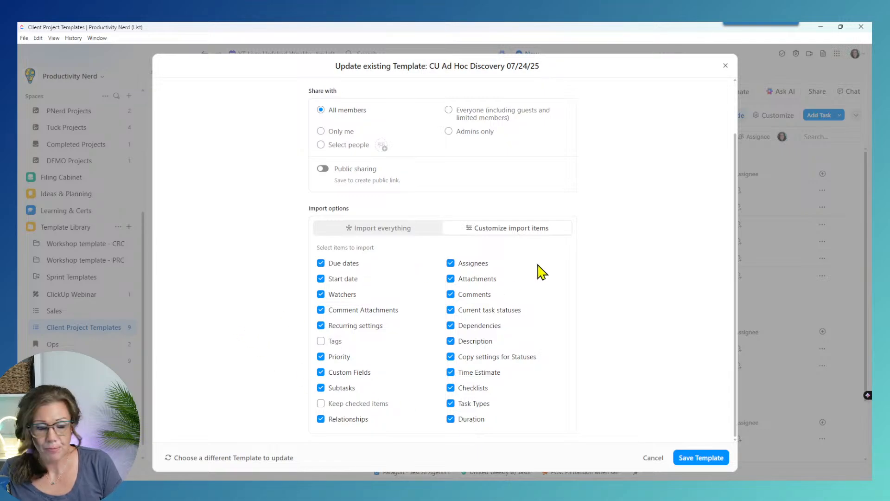
pyautogui.click(515, 312)
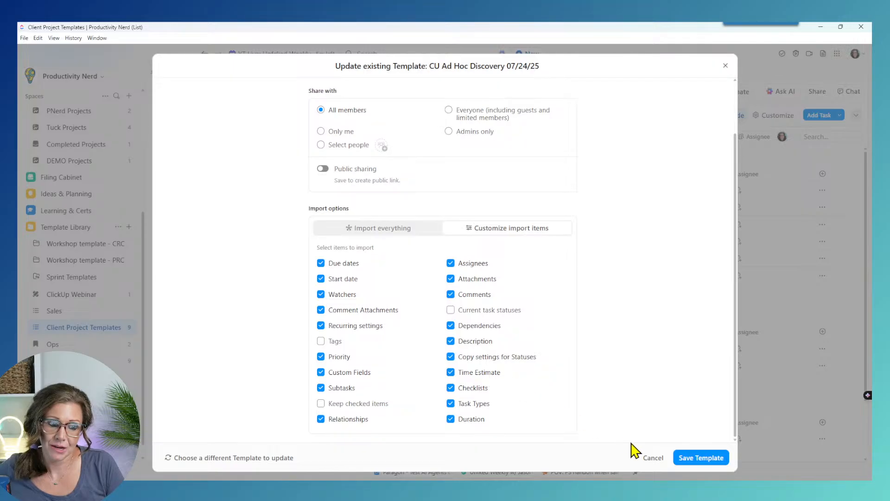
pyautogui.click(700, 458)
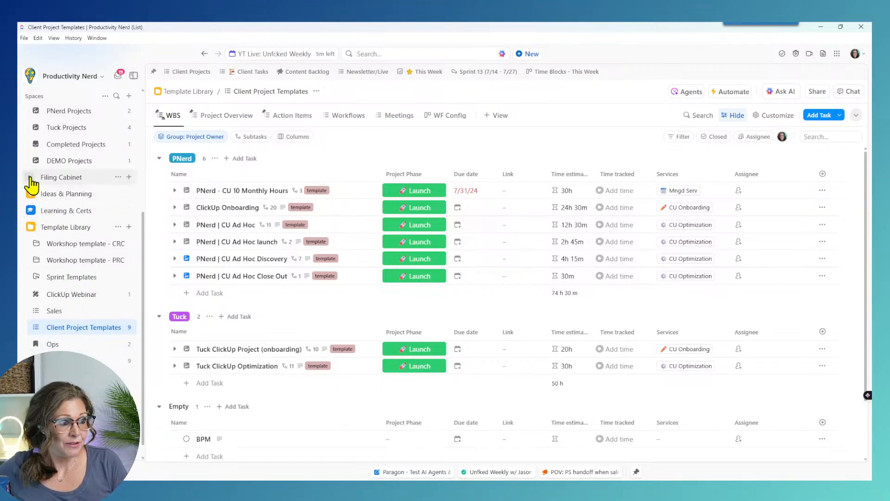
# Step: Go back to DEMO Projects, expand Nerf's subtasks and open the Nerf task
pyautogui.click(54, 166)
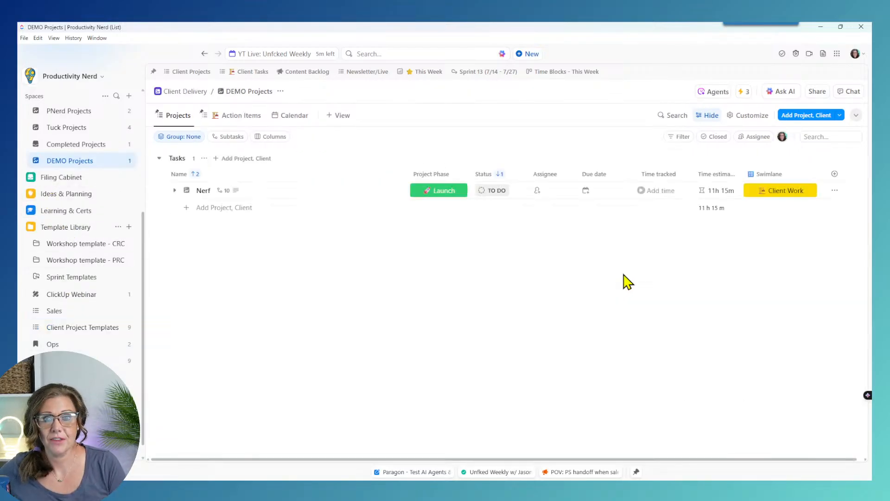
pyautogui.click(175, 190)
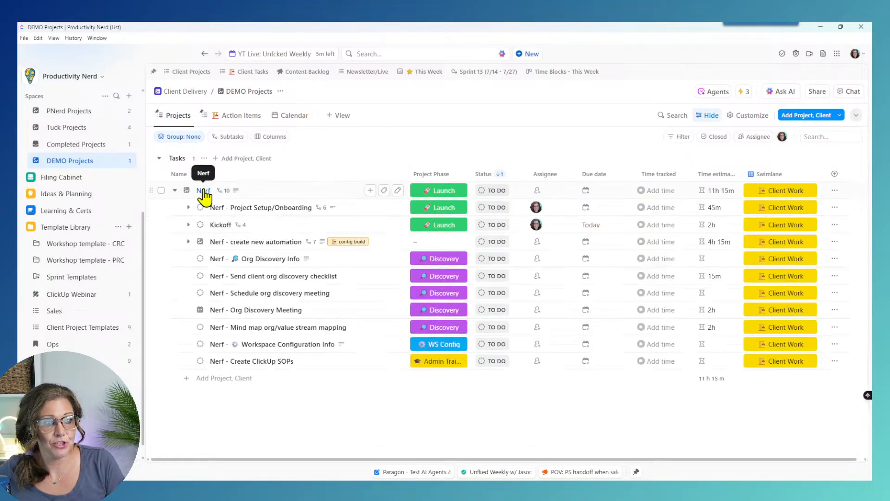
pyautogui.click(204, 191)
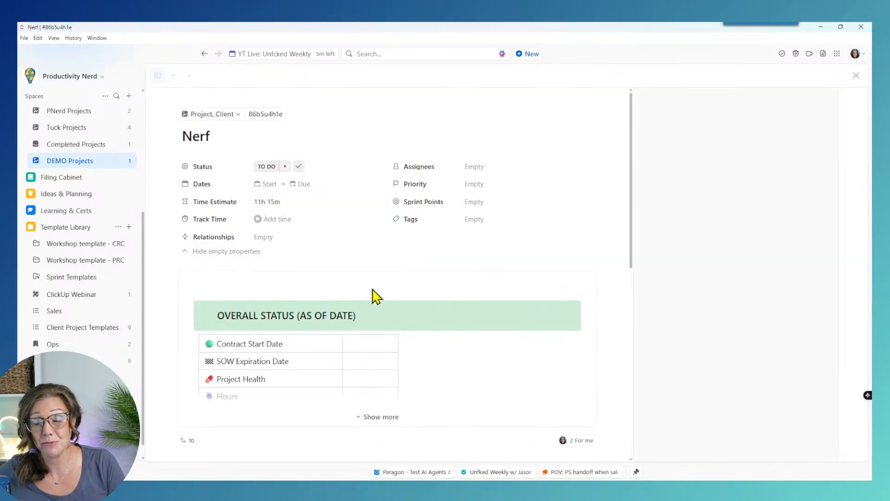
pyautogui.scroll(-6, 455, 313)
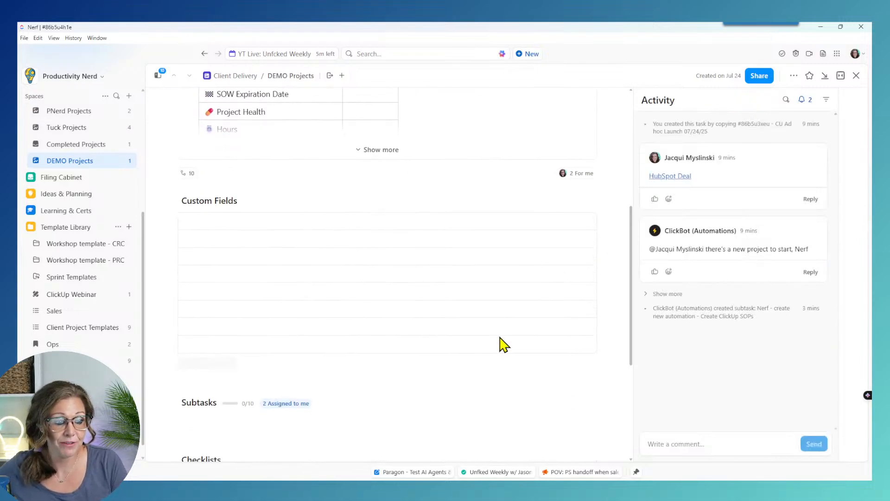
pyautogui.scroll(-3, 398, 318)
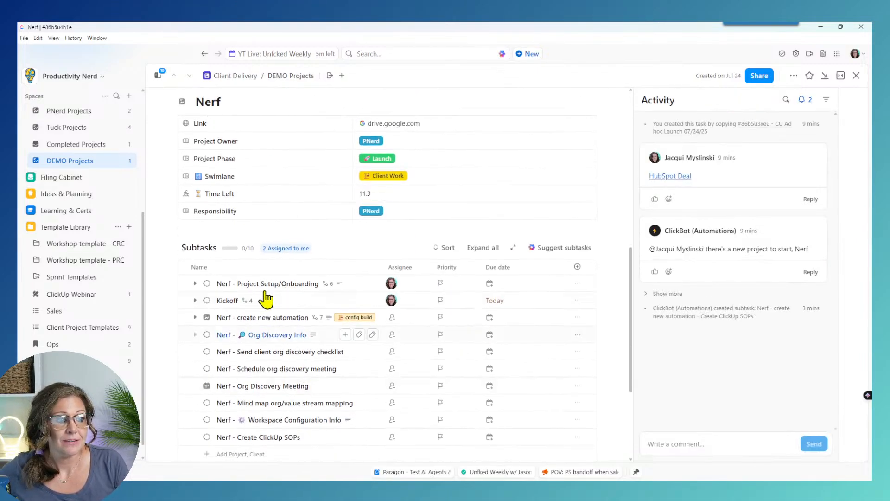
# Step: Reveal the task's hidden fields and open the add-attachment menu under Attachments
pyautogui.click(199, 230)
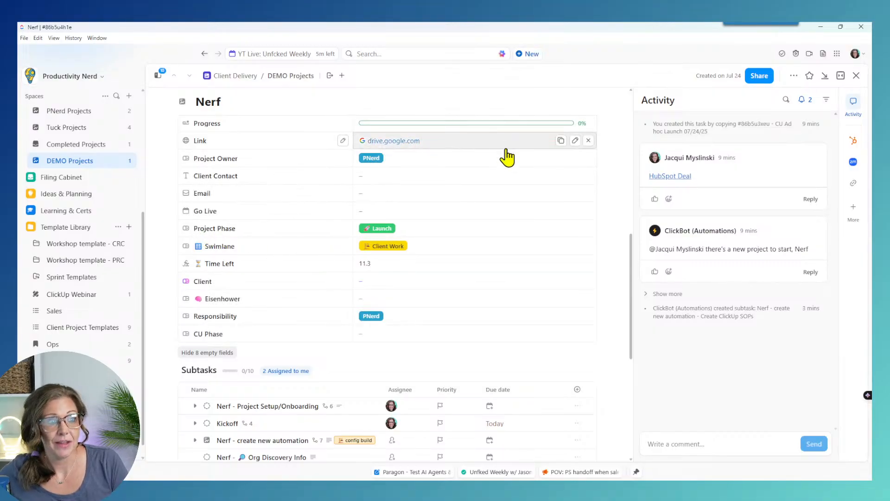
pyautogui.scroll(1, 541, 304)
pyautogui.scroll(-7, 541, 303)
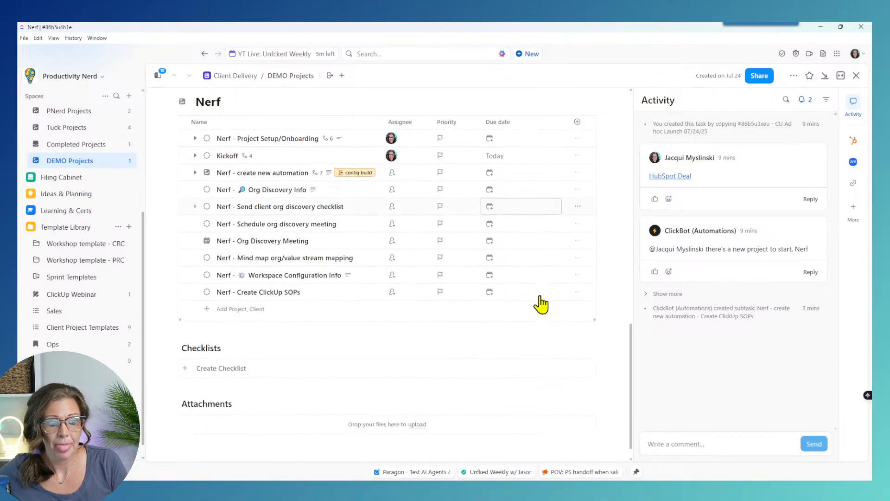
pyautogui.click(422, 405)
pyautogui.click(524, 407)
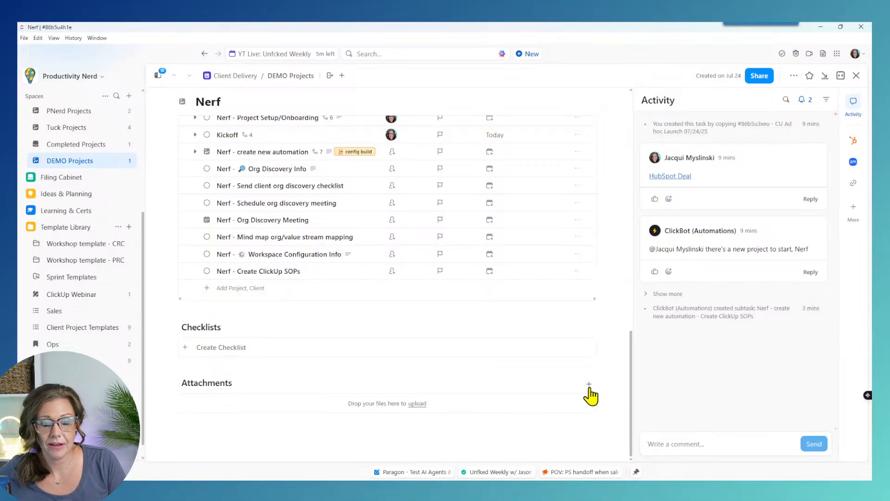
pyautogui.click(590, 386)
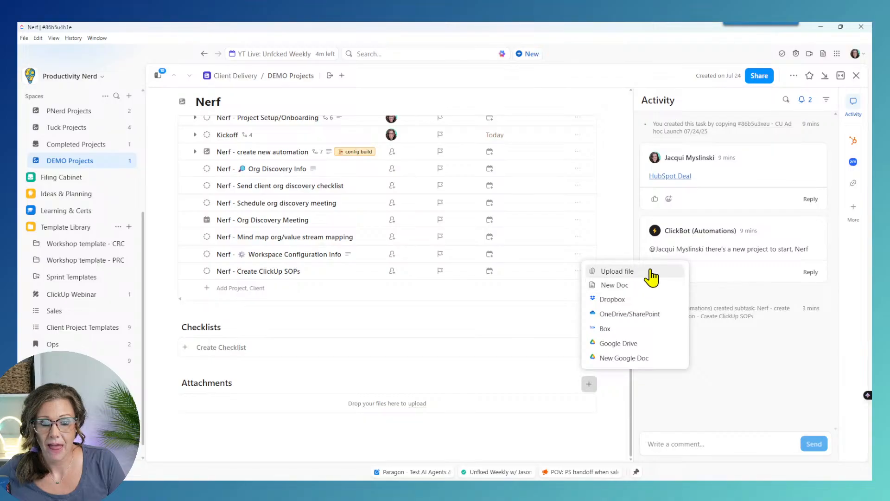
# Step: Create a new attached doc from the Workspace 'Client Project Notes' template
pyautogui.click(619, 285)
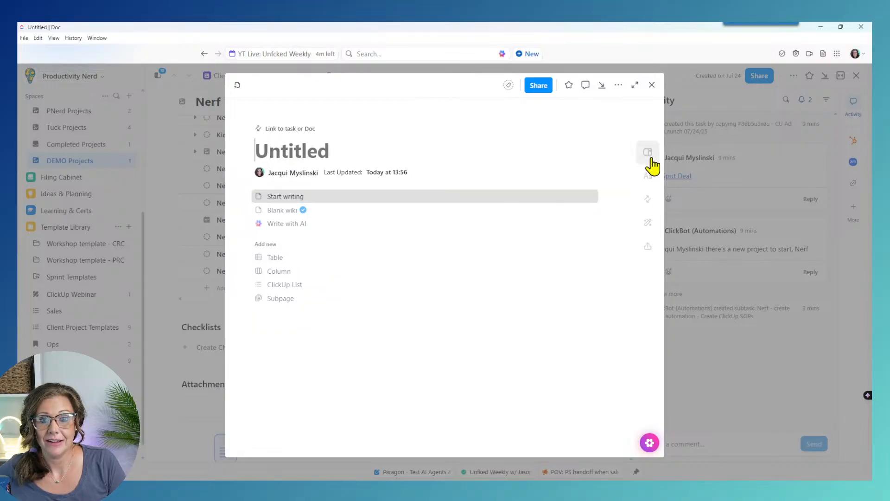
pyautogui.click(648, 224)
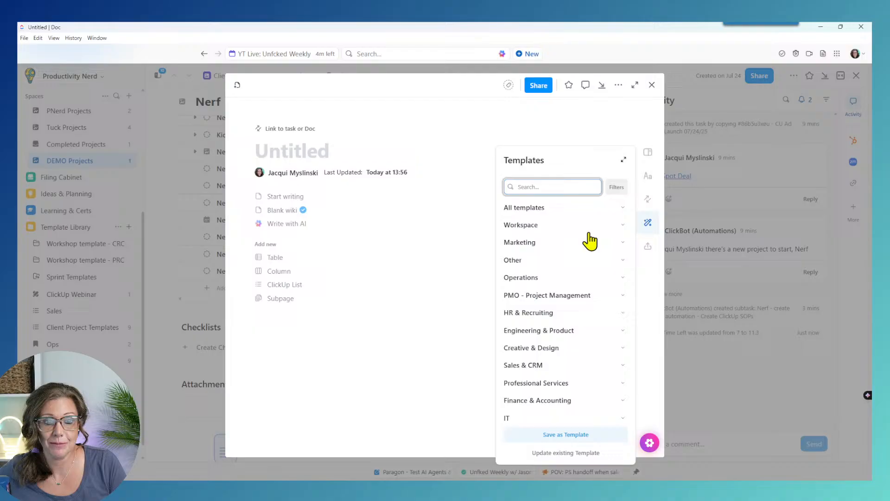
pyautogui.click(624, 227)
pyautogui.click(544, 246)
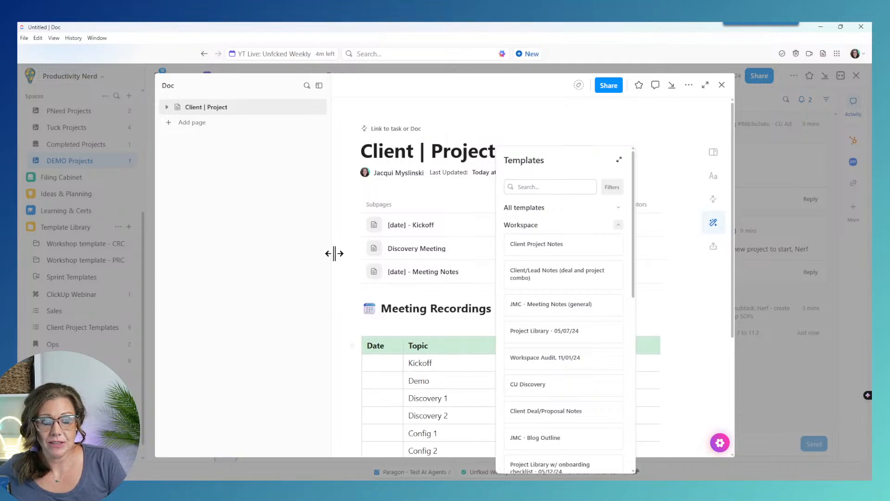
# Step: Look through the doc's three subpages and narrow its page sidebar
pyautogui.click(166, 107)
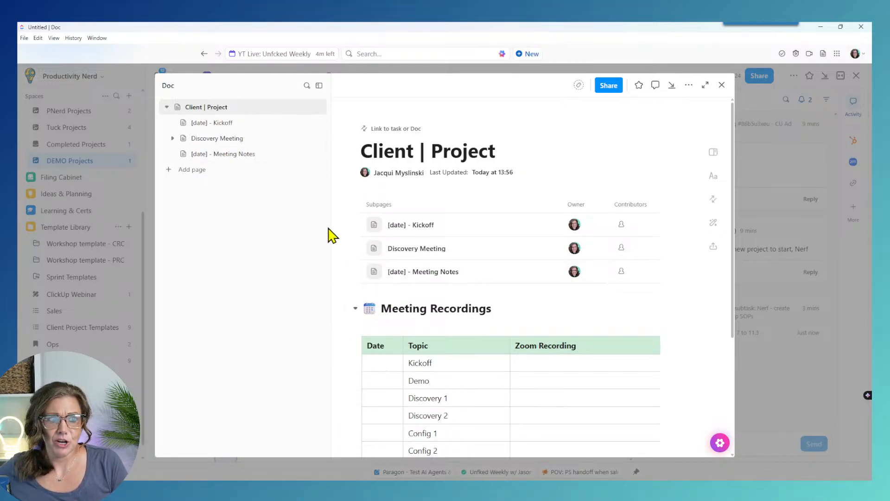
pyautogui.moveTo(330, 227); pyautogui.dragTo(285, 239)
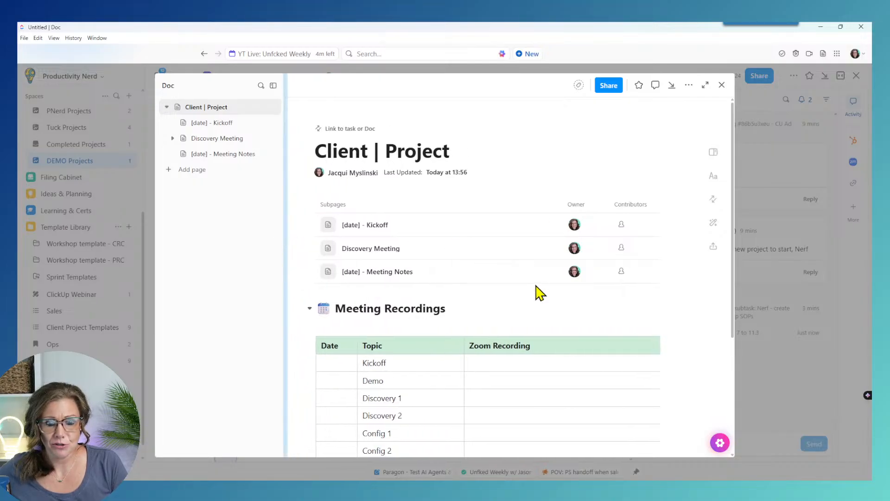
pyautogui.scroll(-4, 521, 391)
pyautogui.scroll(4, 521, 391)
pyautogui.scroll(-3, 522, 390)
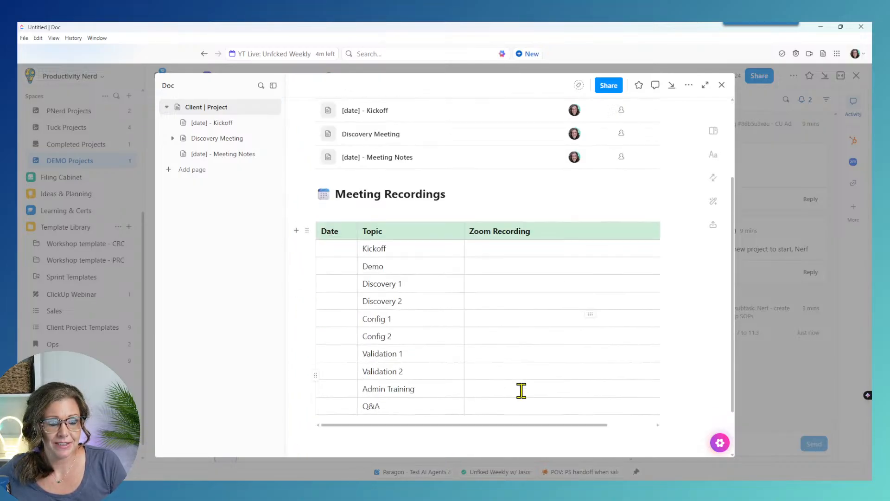
pyautogui.scroll(3, 521, 390)
pyautogui.click(167, 107)
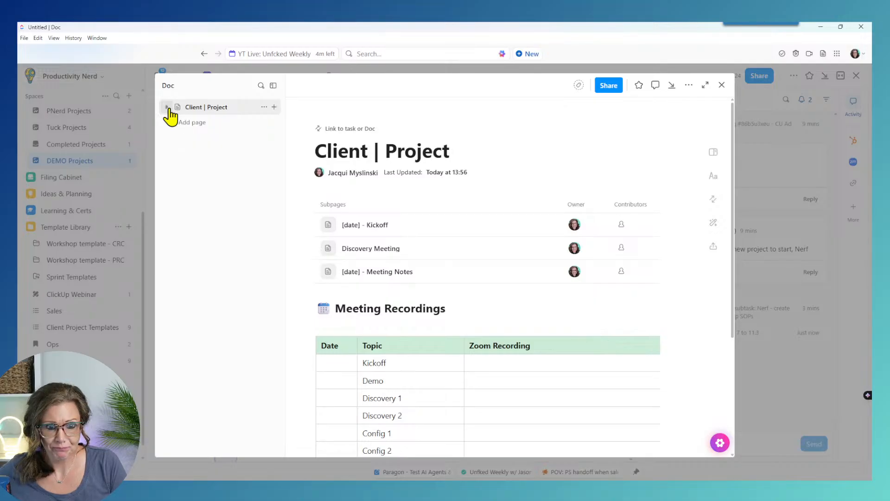
# Step: Close the doc, confirm the attachment on the Nerf task, and close the task
pyautogui.click(721, 87)
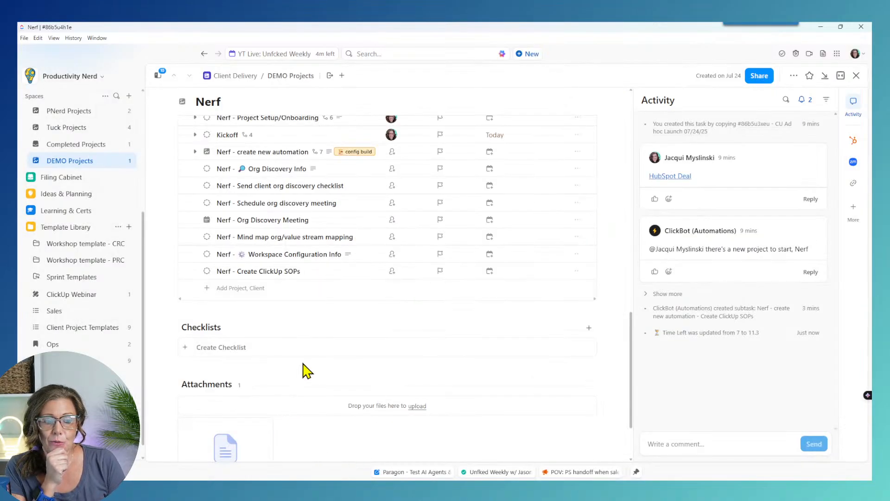
pyautogui.scroll(-2, 308, 367)
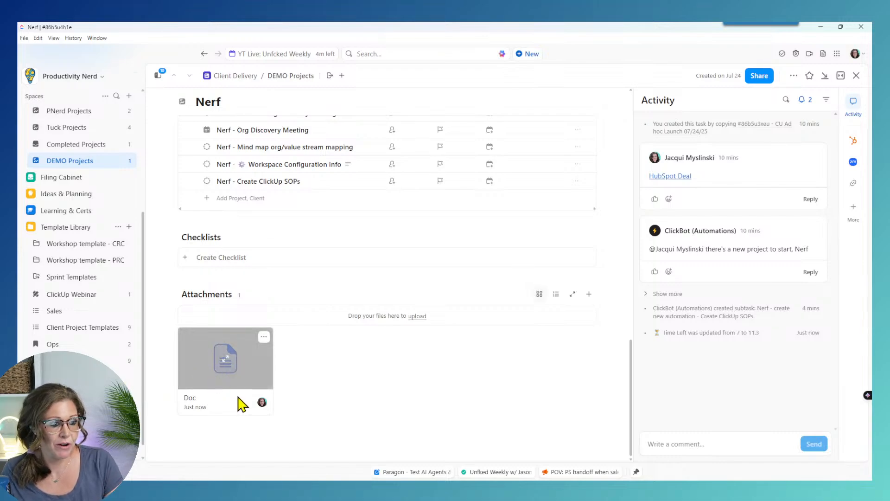
pyautogui.moveTo(263, 337)
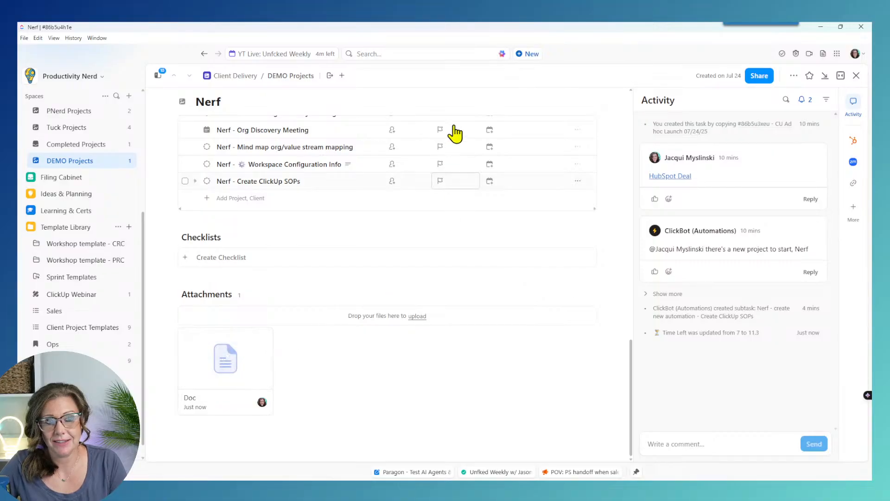
pyautogui.click(857, 75)
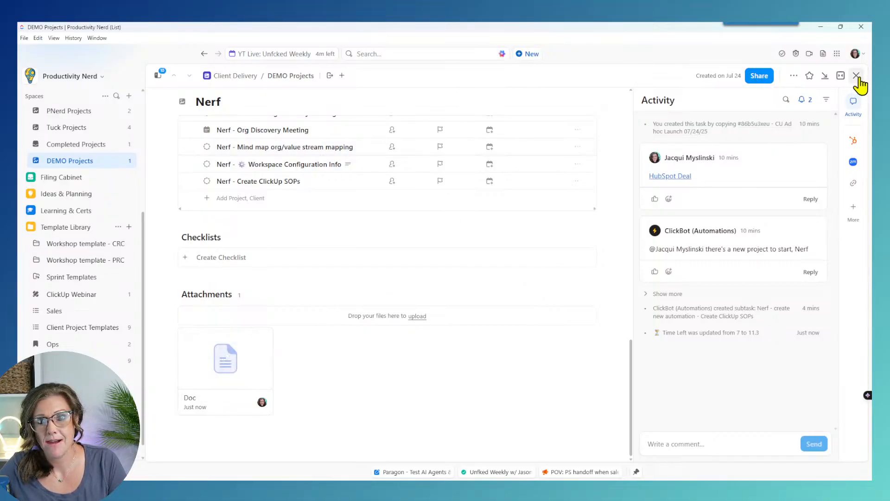
# Step: Start a new DEMO Projects agent automation triggered only when tasks are created
pyautogui.click(717, 93)
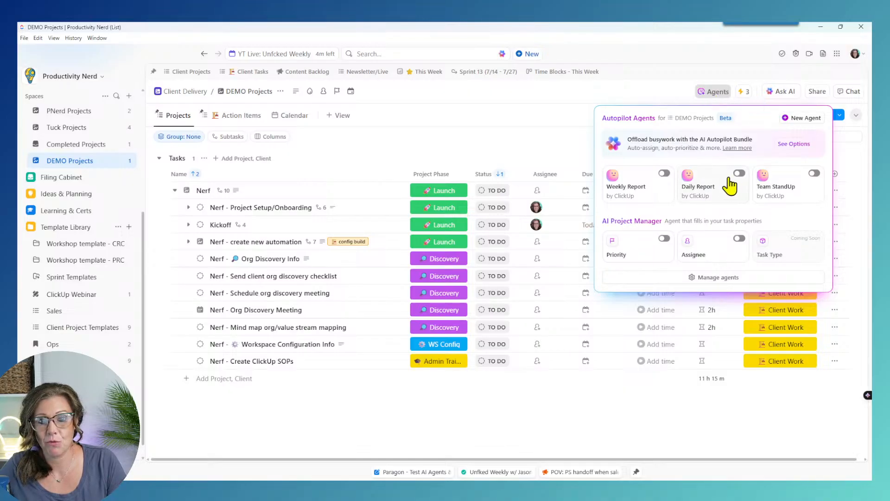
pyautogui.click(719, 277)
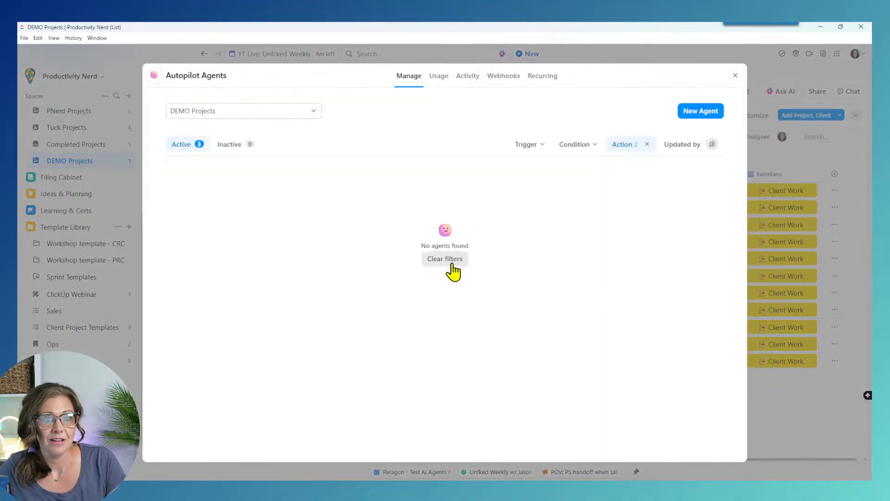
pyautogui.click(691, 120)
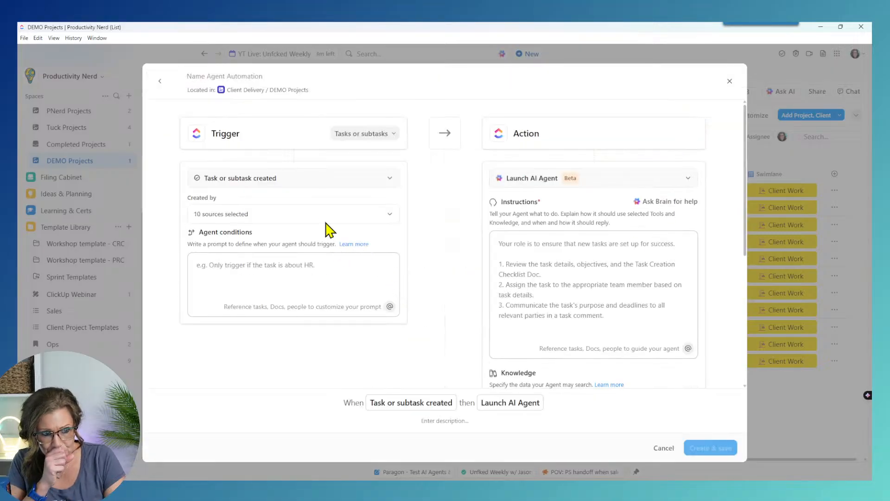
pyautogui.click(389, 184)
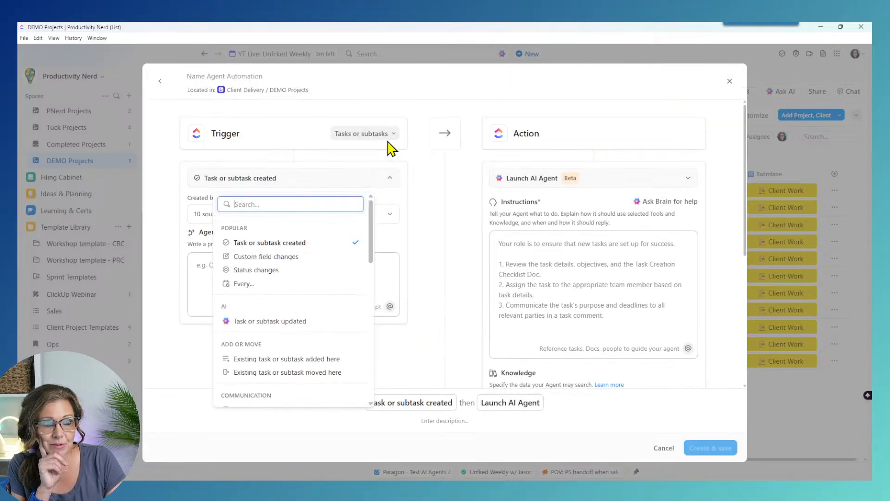
pyautogui.click(380, 134)
pyautogui.click(380, 134)
pyautogui.click(364, 154)
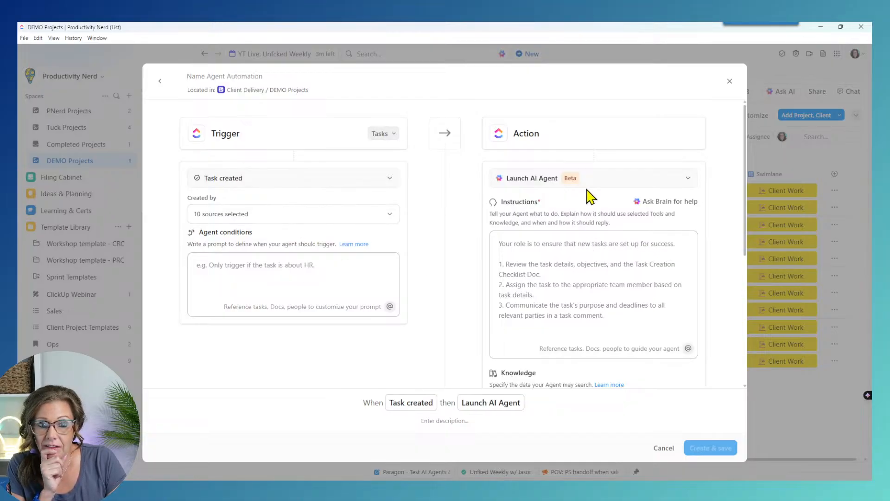
# Step: Give the agent the Create Docs & Pages tool and check its Knowledge sources
pyautogui.click(631, 174)
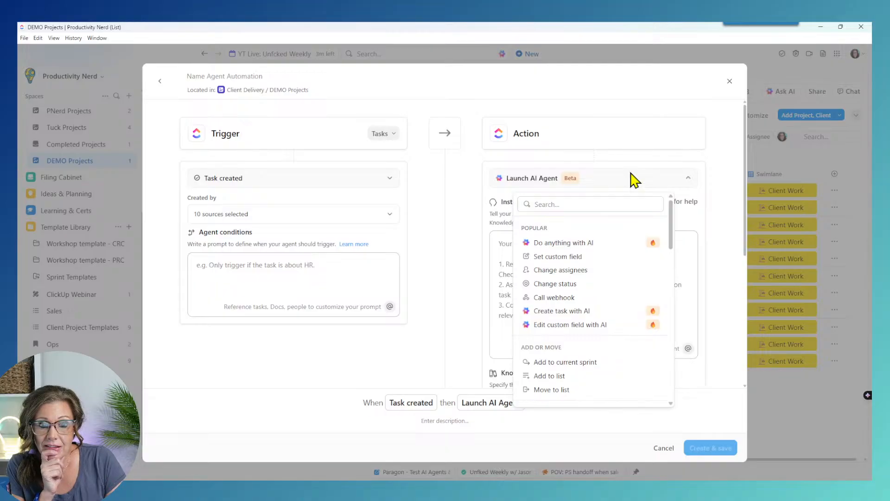
pyautogui.click(631, 176)
pyautogui.scroll(-5, 633, 302)
pyautogui.scroll(-2, 633, 303)
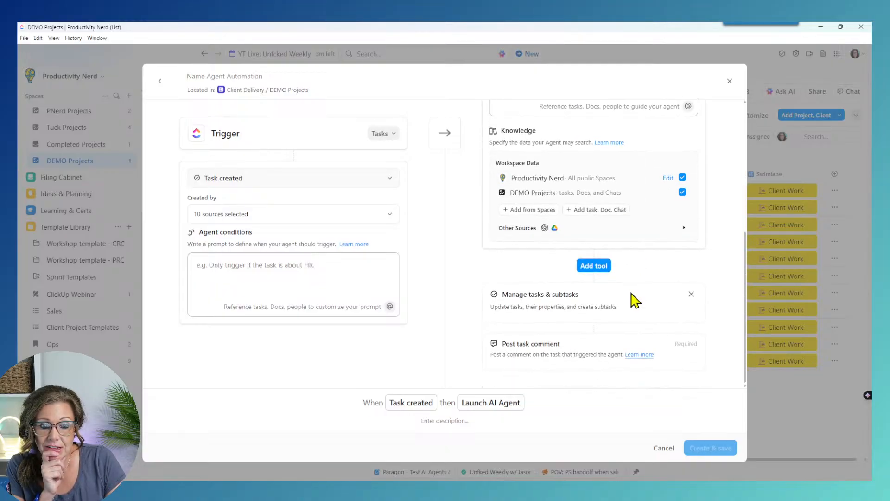
pyautogui.click(594, 266)
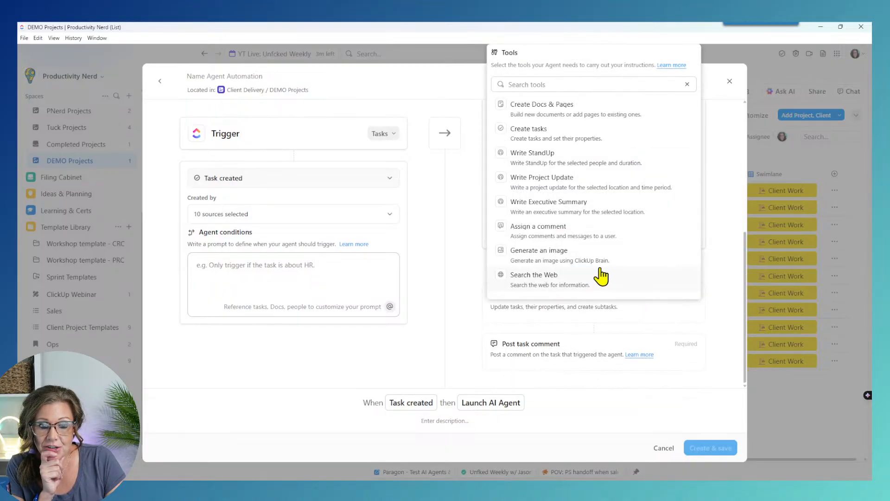
pyautogui.click(619, 116)
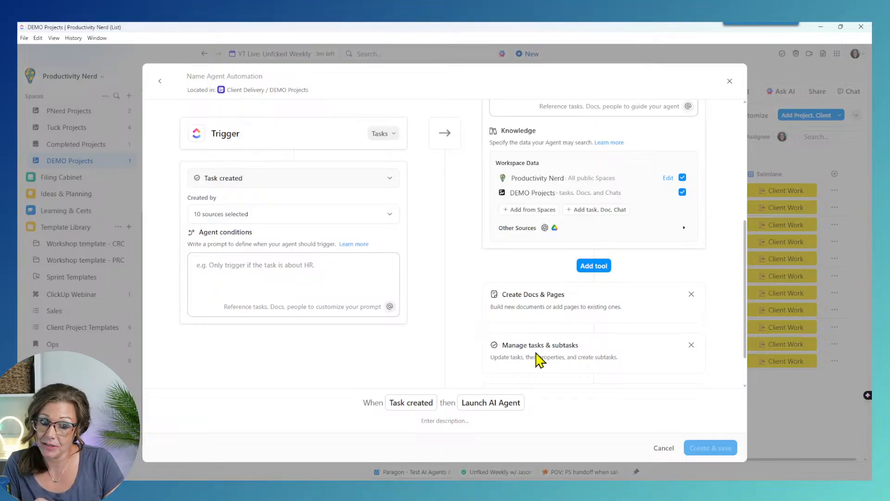
pyautogui.scroll(-1, 538, 358)
pyautogui.scroll(6, 598, 360)
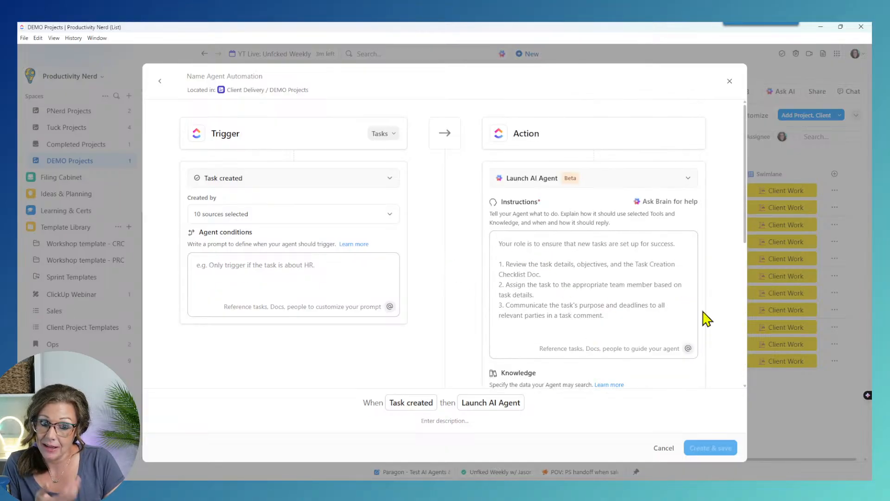
pyautogui.scroll(-5, 564, 358)
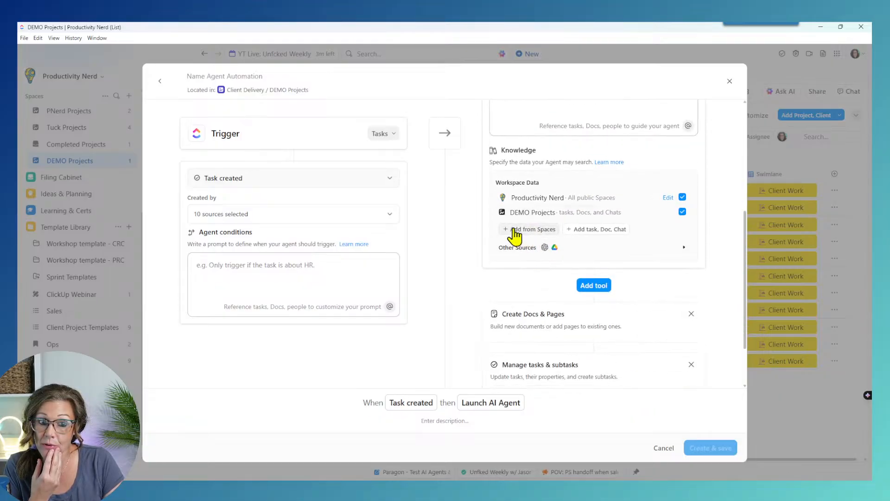
# Step: Search docs for 'clie' and add the Client | Project doc as agent knowledge
pyautogui.click(596, 230)
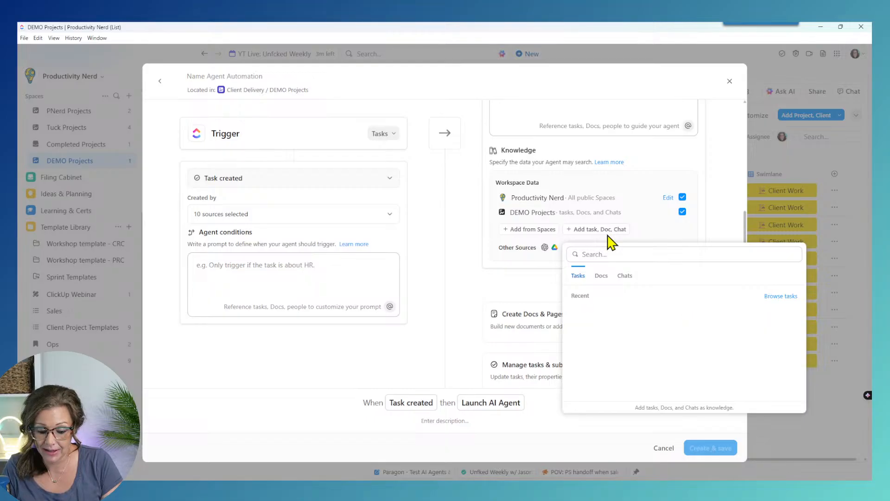
pyautogui.click(592, 254)
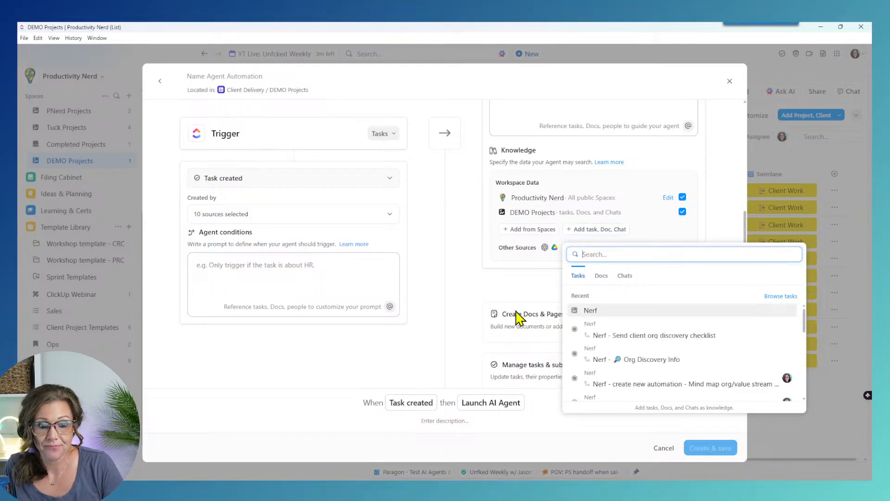
pyautogui.write('client')
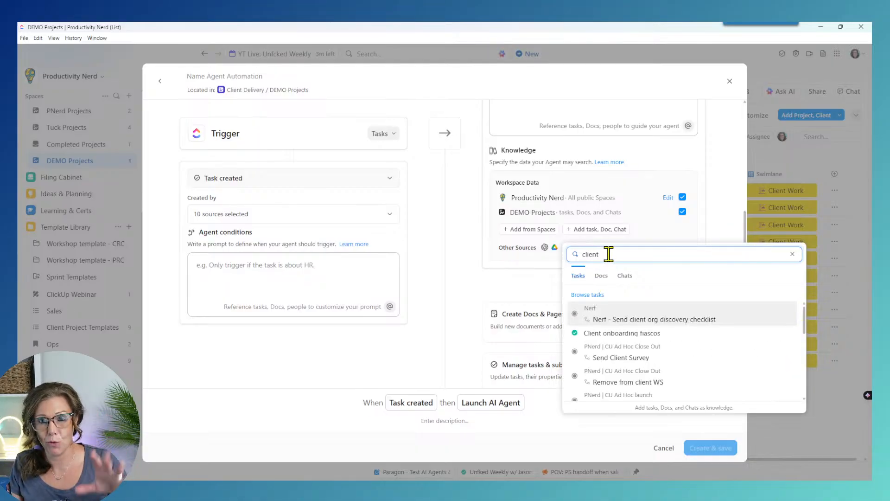
pyautogui.click(601, 277)
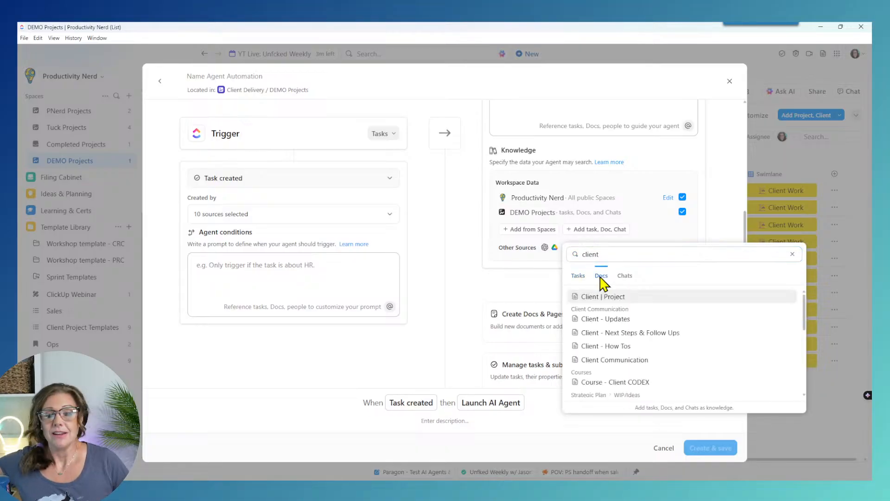
pyautogui.click(678, 297)
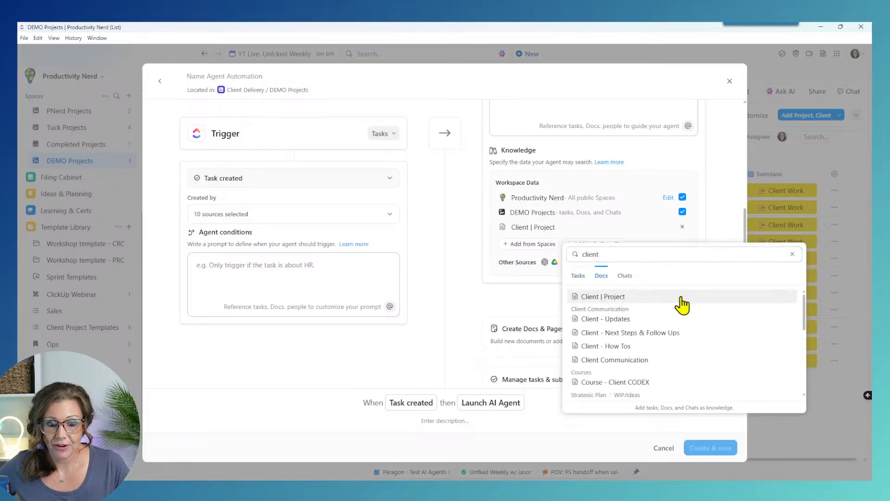
pyautogui.click(527, 302)
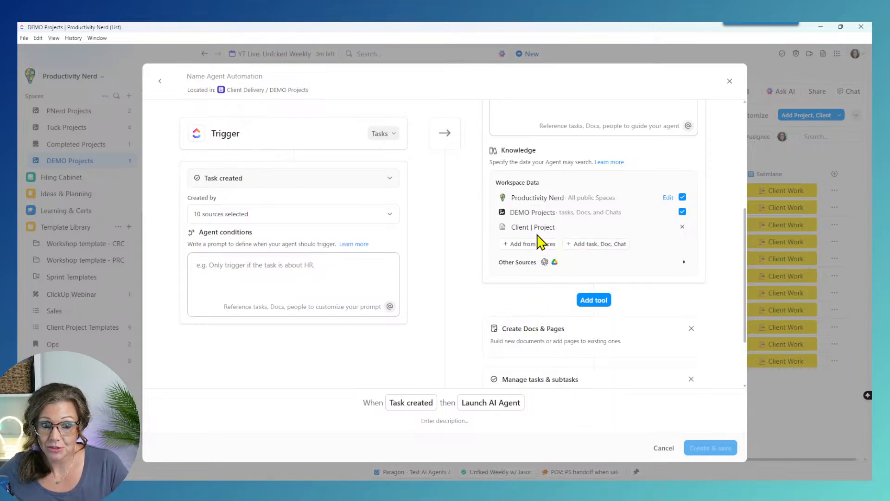
pyautogui.scroll(3, 540, 230)
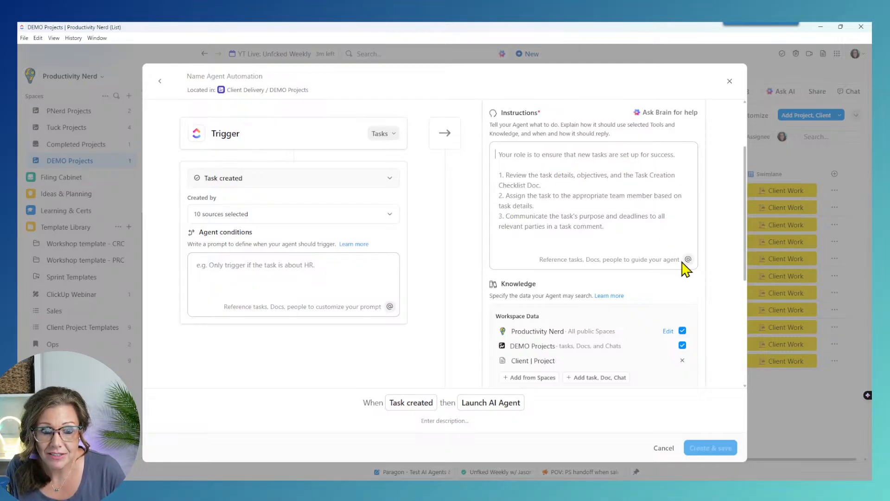
# Step: Reword the agent instructions to 'Add a copy of the doc Client | Project to the task'
pyautogui.write('Add')
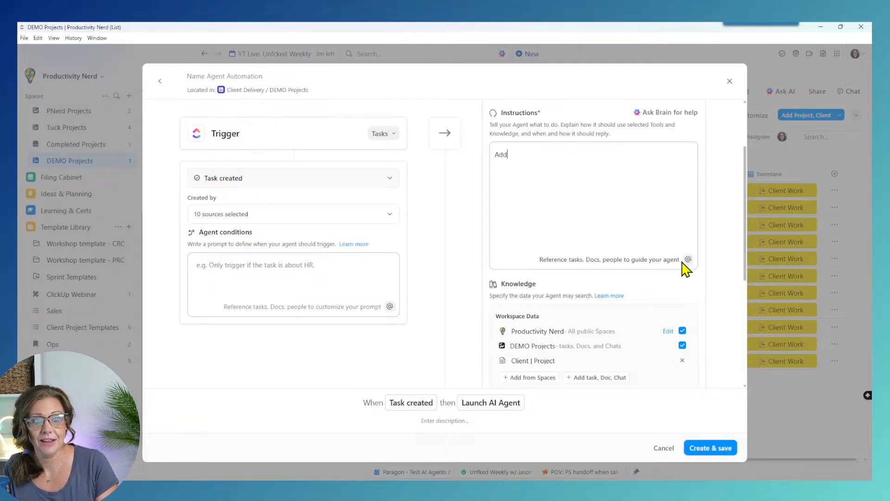
pyautogui.write(' the doc @@@')
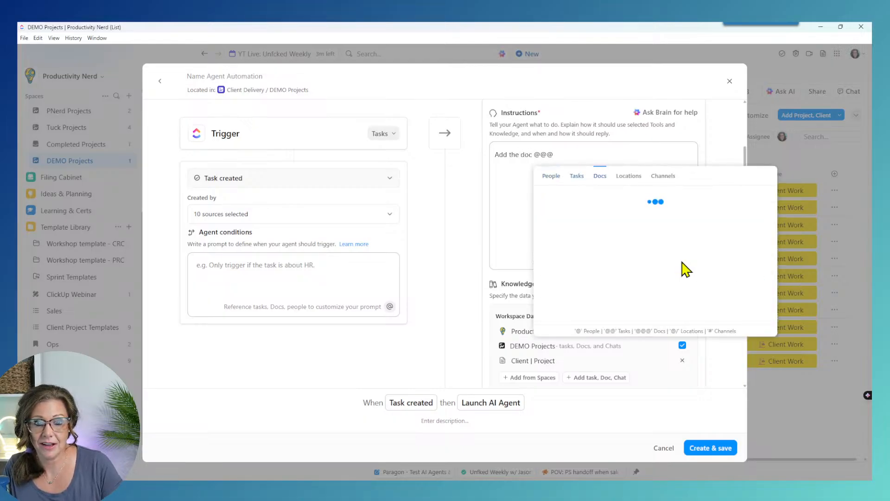
pyautogui.click(601, 199)
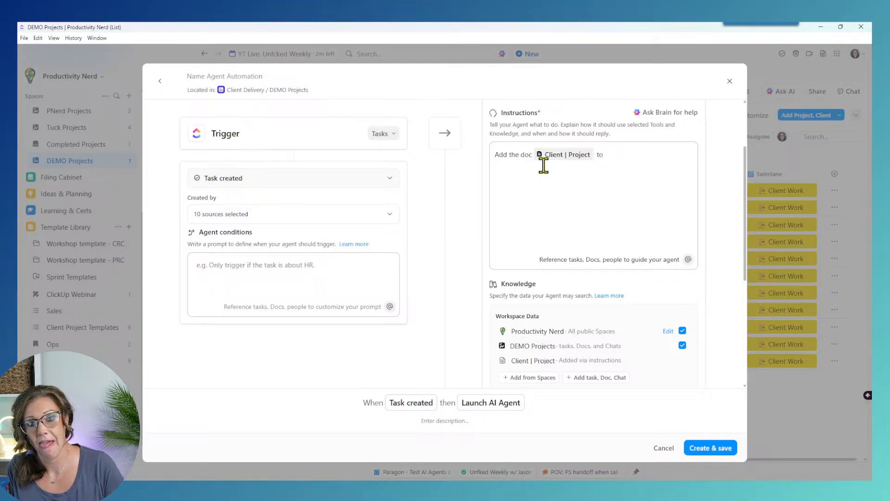
pyautogui.click(520, 154)
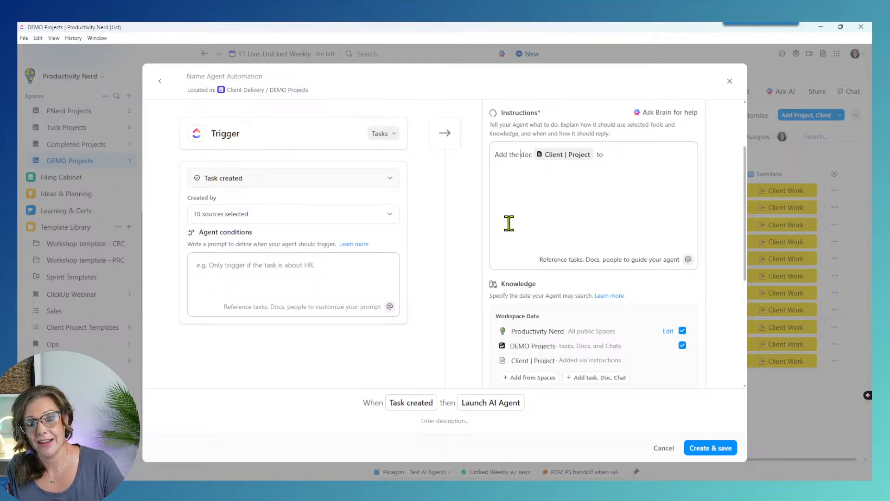
pyautogui.press('BackSpace')
pyautogui.press('BackSpace')
pyautogui.press('BackSpace')
pyautogui.write('a copy of the')
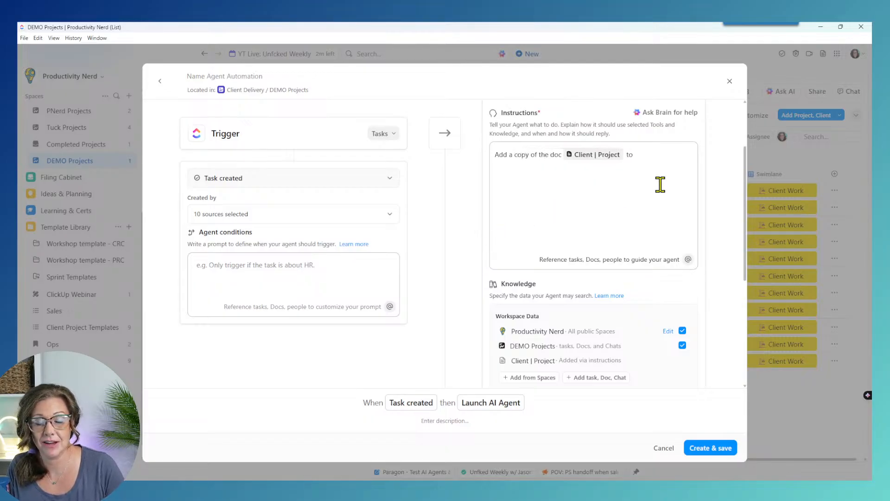
pyautogui.click(654, 165)
pyautogui.write('the ta')
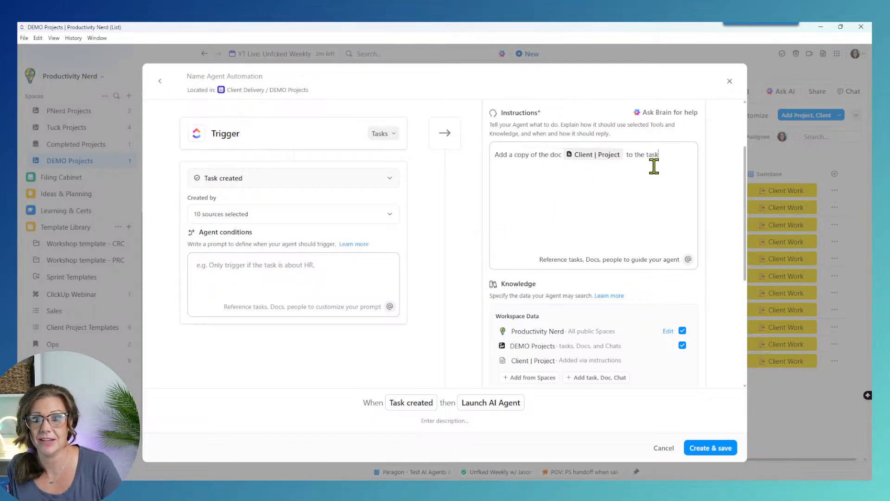
pyautogui.write('sk')
pyautogui.scroll(1, 730, 278)
# Step: Create the agent and rename it 'Agent - new client notes doc'
pyautogui.scroll(-5, 730, 287)
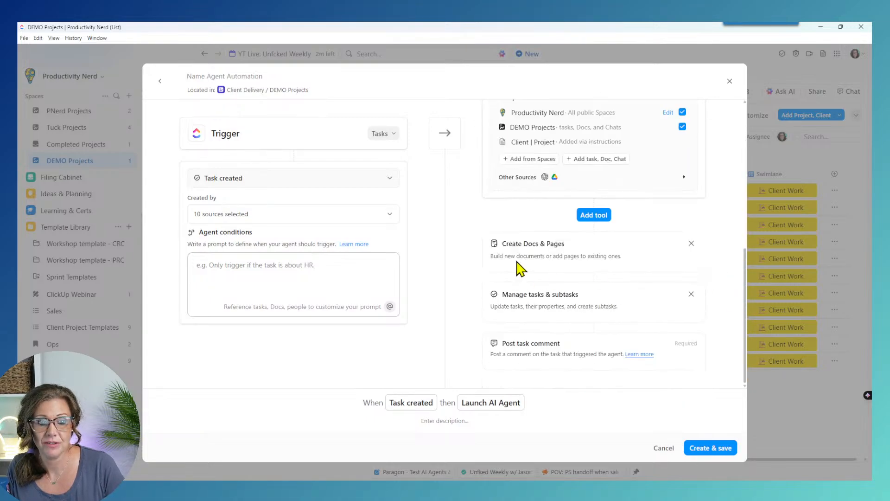
pyautogui.click(704, 448)
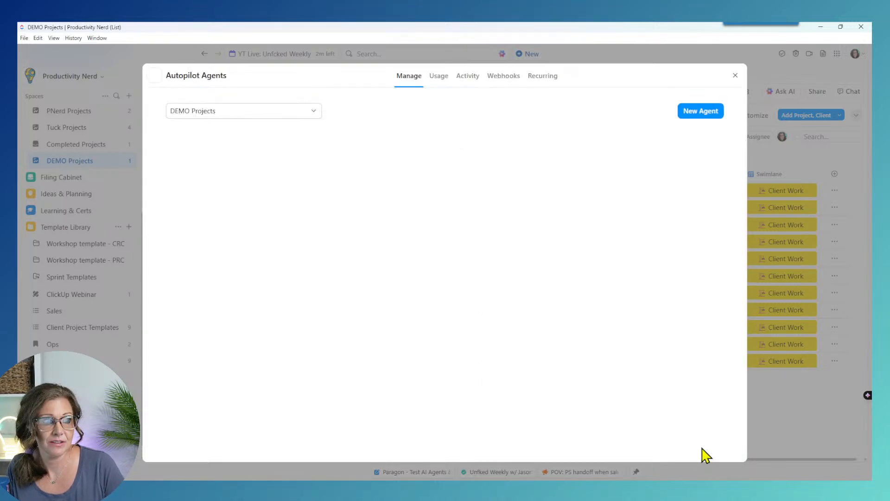
pyautogui.click(188, 176)
pyautogui.write('Ne')
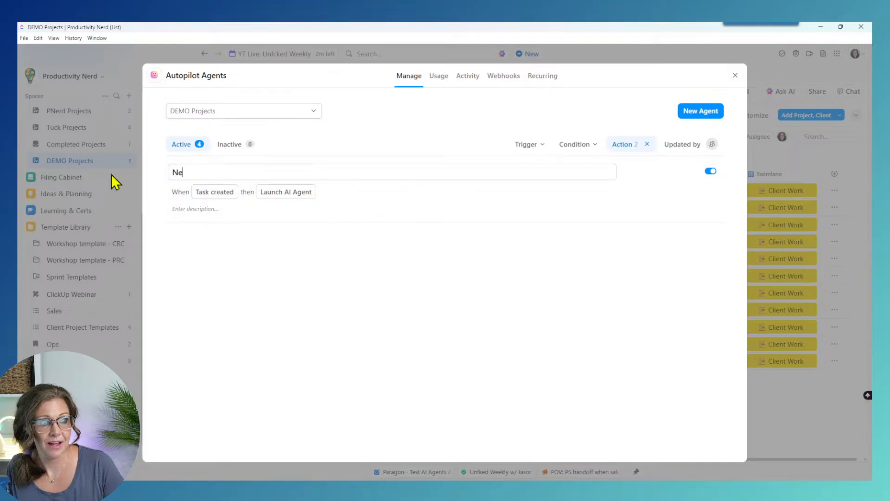
pyautogui.write('w D')
pyautogui.press('BackSpace')
pyautogui.press('BackSpace')
pyautogui.press('BackSpace')
pyautogui.press('BackSpace')
pyautogui.press('BackSpace')
pyautogui.write('Agent - new client notes')
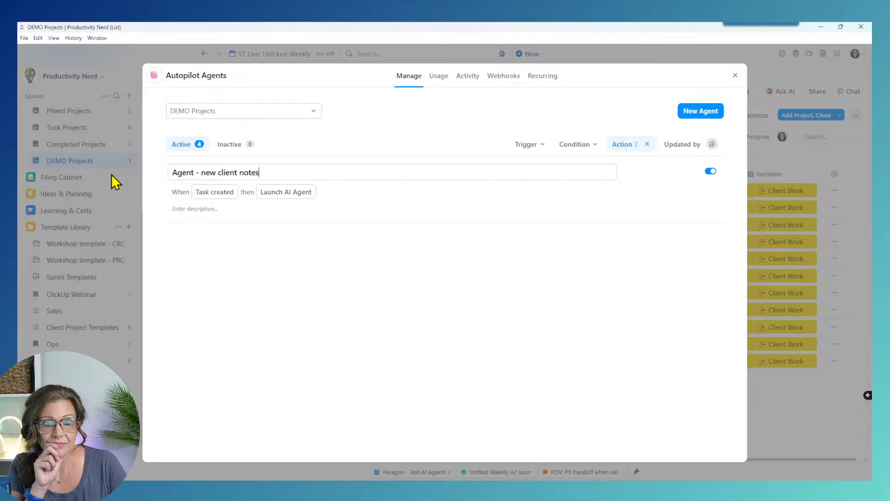
pyautogui.write(' doc')
pyautogui.press('Return')
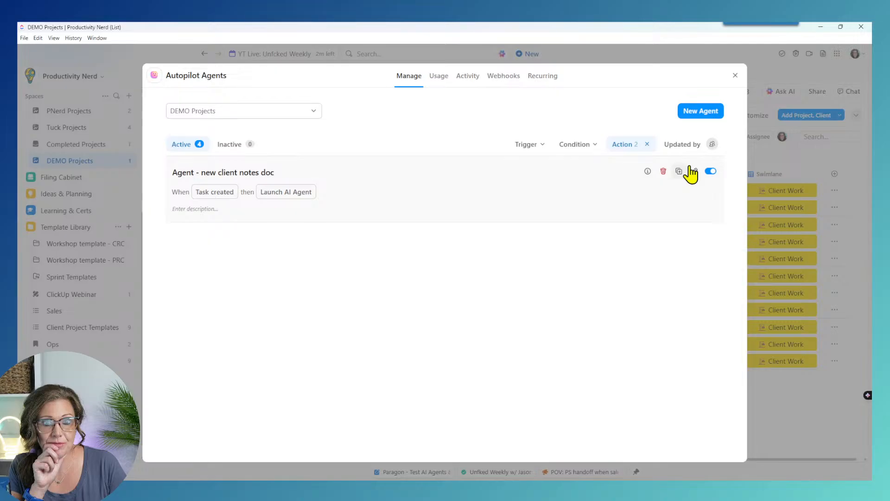
# Step: Reopen the agent's settings, check the Created by sources, and save it again
pyautogui.click(690, 169)
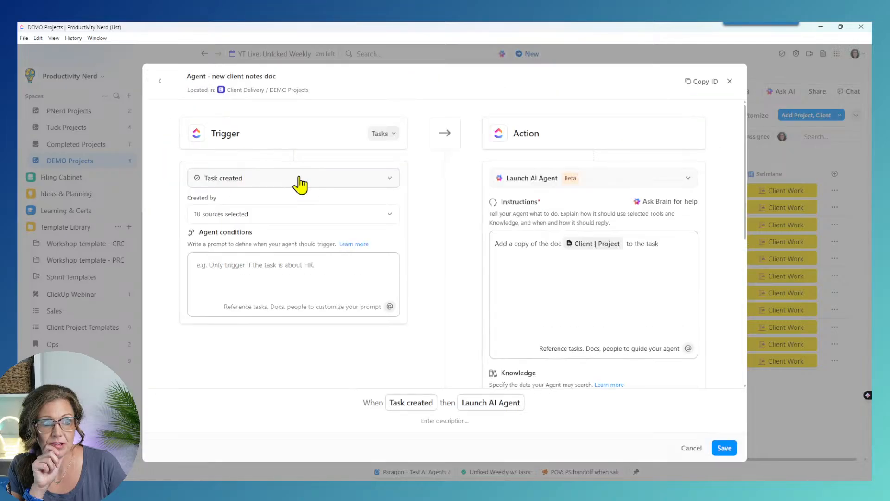
pyautogui.click(297, 214)
pyautogui.click(443, 216)
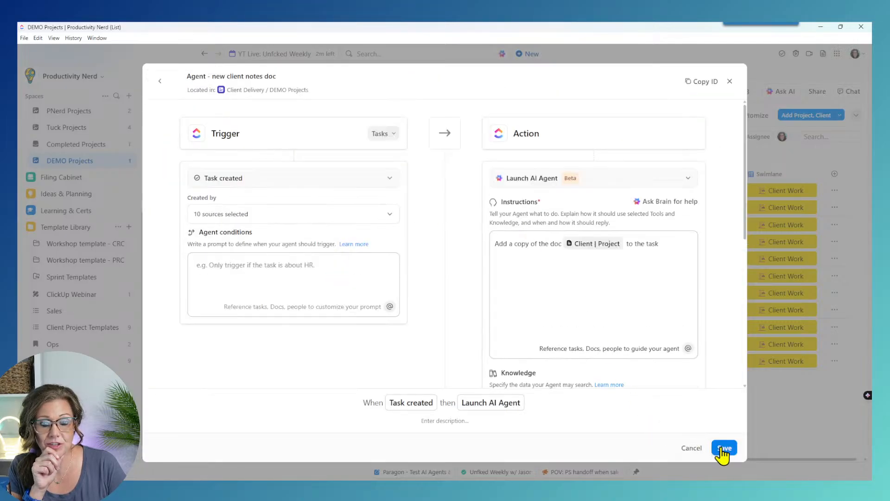
pyautogui.click(723, 448)
# Step: Add a 'Test for doc agent' task to DEMO Projects and discard the extra empty row
pyautogui.click(731, 75)
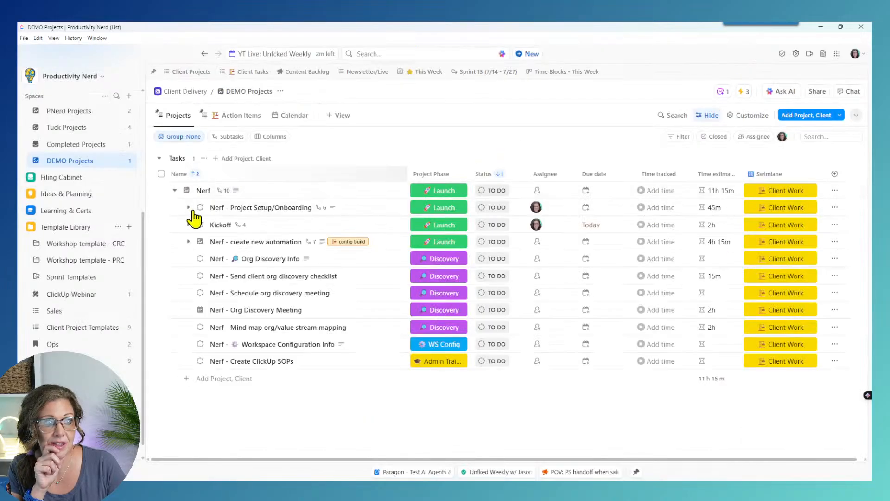
pyautogui.click(175, 190)
pyautogui.click(200, 234)
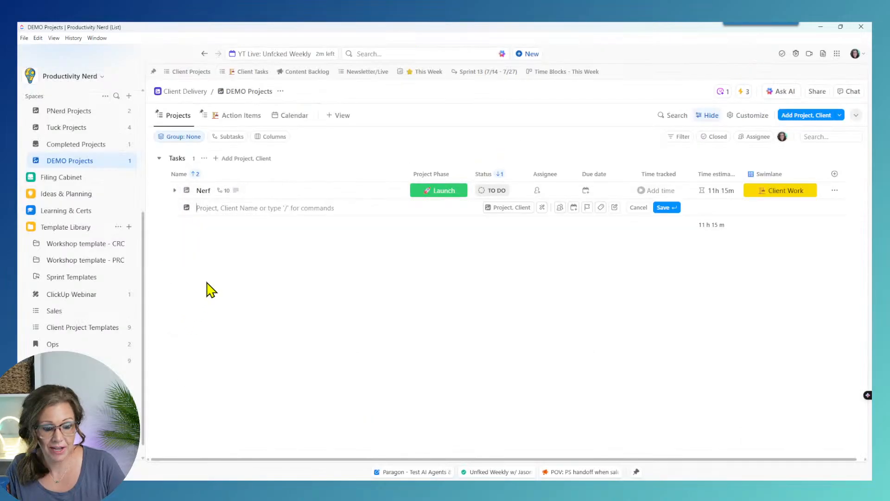
pyautogui.write('Test for doc')
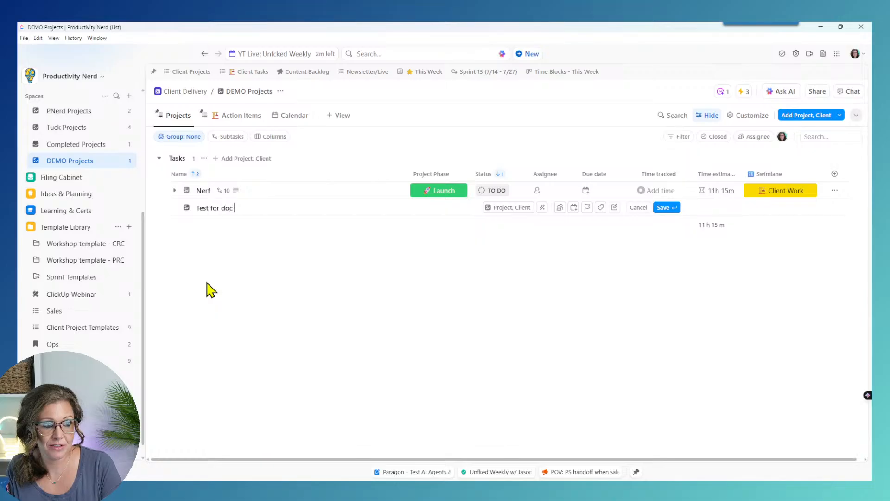
pyautogui.write(' agent')
pyautogui.press('Return')
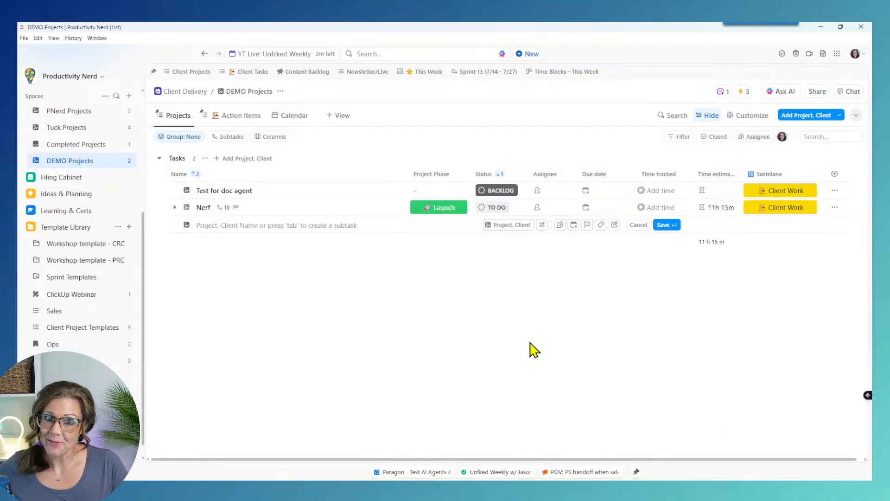
pyautogui.click(638, 224)
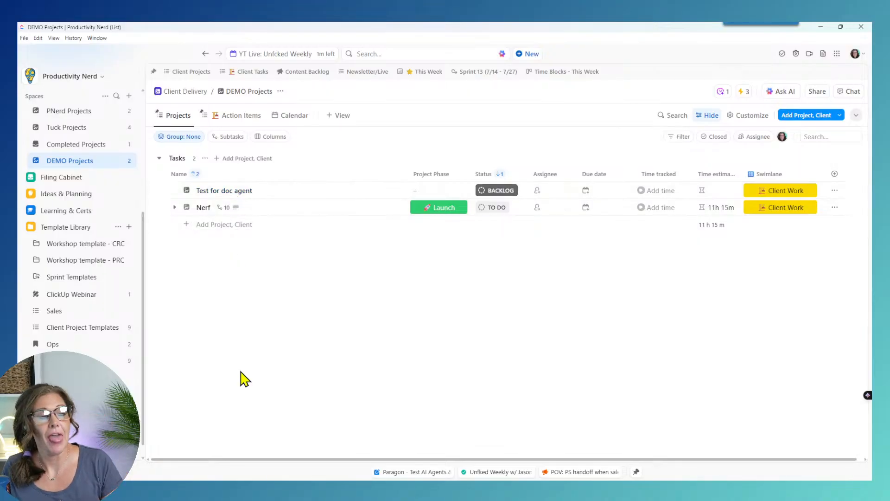
# Step: Confirm the AI Agent commented a Client | Project doc copy on 'Test for doc agent', then view automations (3)
pyautogui.click(231, 192)
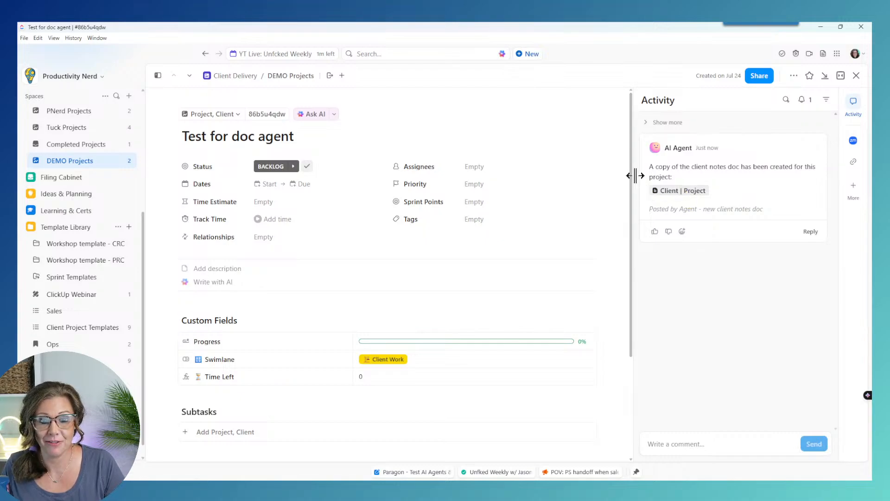
pyautogui.scroll(-3, 533, 287)
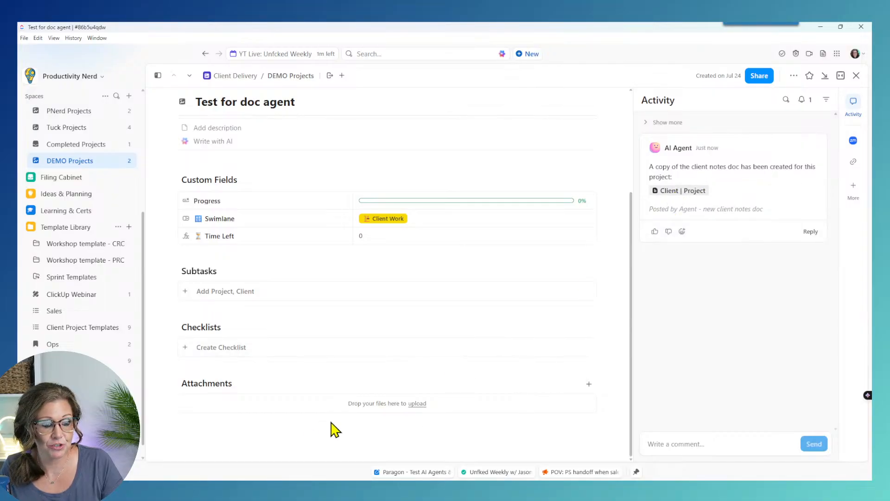
pyautogui.click(856, 76)
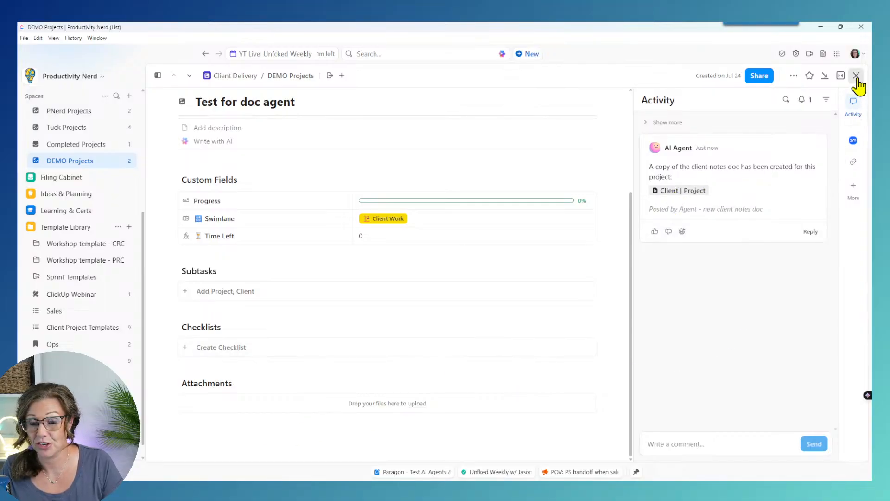
pyautogui.click(744, 92)
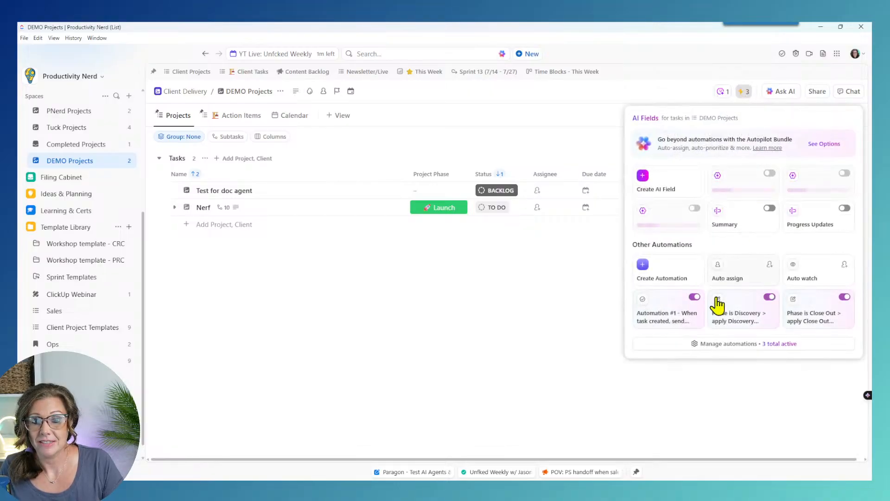
# Step: Extend the agent instructions to attach the doc copy named "[Task Name] | Project Notes" and save
pyautogui.click(736, 352)
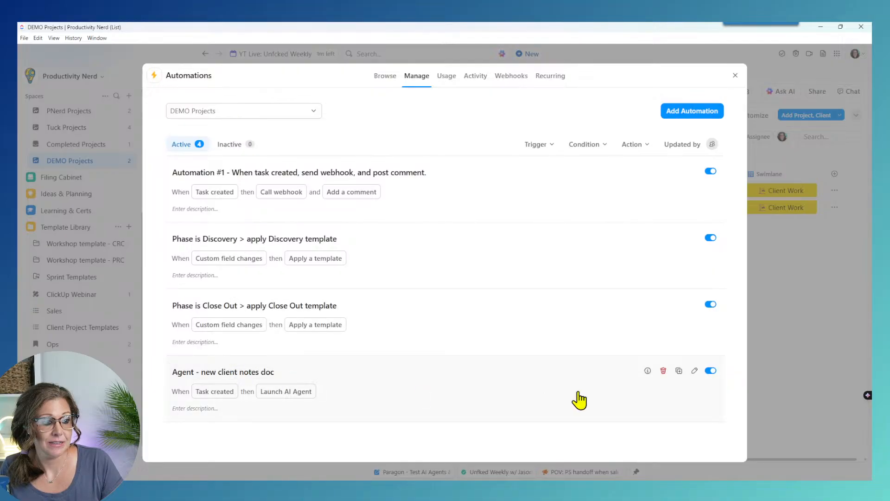
pyautogui.click(694, 370)
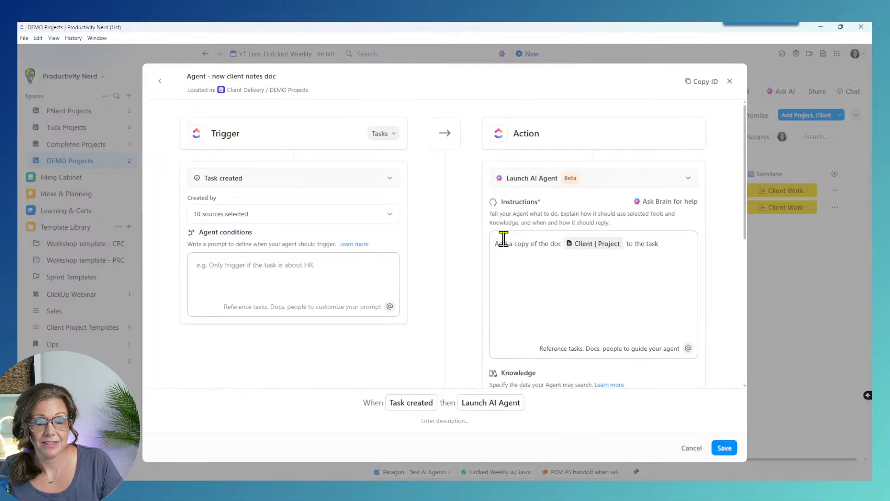
pyautogui.click(678, 236)
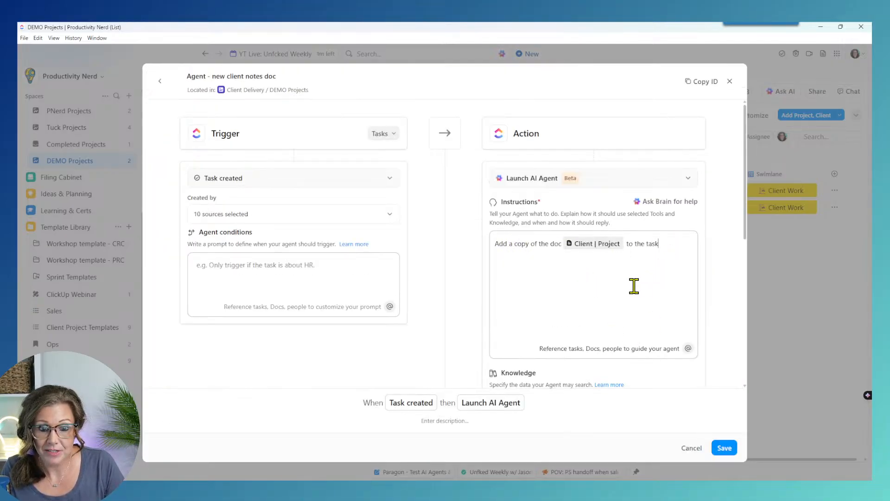
pyautogui.write('as an atta')
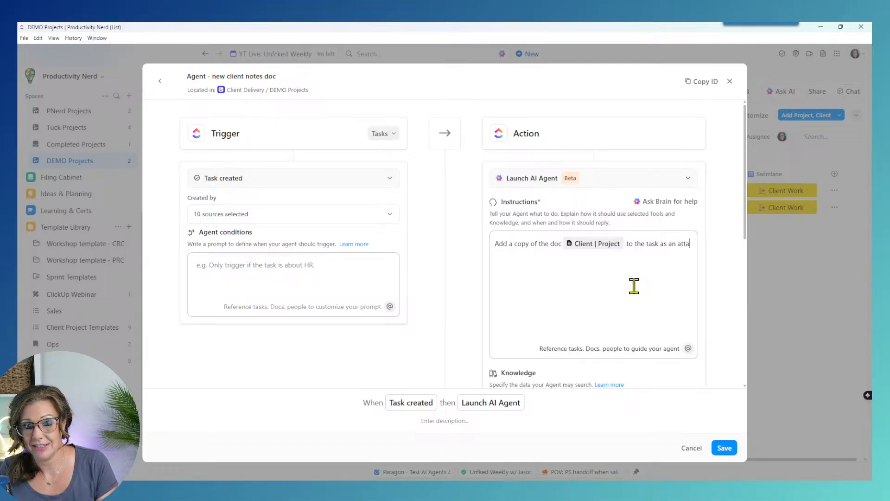
pyautogui.write('chment and rename the doc')
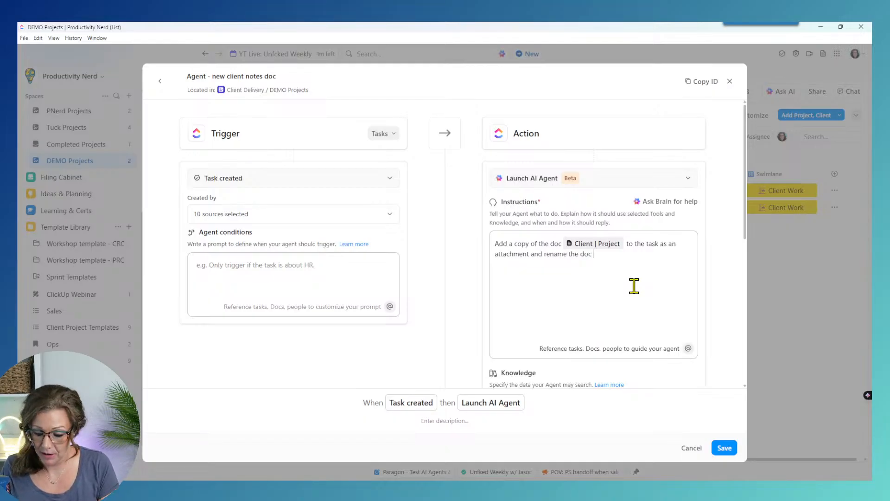
pyautogui.write('Name] | Project Notes')
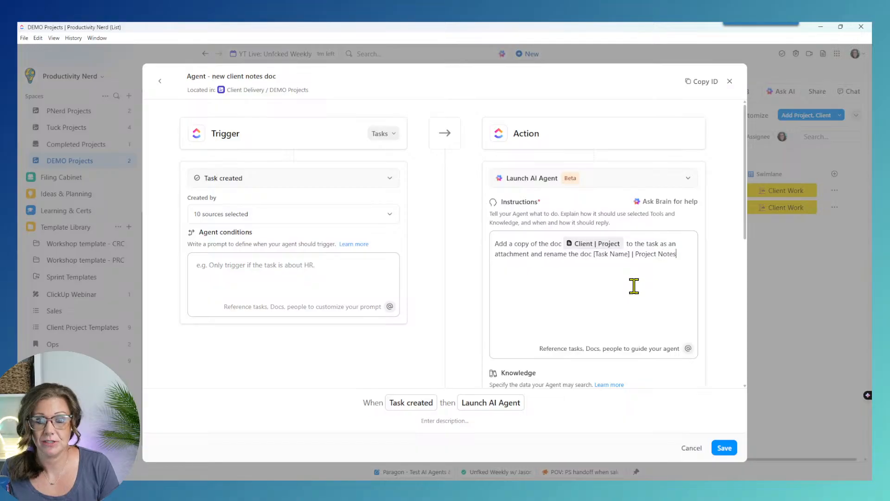
pyautogui.click(594, 255)
pyautogui.write('"')
pyautogui.click(687, 255)
pyautogui.write('"')
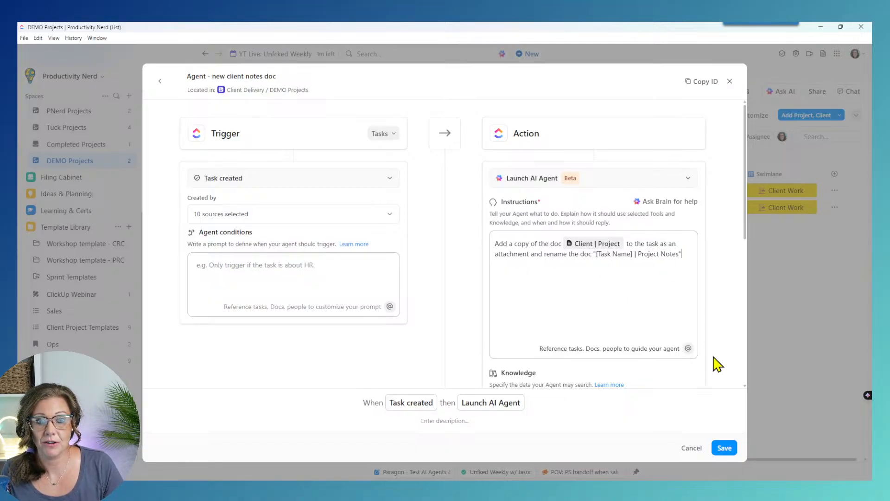
pyautogui.click(724, 448)
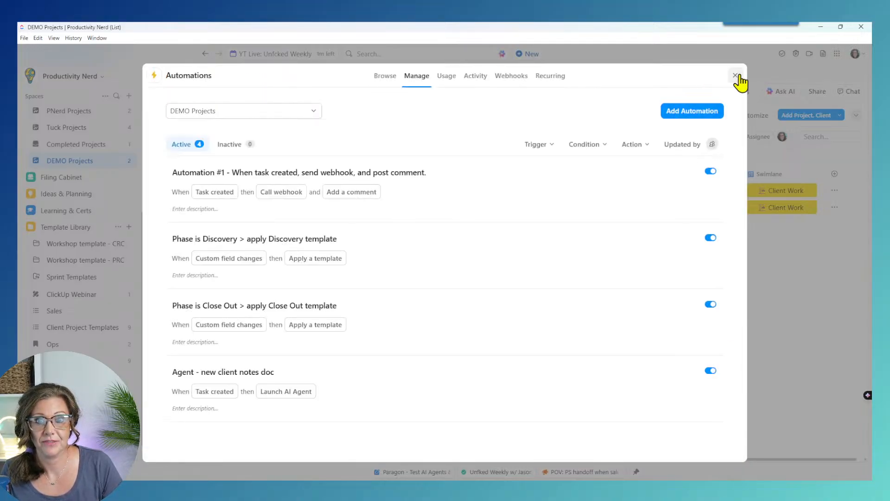
pyautogui.click(735, 75)
# Step: Add a 'New test for doc agent' task to DEMO Projects and briefly open it
pyautogui.click(216, 226)
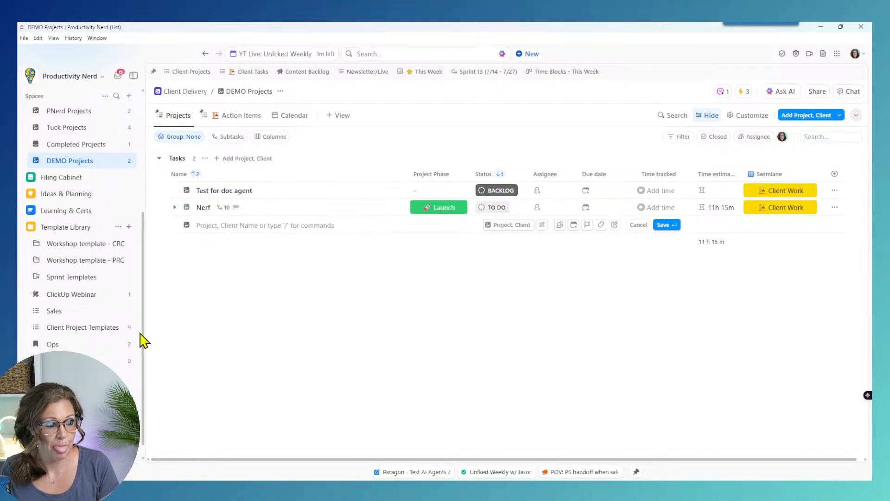
pyautogui.write('Ne')
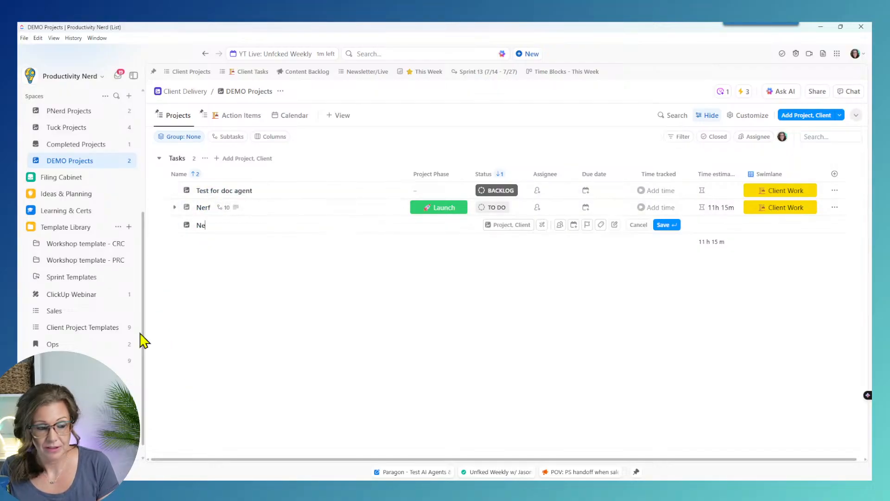
pyautogui.write('w test for do')
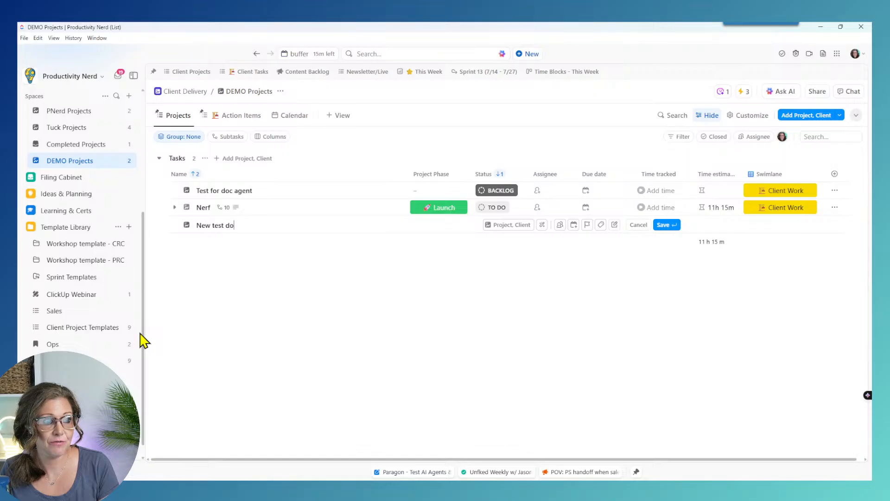
pyautogui.write('c agent')
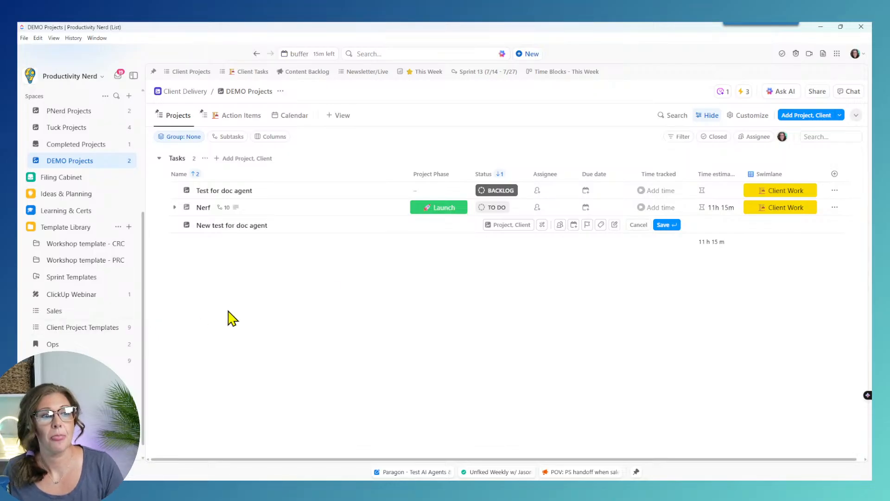
pyautogui.click(663, 225)
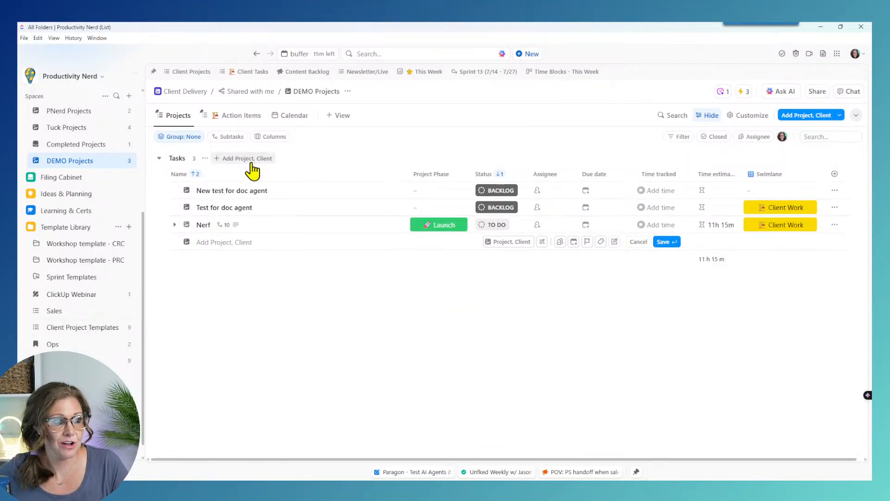
pyautogui.click(339, 344)
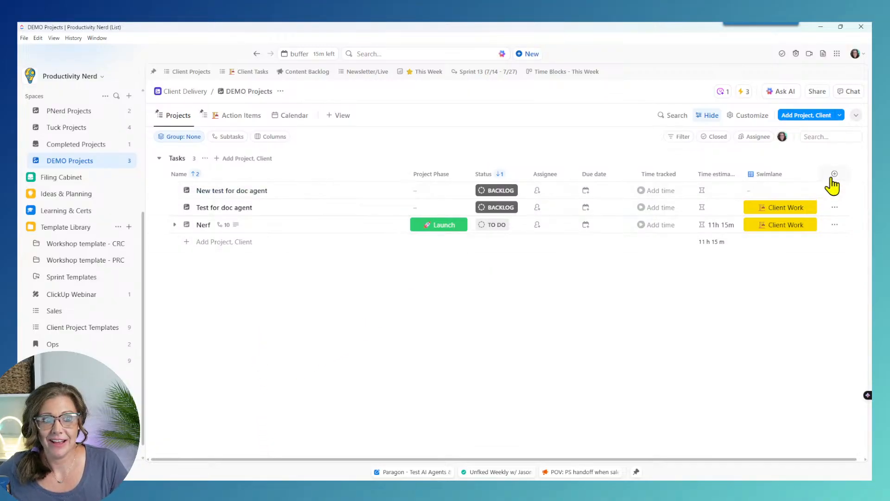
pyautogui.click(247, 192)
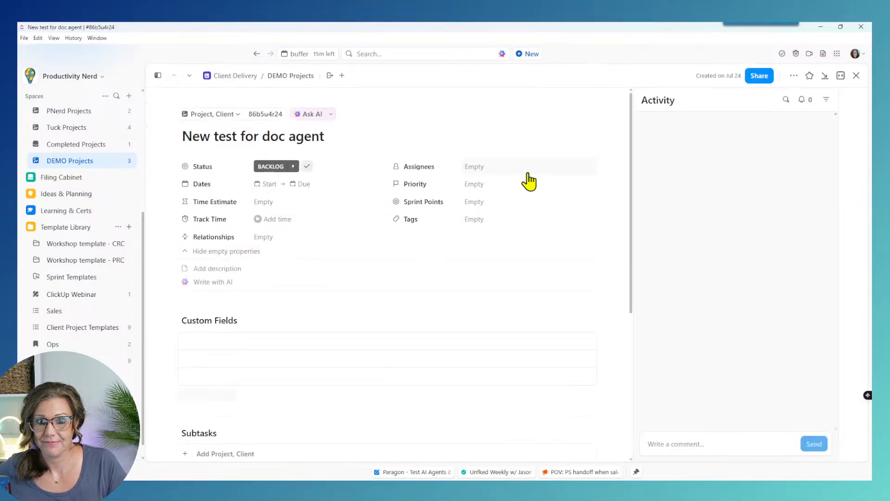
pyautogui.click(856, 78)
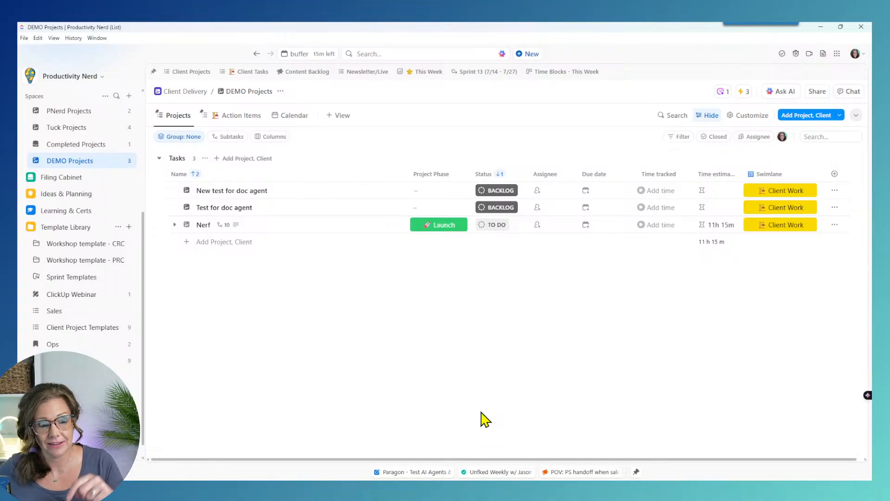
pyautogui.click(227, 191)
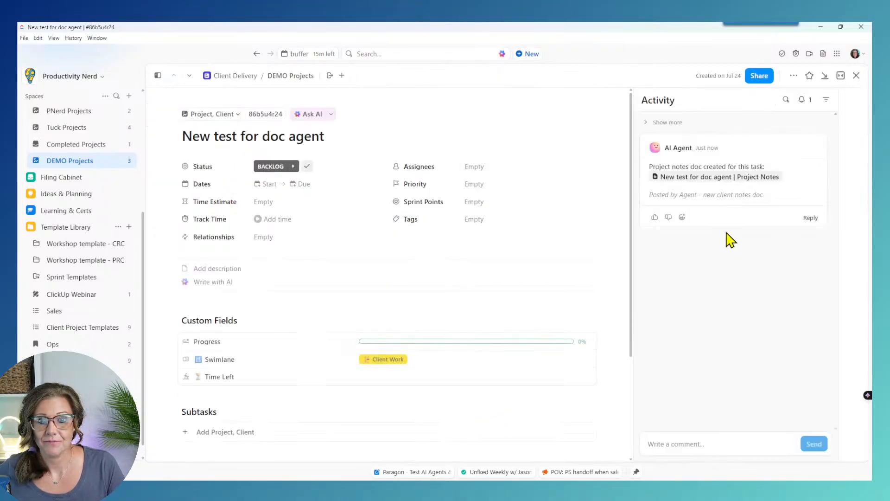
pyautogui.scroll(-3, 473, 298)
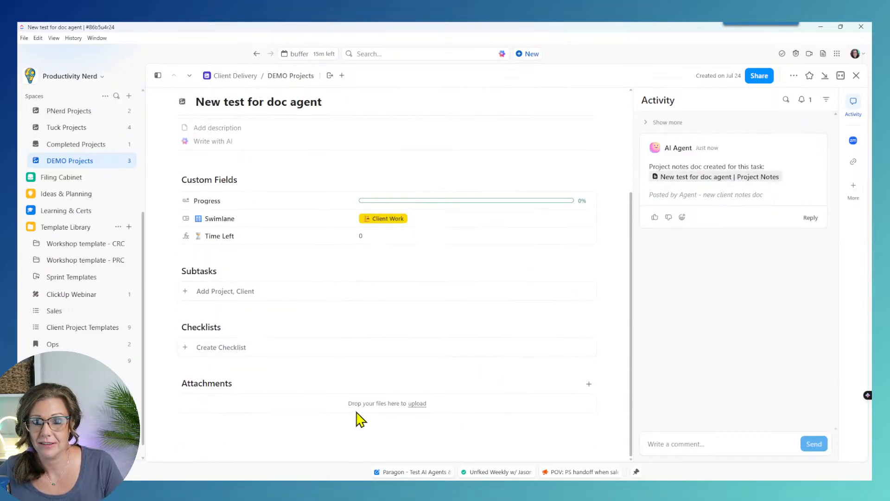
pyautogui.click(685, 180)
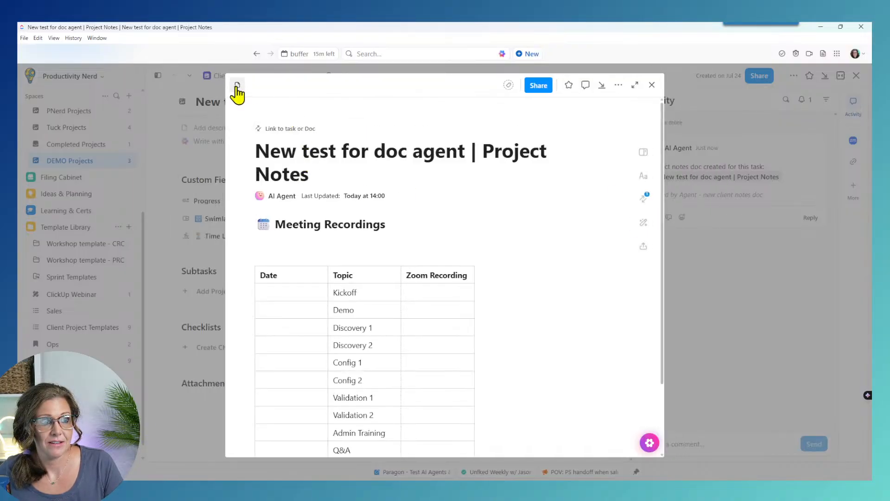
pyautogui.click(237, 84)
pyautogui.click(200, 121)
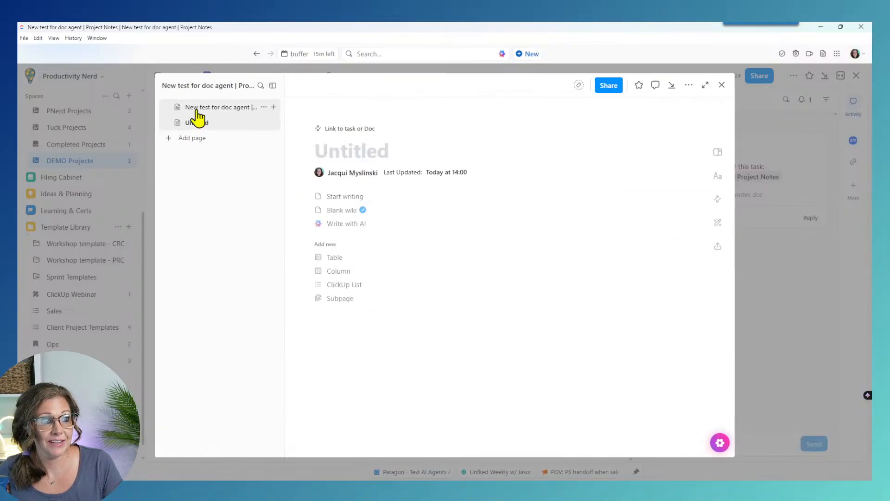
pyautogui.click(199, 108)
pyautogui.scroll(-2, 602, 336)
pyautogui.scroll(2, 603, 336)
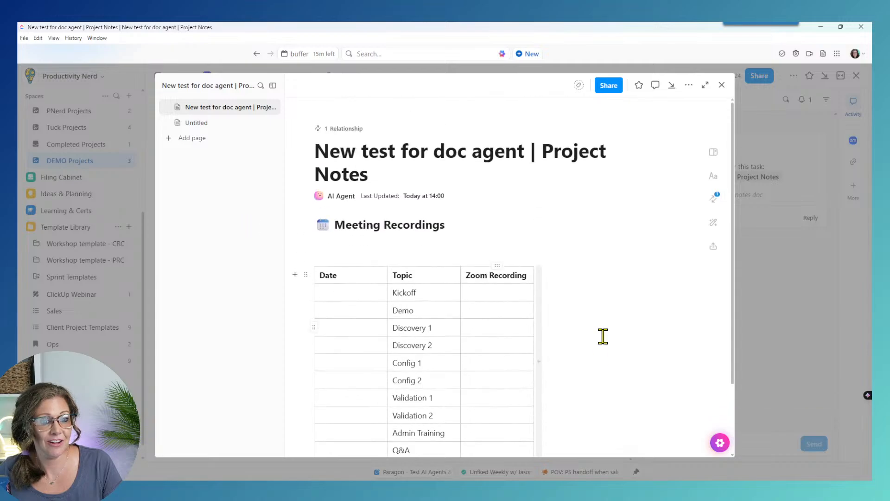
pyautogui.scroll(-2, 602, 336)
pyautogui.scroll(2, 598, 278)
pyautogui.click(722, 85)
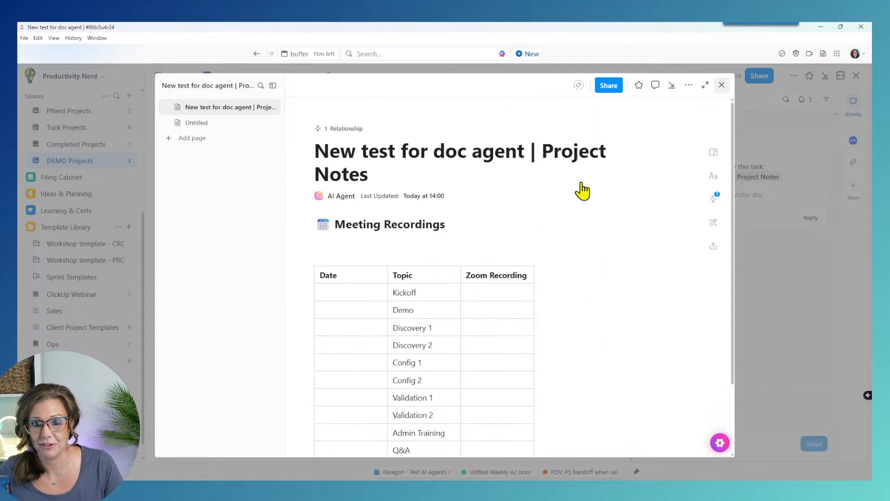
pyautogui.scroll(3, 605, 390)
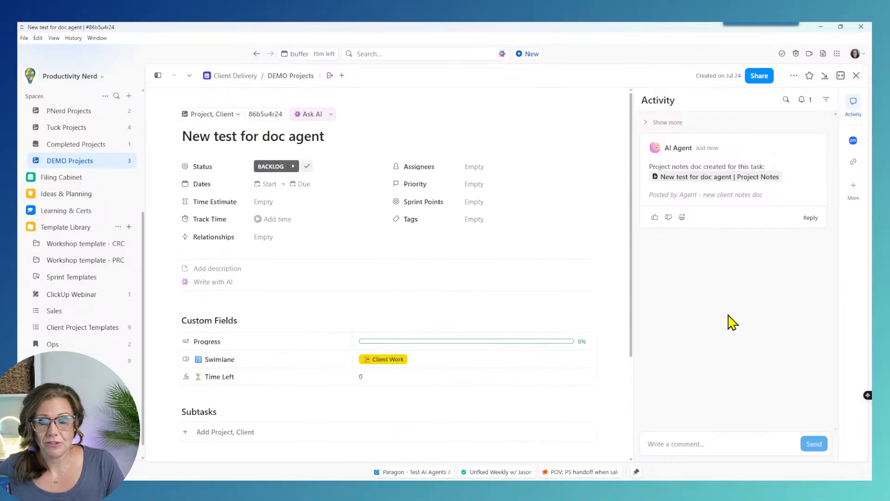
pyautogui.click(856, 75)
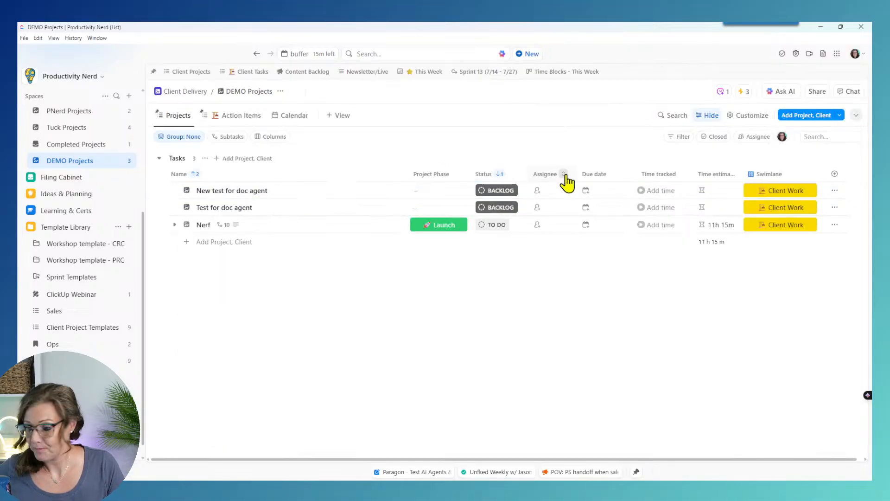